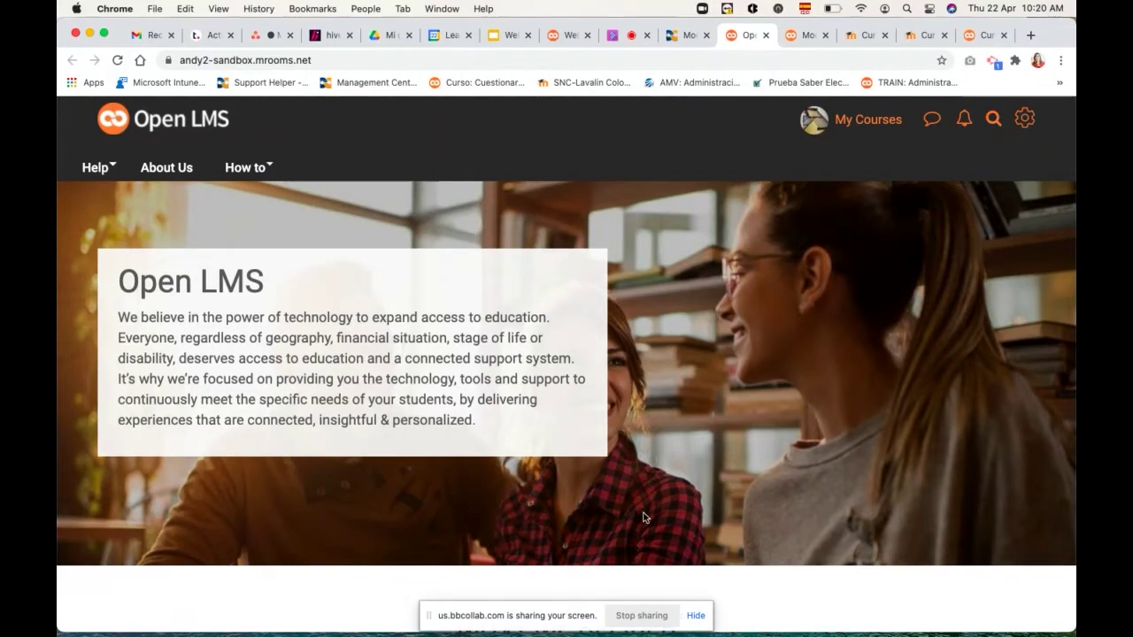
# Switch to the bbaquero-sandbox site showing the Temas Gráficos category and open its home page.
pyautogui.scroll(2, 644, 518)
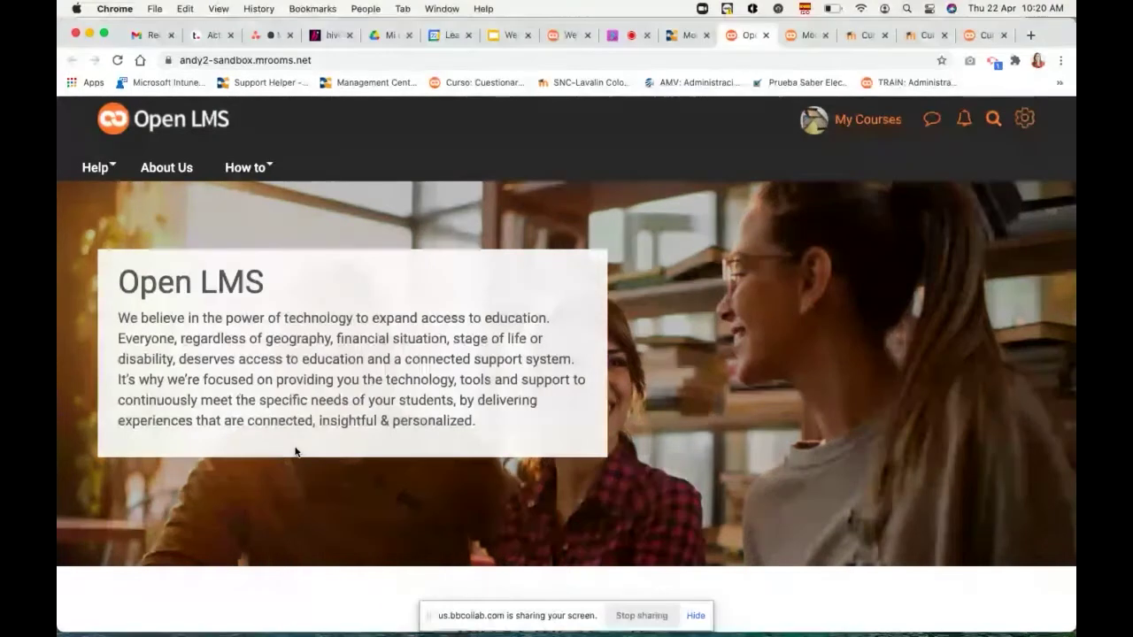
pyautogui.click(805, 36)
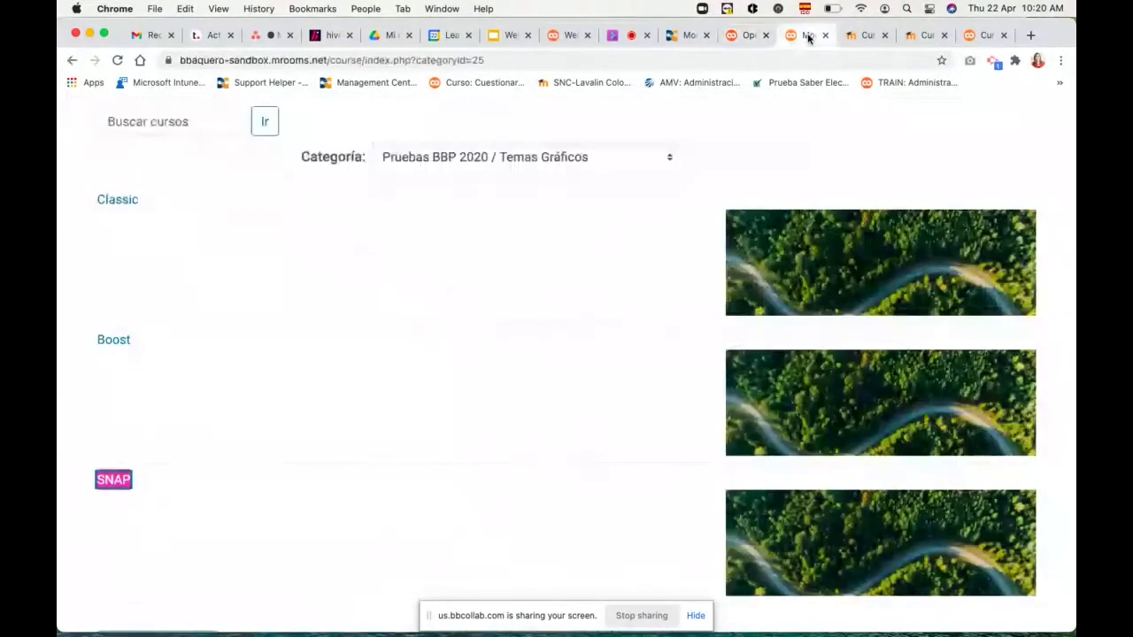
pyautogui.scroll(5, 495, 357)
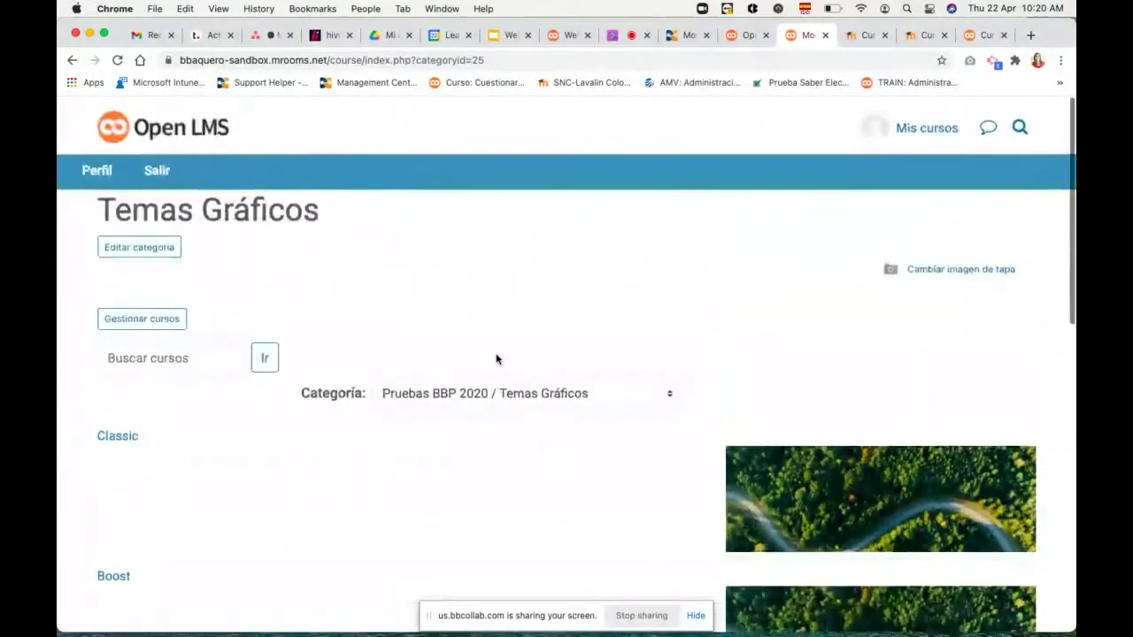
pyautogui.click(163, 236)
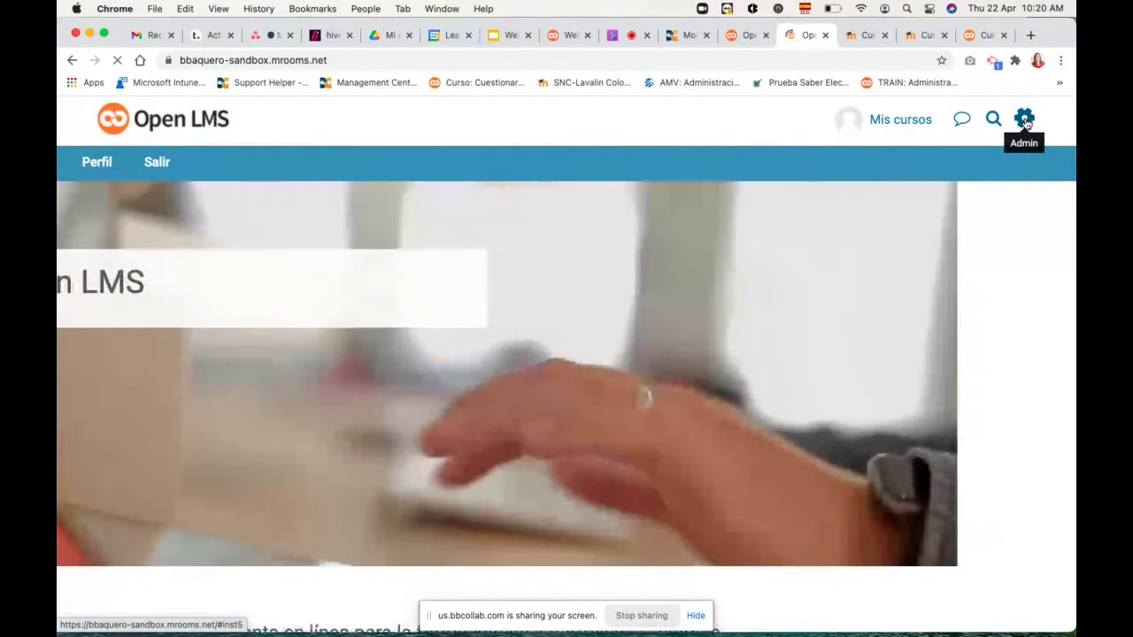
# Open the theme selector (Selector de temas) through the site administration's Apariencia settings.
pyautogui.click(1024, 119)
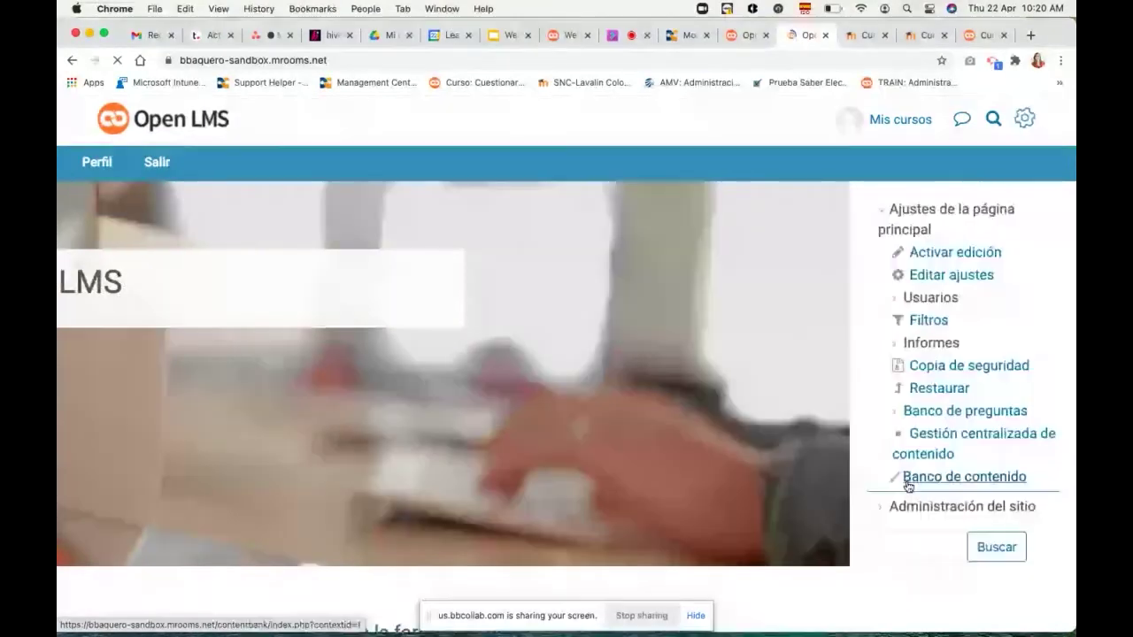
pyautogui.click(895, 506)
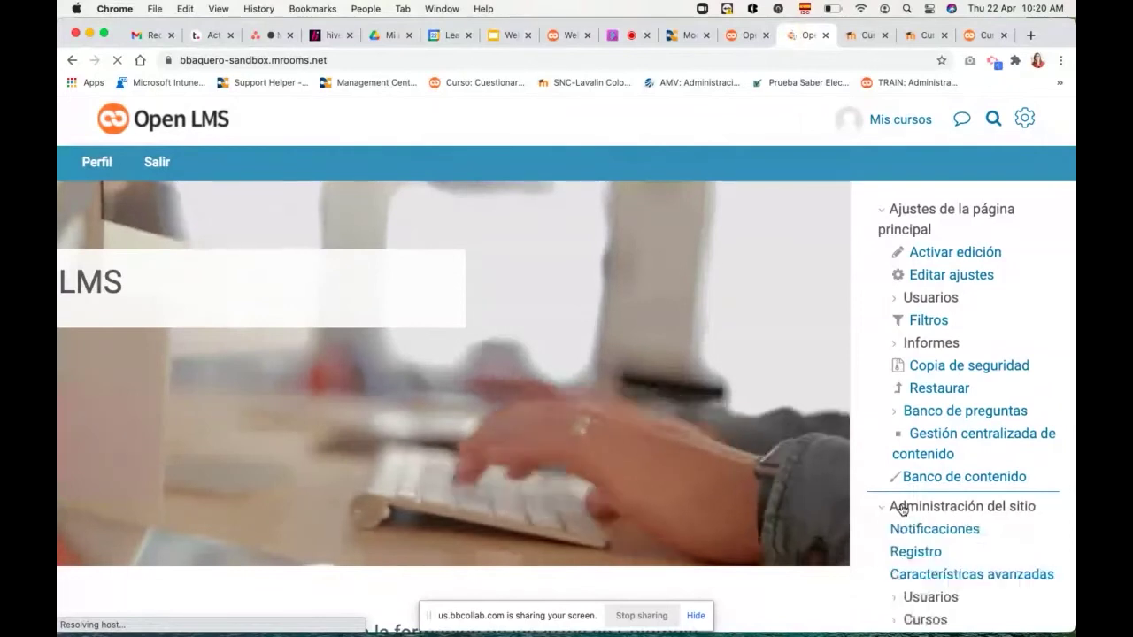
pyautogui.scroll(-10, 945, 492)
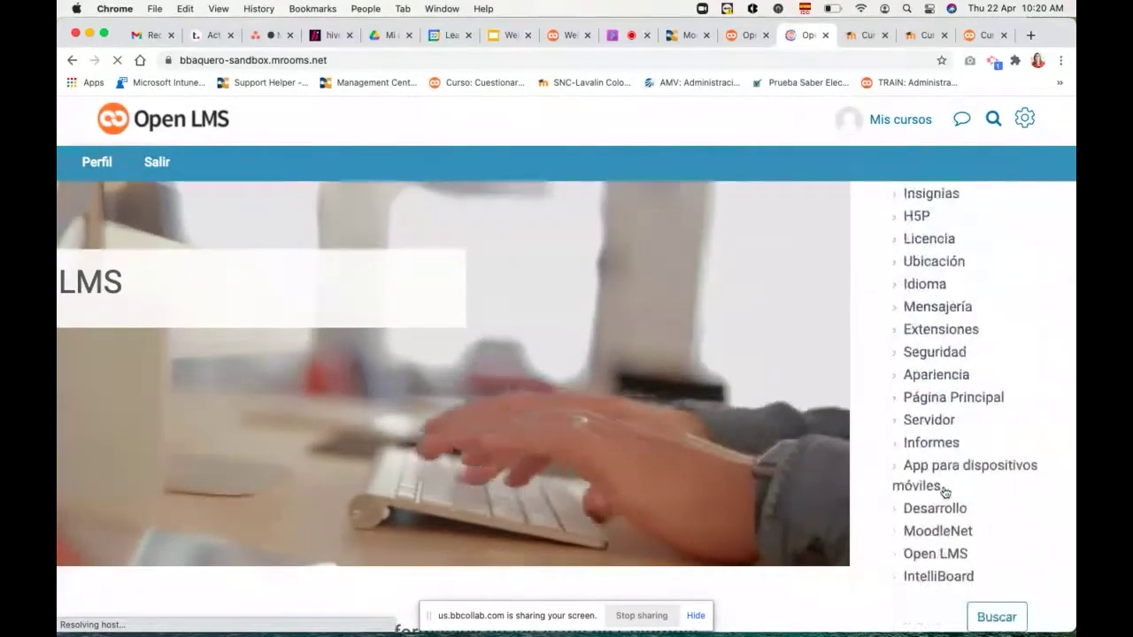
pyautogui.click(929, 376)
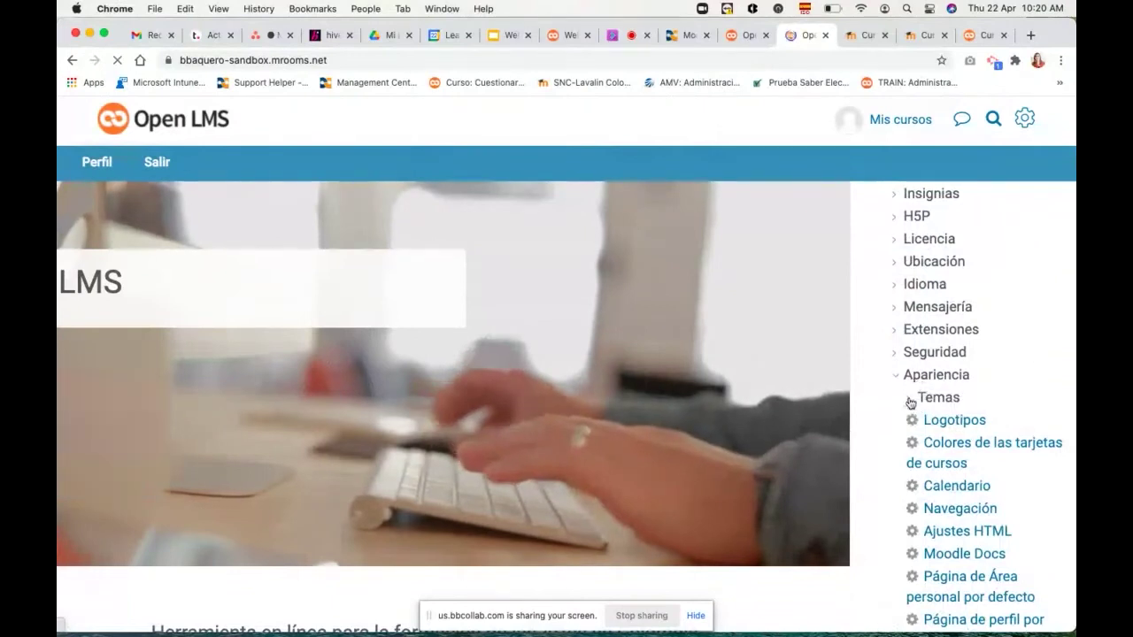
pyautogui.click(910, 401)
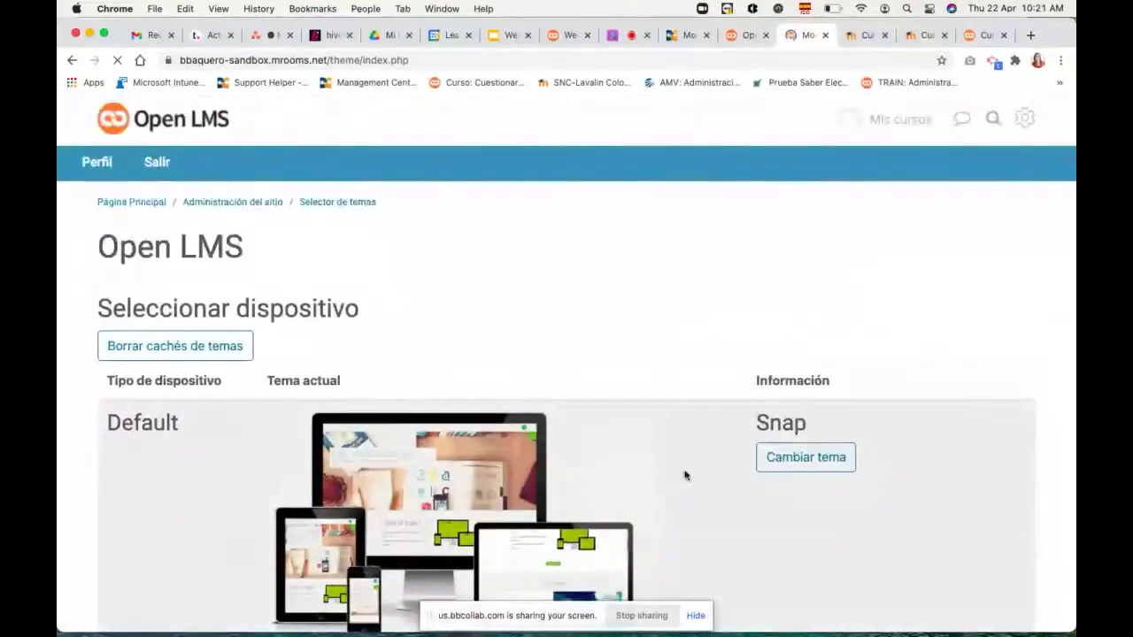
# Change the theme for the Default device type to Boost.
pyautogui.scroll(-3, 682, 472)
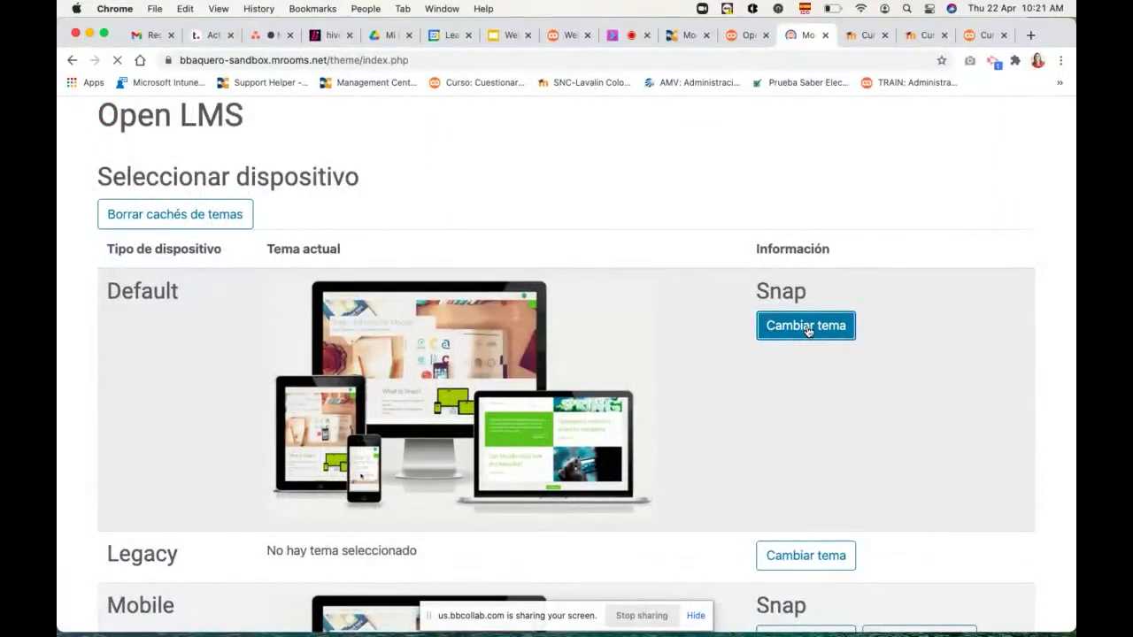
pyautogui.click(806, 326)
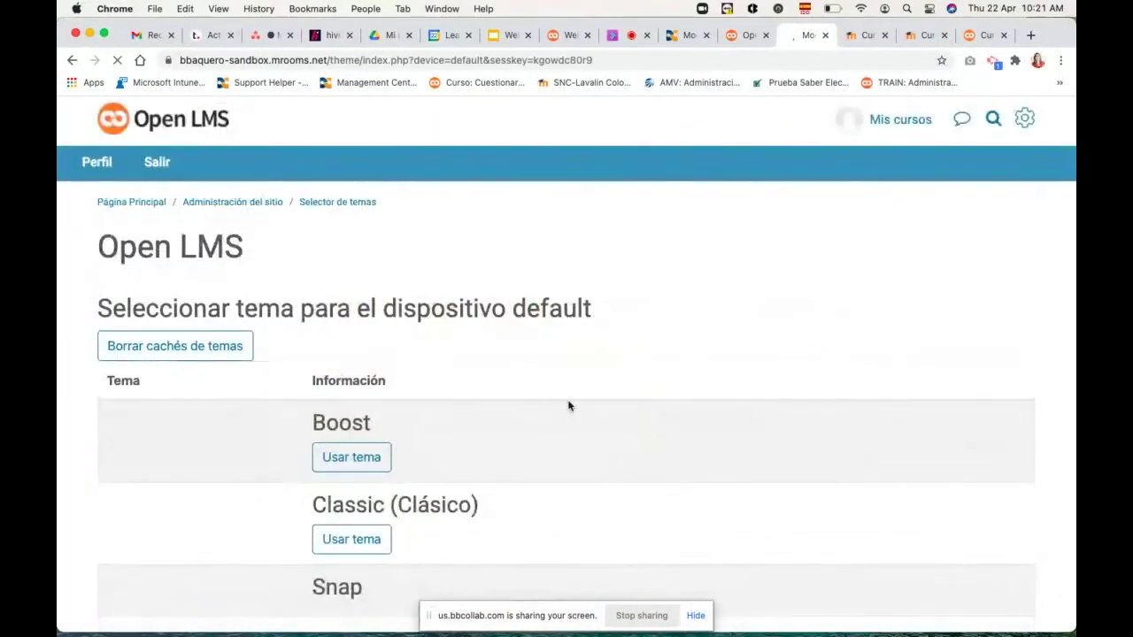
pyautogui.scroll(-4, 531, 403)
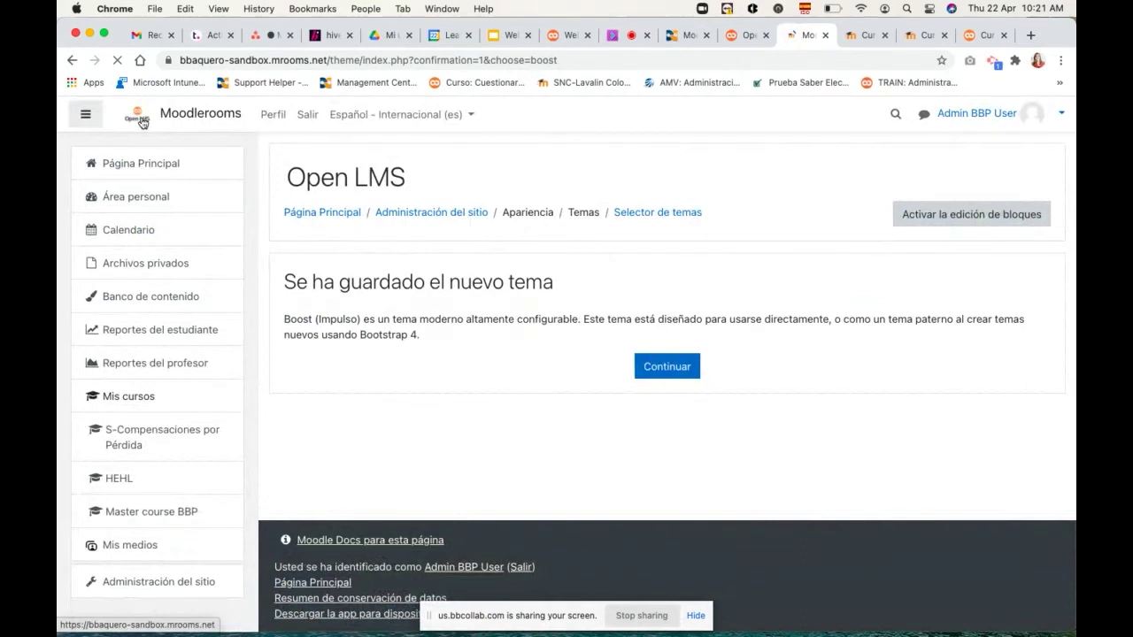
# Examine the andy2-sandbox home page from its banner down to the featured courses.
pyautogui.hotkey('ctrl', 'shift', 'Tab')
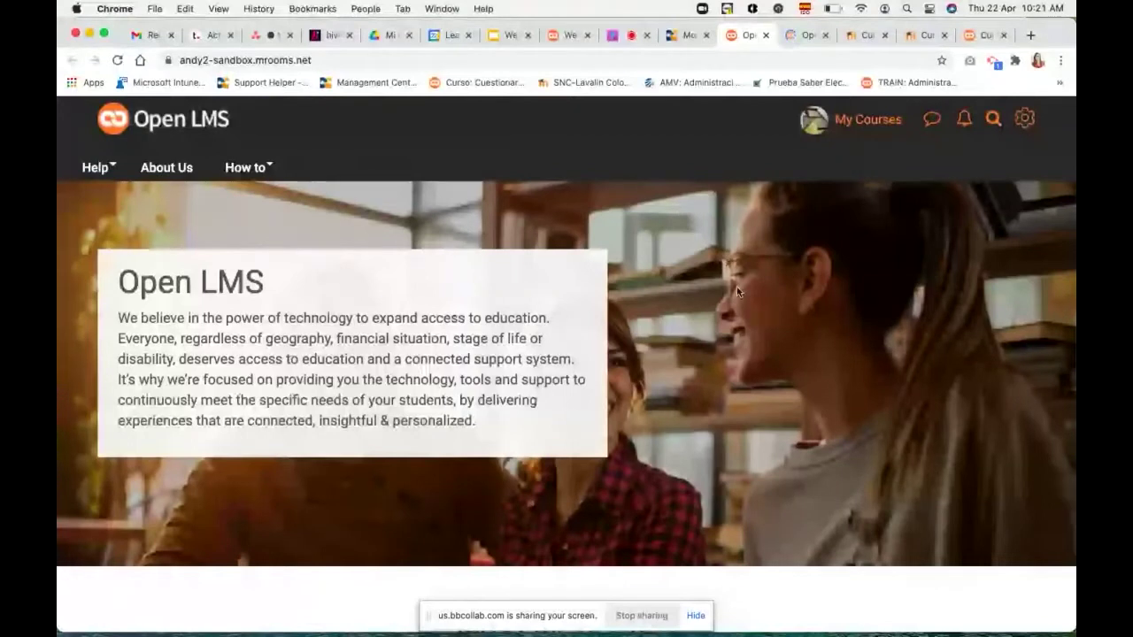
pyautogui.scroll(-3, 809, 335)
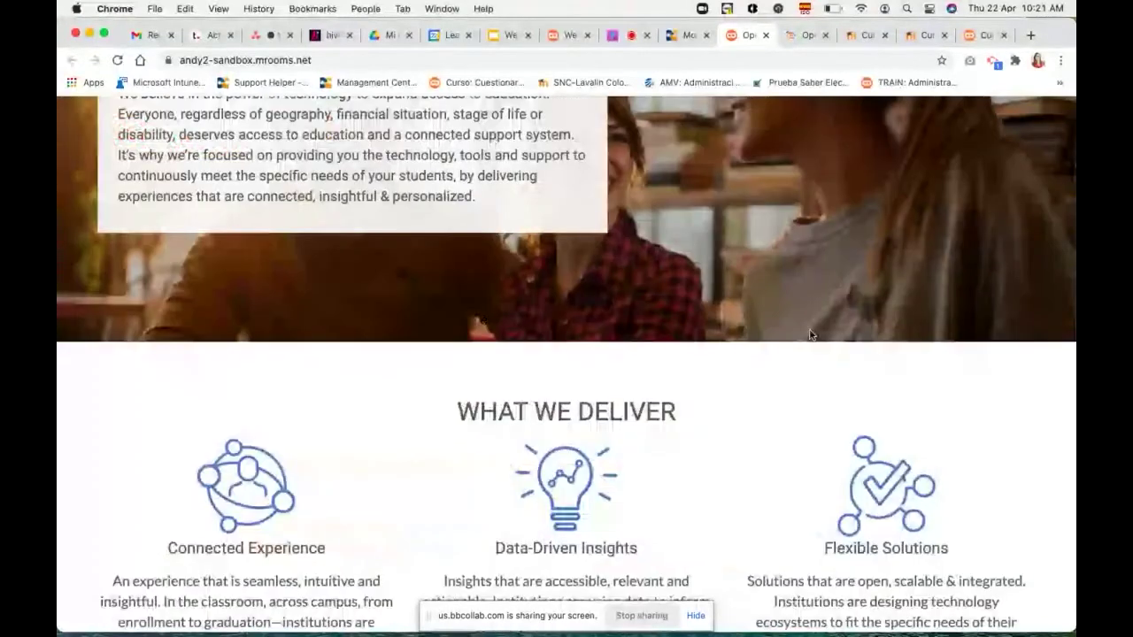
pyautogui.scroll(-5, 810, 334)
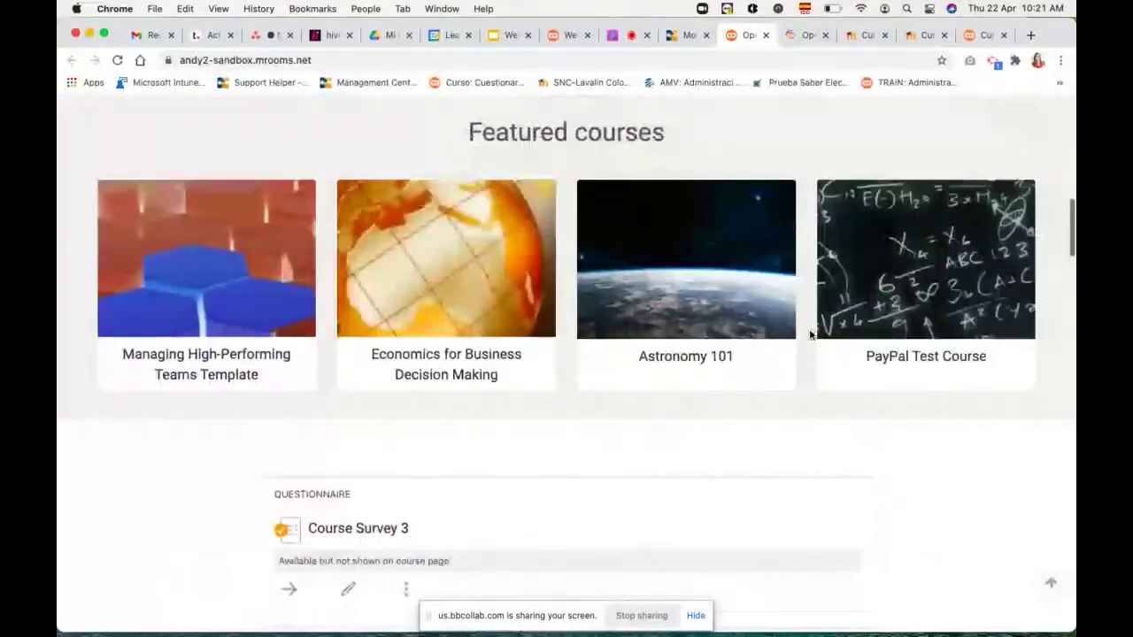
pyautogui.scroll(5, 810, 335)
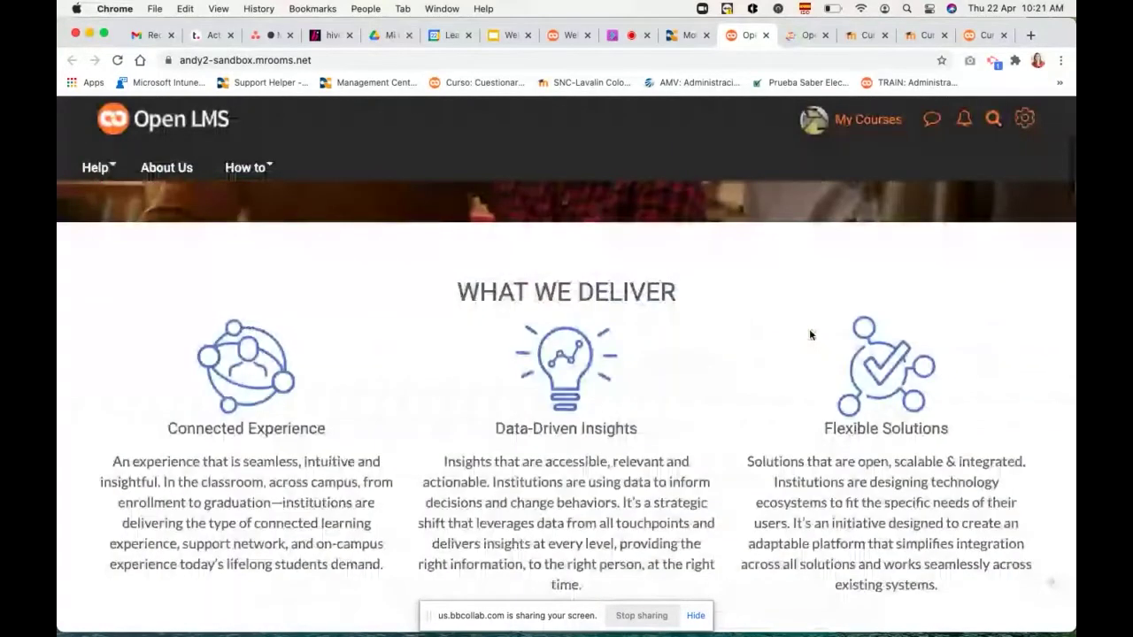
pyautogui.scroll(5, 809, 335)
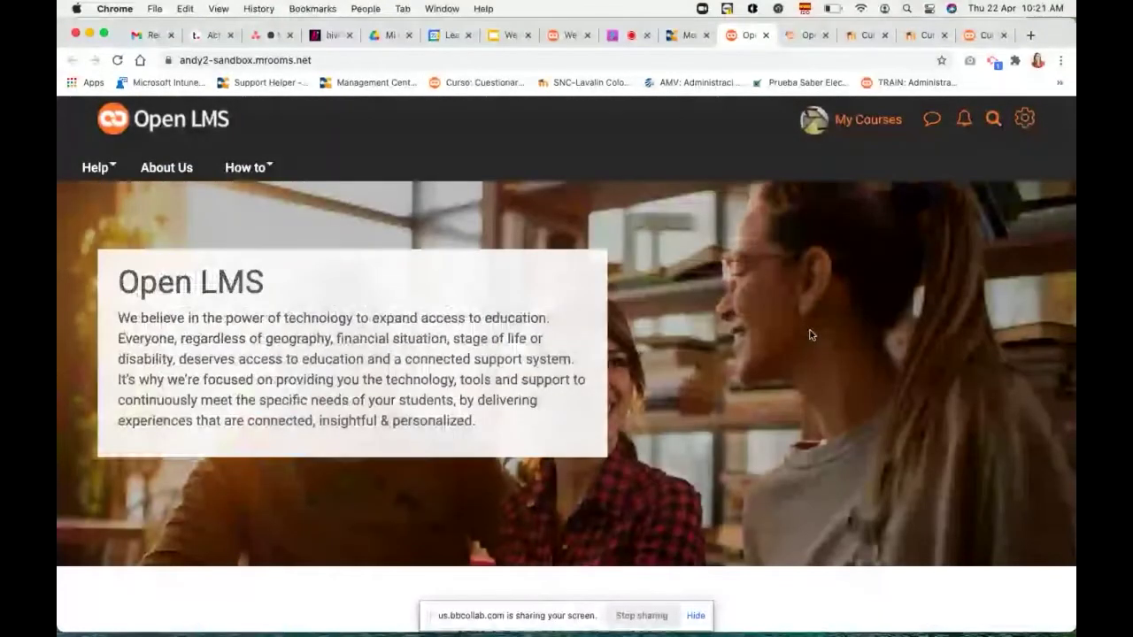
pyautogui.scroll(-2, 810, 334)
# Compare the logo and header of the Boost home page on bbaquero-sandbox with those on andy2-sandbox.
pyautogui.click(803, 34)
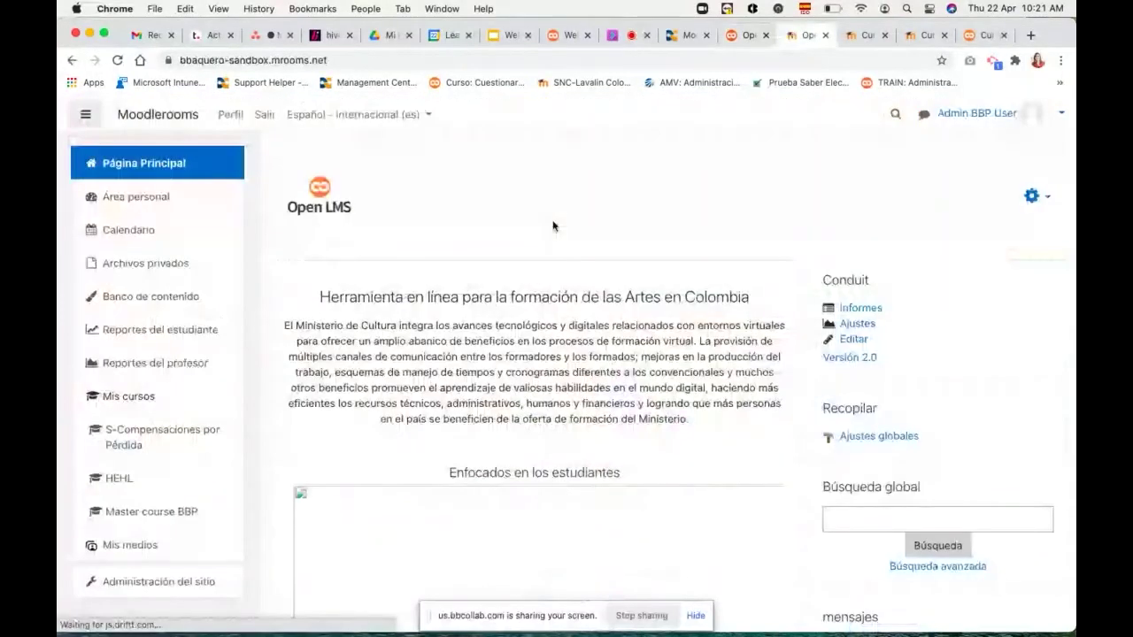
pyautogui.scroll(-2, 482, 336)
pyautogui.scroll(2, 482, 336)
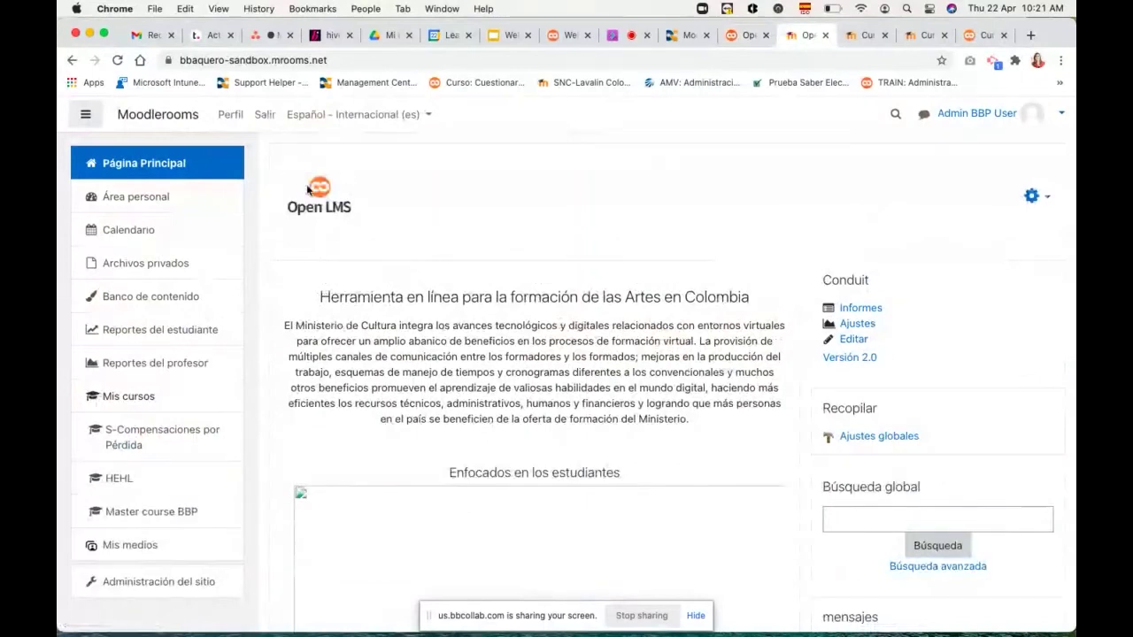
pyautogui.click(739, 36)
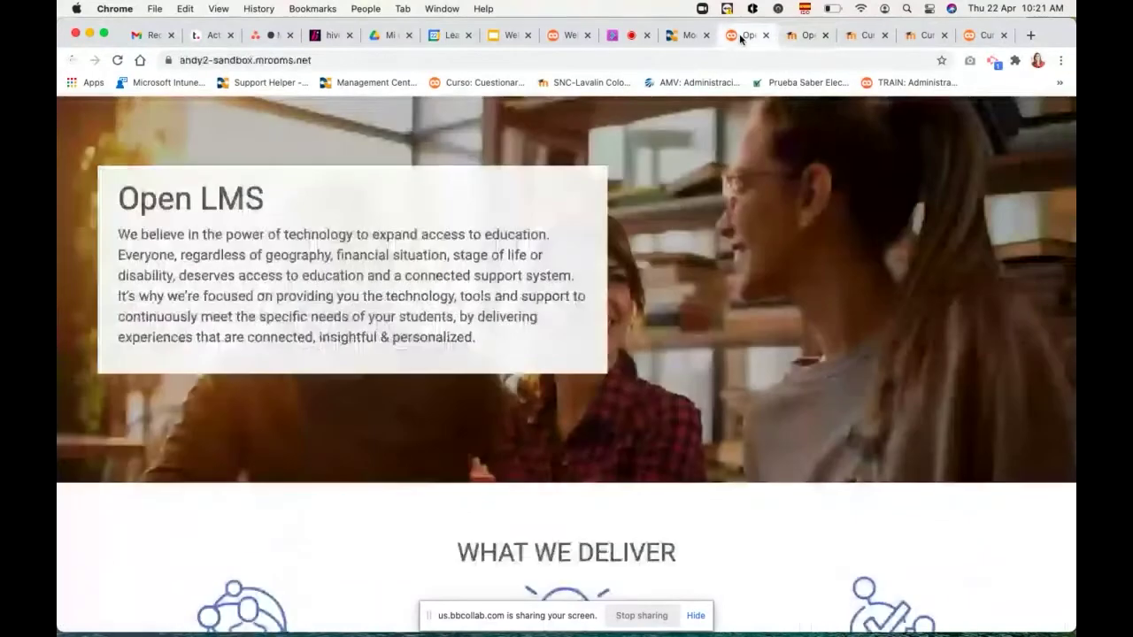
pyautogui.scroll(2, 176, 217)
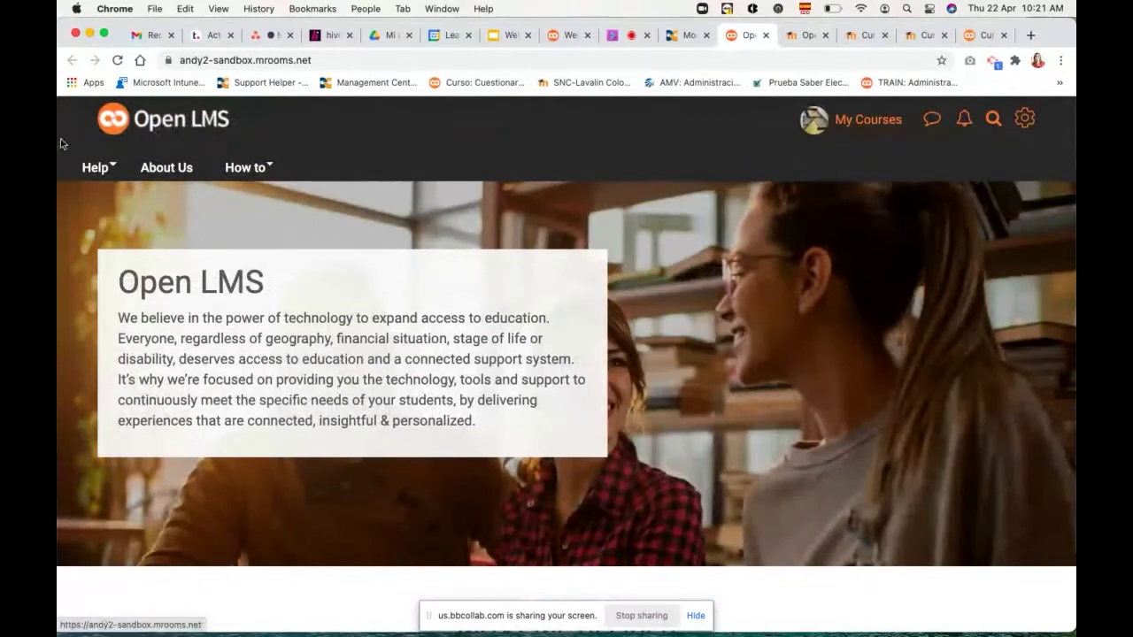
# Examine the Boost home page on bbaquero-sandbox, including the introduction, side blocks and Site news.
pyautogui.click(807, 35)
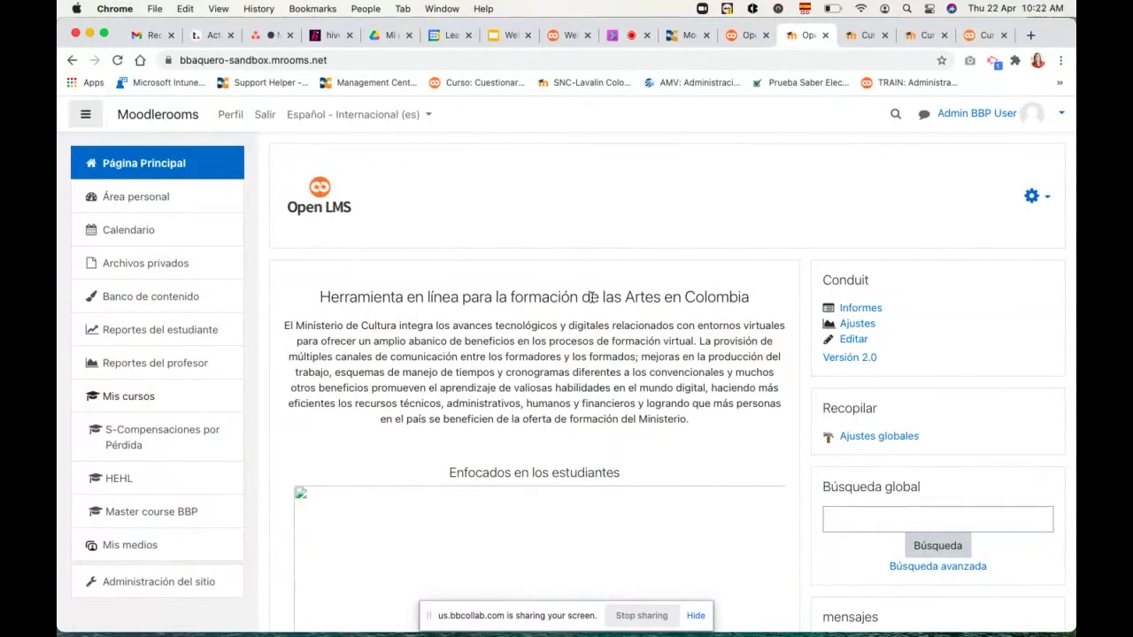
pyautogui.scroll(-5, 705, 421)
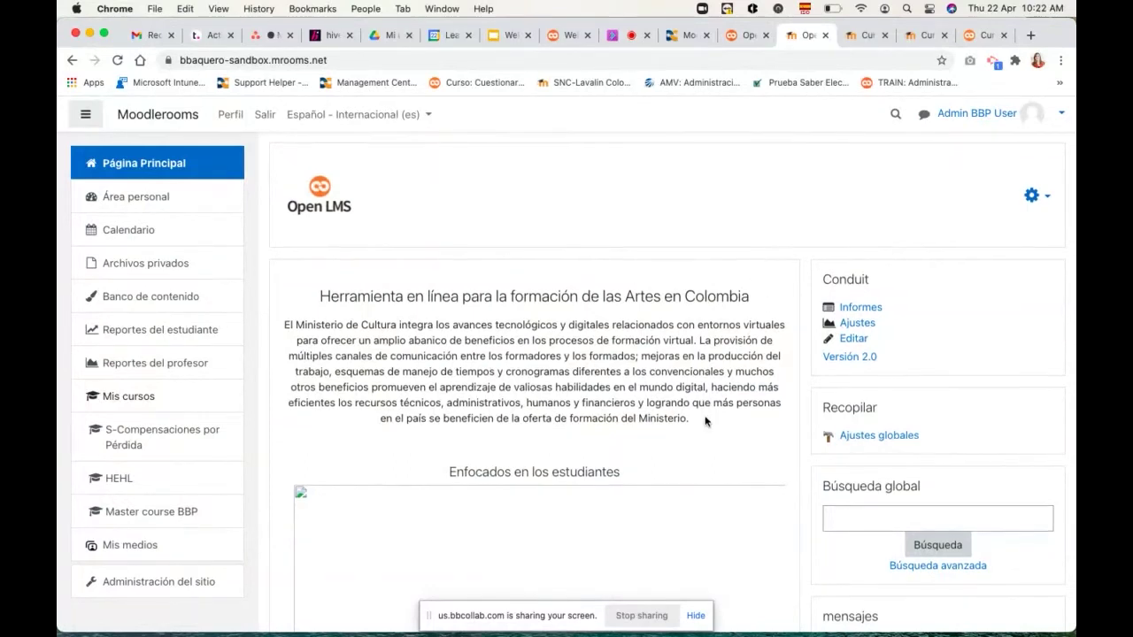
pyautogui.scroll(-5, 706, 421)
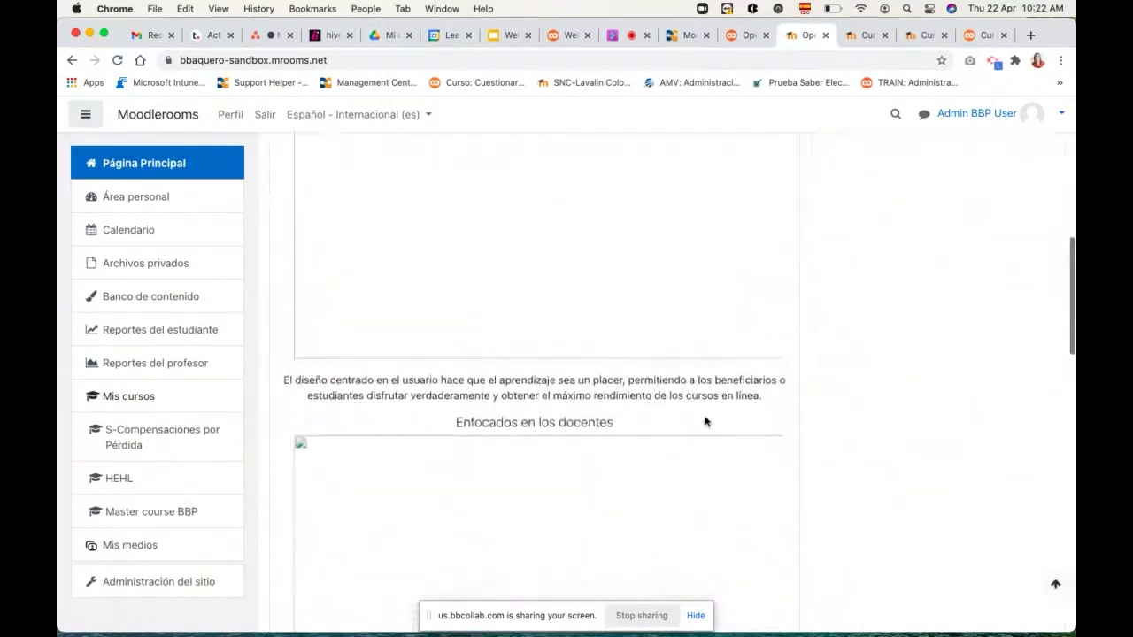
pyautogui.scroll(-5, 705, 421)
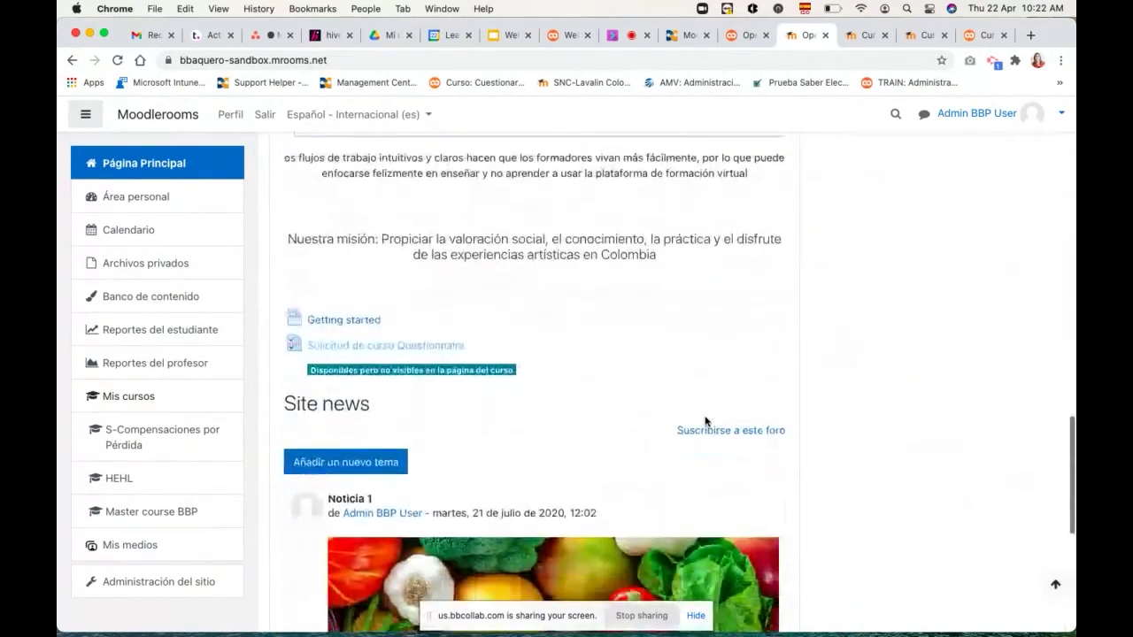
pyautogui.scroll(15, 705, 422)
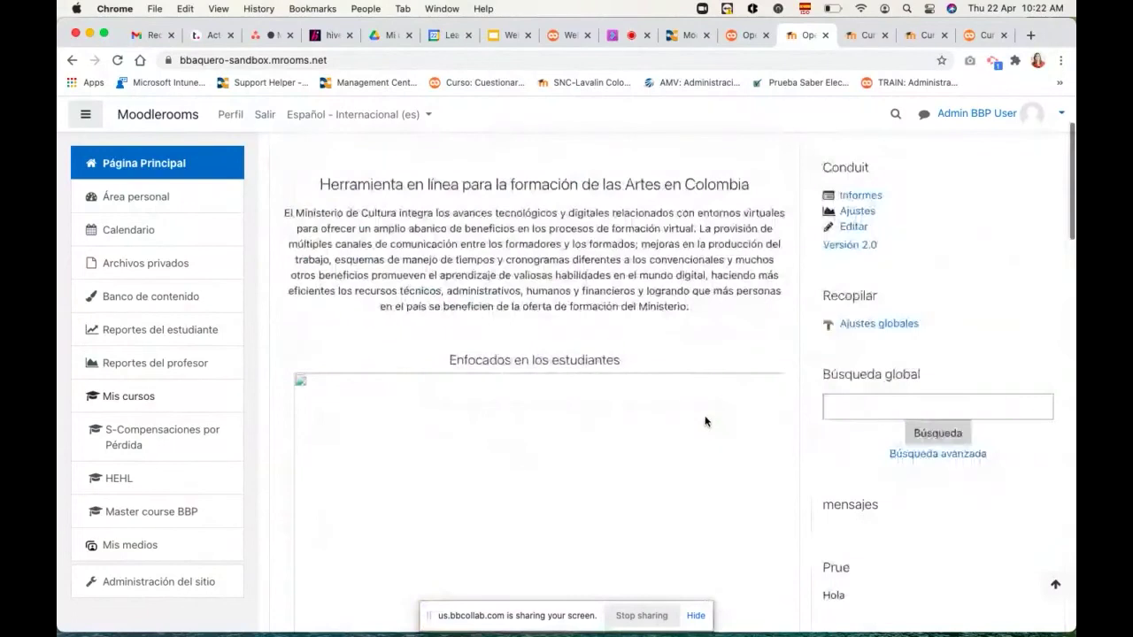
pyautogui.scroll(2, 673, 486)
pyautogui.scroll(-3, 671, 486)
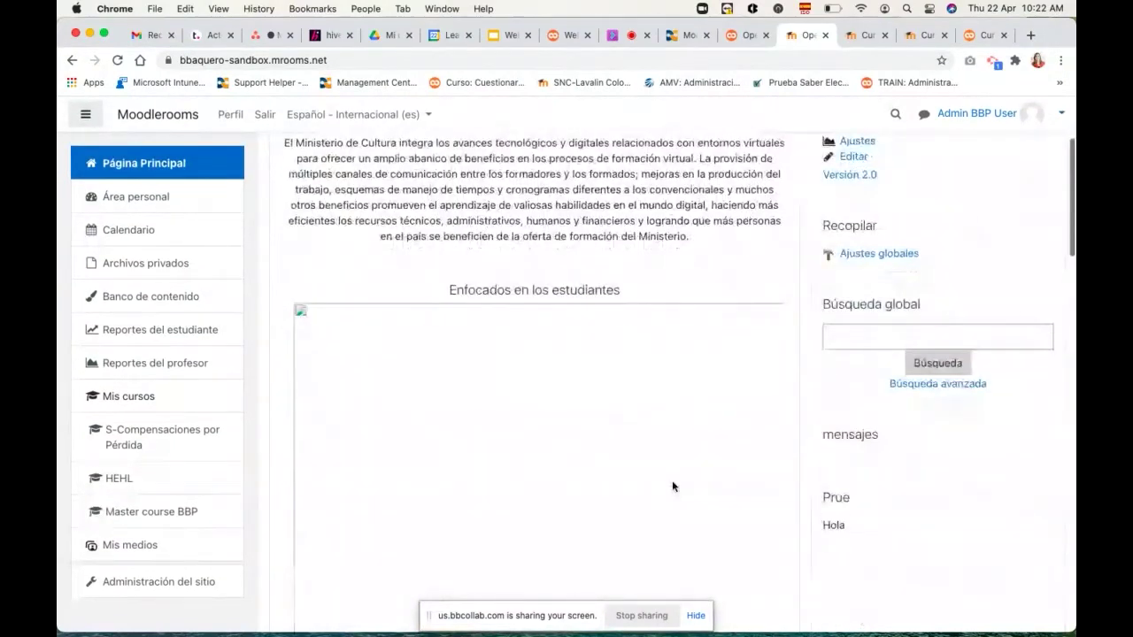
pyautogui.scroll(4, 672, 486)
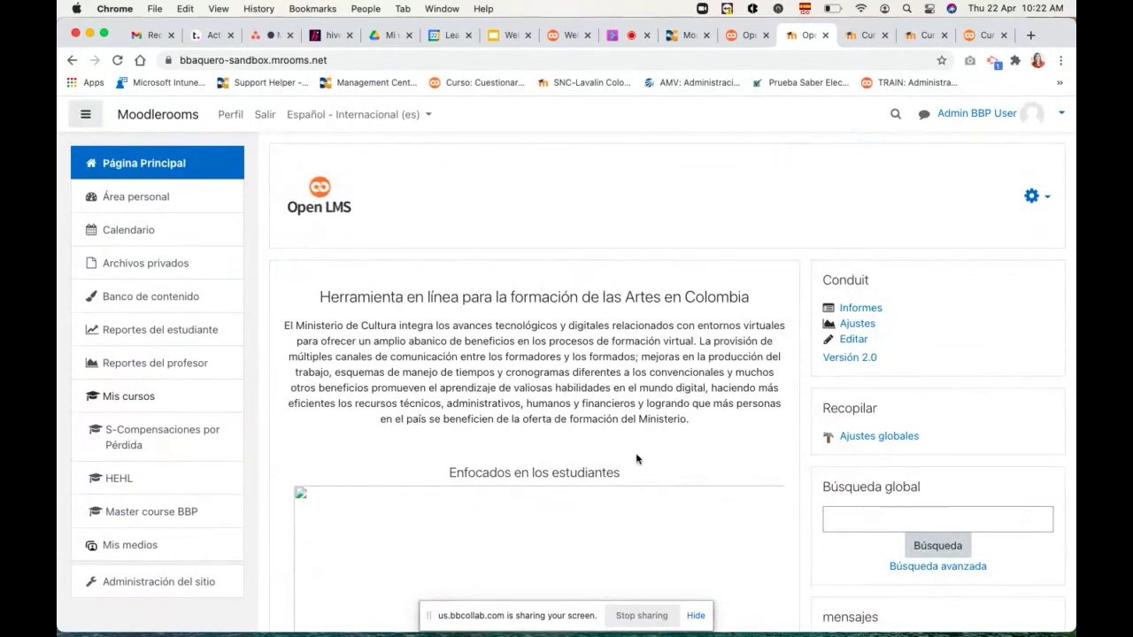
pyautogui.scroll(-2, 698, 415)
pyautogui.scroll(-3, 698, 415)
pyautogui.scroll(4, 699, 414)
# Review the What We Deliver and Featured courses sections on the andy2-sandbox home page.
pyautogui.click(731, 40)
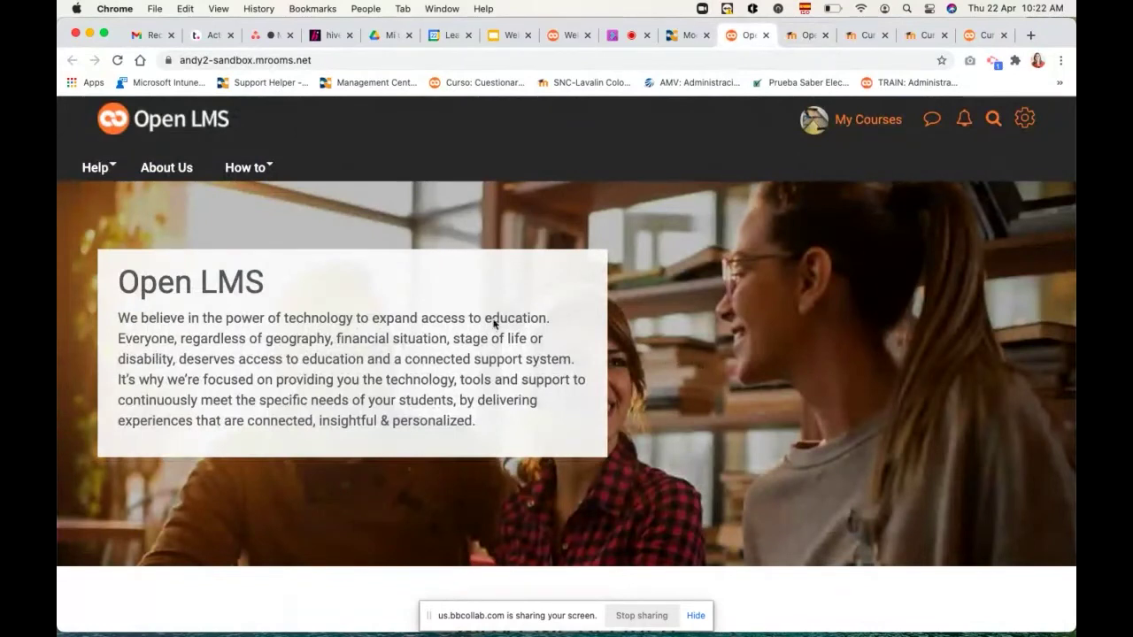
pyautogui.scroll(-4, 822, 486)
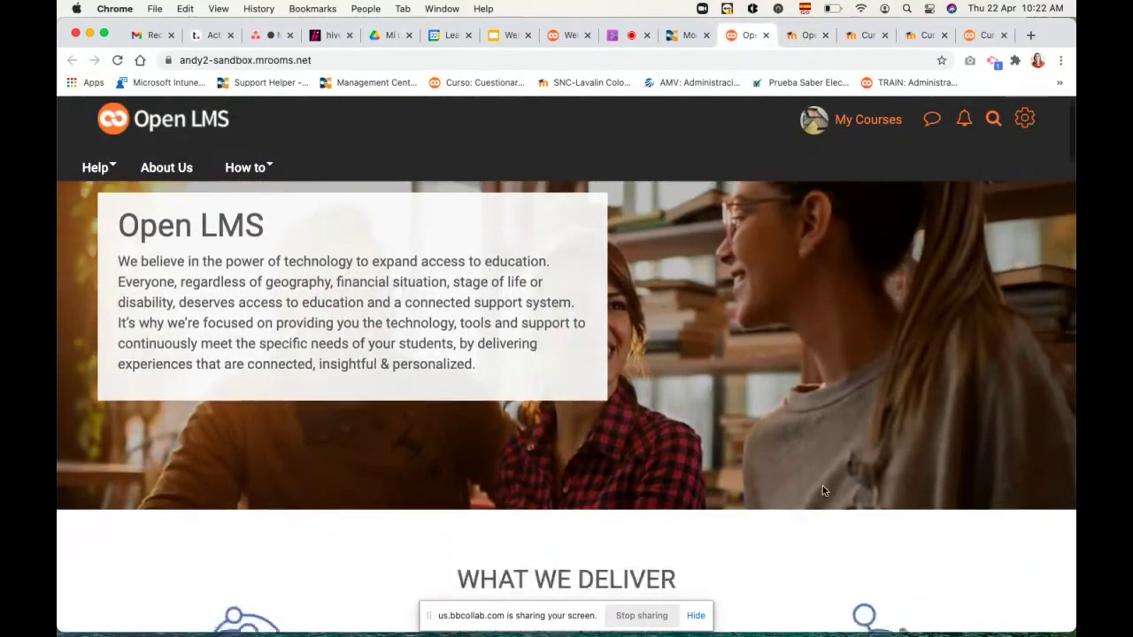
pyautogui.scroll(-6, 822, 491)
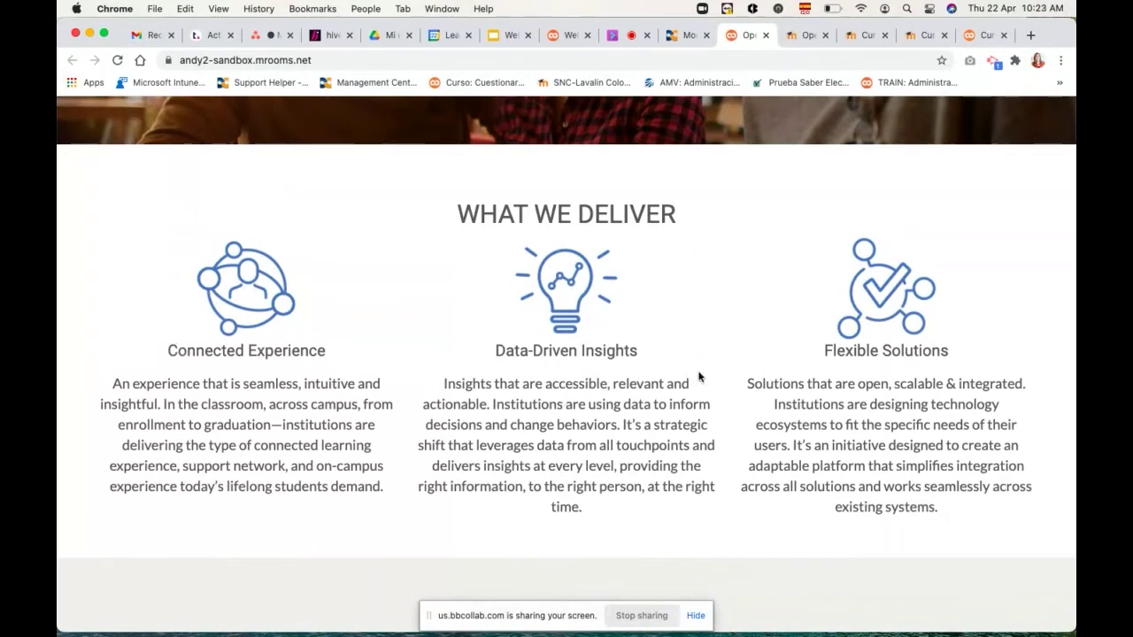
pyautogui.scroll(-5, 698, 377)
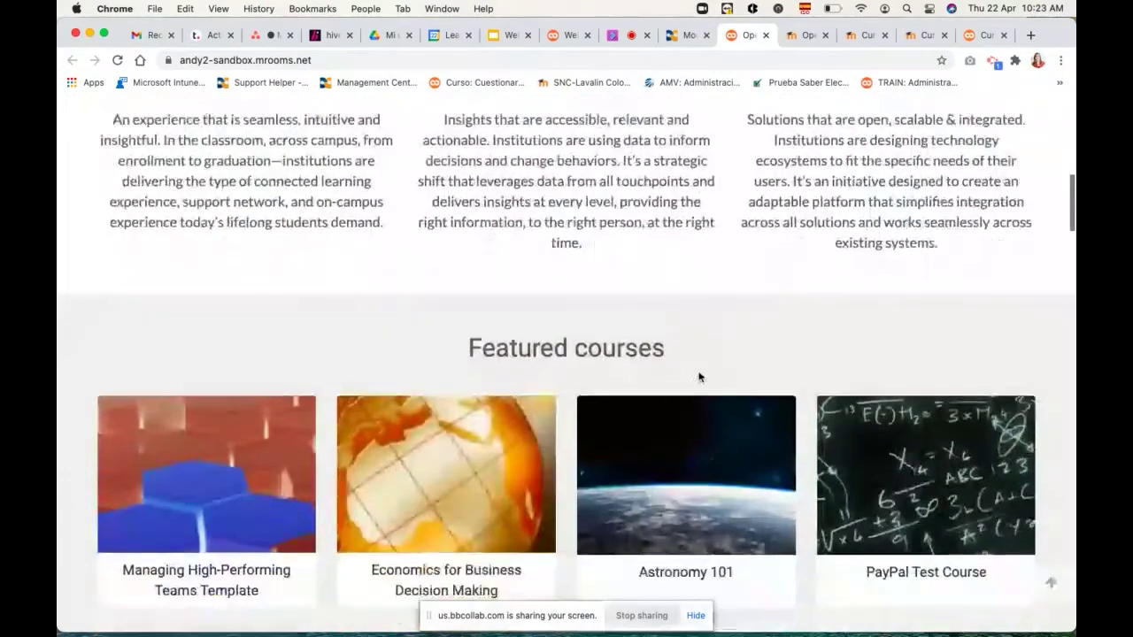
pyautogui.scroll(-2, 698, 377)
pyautogui.moveTo(468, 260); pyautogui.dragTo(695, 259)
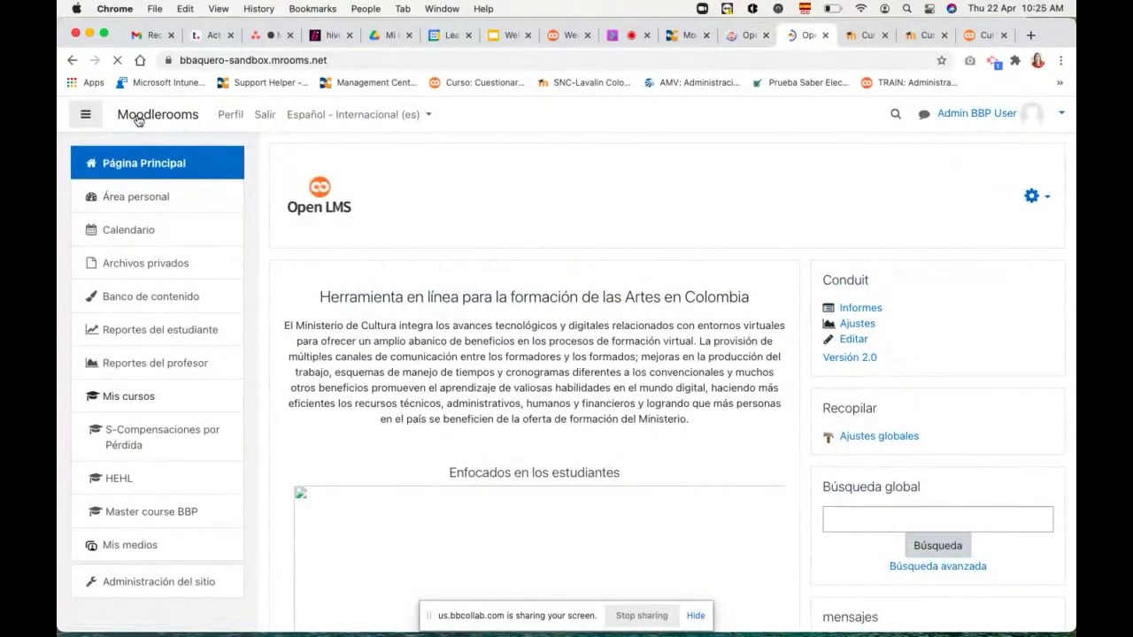
# Open the My Courses overview on the andy2-sandbox site.
pyautogui.click(749, 42)
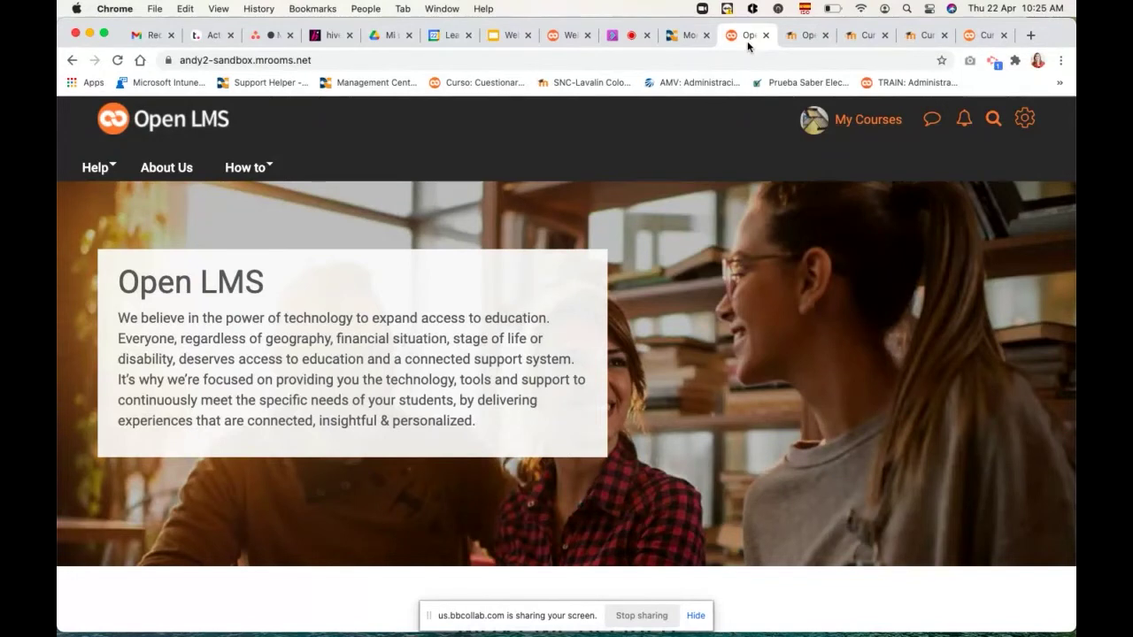
pyautogui.click(868, 120)
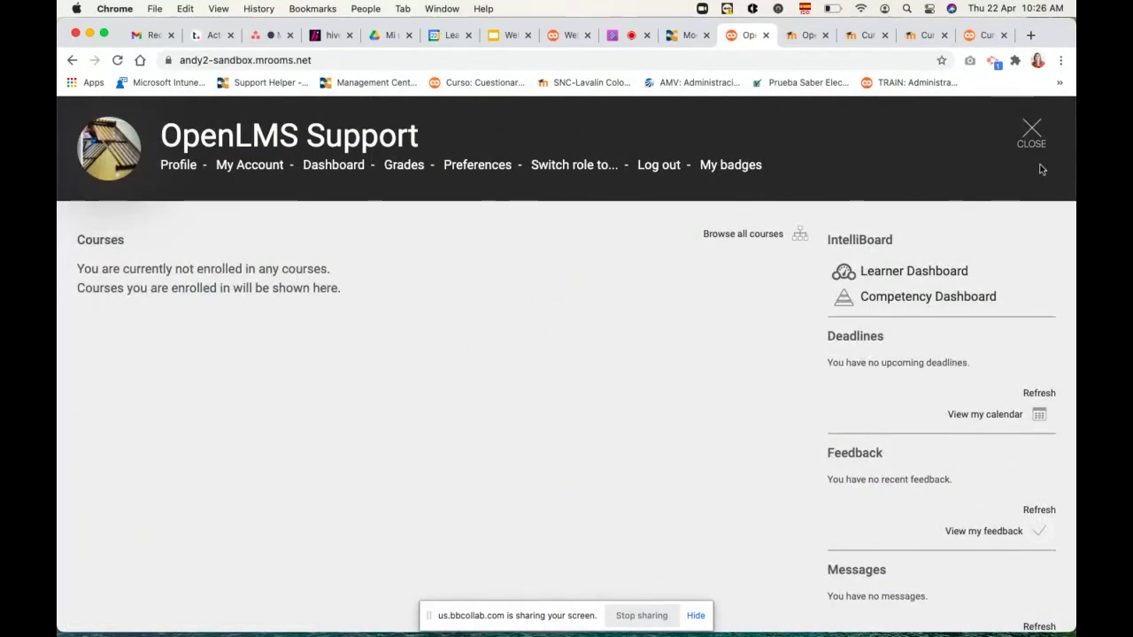
pyautogui.click(1031, 130)
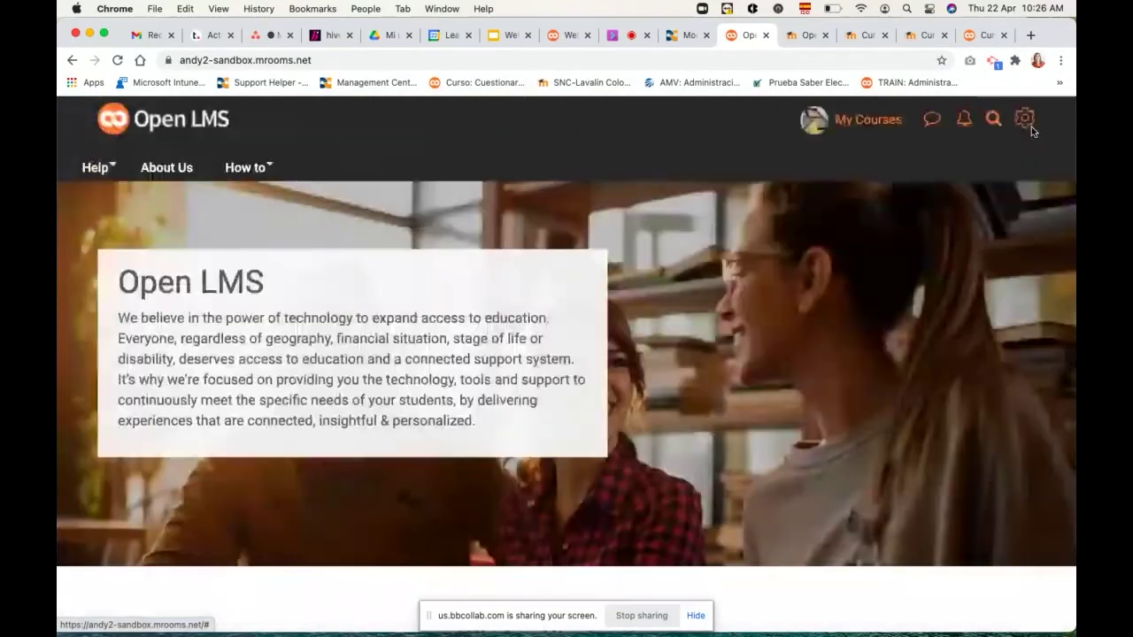
pyautogui.click(806, 39)
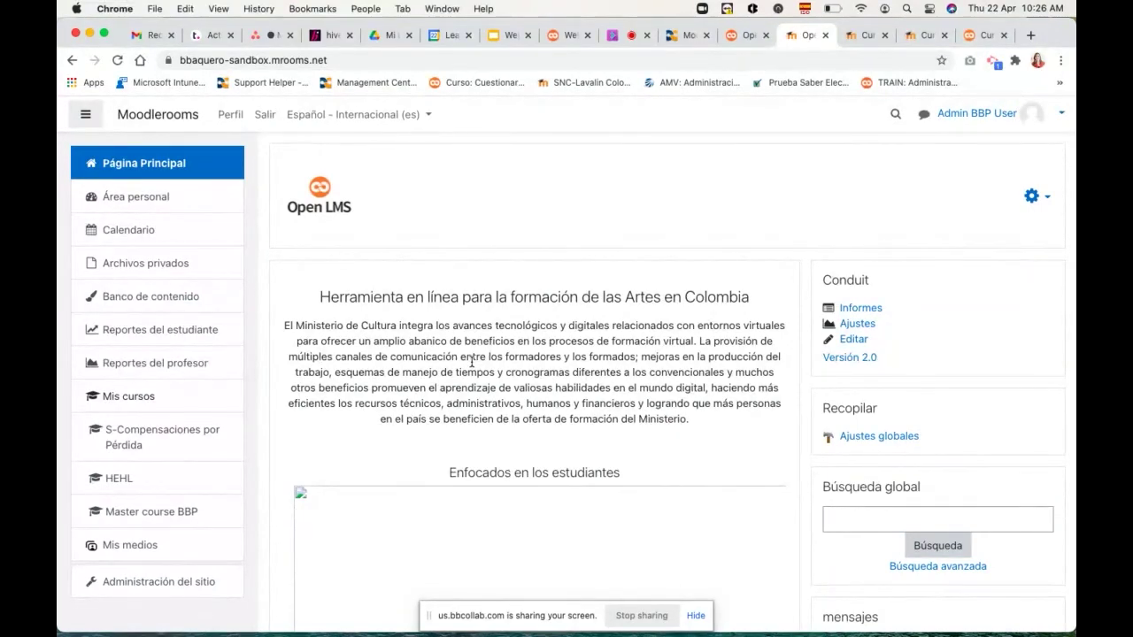
pyautogui.click(752, 37)
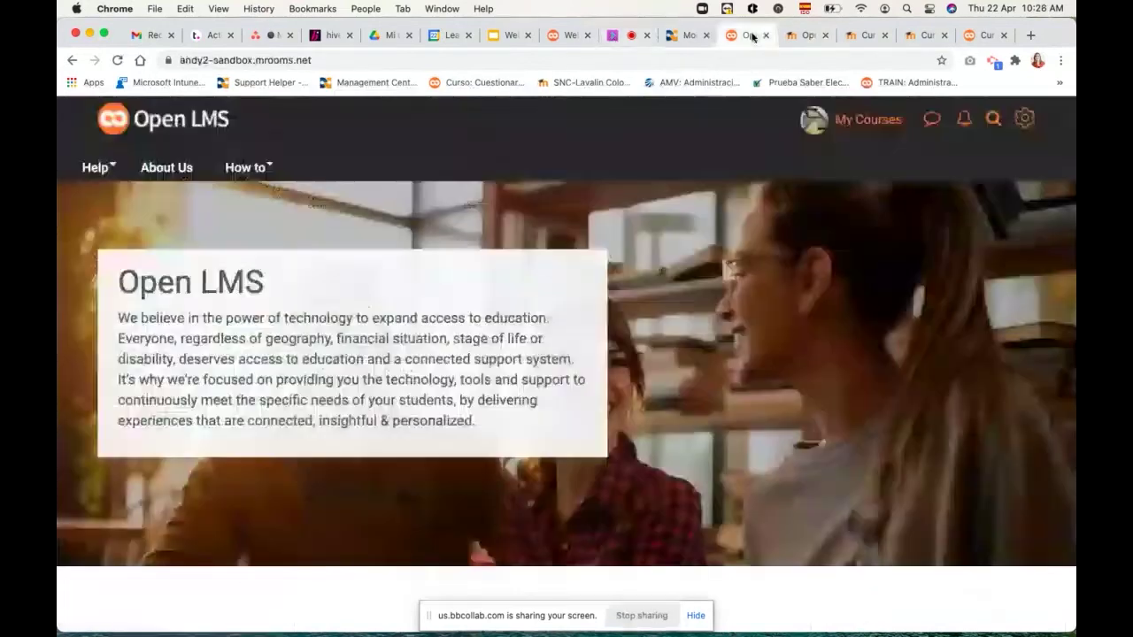
# Look through the andy2-sandbox home page from What We Deliver to Featured courses and return to its banner.
pyautogui.scroll(-5, 647, 408)
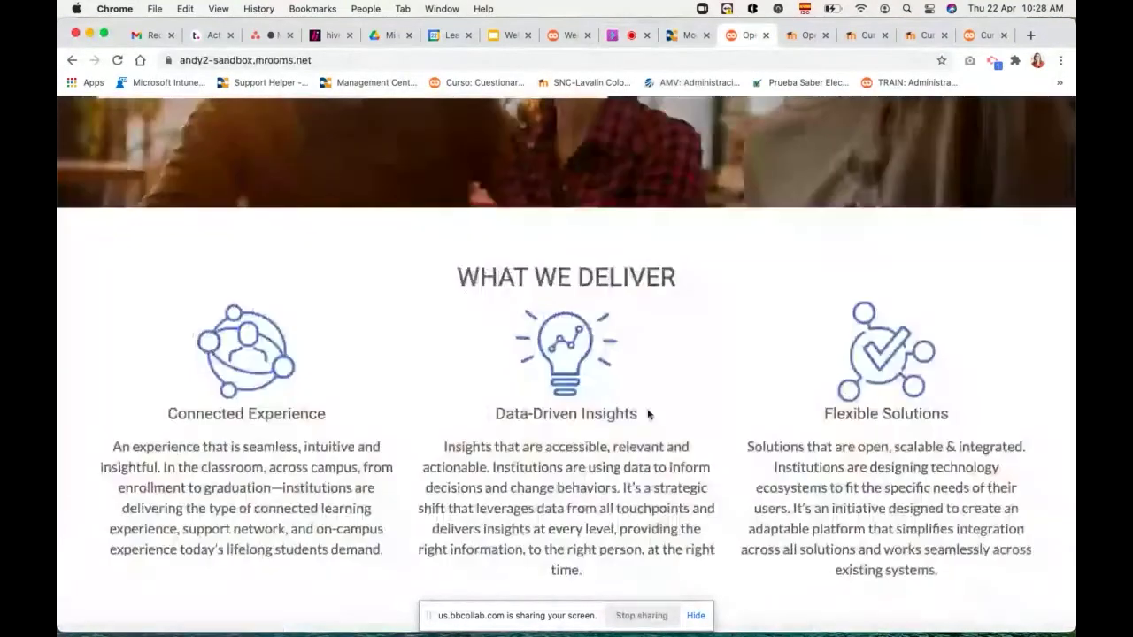
pyautogui.scroll(-5, 647, 413)
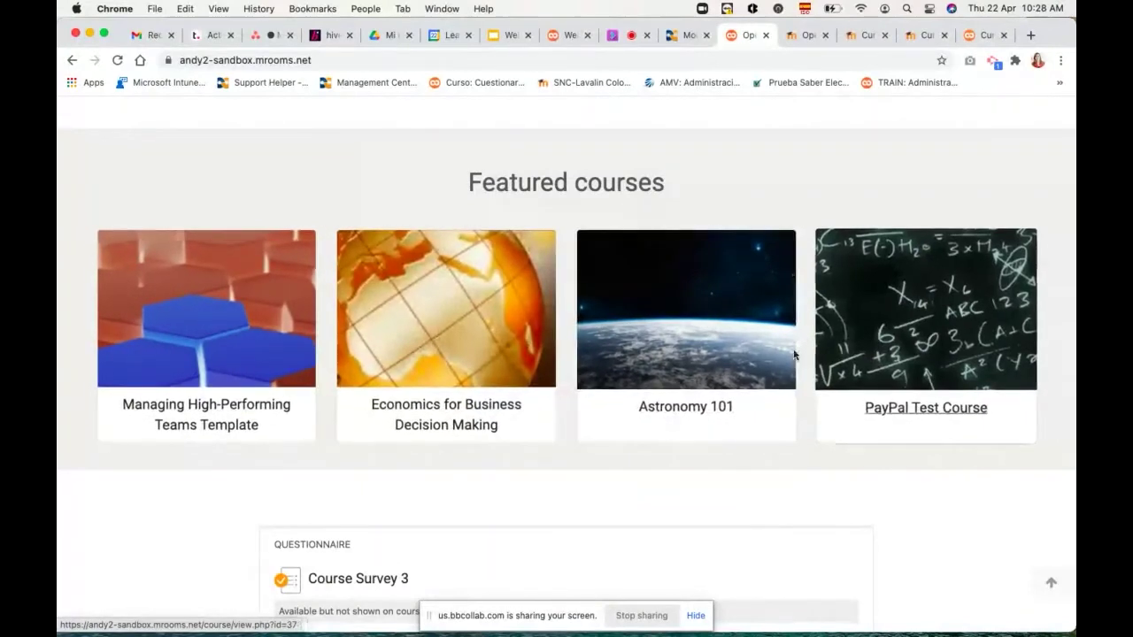
pyautogui.scroll(5, 777, 348)
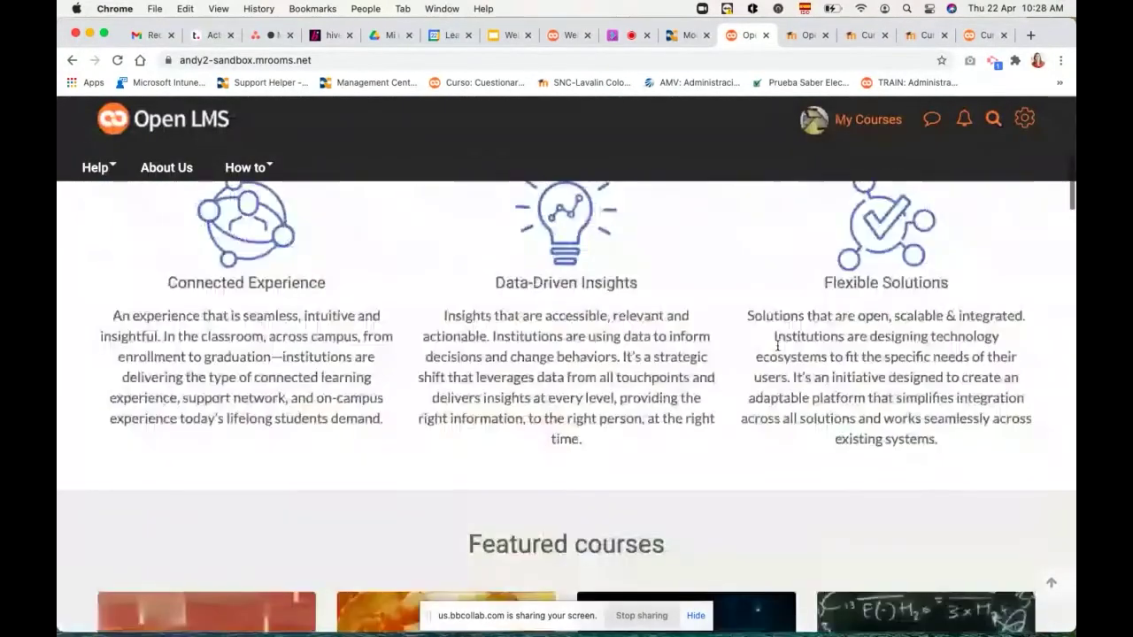
pyautogui.scroll(3, 625, 192)
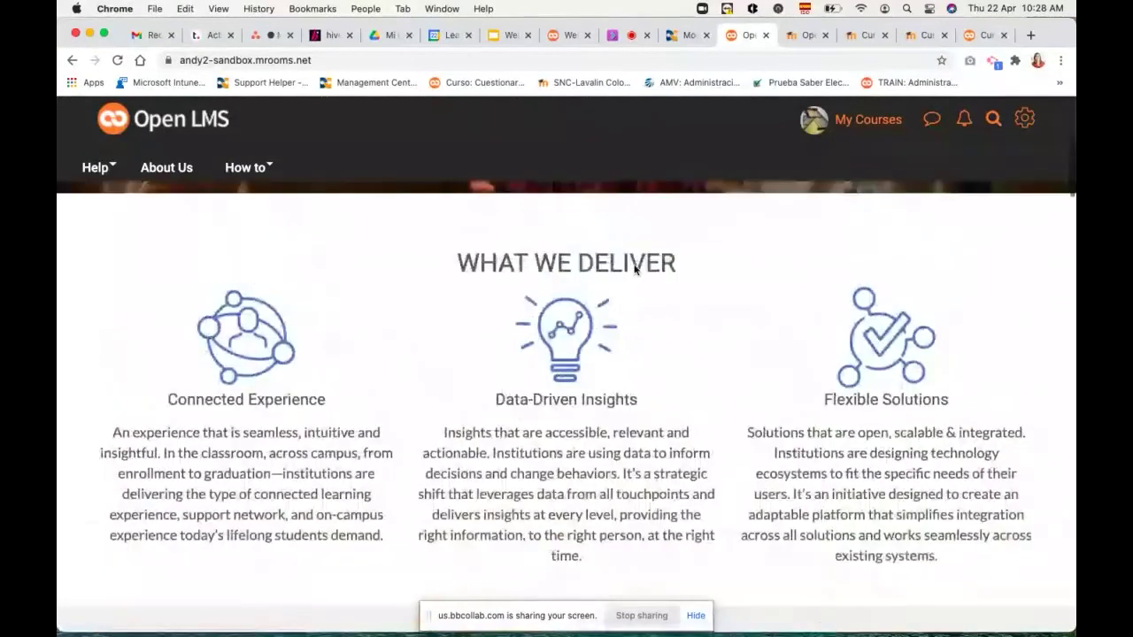
pyautogui.scroll(5, 634, 269)
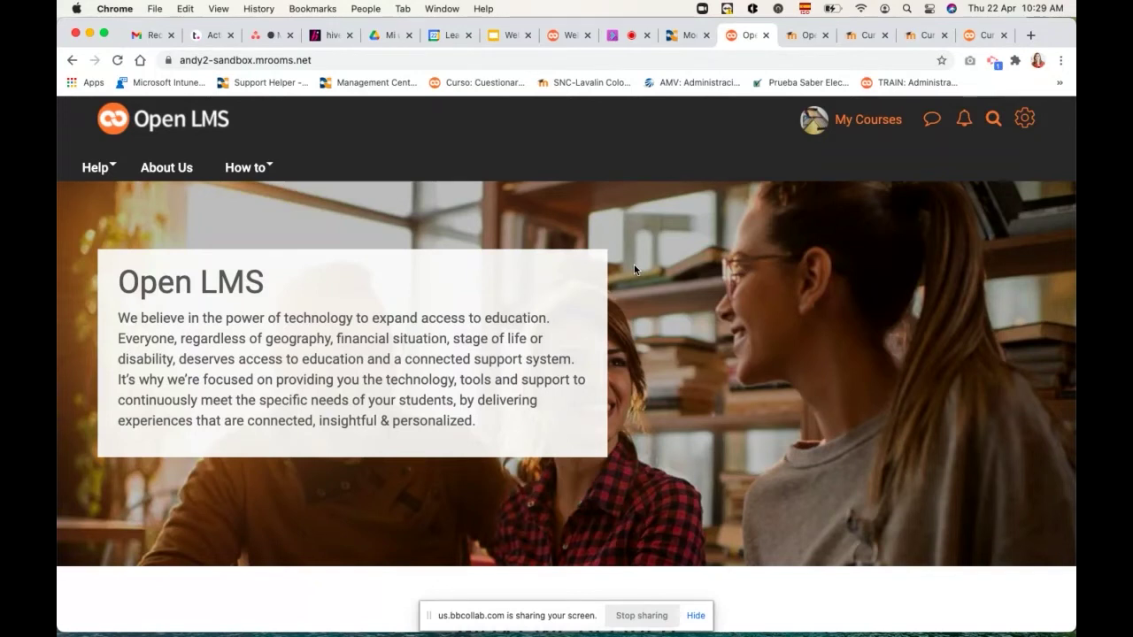
# Compare the My Courses personal menu on andy2-sandbox with the Área personal page on bbaquero-sandbox, closing the personal menu when done.
pyautogui.click(856, 130)
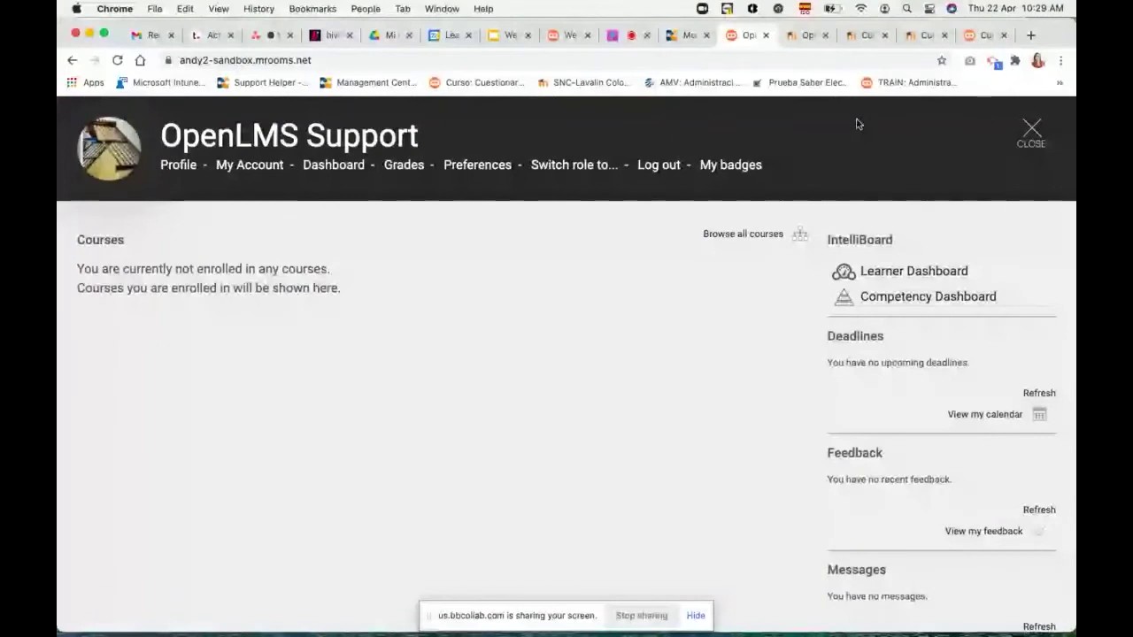
pyautogui.click(800, 36)
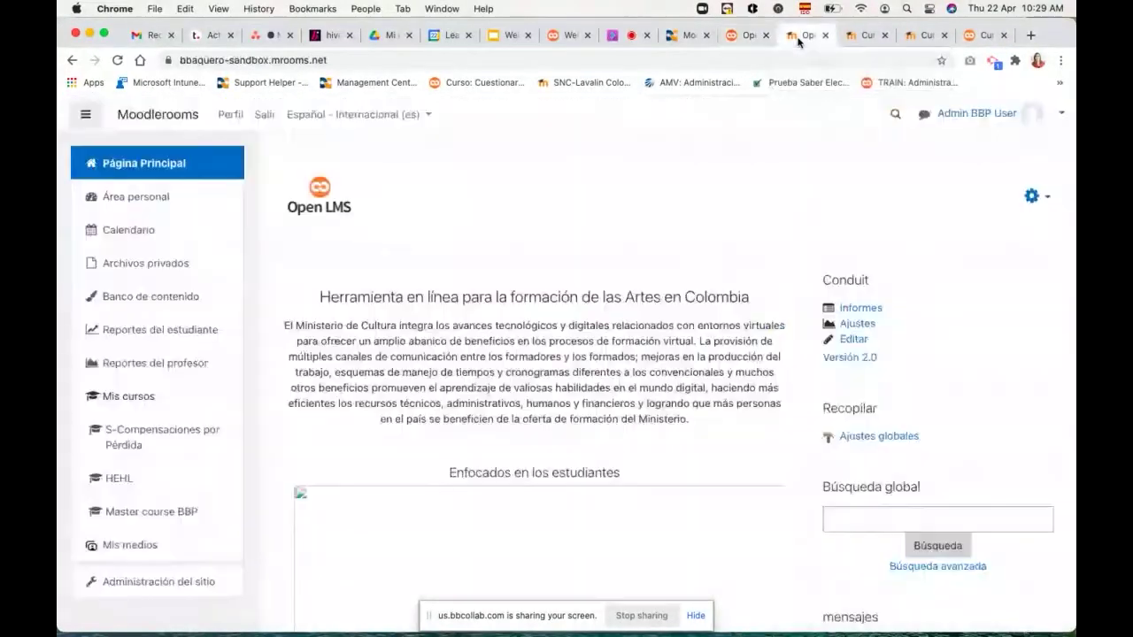
pyautogui.click(137, 203)
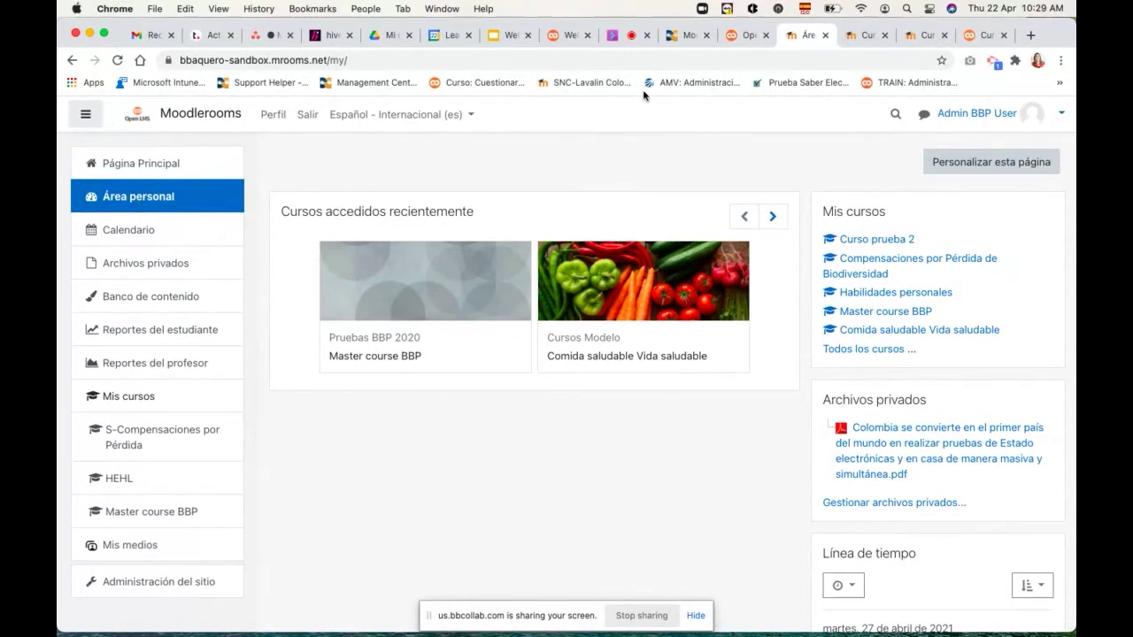
pyautogui.click(743, 36)
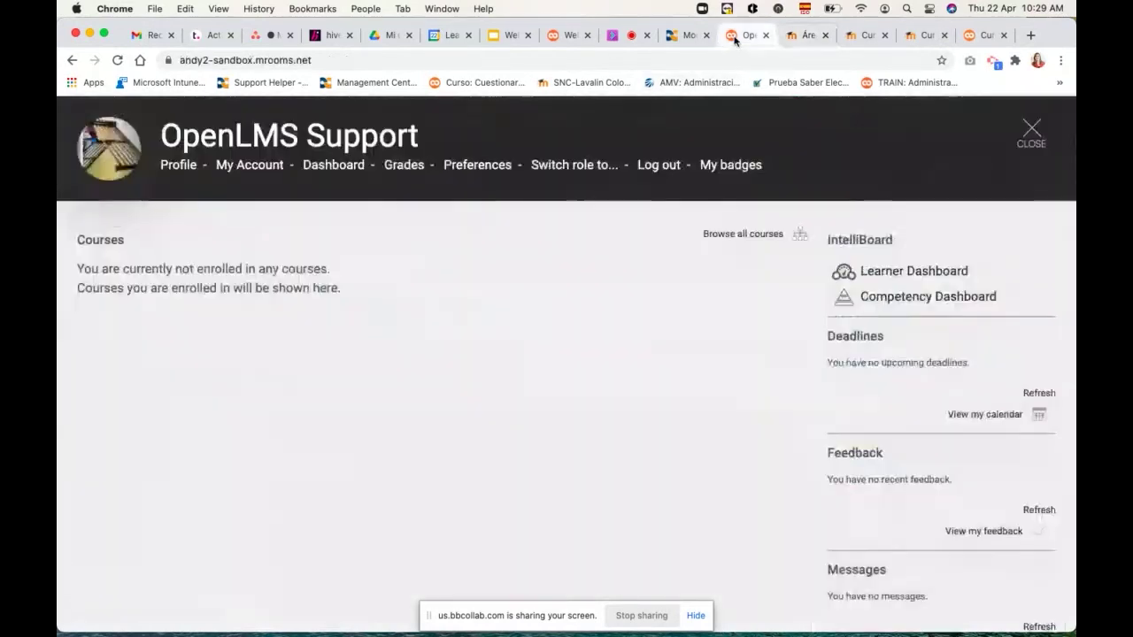
pyautogui.click(1031, 131)
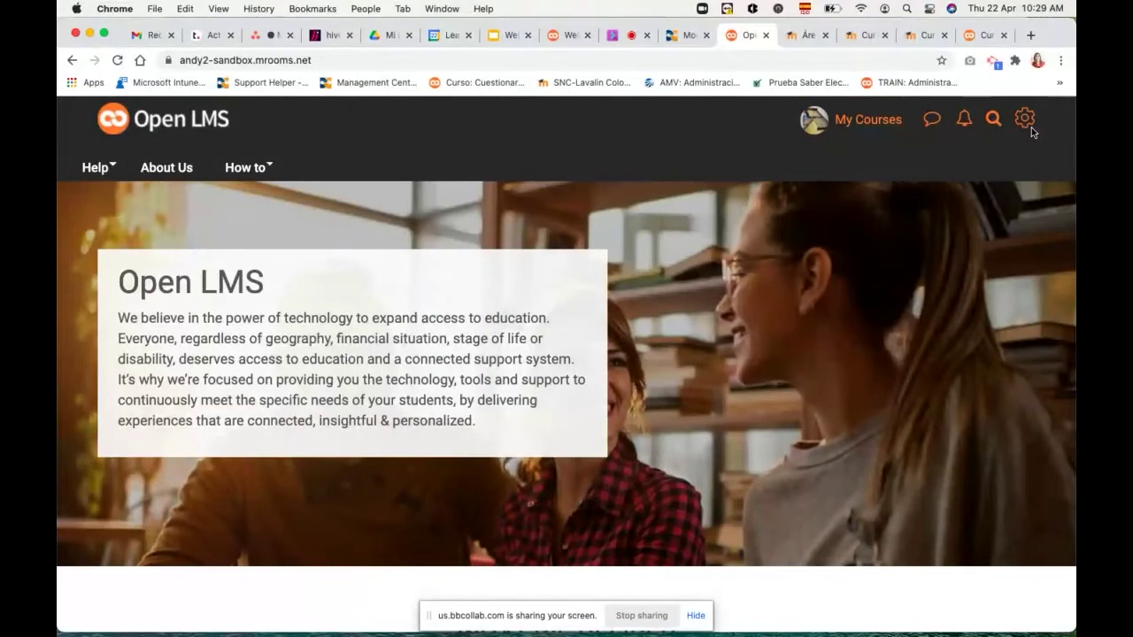
# Open the Personal menu settings of the Snap theme through the Appearance section of andy2-sandbox's site administration.
pyautogui.click(1028, 124)
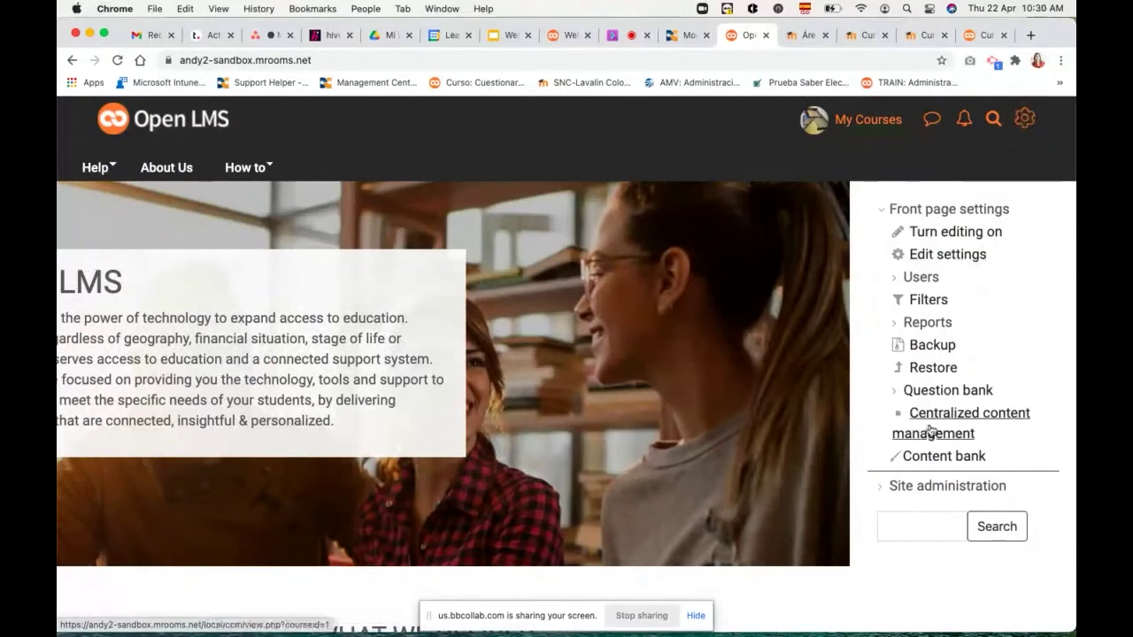
pyautogui.scroll(-2, 933, 447)
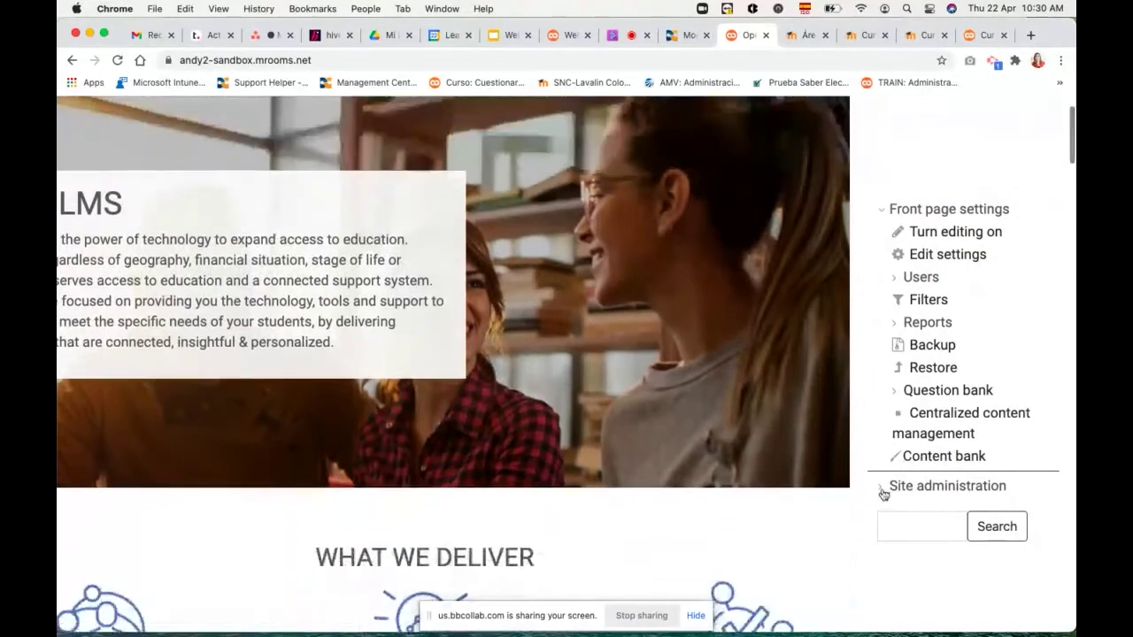
pyautogui.click(882, 487)
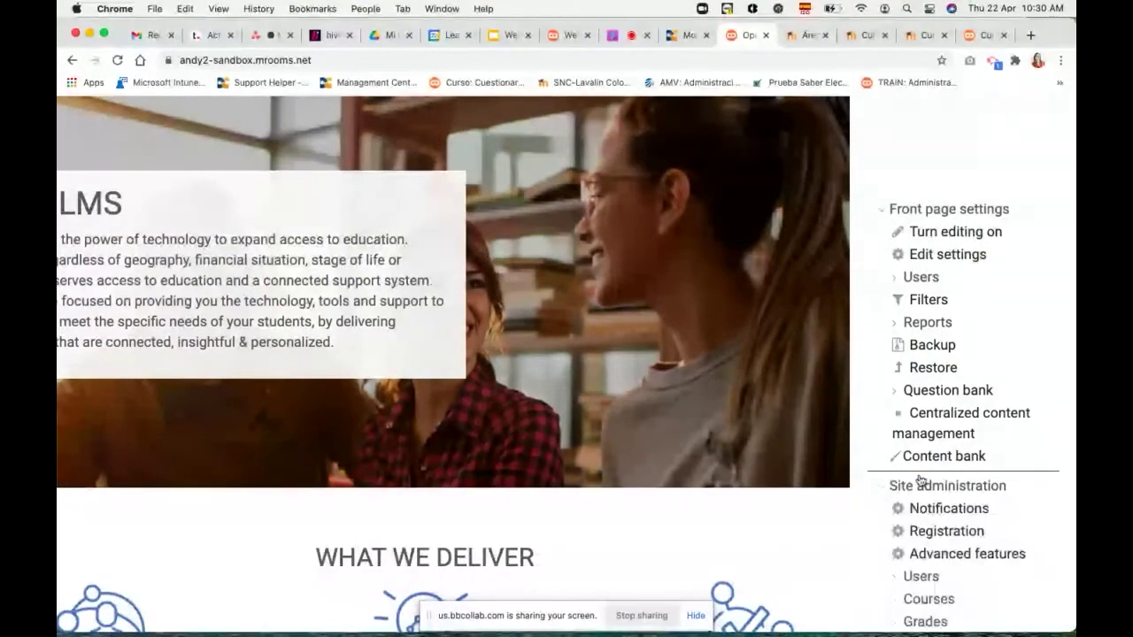
pyautogui.scroll(-10, 938, 481)
pyautogui.scroll(-3, 940, 481)
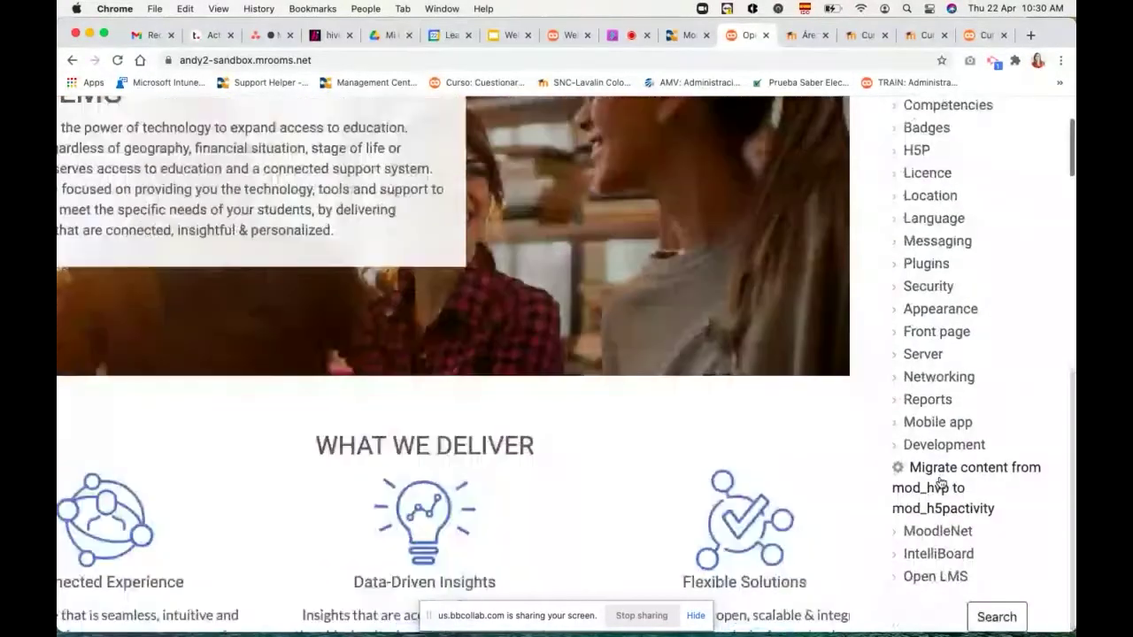
pyautogui.click(937, 310)
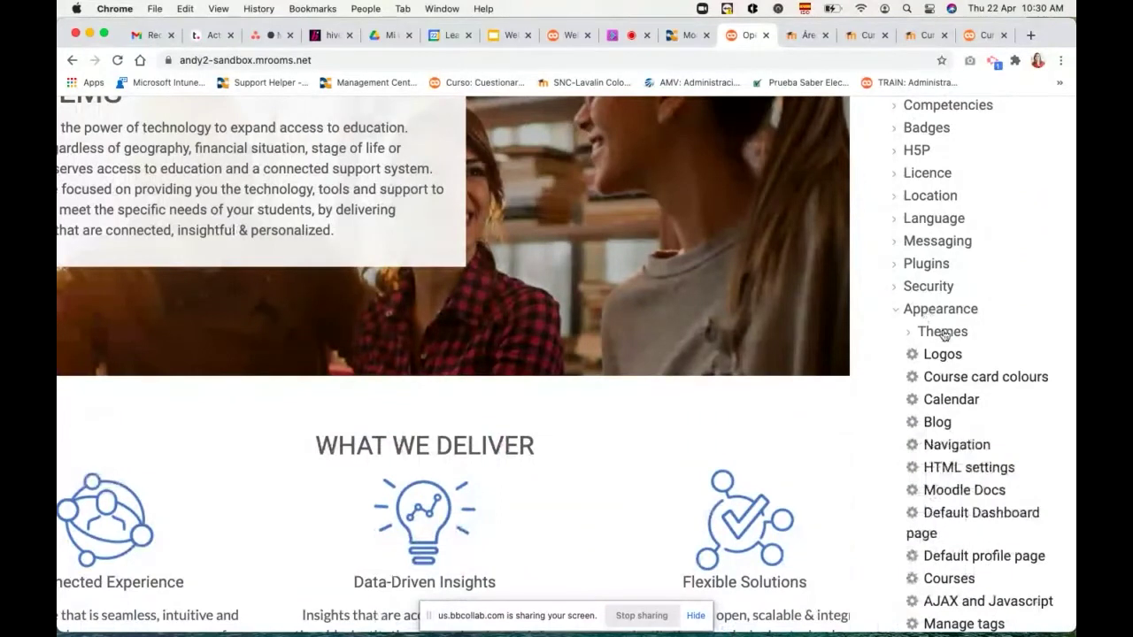
pyautogui.click(942, 332)
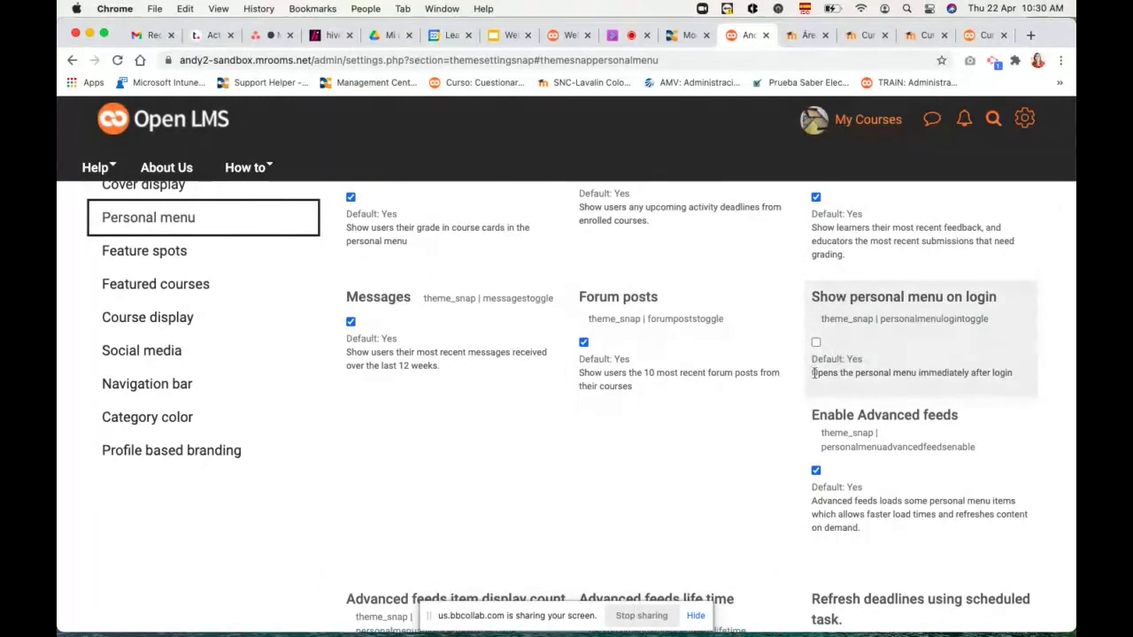
# Enable Show personal menu on login in the Snap theme settings and save the changes.
pyautogui.click(815, 342)
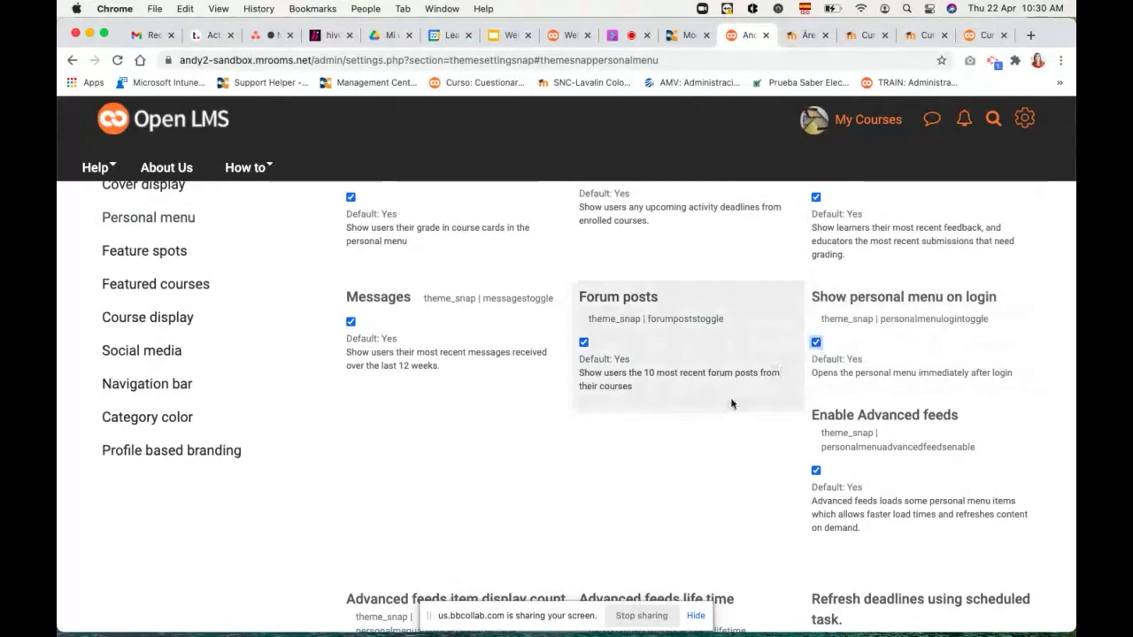
pyautogui.scroll(-4, 731, 403)
pyautogui.click(401, 431)
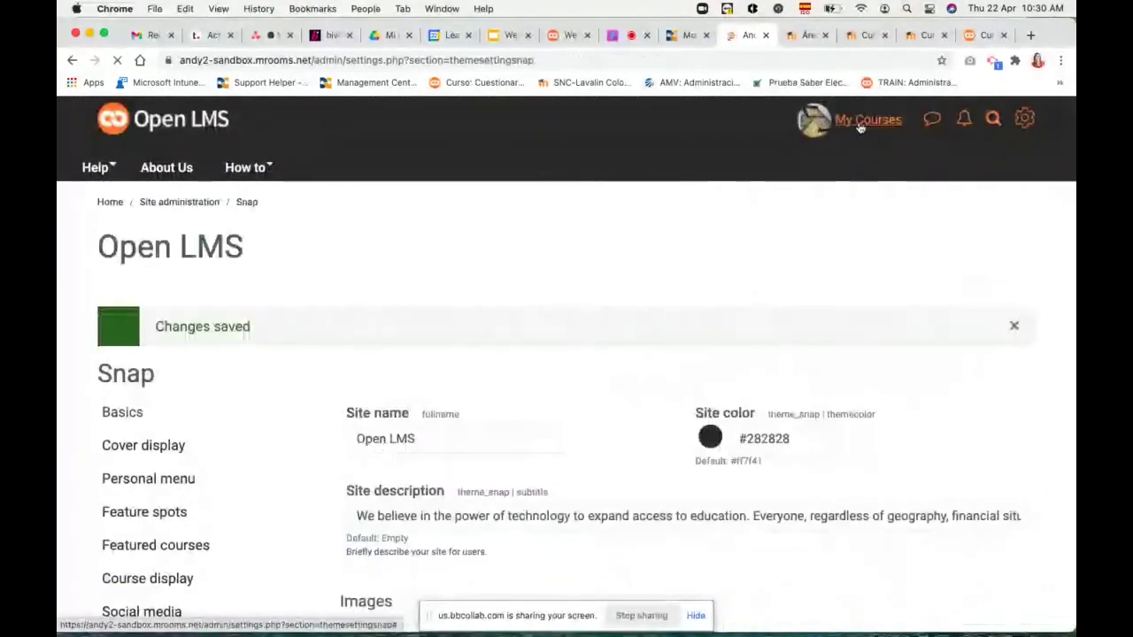
# View the My Courses personal menu on andy2-sandbox and go from Área personal to the home page on bbaquero-sandbox.
pyautogui.click(859, 124)
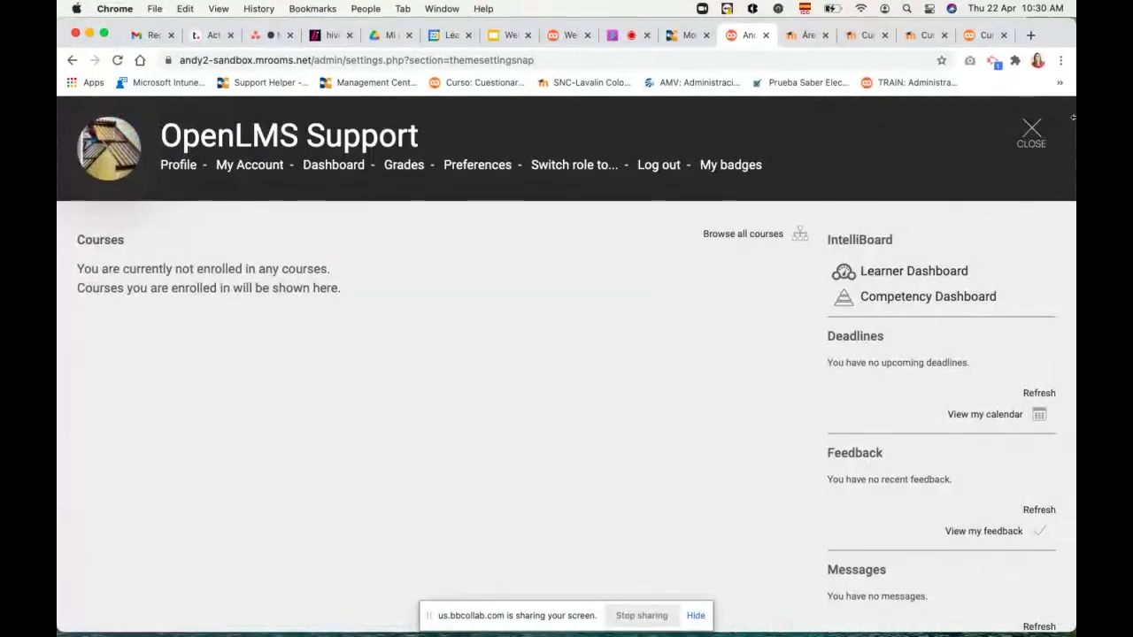
pyautogui.click(1031, 133)
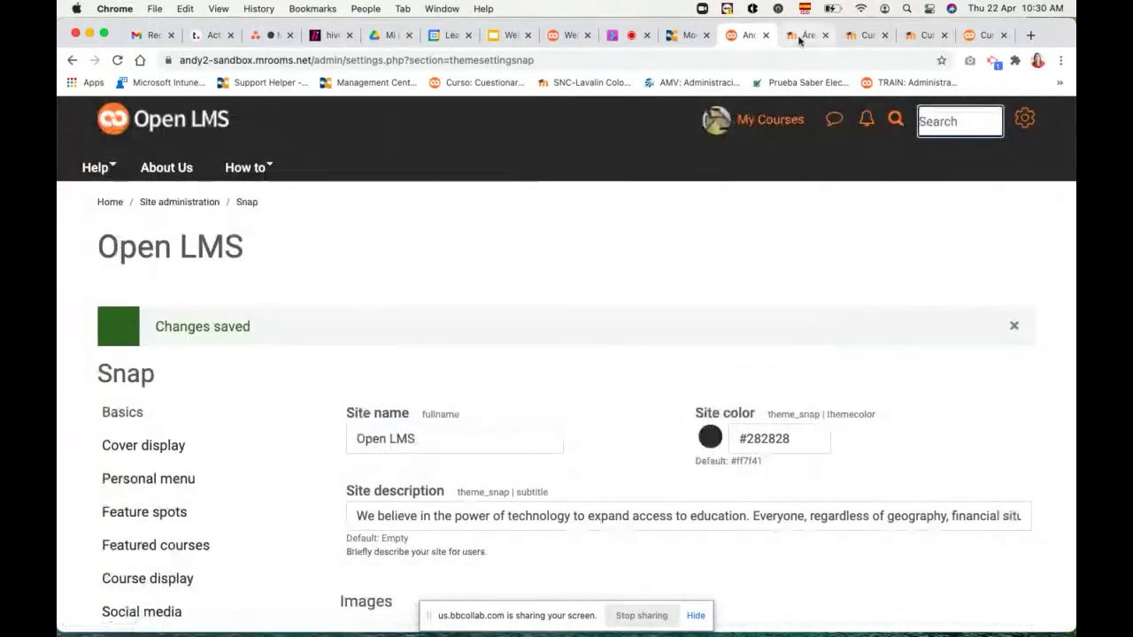
pyautogui.hotkey('ctrl', 'Tab')
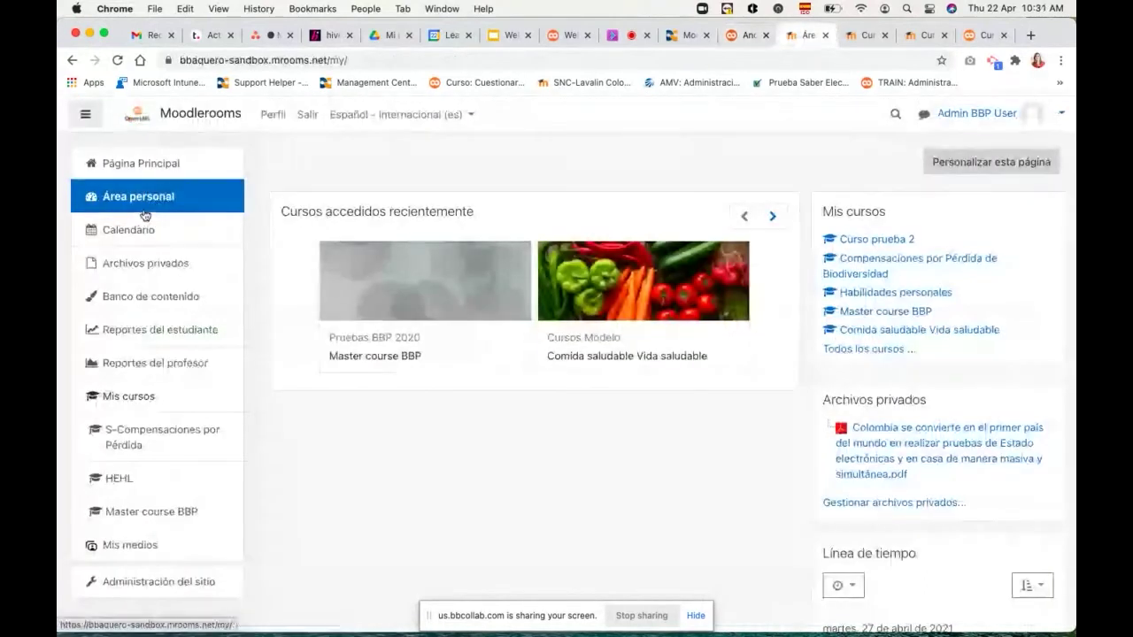
pyautogui.click(87, 117)
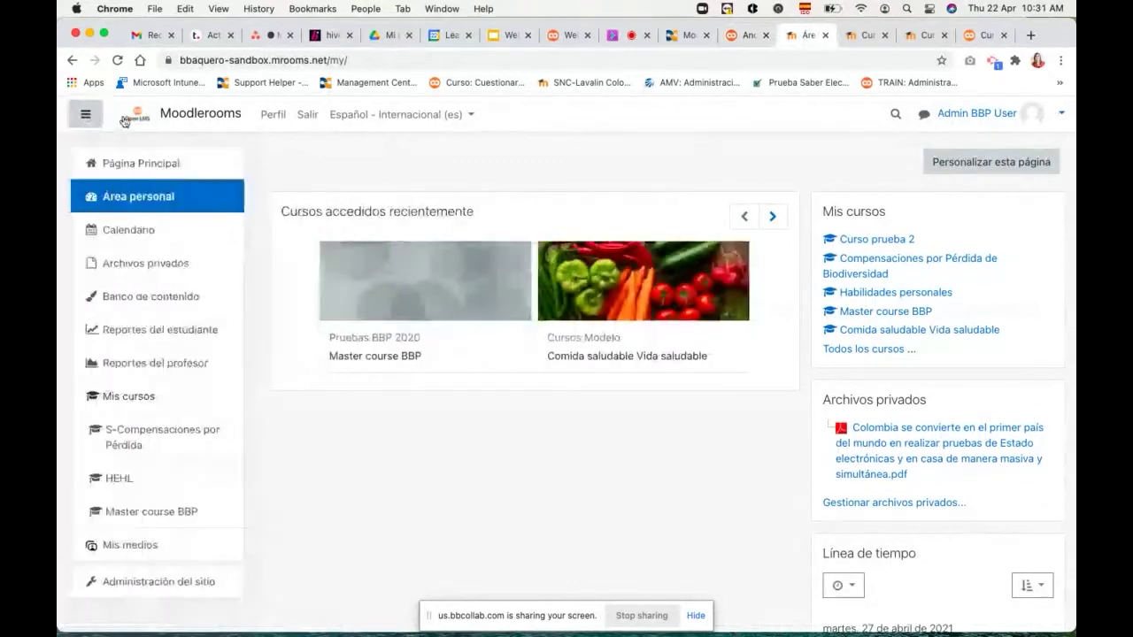
pyautogui.click(133, 118)
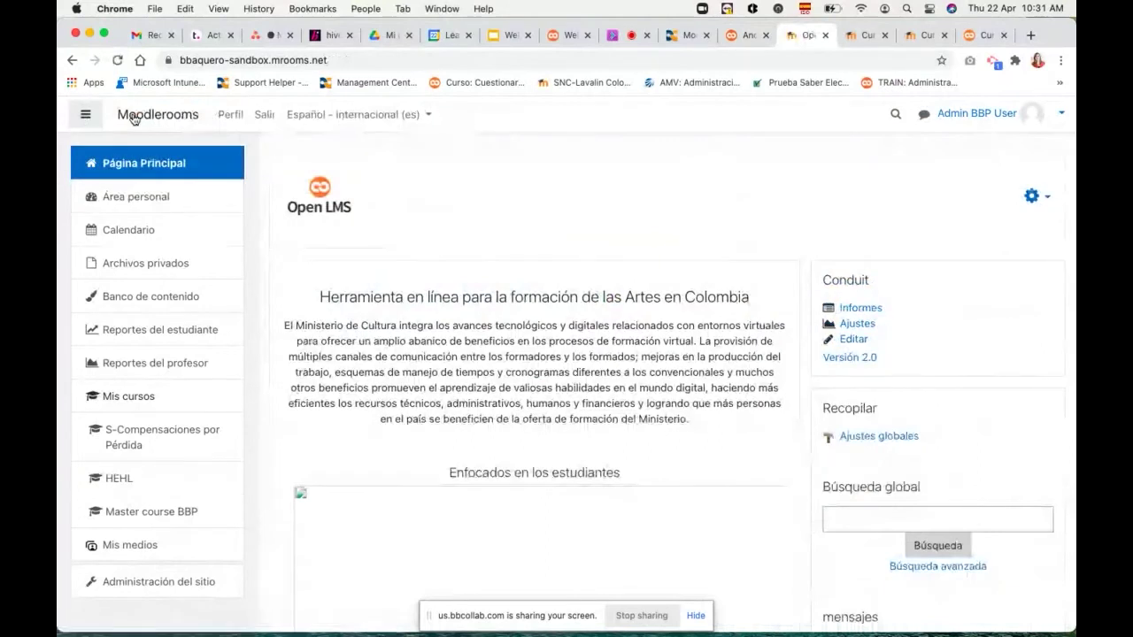
# Show and hide the site administration menu on andy2-sandbox and return to its home page.
pyautogui.click(744, 41)
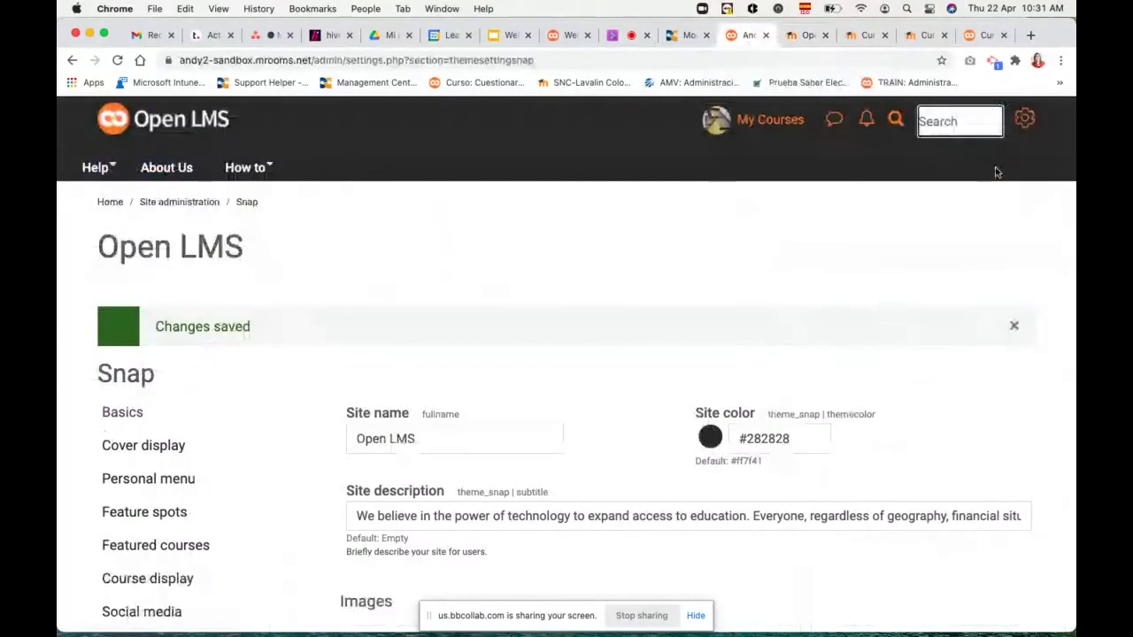
pyautogui.click(1024, 120)
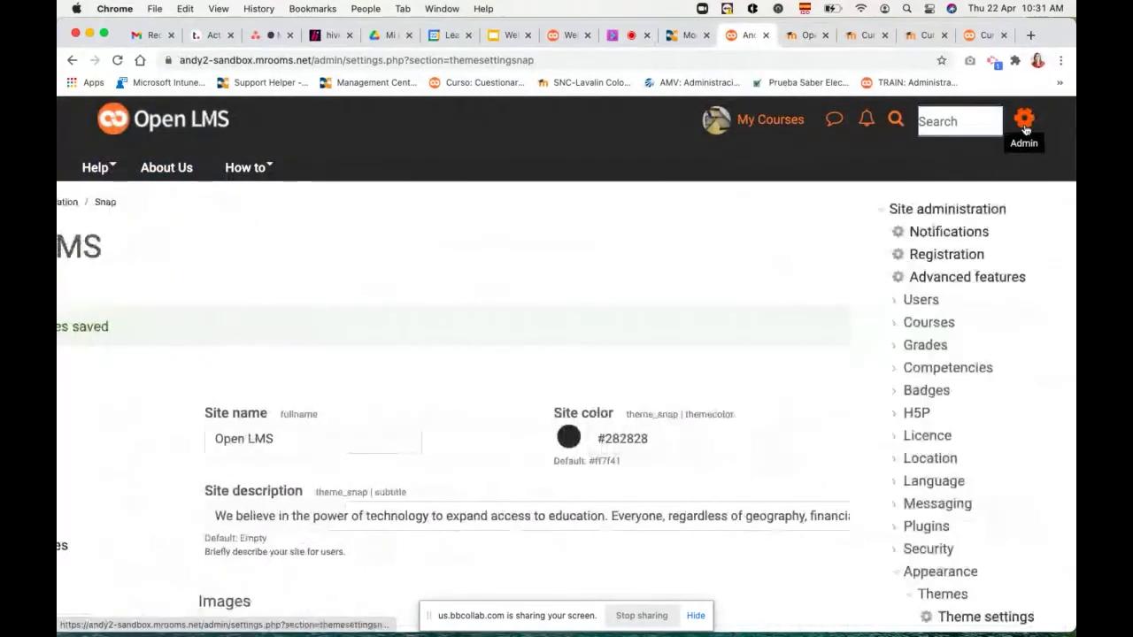
pyautogui.click(1024, 119)
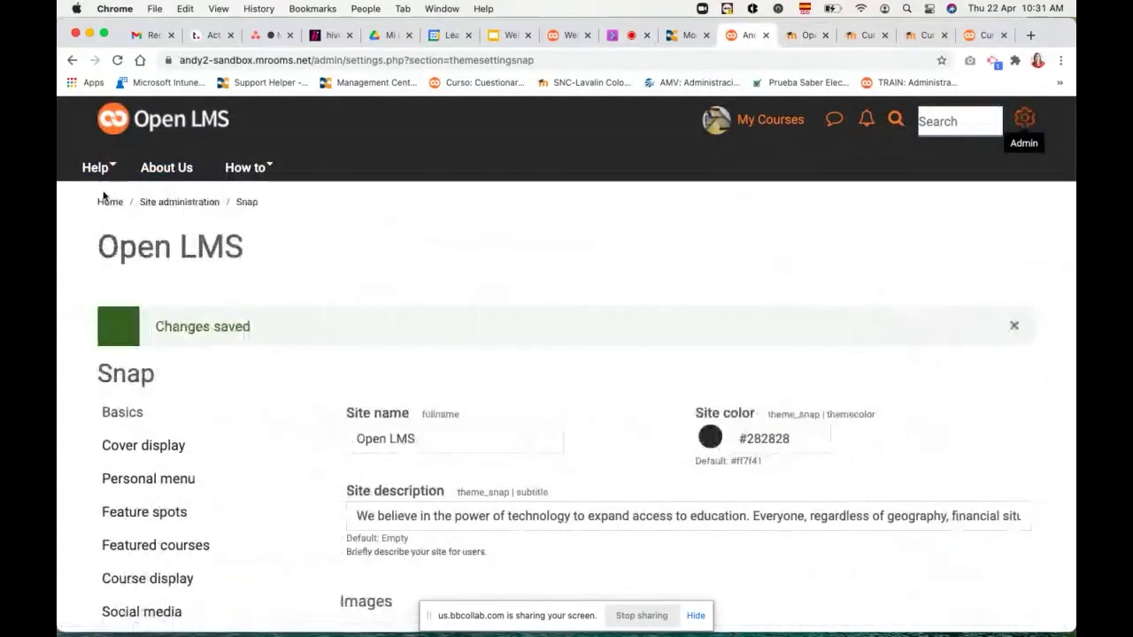
pyautogui.click(107, 206)
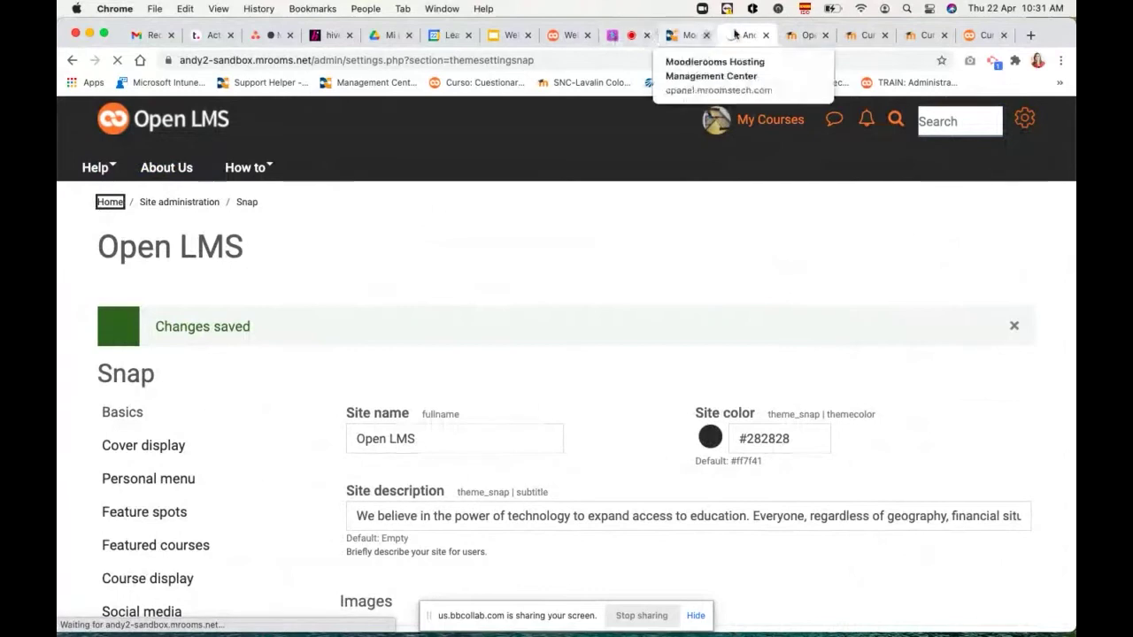
# Collapse and expand the navigation drawer on bbaquero-sandbox and open its Administración del sitio page.
pyautogui.click(796, 36)
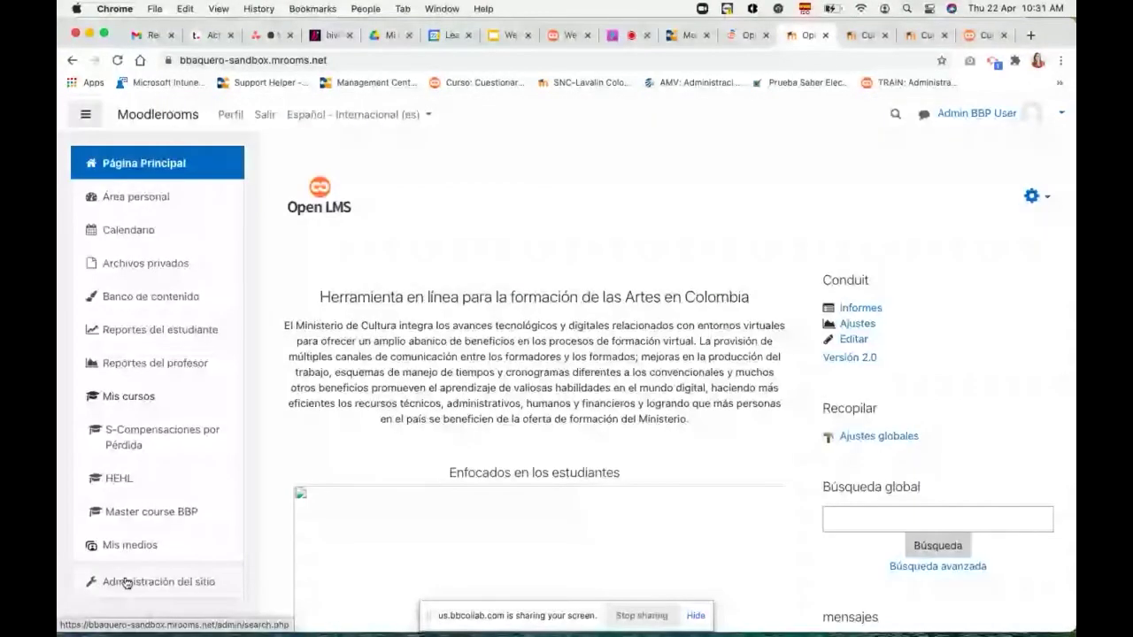
pyautogui.click(85, 117)
pyautogui.click(85, 117)
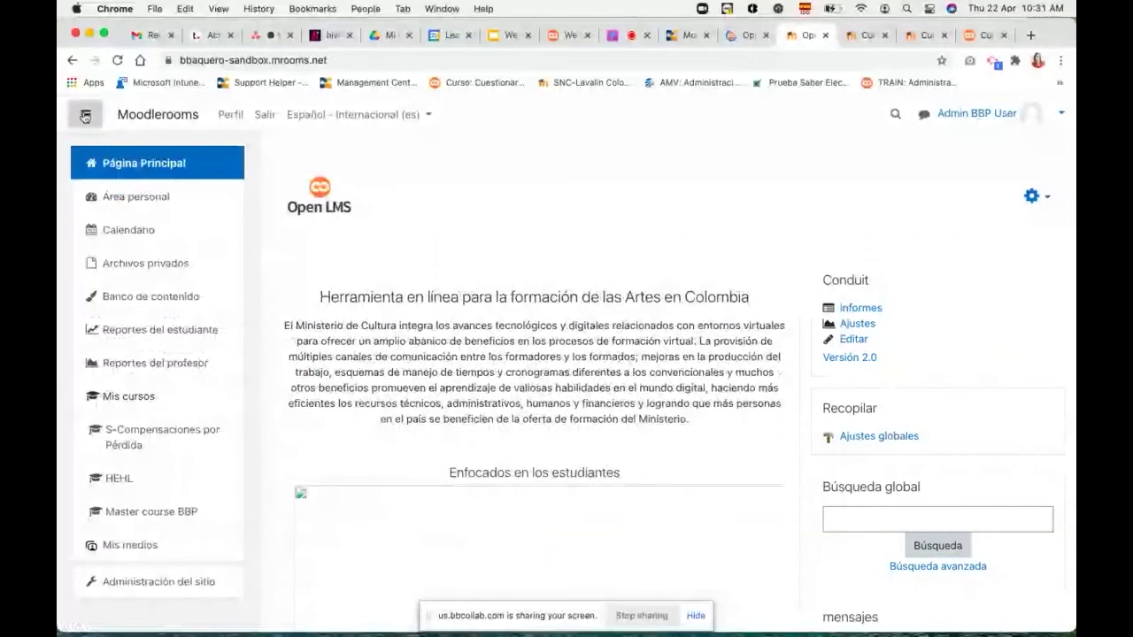
pyautogui.click(85, 117)
pyautogui.click(85, 117)
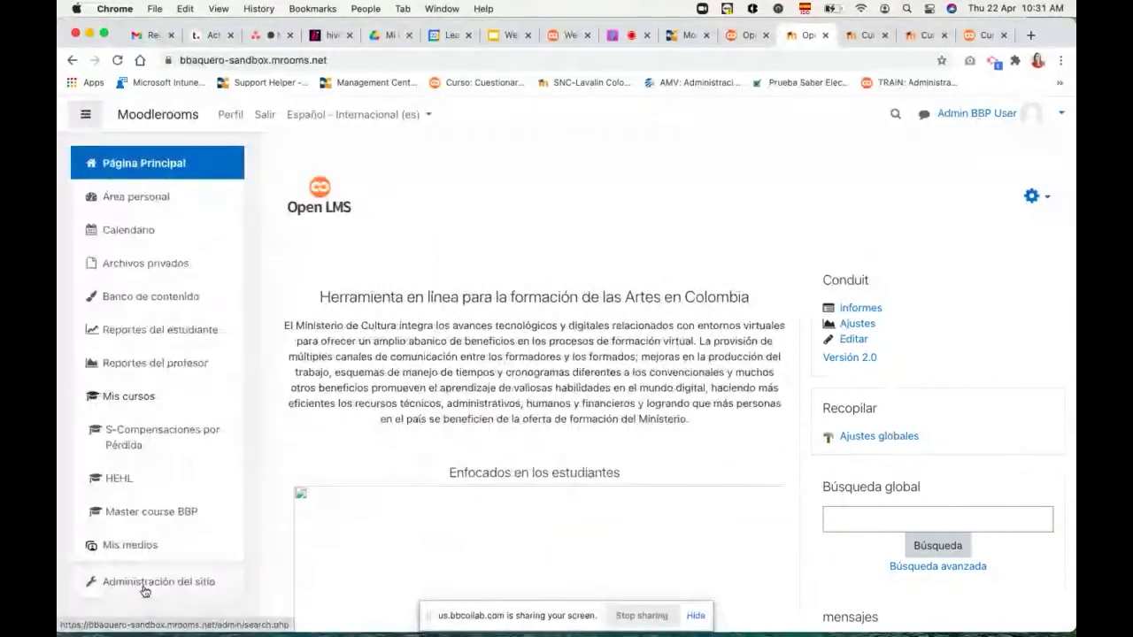
pyautogui.click(144, 590)
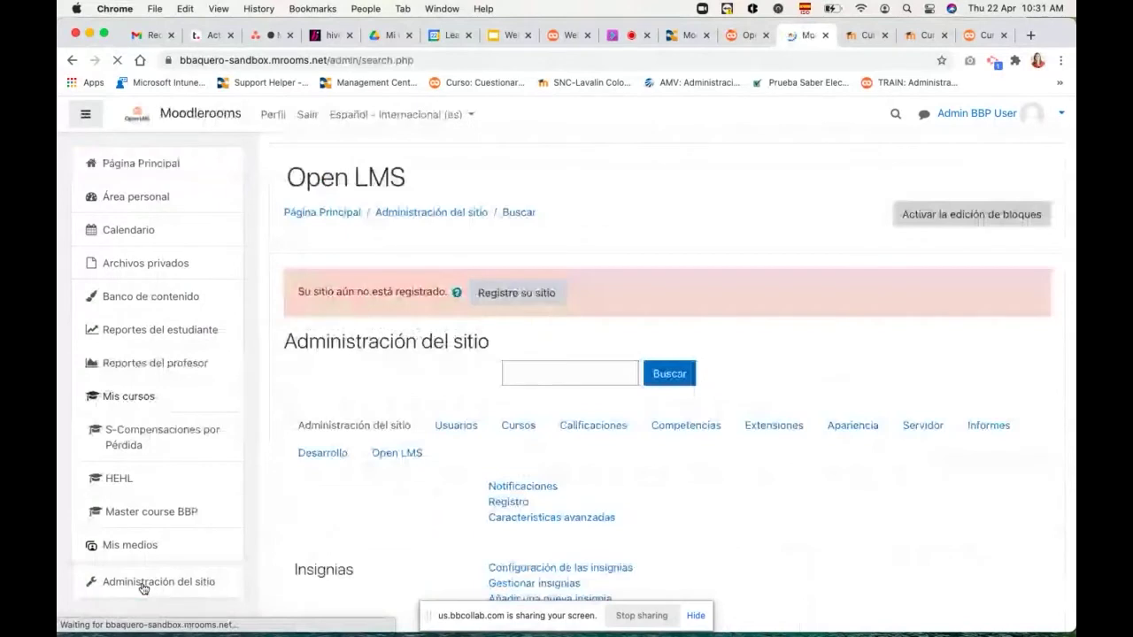
pyautogui.scroll(-2, 513, 372)
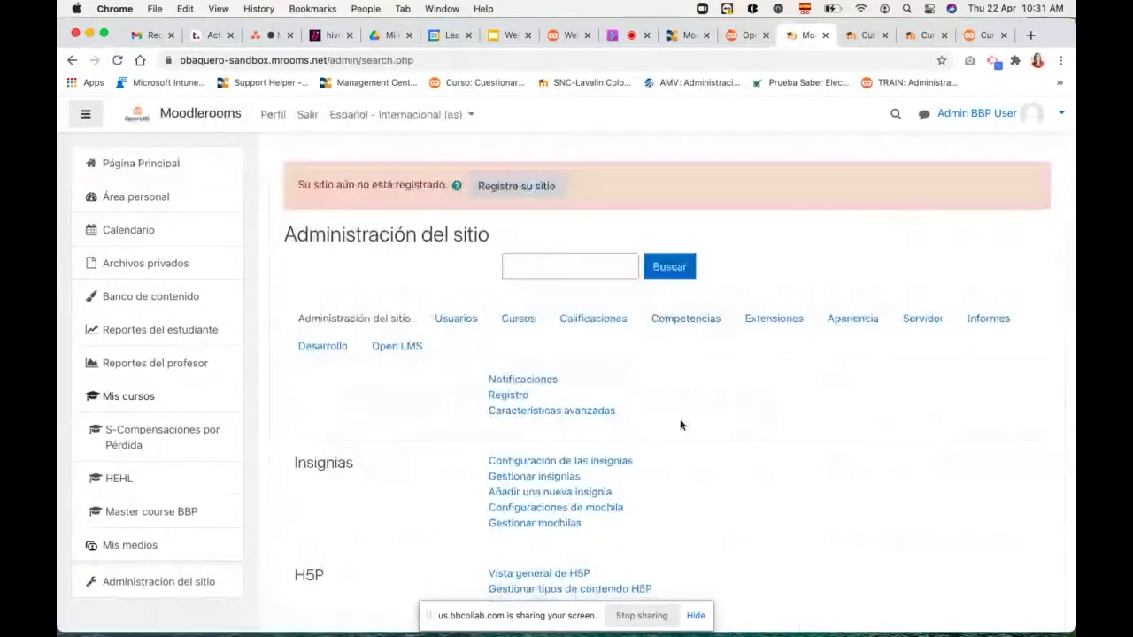
# Open the Navegación settings under Apariencia in the site administration of bbaquero-sandbox.
pyautogui.scroll(-3, 680, 425)
pyautogui.scroll(1, 681, 425)
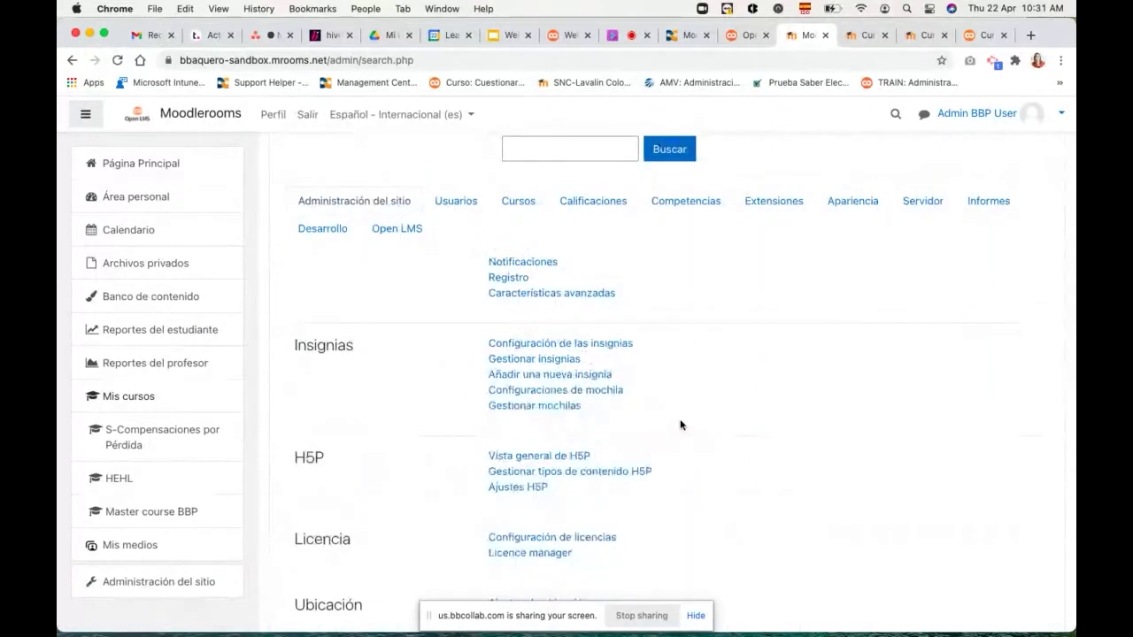
pyautogui.click(849, 202)
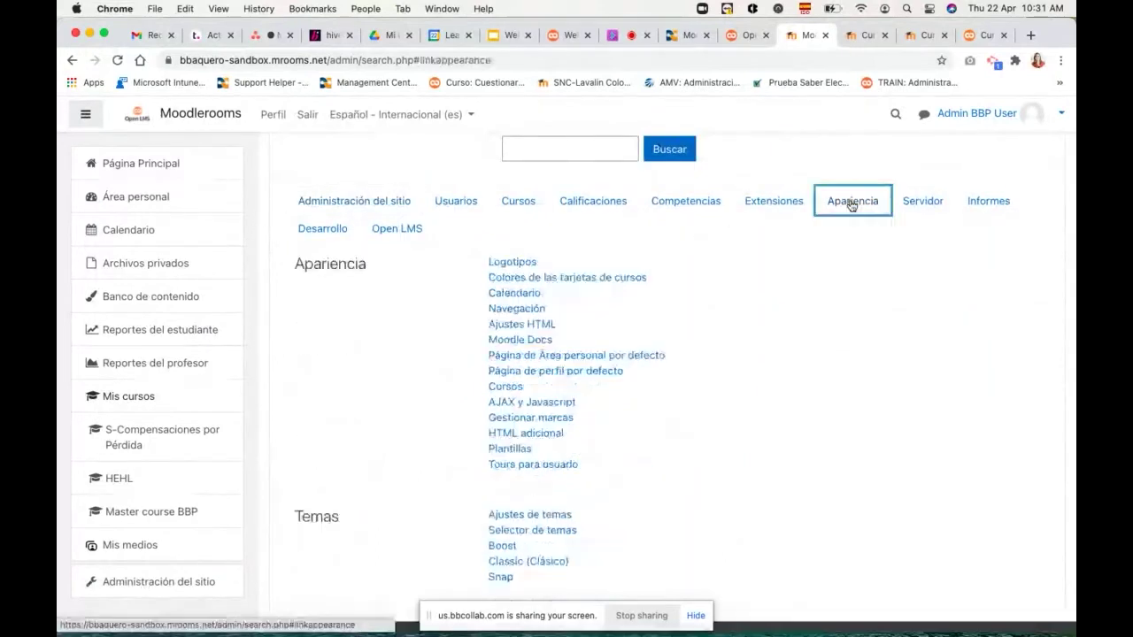
pyautogui.scroll(-2, 742, 316)
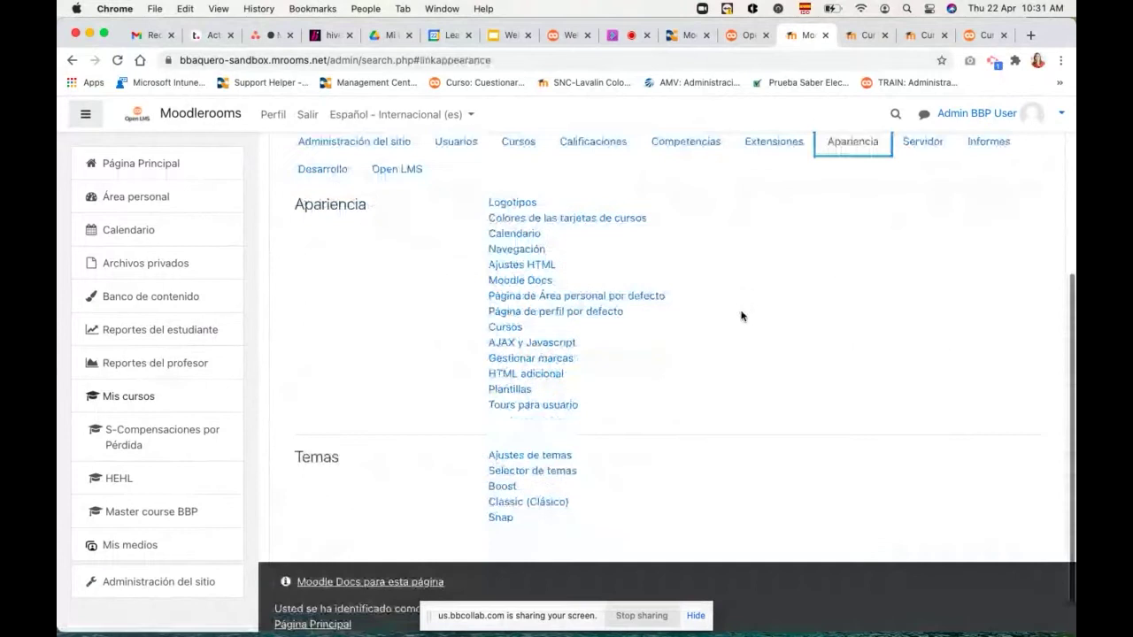
pyautogui.scroll(1, 741, 316)
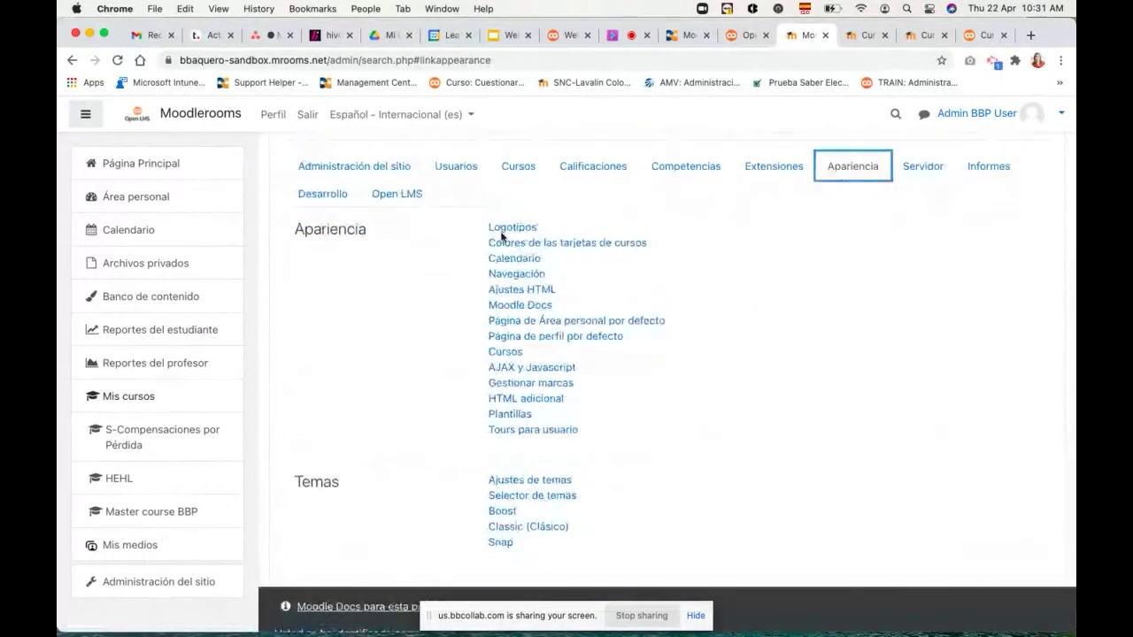
pyautogui.click(507, 274)
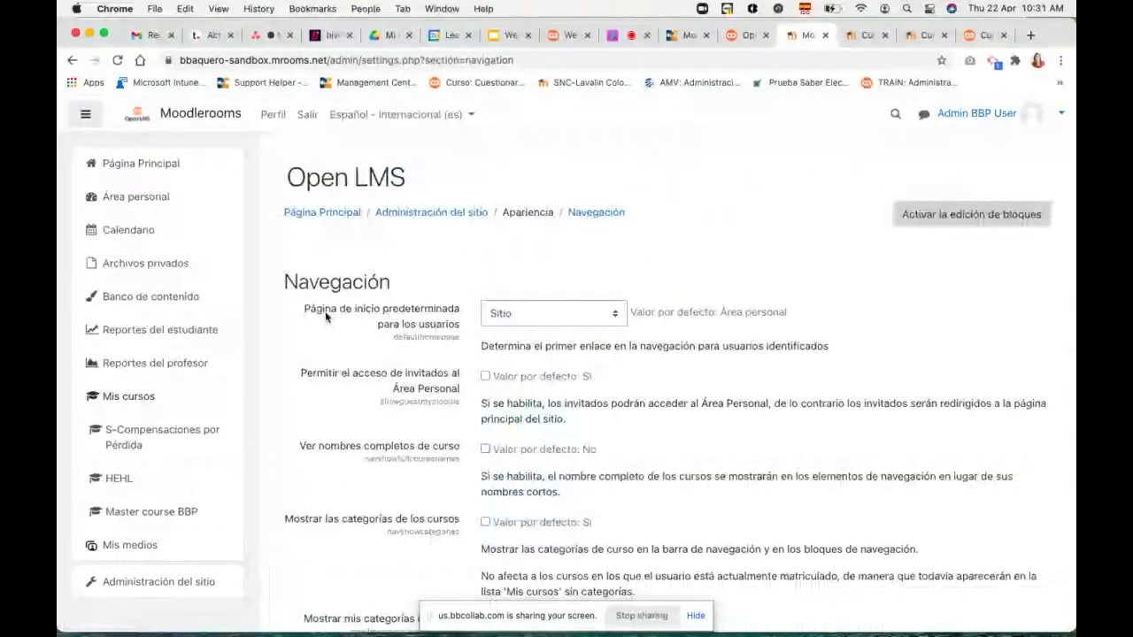
# Set the default home page for users to Área personal and save the navigation settings.
pyautogui.click(502, 324)
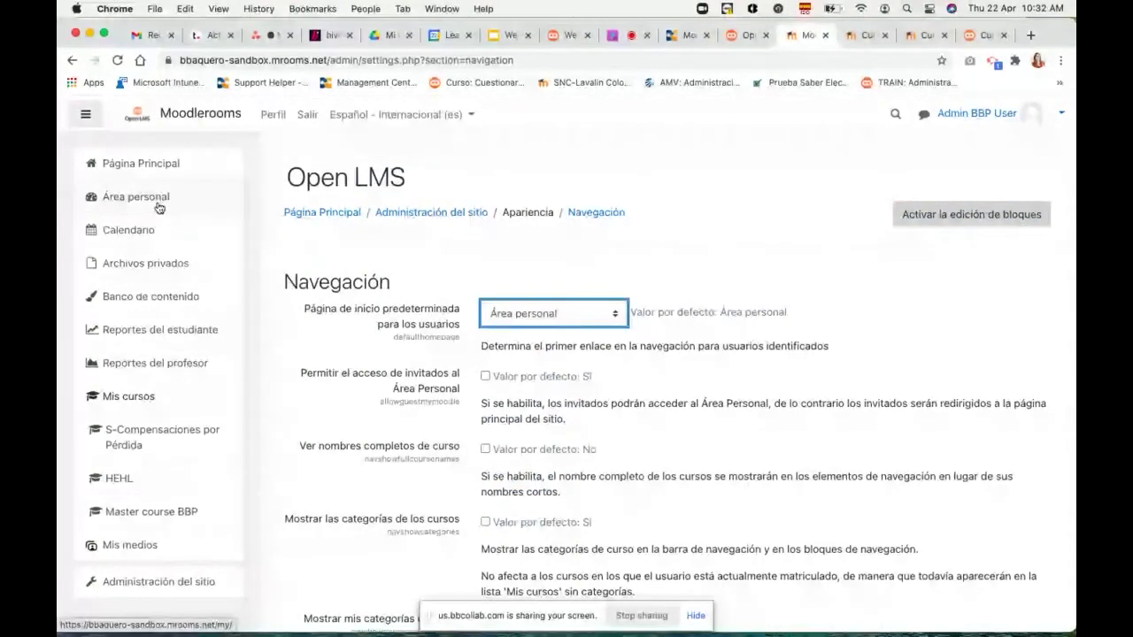
pyautogui.scroll(-15, 538, 491)
pyautogui.click(538, 485)
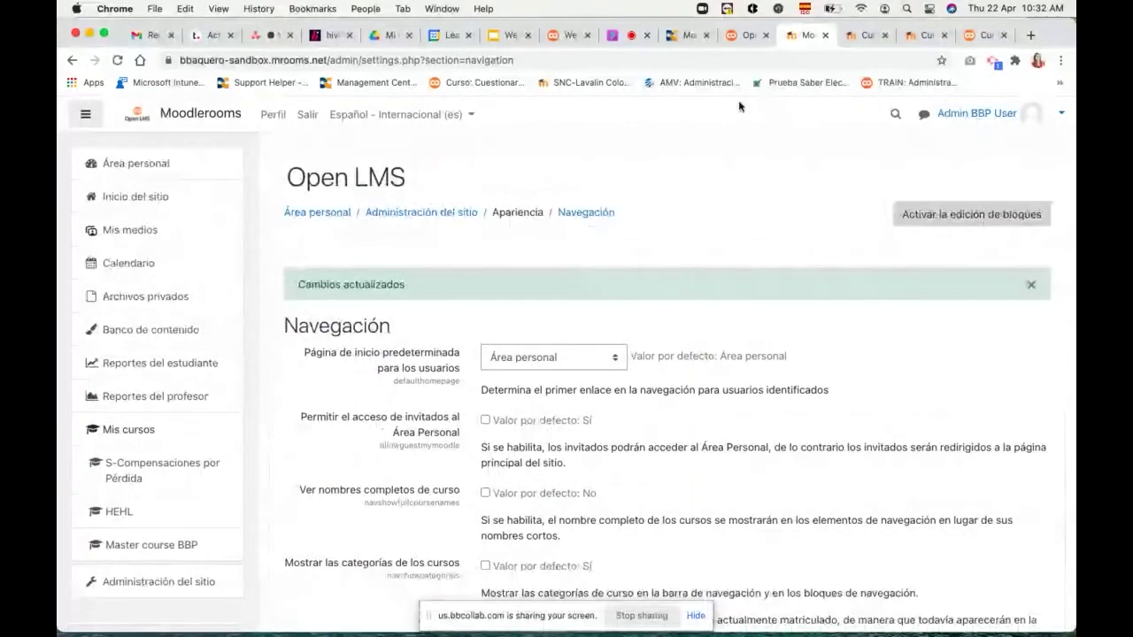
# Switch to andy2-sandbox and look over the upper part of its home page.
pyautogui.click(743, 36)
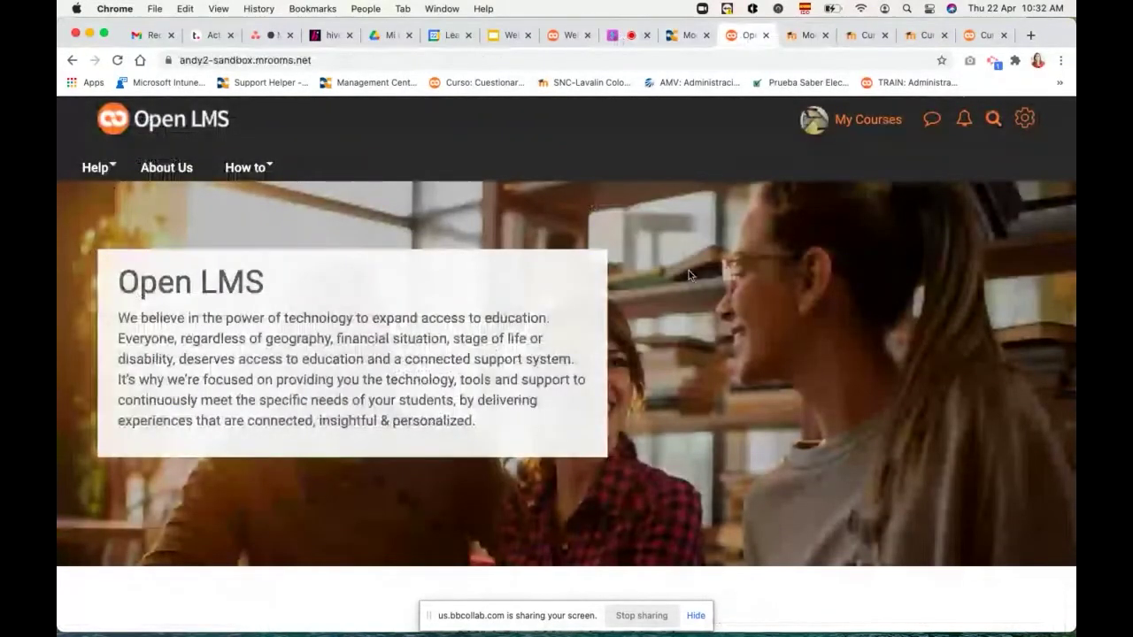
pyautogui.scroll(-2, 685, 364)
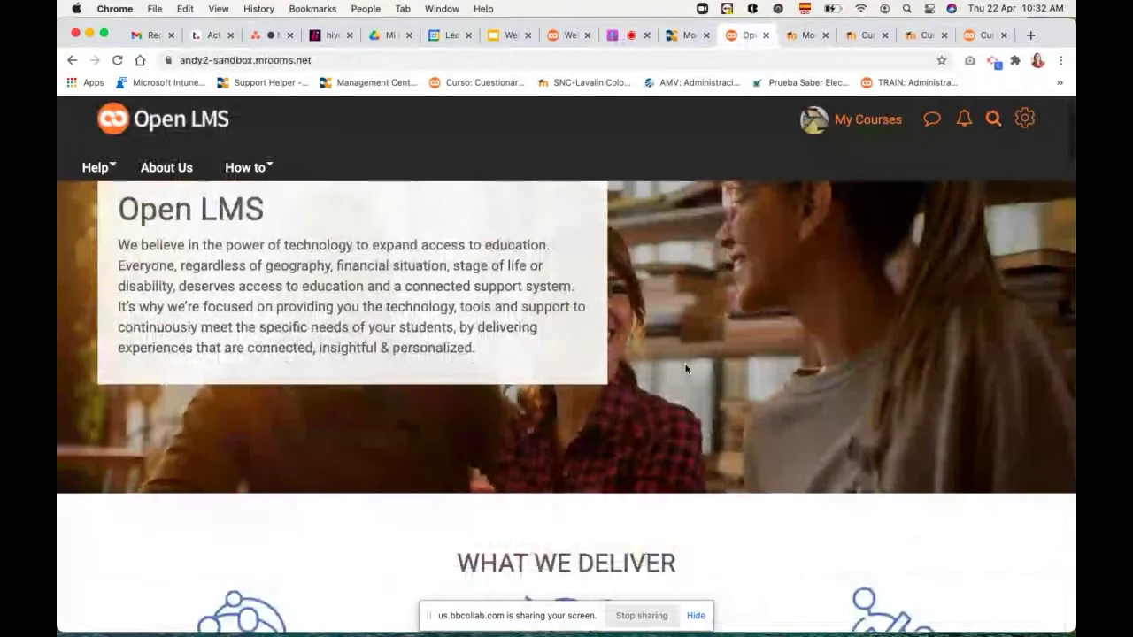
pyautogui.scroll(2, 986, 271)
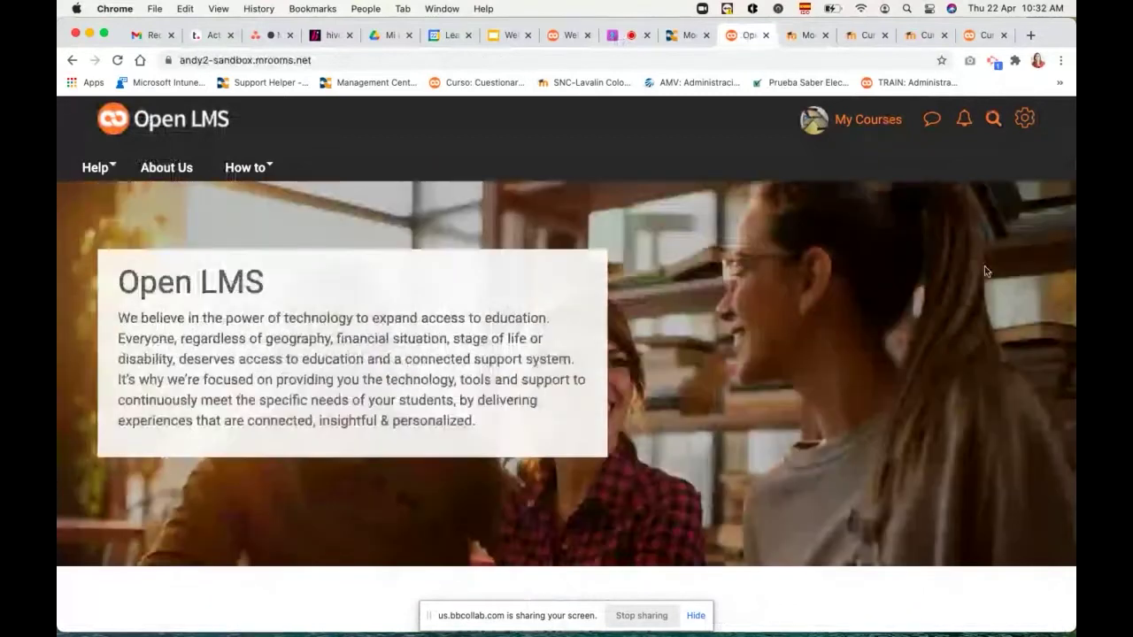
# View the Classic, Boost and SNAP sample courses in turn and return to the Classic course.
pyautogui.click(863, 39)
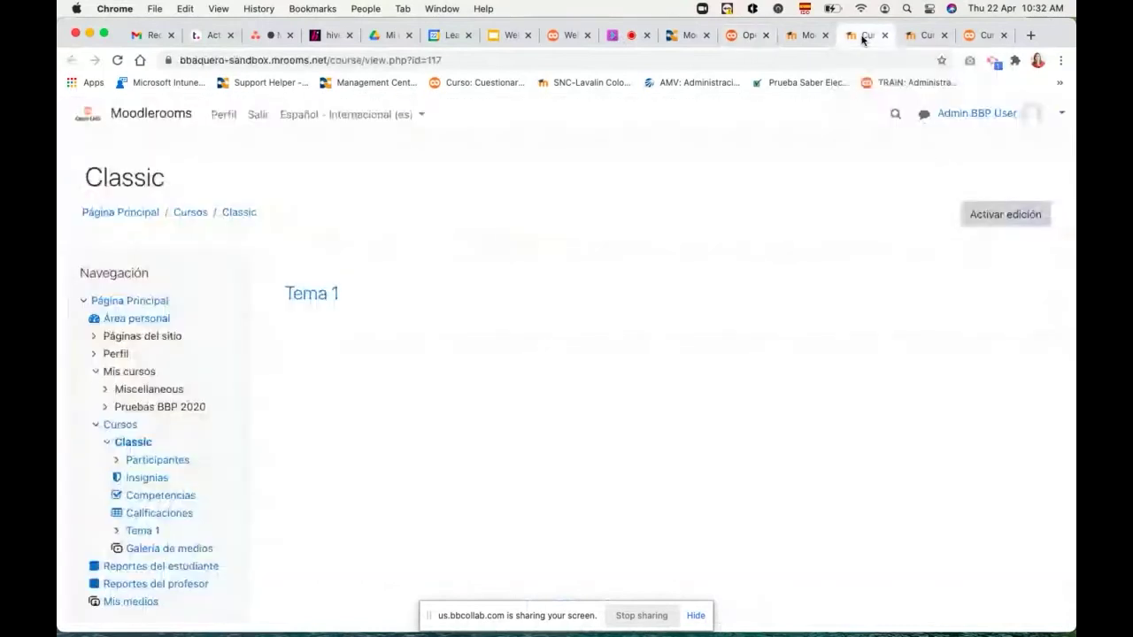
pyautogui.click(922, 36)
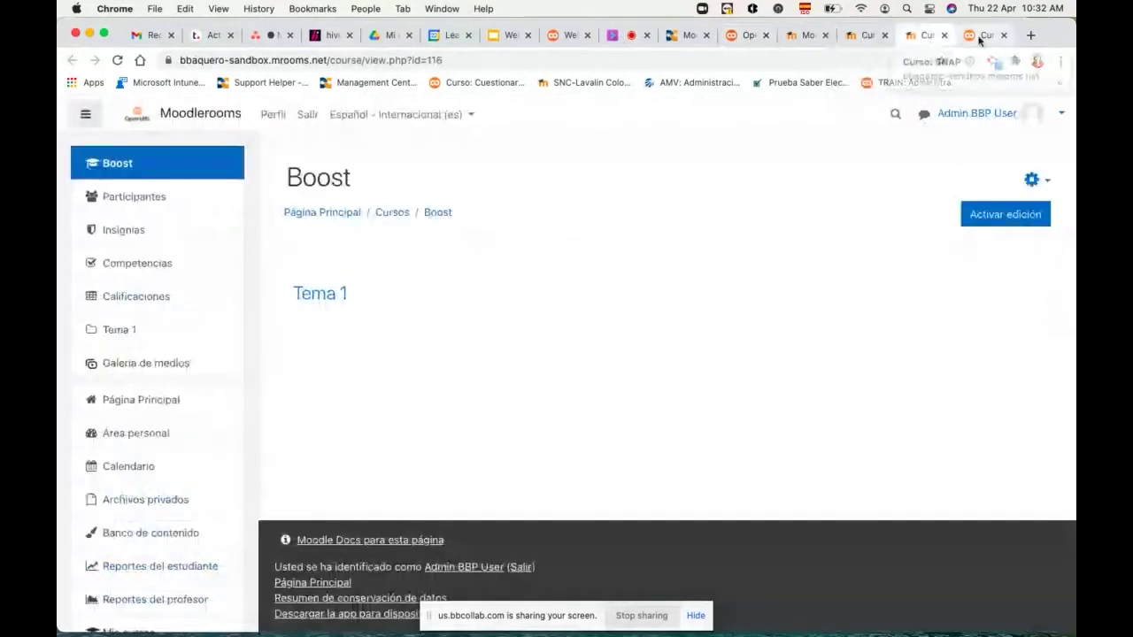
pyautogui.click(979, 37)
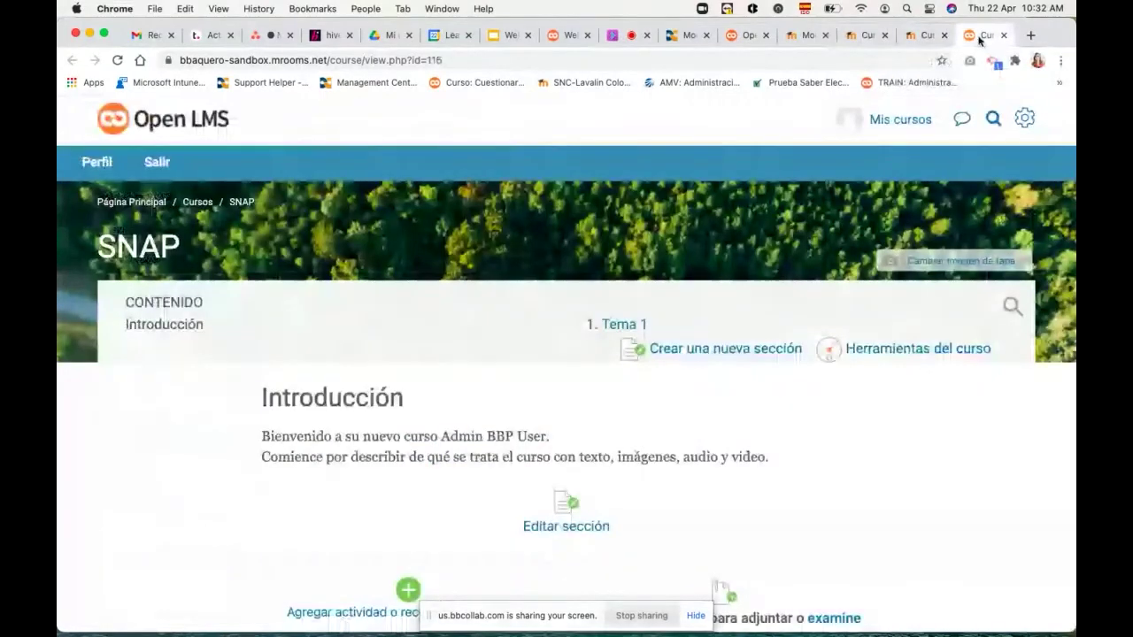
pyautogui.hotkey('ctrl', 'shift', 'Tab')
pyautogui.hotkey('ctrl', 'shift', 'Tab')
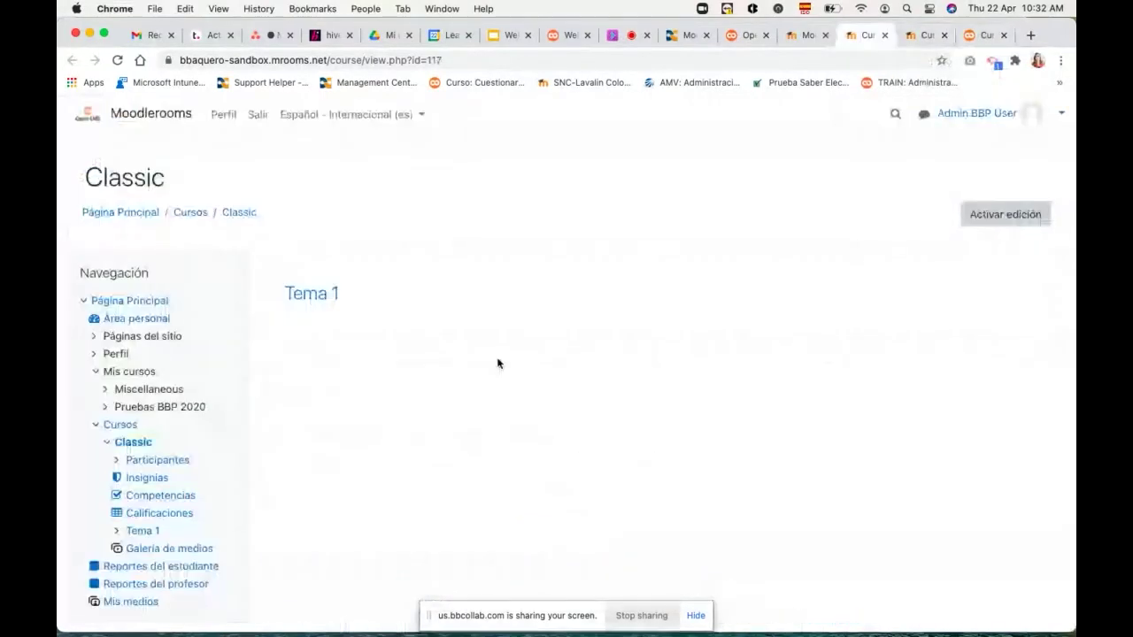
# Examine the Navegación block and the course administration links of the Classic course.
pyautogui.scroll(-2, 498, 363)
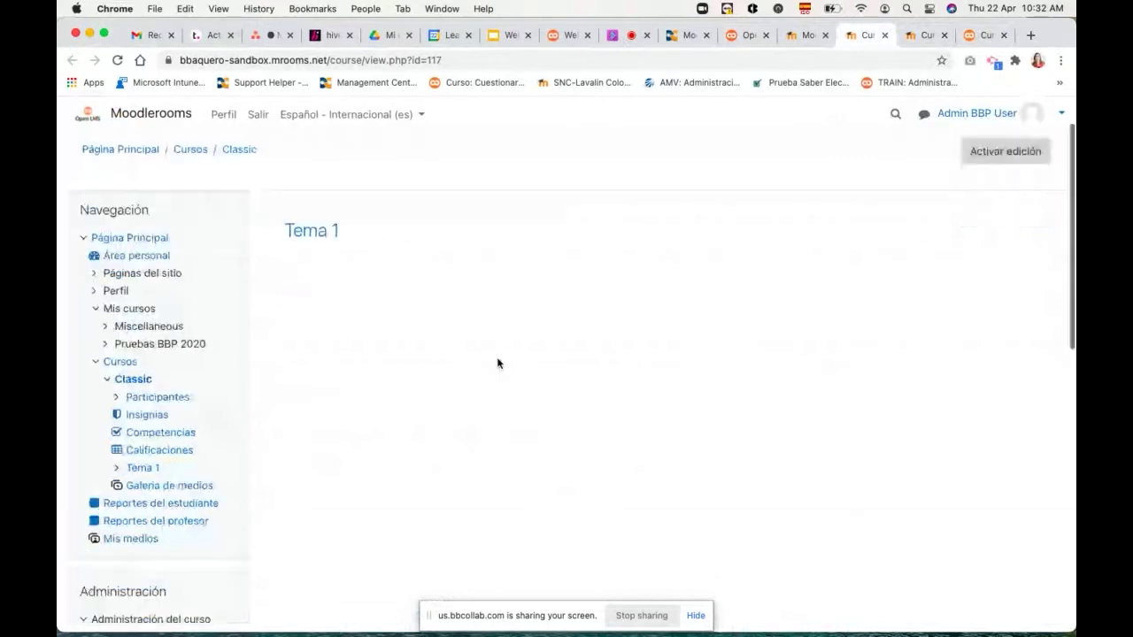
pyautogui.scroll(-5, 497, 363)
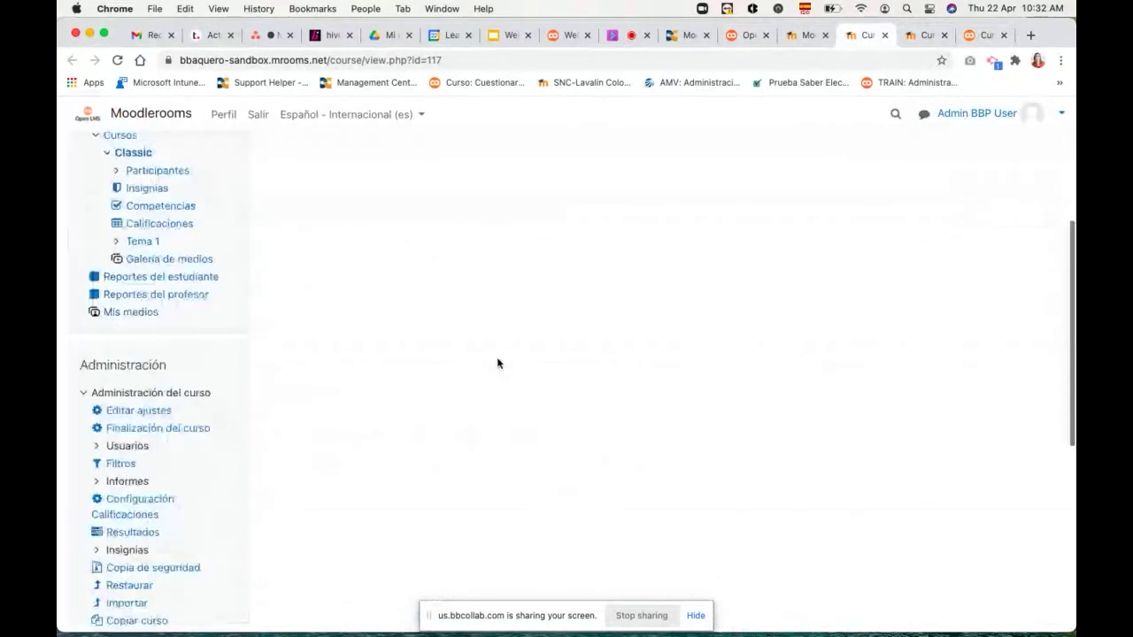
pyautogui.scroll(-3, 497, 363)
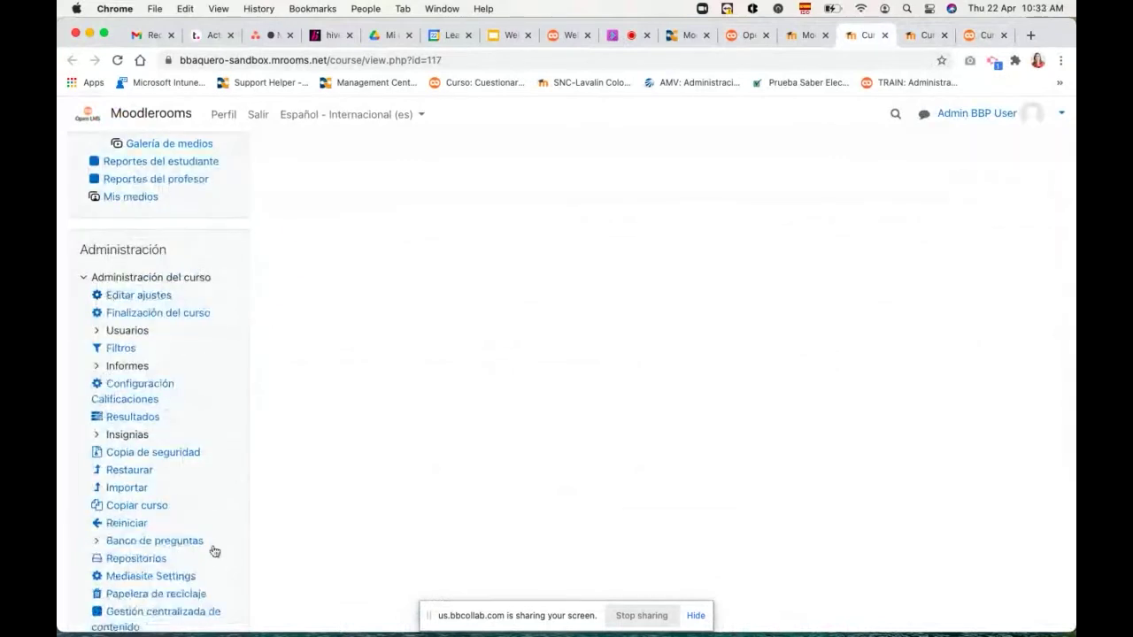
pyautogui.scroll(-2, 214, 551)
pyautogui.scroll(-2, 214, 551)
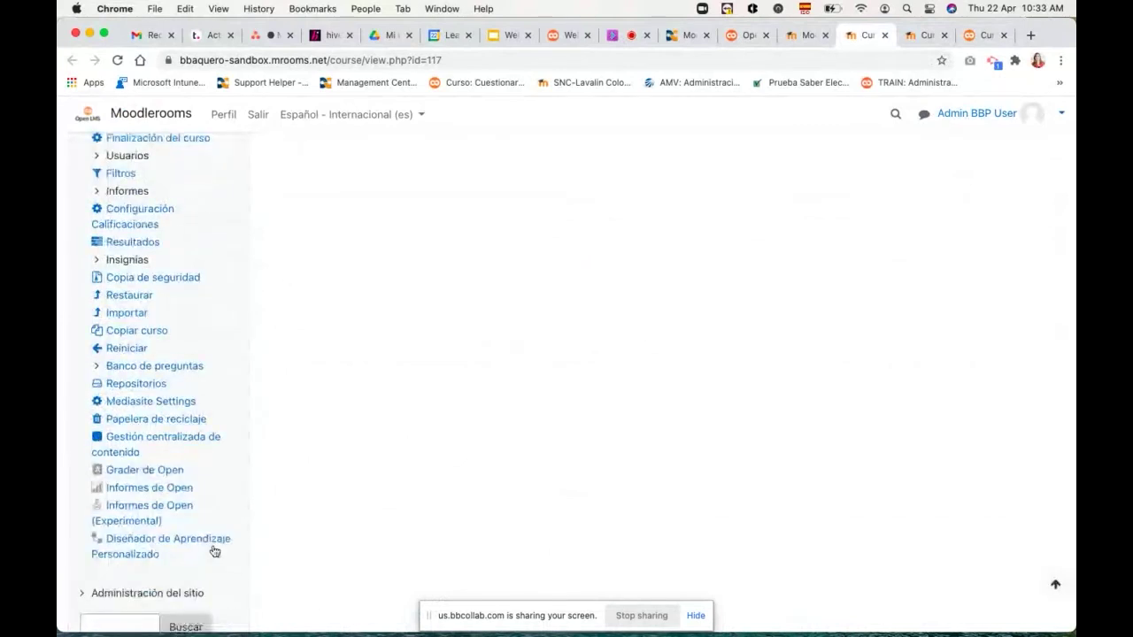
pyautogui.scroll(1, 190, 430)
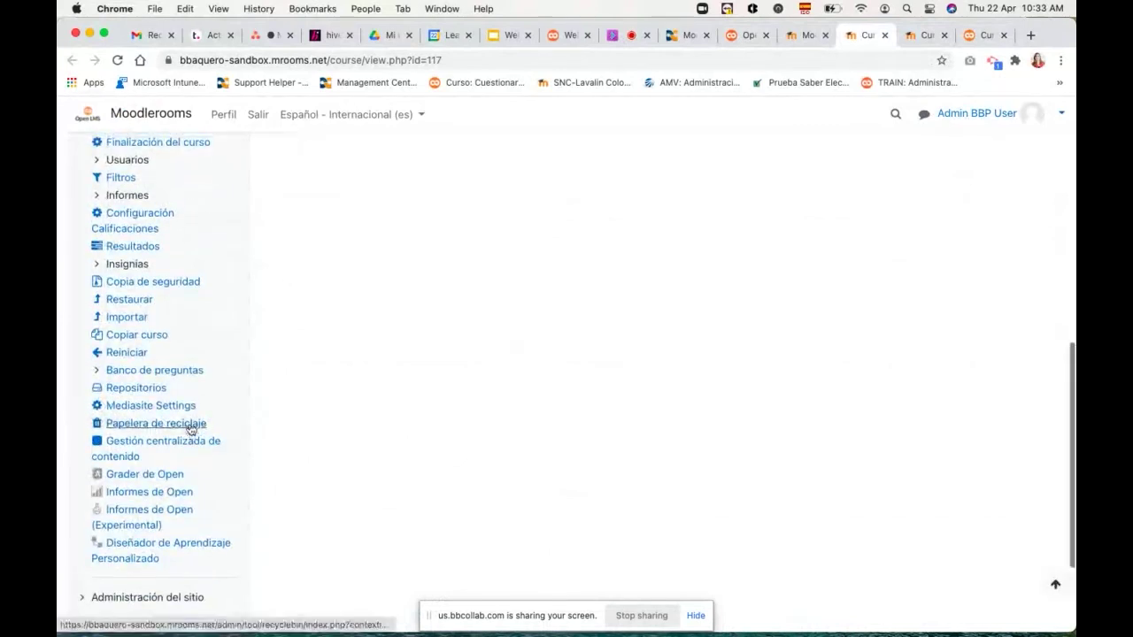
pyautogui.scroll(2, 187, 424)
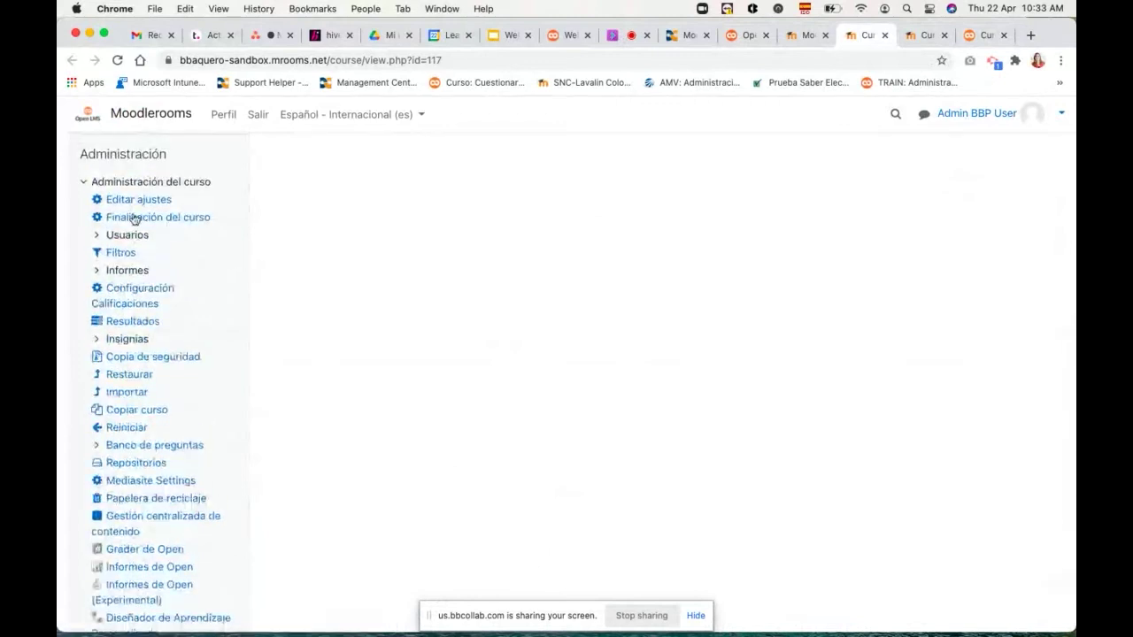
# Collapse Administración del curso in the Classic course, and expand and collapse Administración del sitio to review its categories.
pyautogui.click(86, 183)
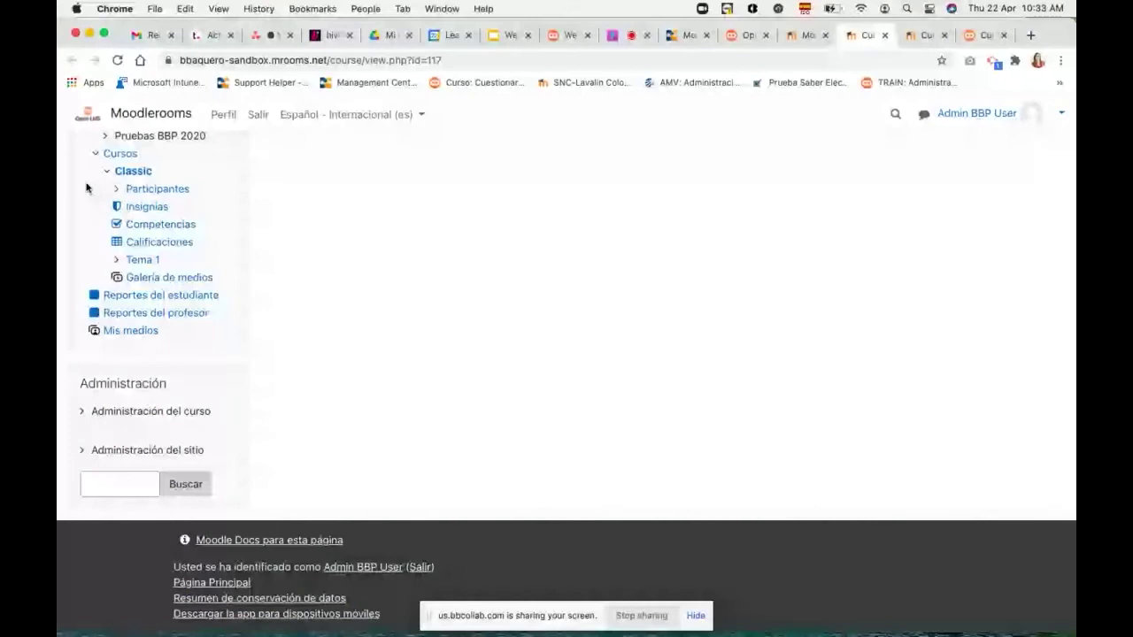
pyautogui.click(83, 453)
pyautogui.scroll(-1, 120, 497)
pyautogui.scroll(-1, 120, 497)
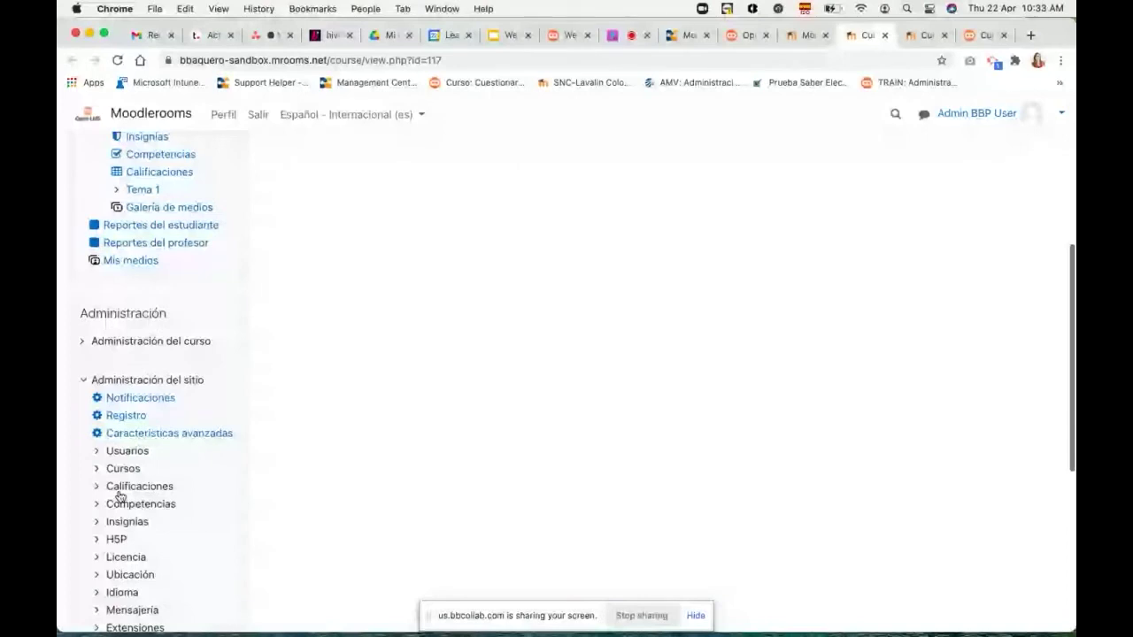
pyautogui.scroll(5, 94, 332)
pyautogui.scroll(-4, 93, 332)
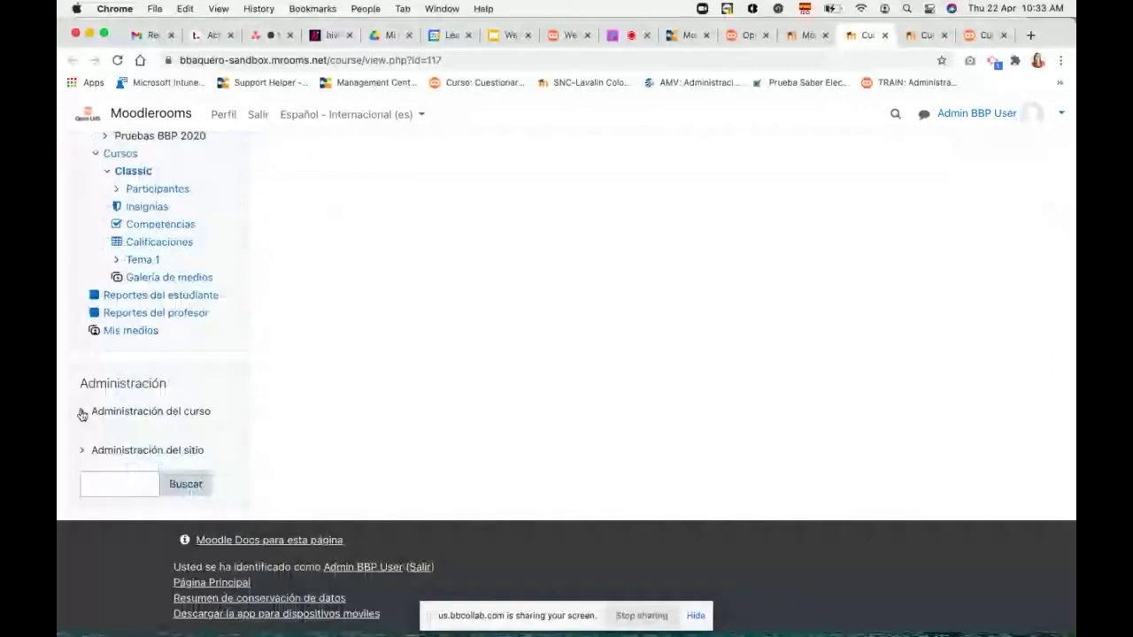
# Expand Administración del curso again in the Classic course and review its options.
pyautogui.click(82, 412)
pyautogui.scroll(-2, 155, 485)
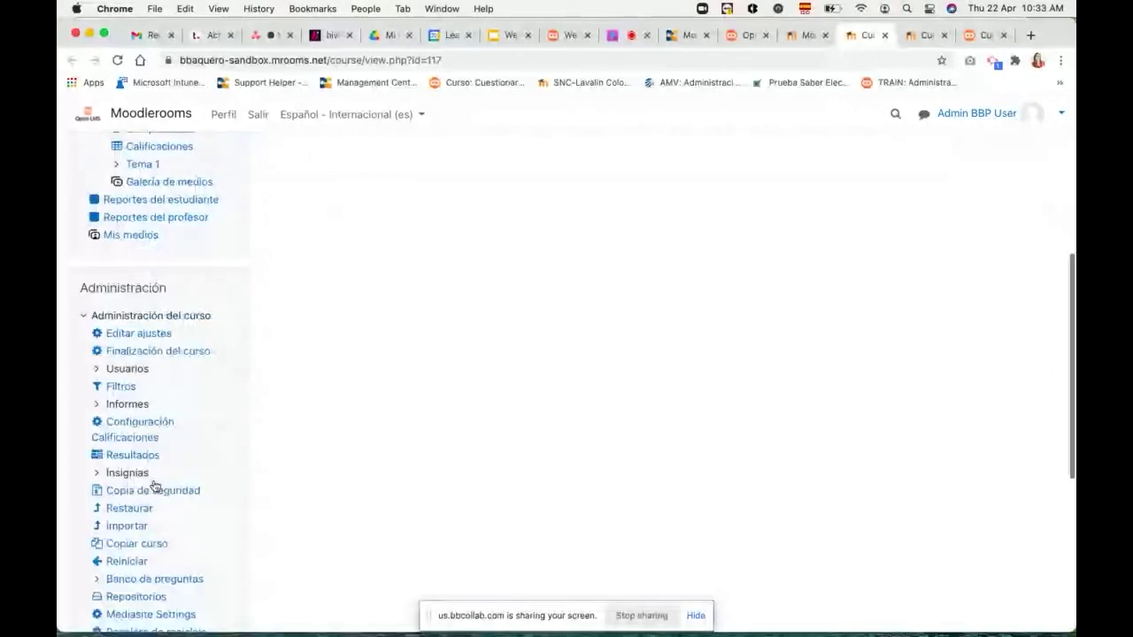
pyautogui.scroll(-2, 155, 486)
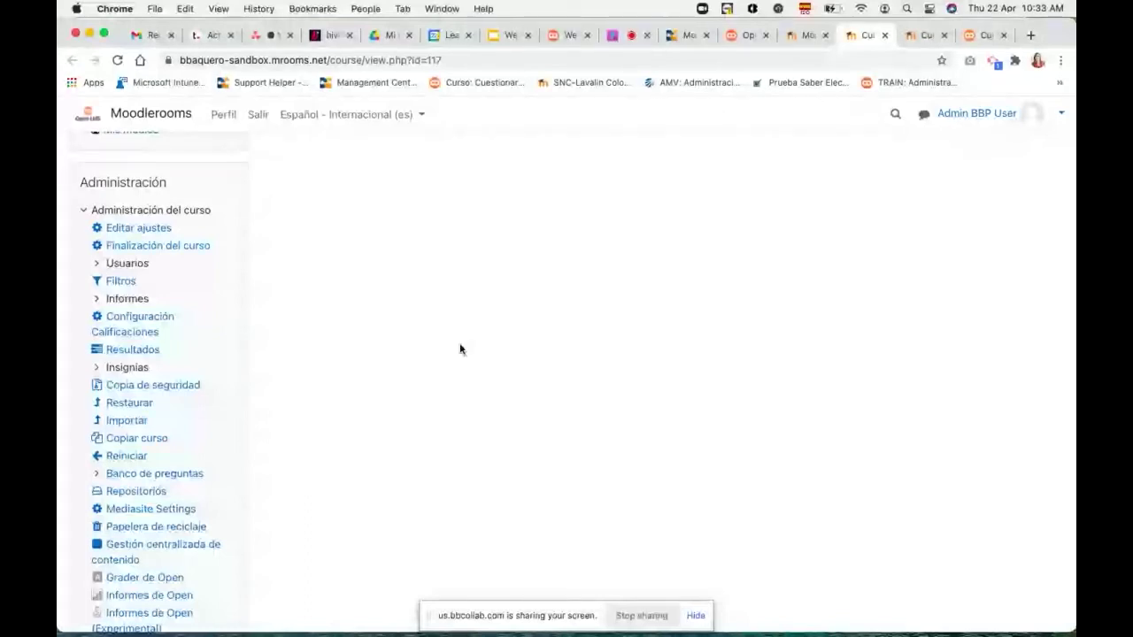
# Return to andy2-sandbox, close the Add an activity or resource chooser and go back to the start of the home page.
pyautogui.click(801, 35)
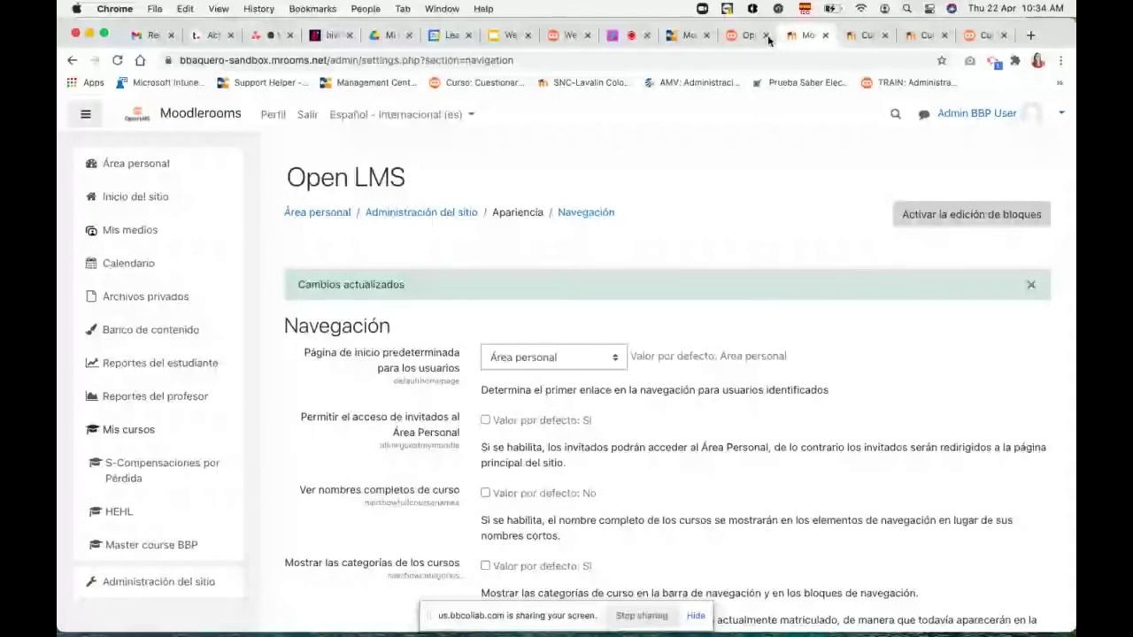
pyautogui.click(761, 39)
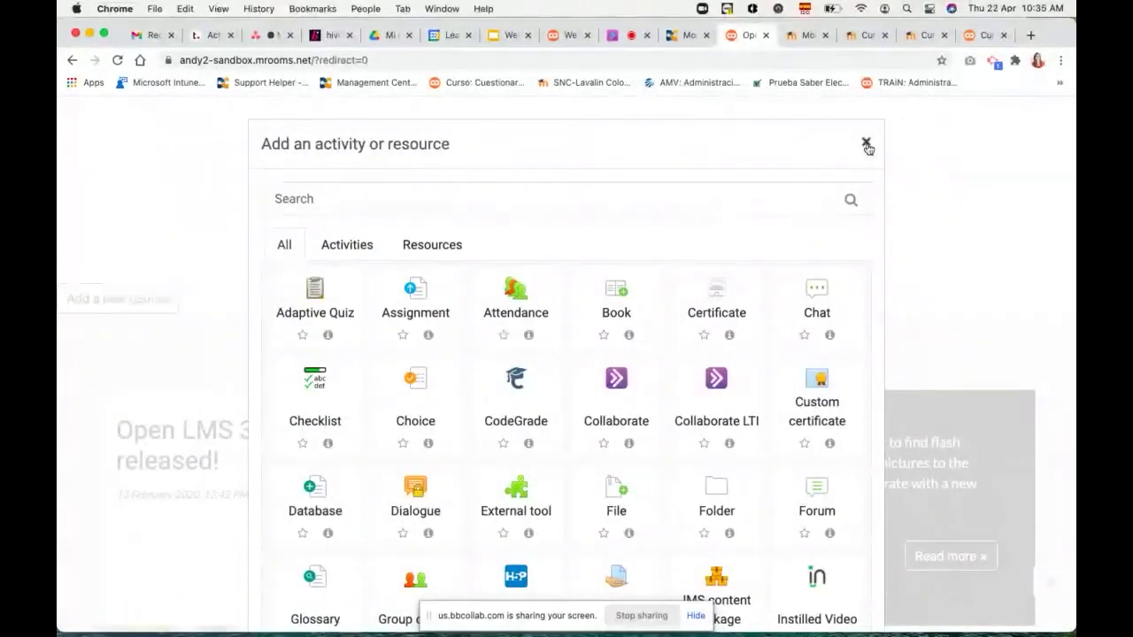
pyautogui.click(863, 145)
pyautogui.scroll(2, 660, 274)
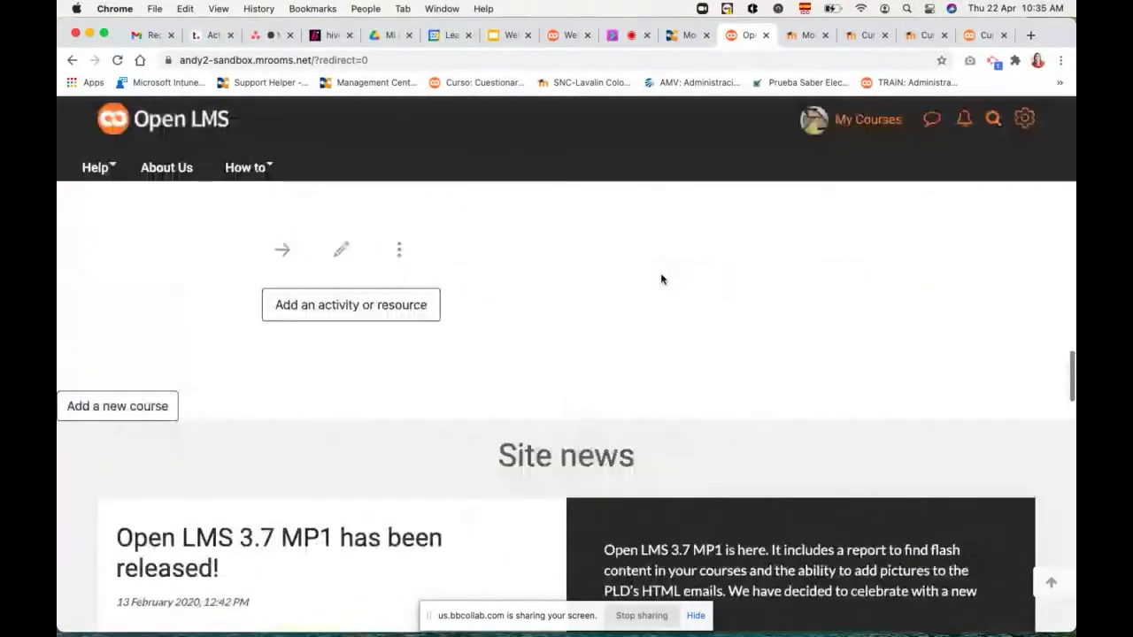
pyautogui.scroll(10, 660, 278)
# View the front page's Edit settings page on andy2-sandbox and return to the home page.
pyautogui.click(1023, 122)
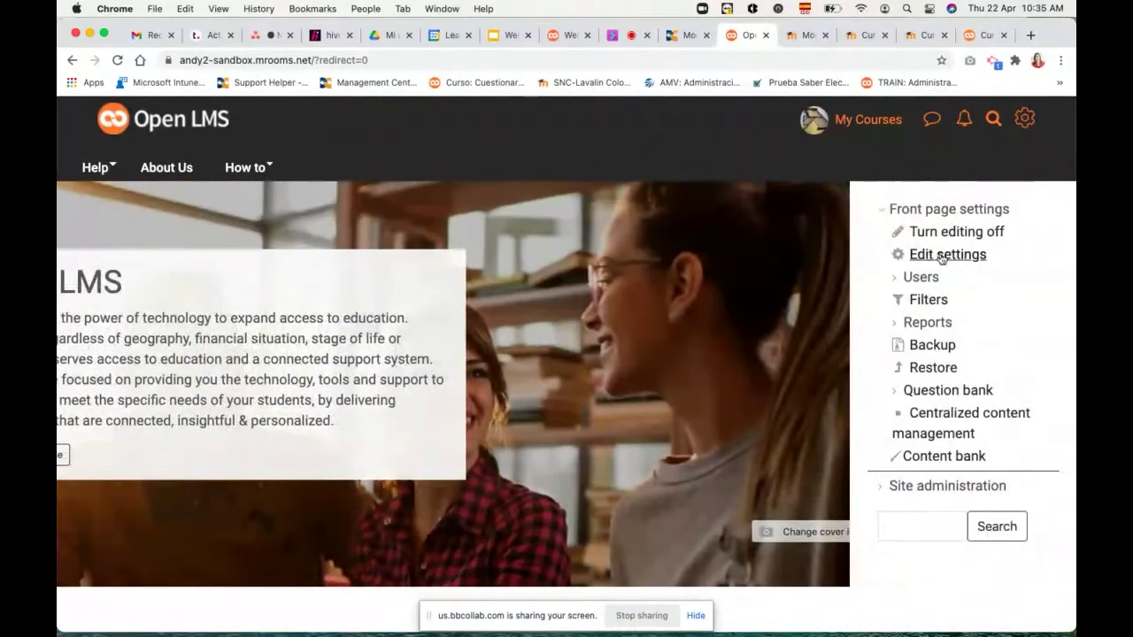
pyautogui.click(931, 259)
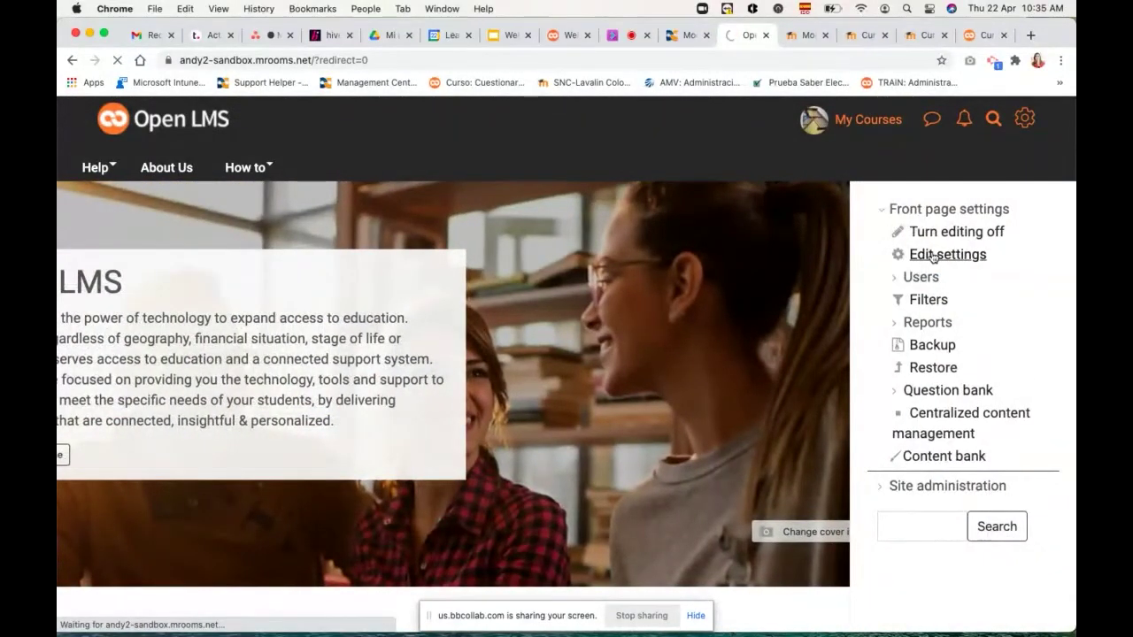
pyautogui.click(1024, 121)
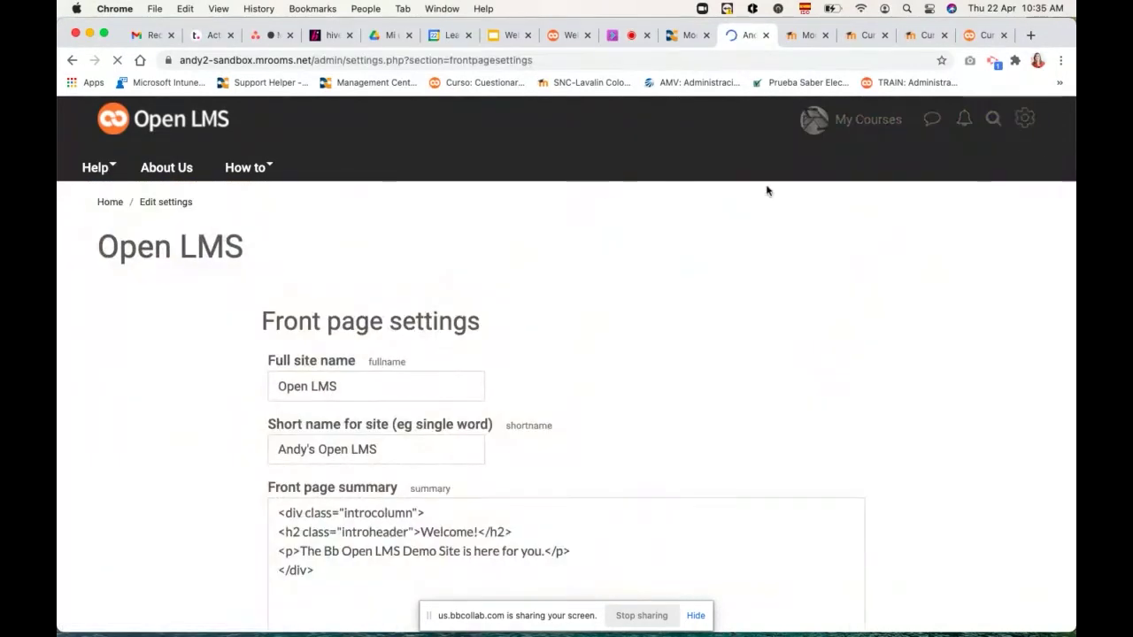
pyautogui.click(107, 207)
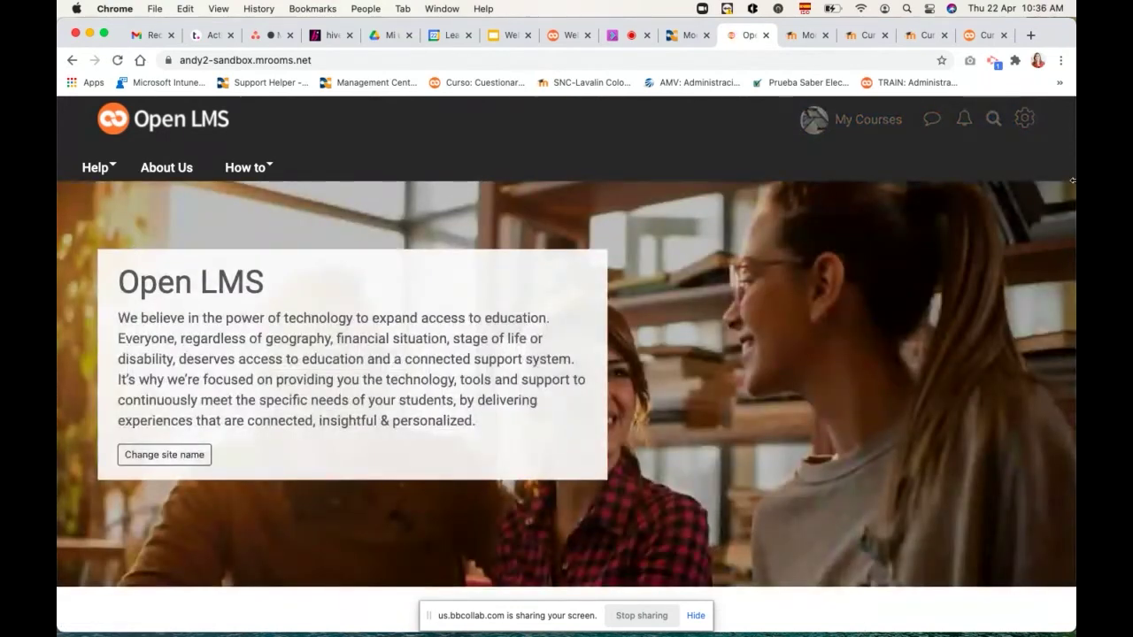
# Turn editing off for the andy2-sandbox front page and view its What We Deliver section.
pyautogui.click(1023, 131)
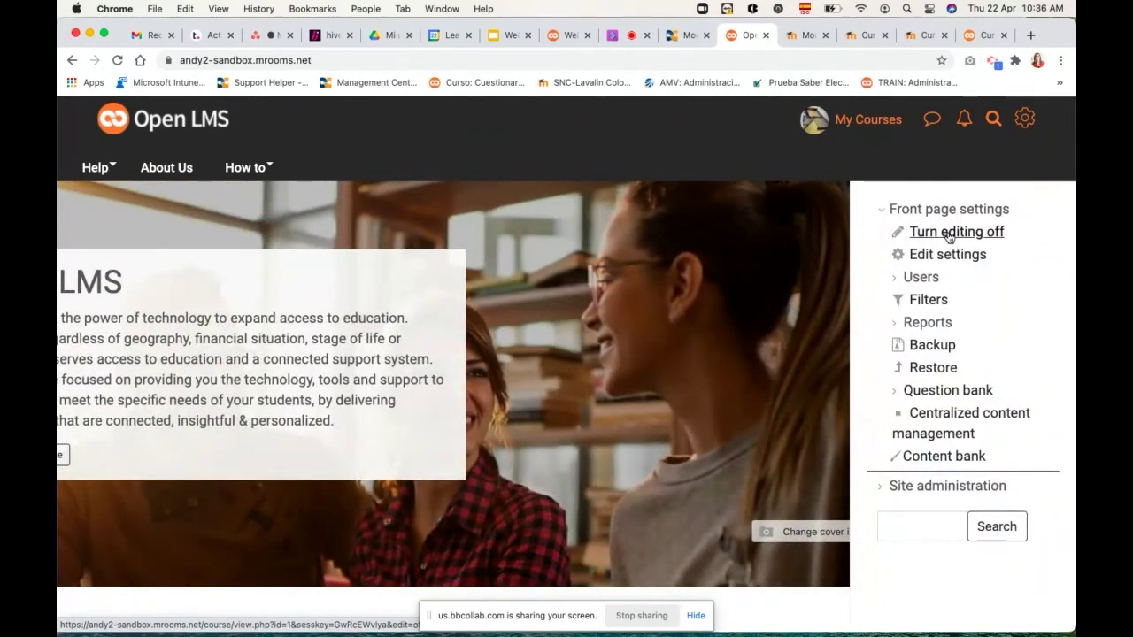
pyautogui.click(1023, 128)
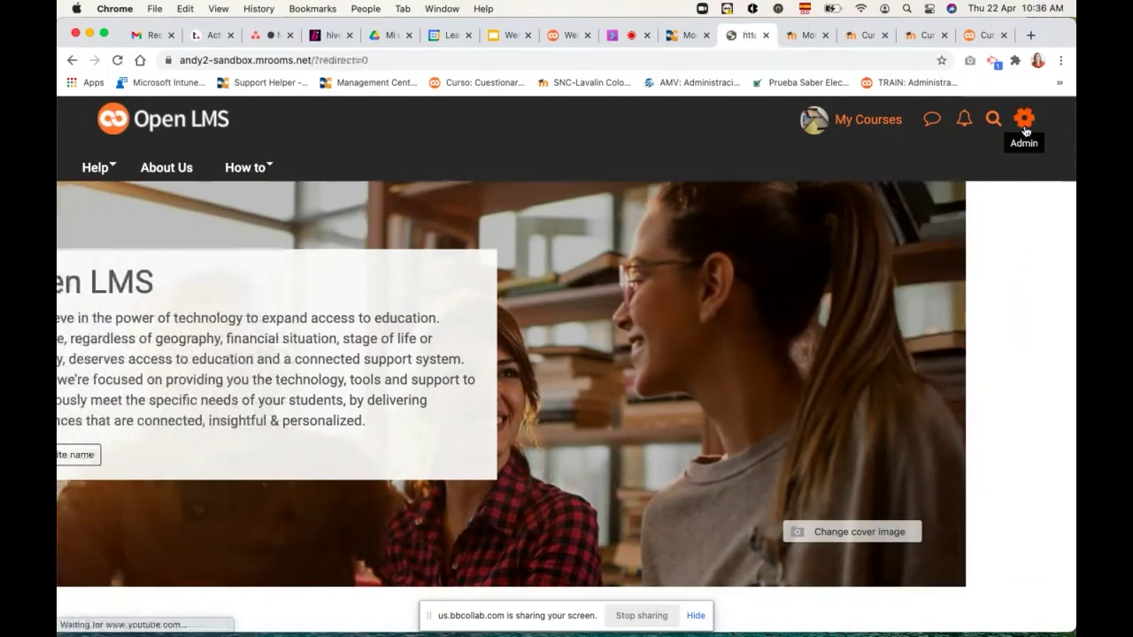
pyautogui.scroll(-3, 687, 333)
pyautogui.scroll(-1, 687, 333)
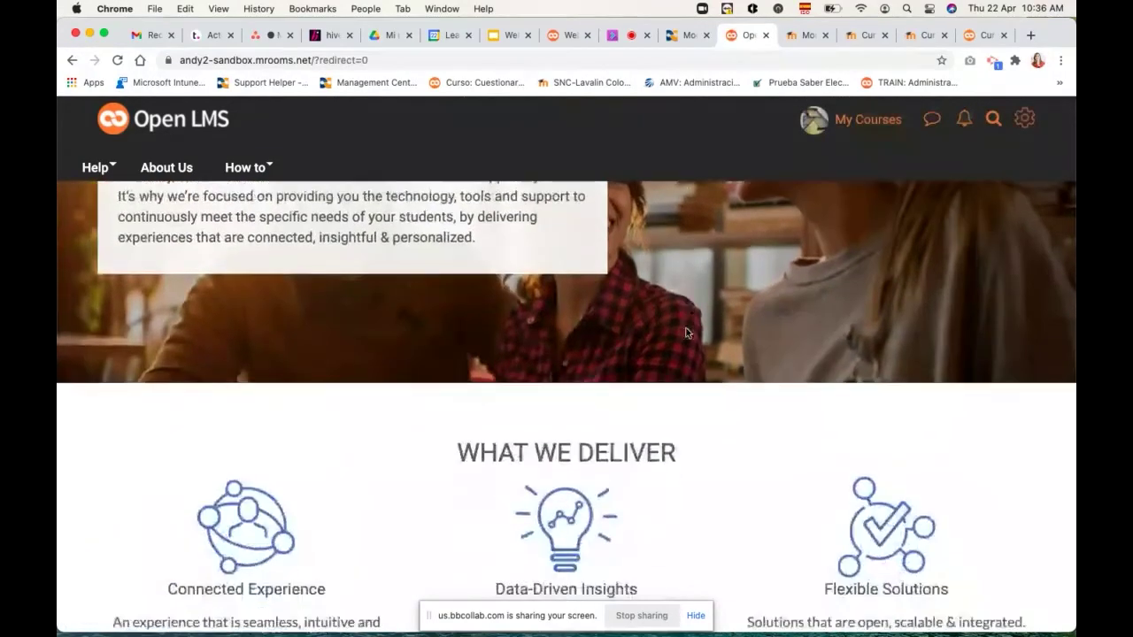
# Turn editing on for the andy2-sandbox front page.
pyautogui.scroll(3, 687, 332)
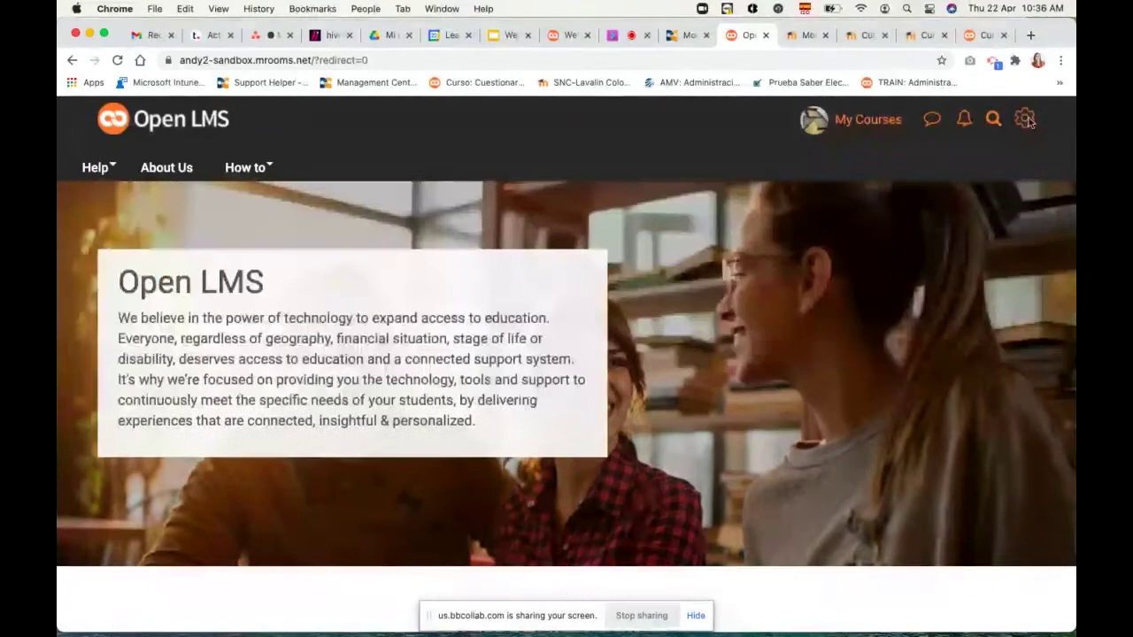
pyautogui.click(1024, 118)
pyautogui.click(932, 232)
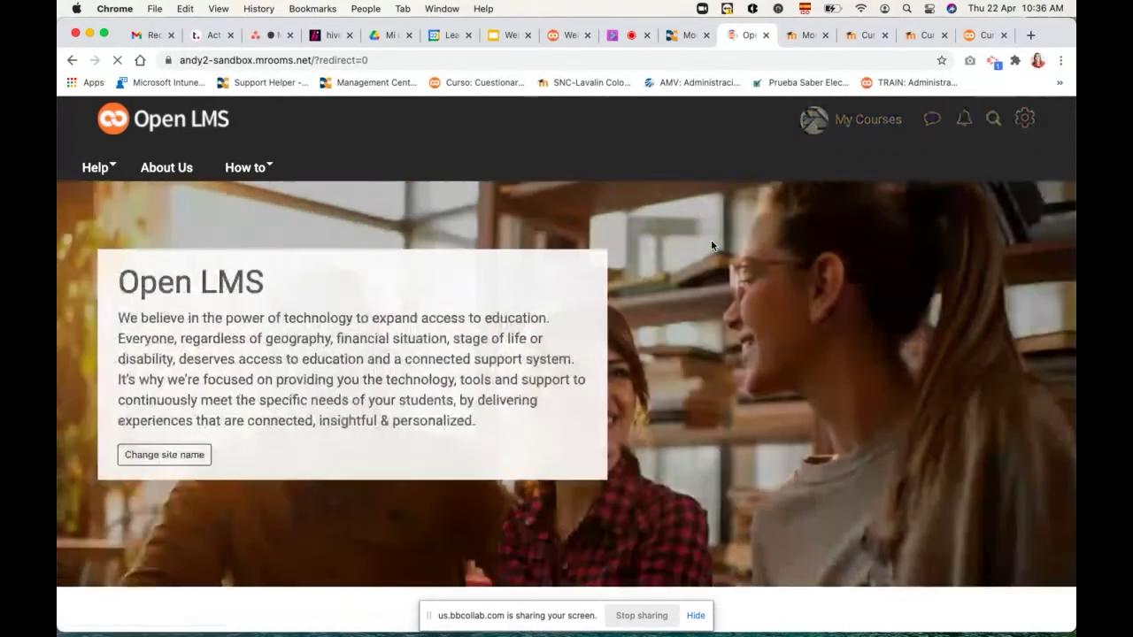
# Review the editable activities on the andy2-sandbox front page, then open and close the Add an activity or resource chooser.
pyautogui.scroll(-3, 722, 356)
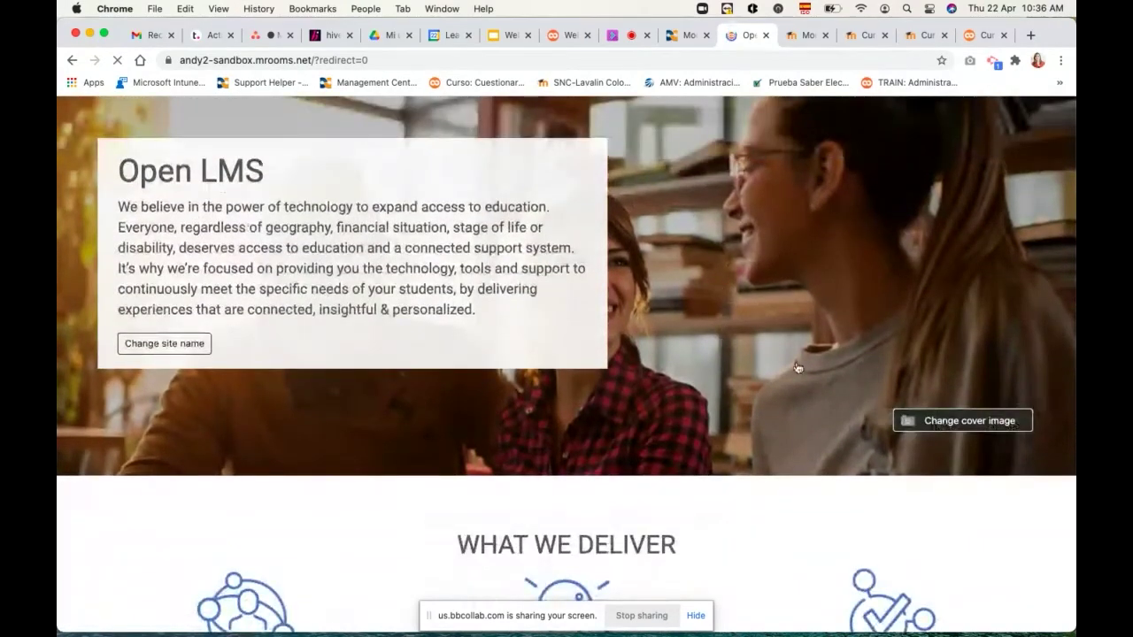
pyautogui.scroll(-10, 797, 367)
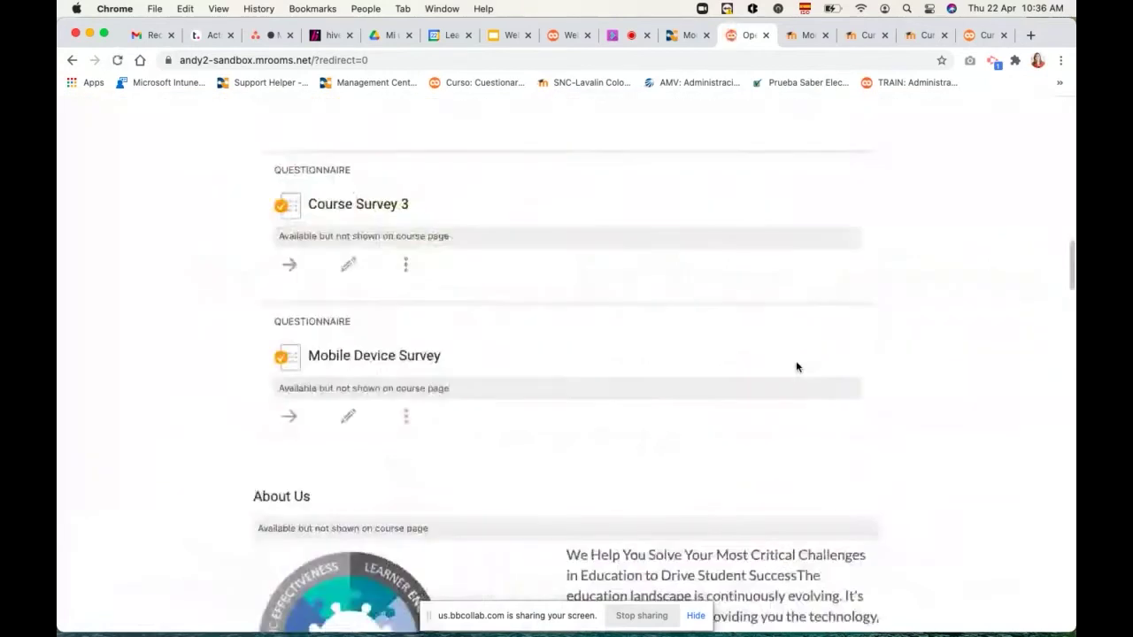
pyautogui.scroll(2, 670, 318)
pyautogui.scroll(2, 615, 271)
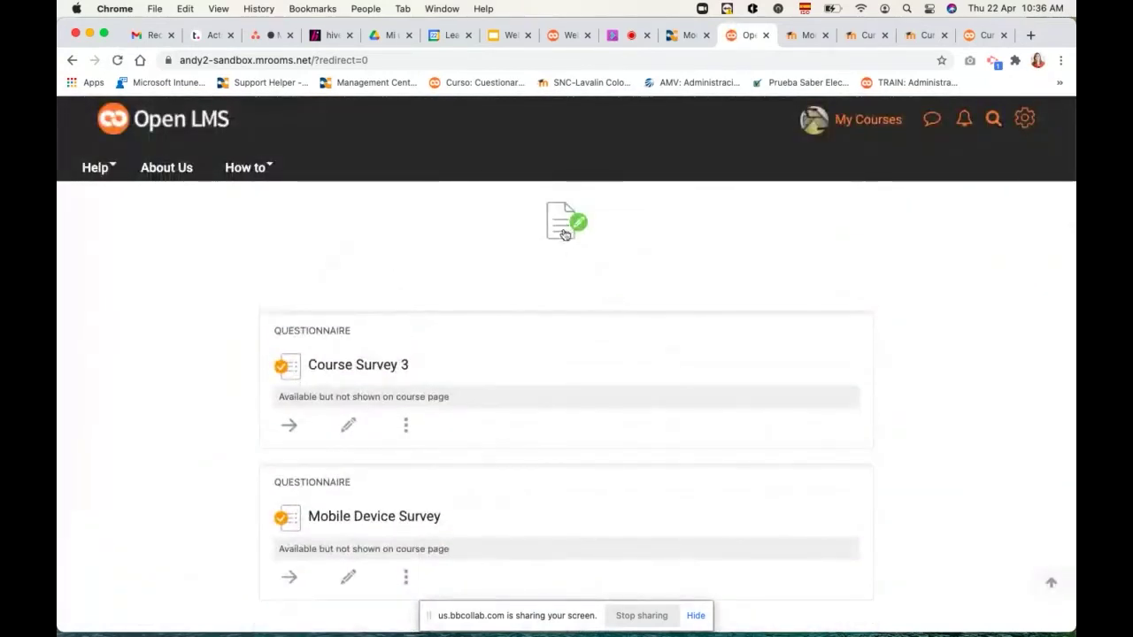
pyautogui.scroll(-1, 653, 327)
pyautogui.scroll(-4, 654, 326)
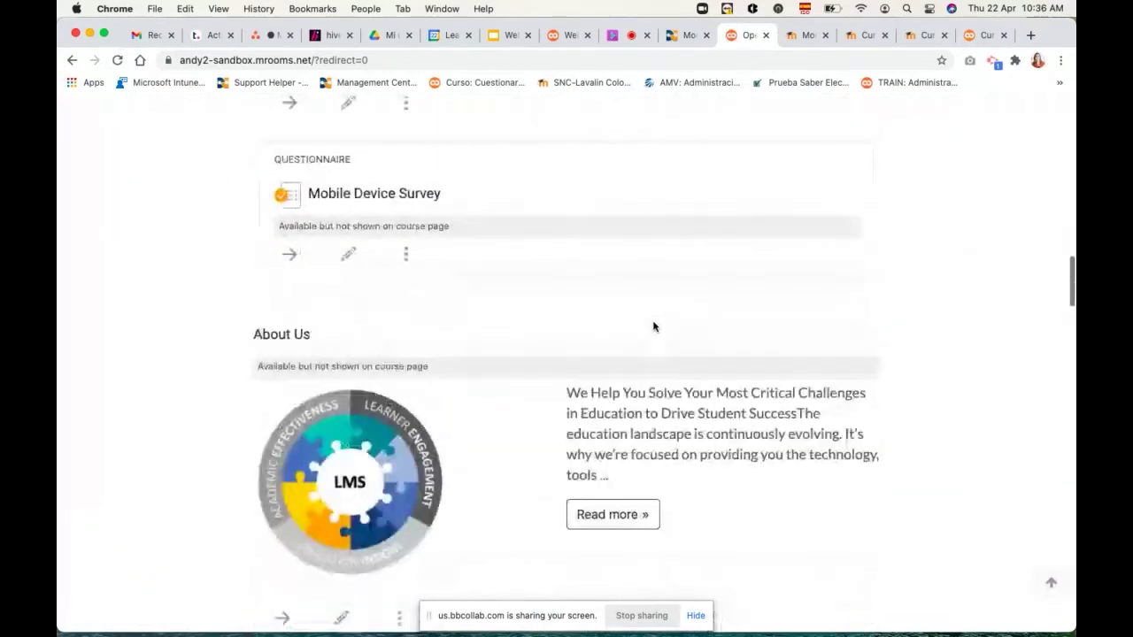
pyautogui.scroll(-15, 653, 327)
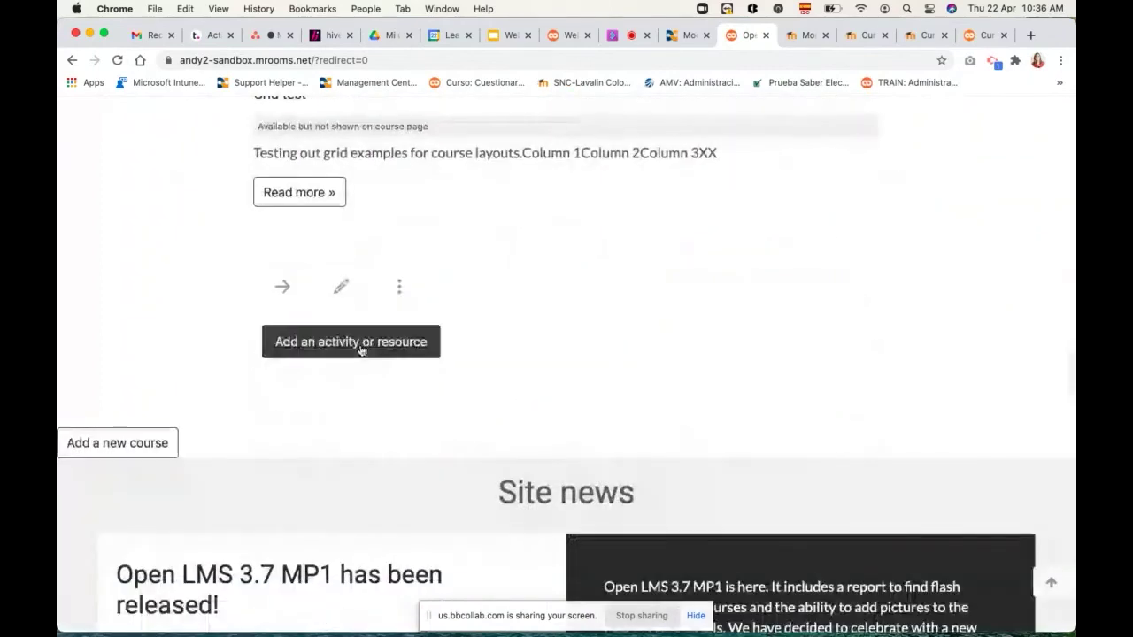
pyautogui.click(361, 350)
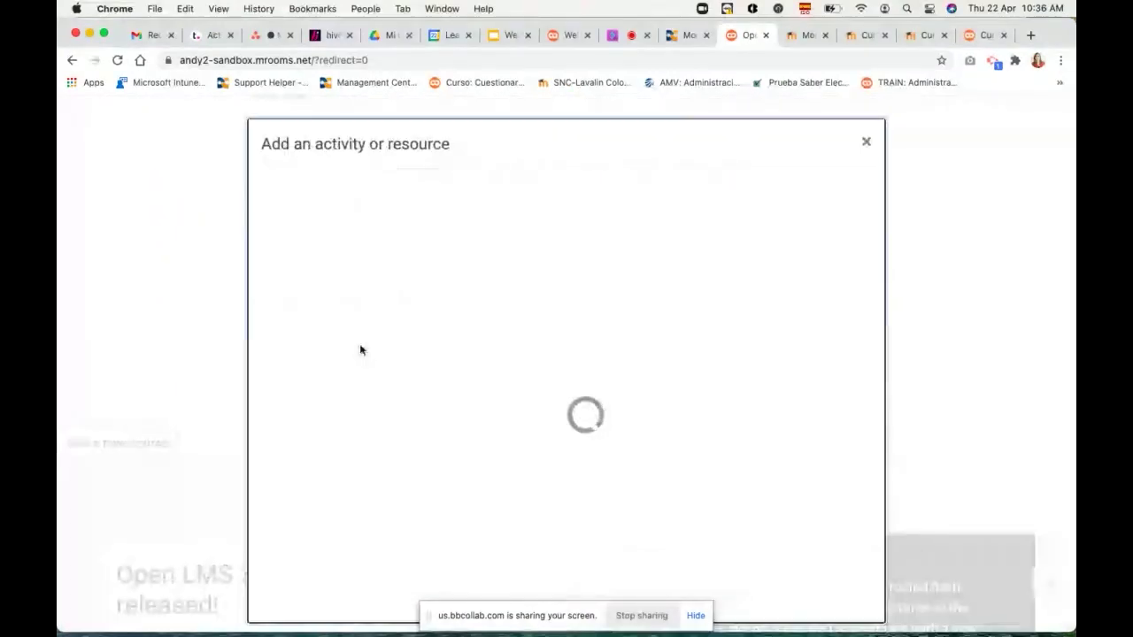
pyautogui.click(867, 145)
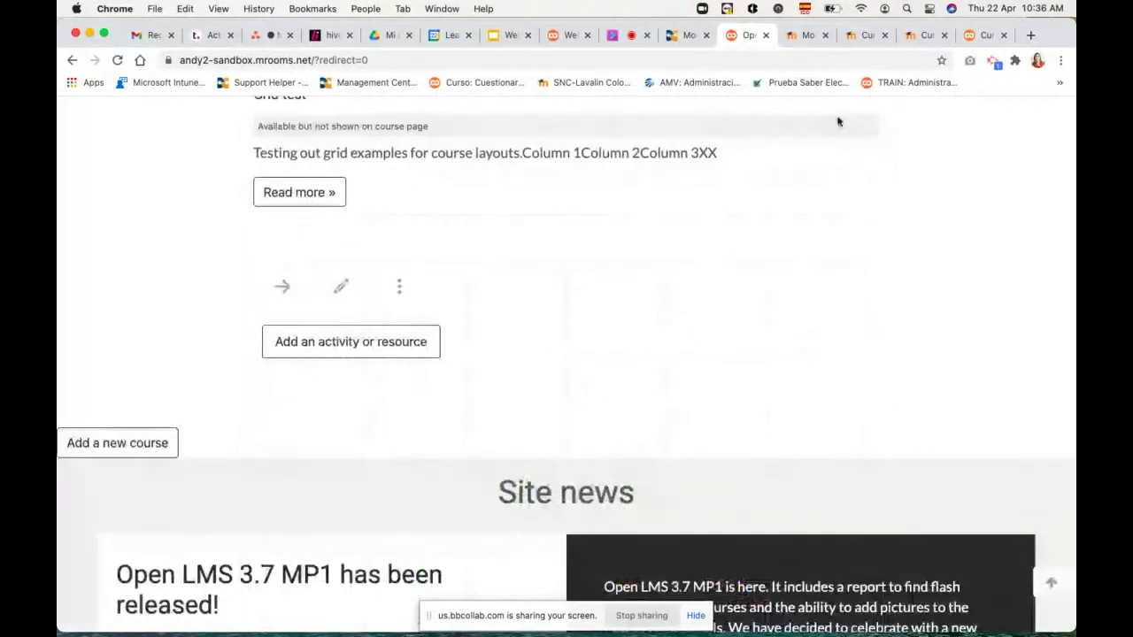
# Switch to the bbaquero-sandbox site and view its Inicio del sitio page and blocks.
pyautogui.click(806, 40)
pyautogui.click(137, 121)
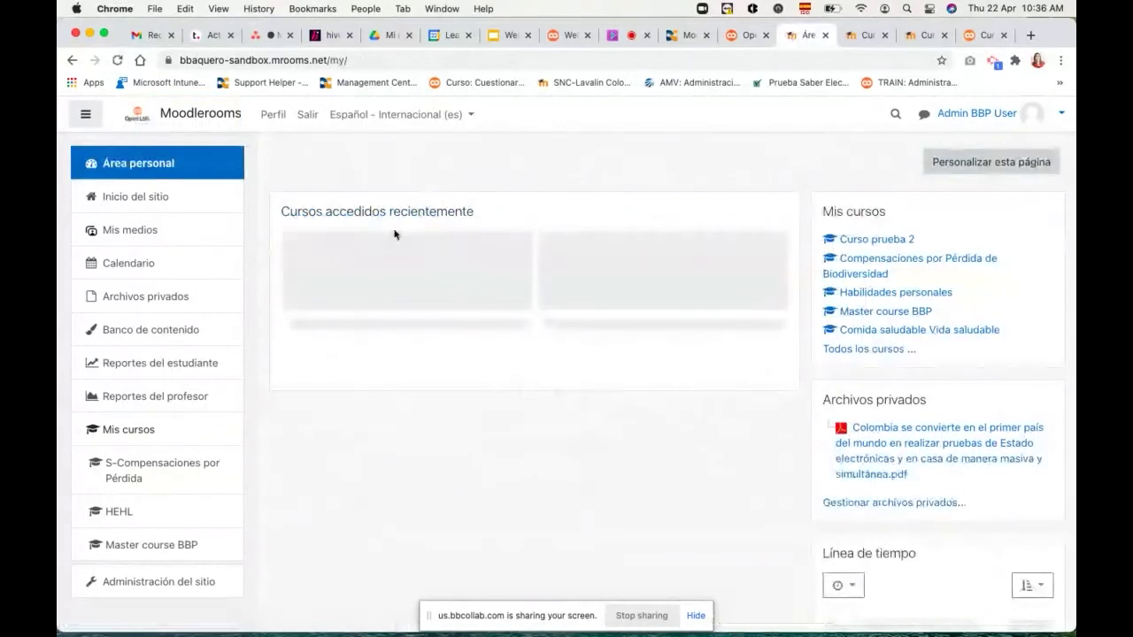
pyautogui.click(130, 198)
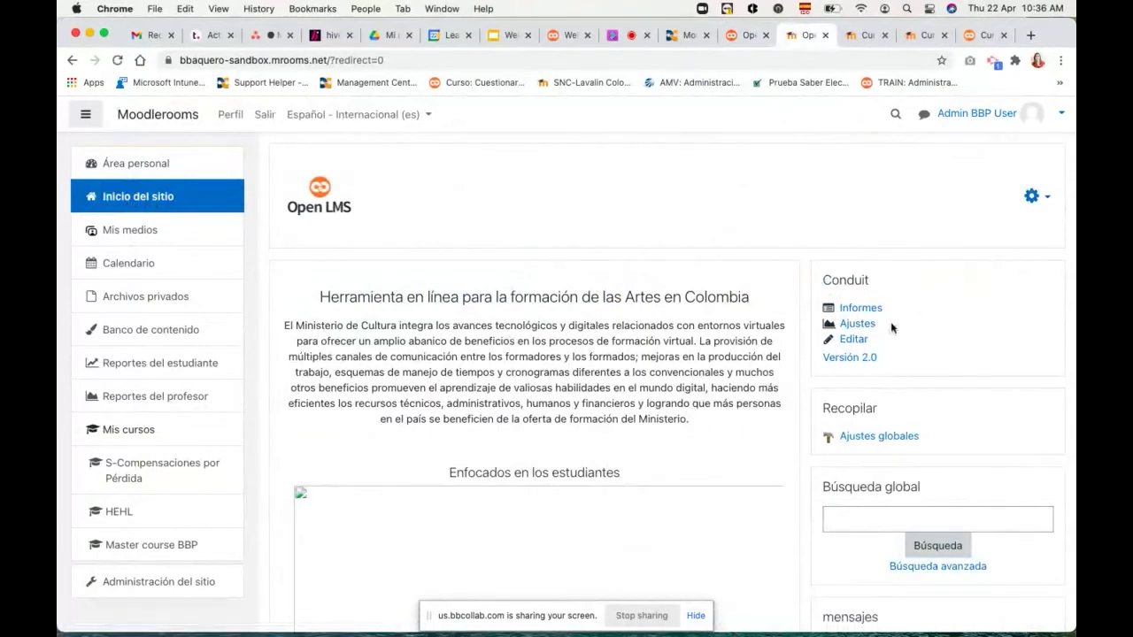
pyautogui.scroll(-2, 891, 328)
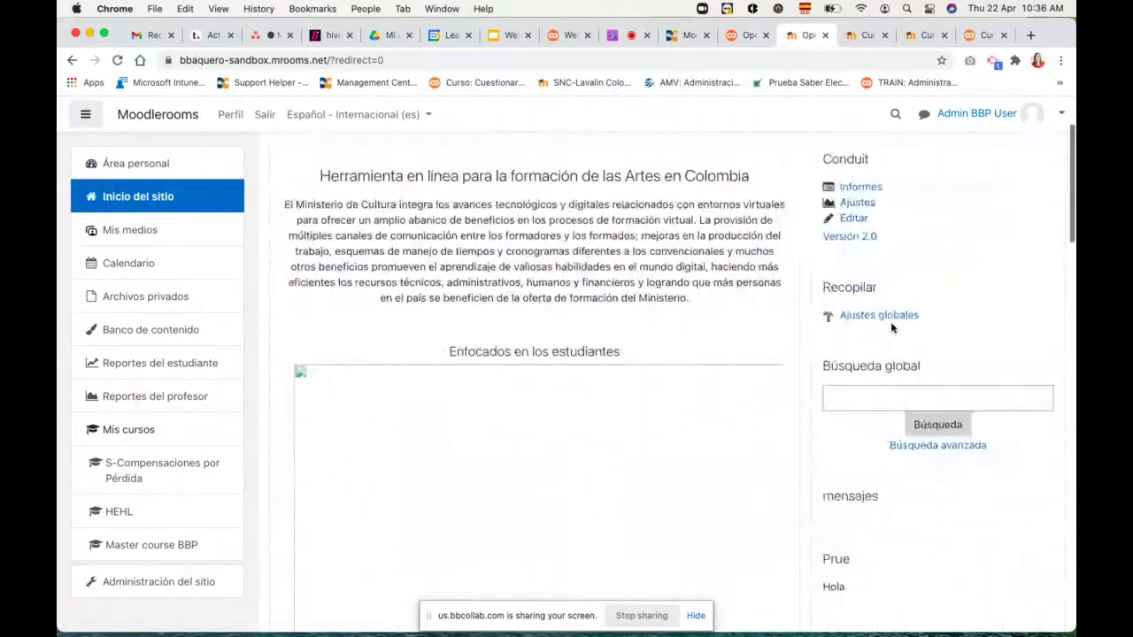
pyautogui.scroll(2, 890, 321)
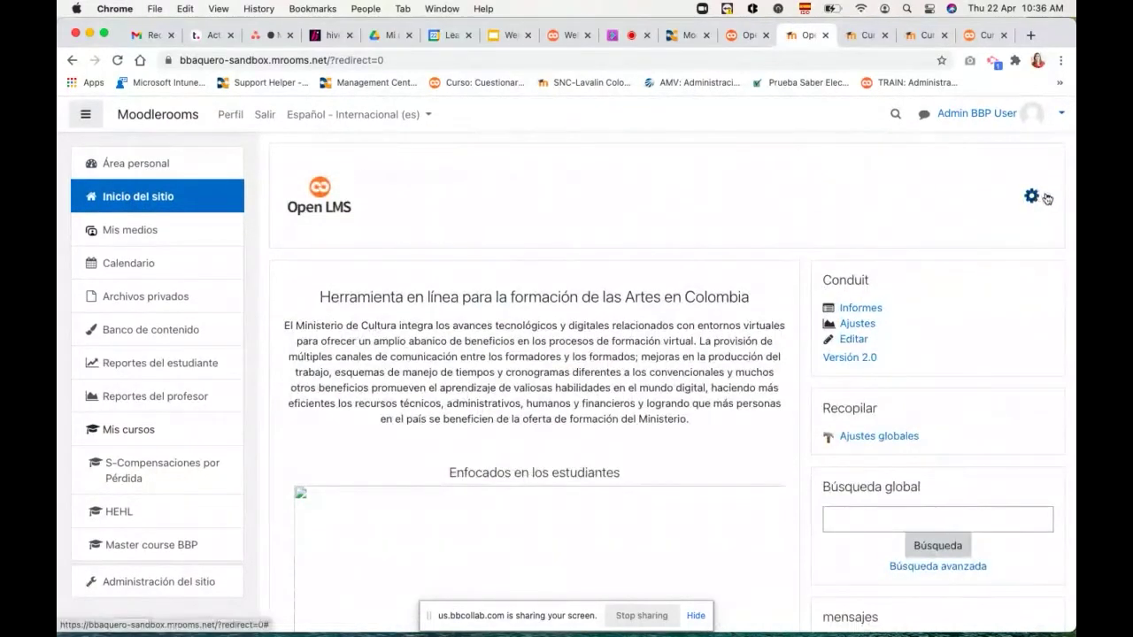
# Activate editing on the bbaquero-sandbox home page and look over its content and block controls.
pyautogui.click(1048, 202)
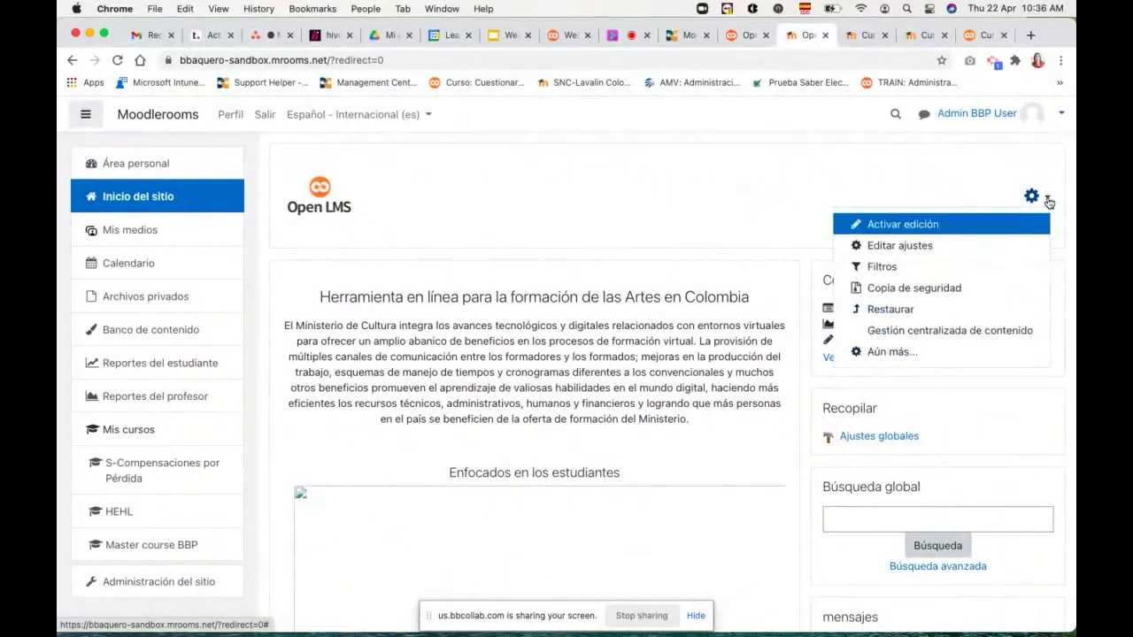
pyautogui.click(913, 227)
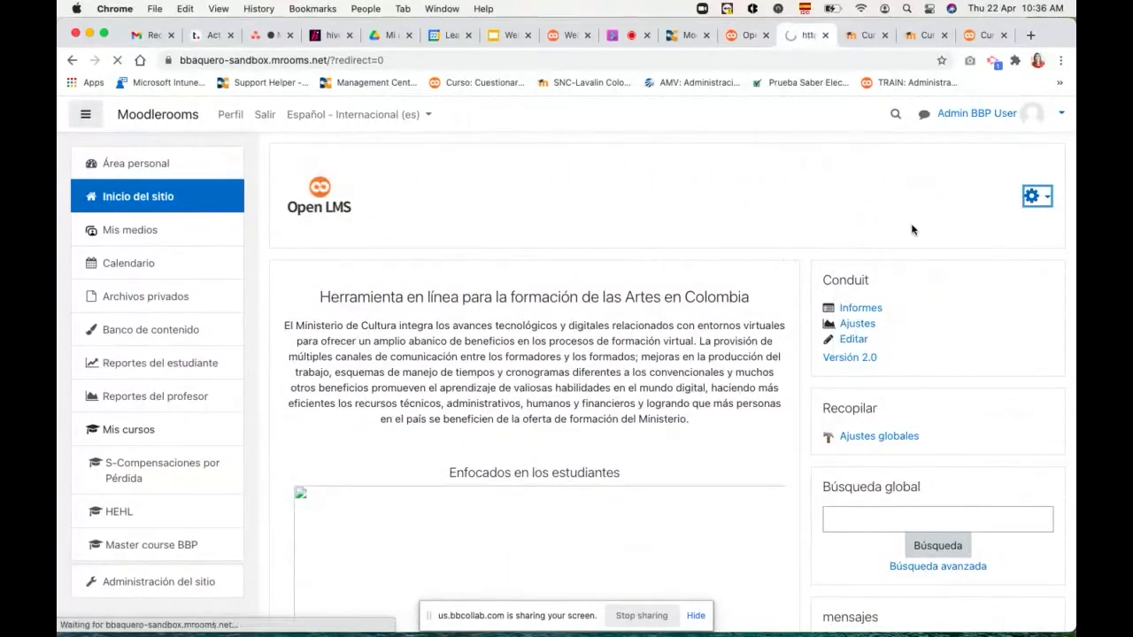
pyautogui.scroll(-3, 674, 397)
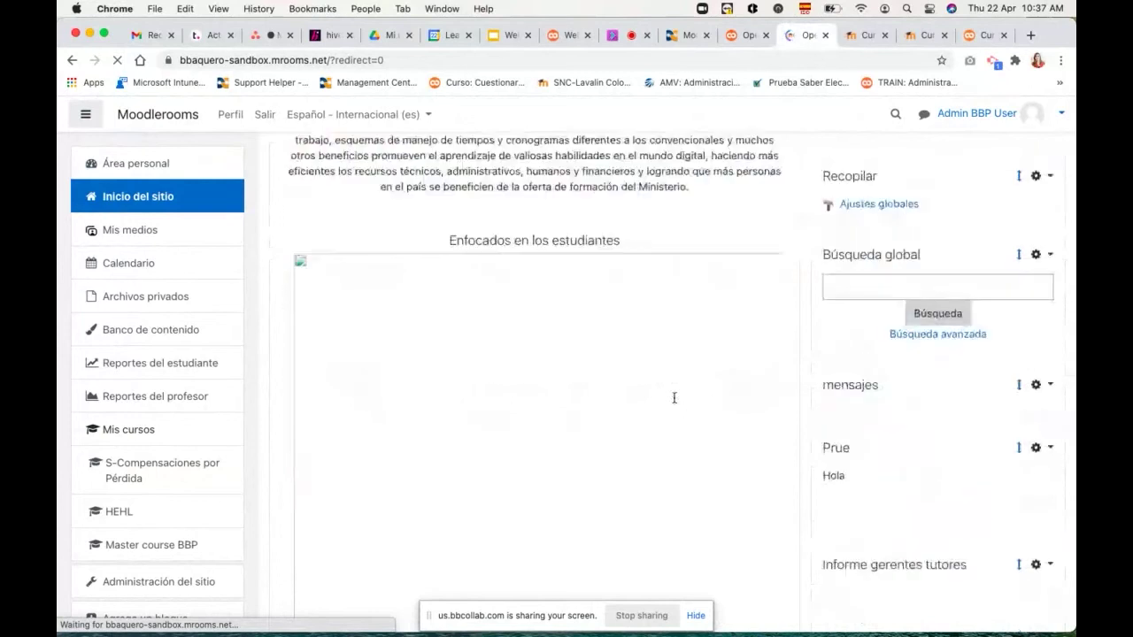
pyautogui.scroll(3, 674, 397)
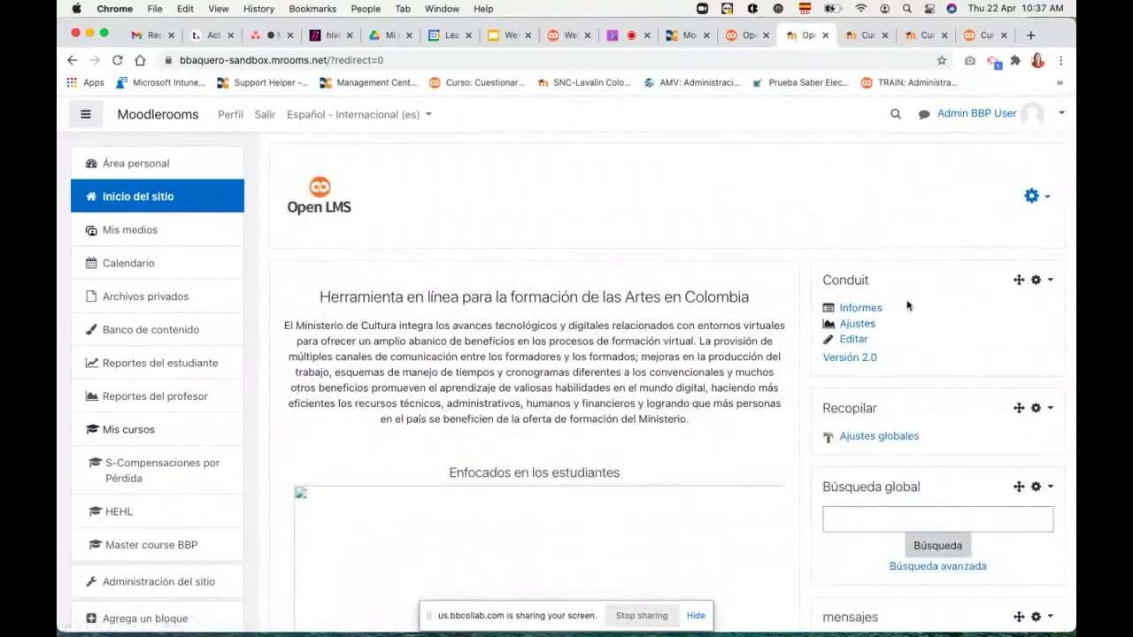
pyautogui.scroll(-5, 880, 431)
pyautogui.scroll(5, 880, 431)
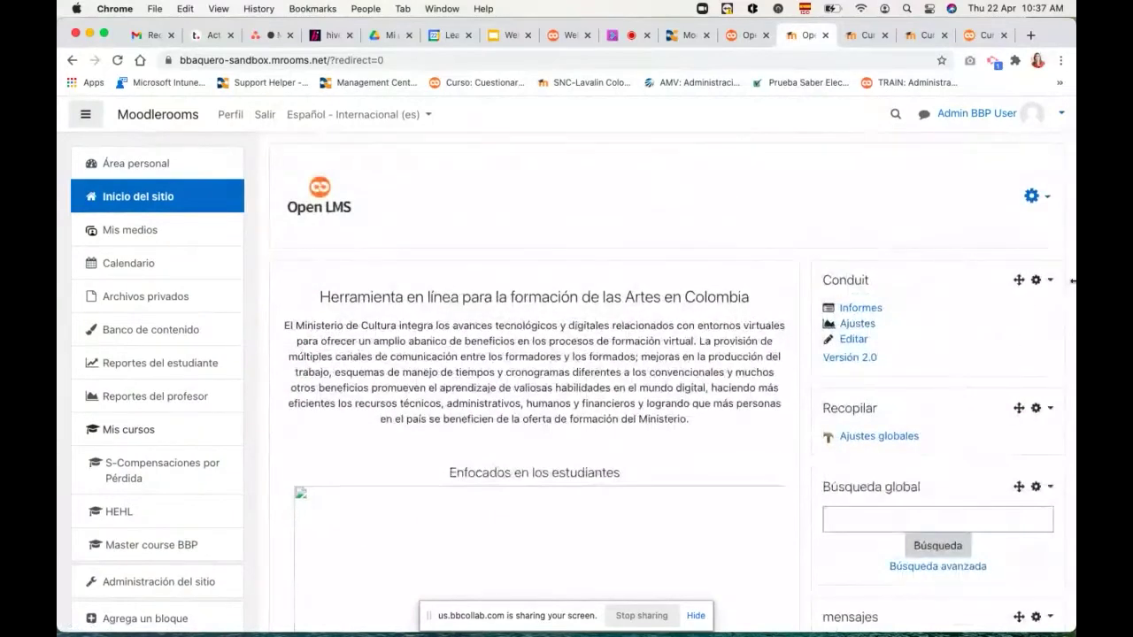
# Delete the Conduit block from the bbaquero-sandbox home page and confirm the removal.
pyautogui.click(1048, 281)
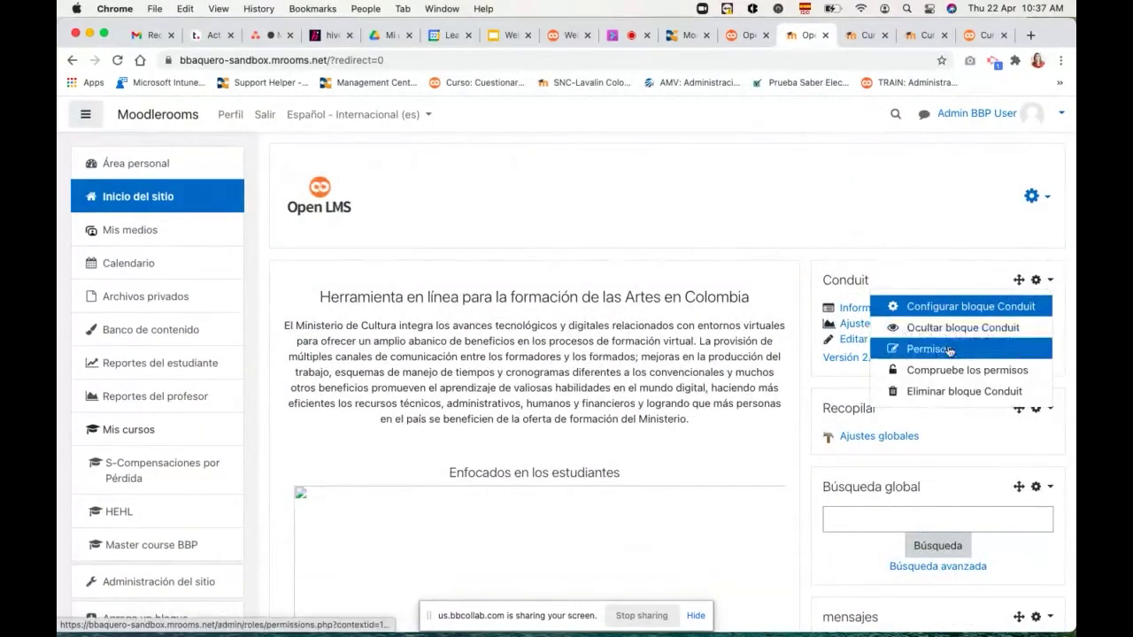
pyautogui.click(945, 392)
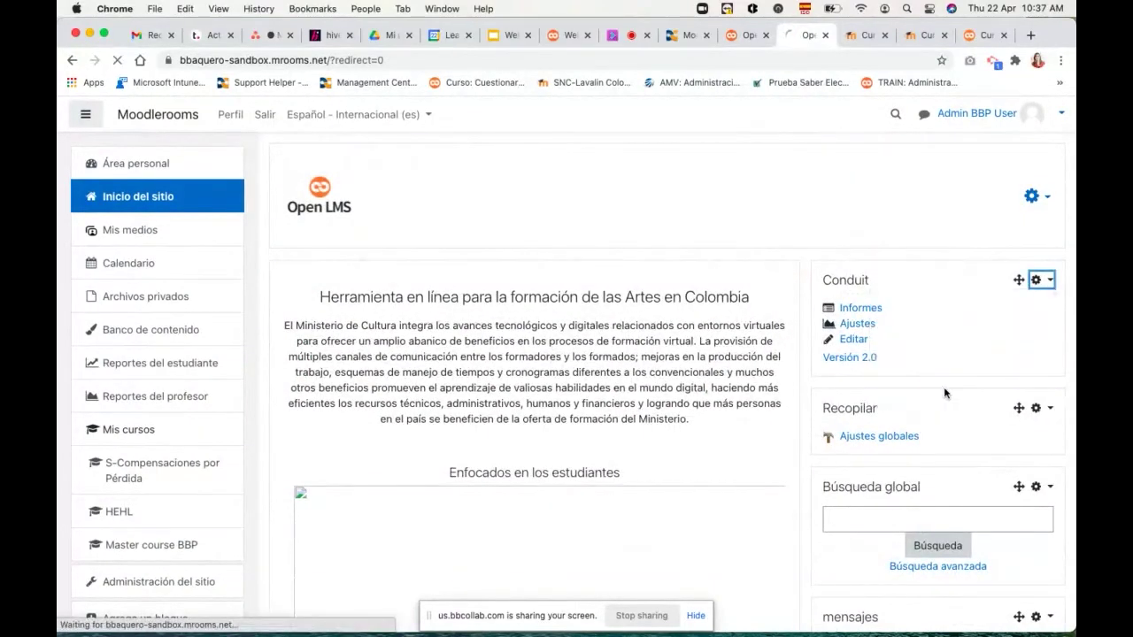
pyautogui.click(778, 438)
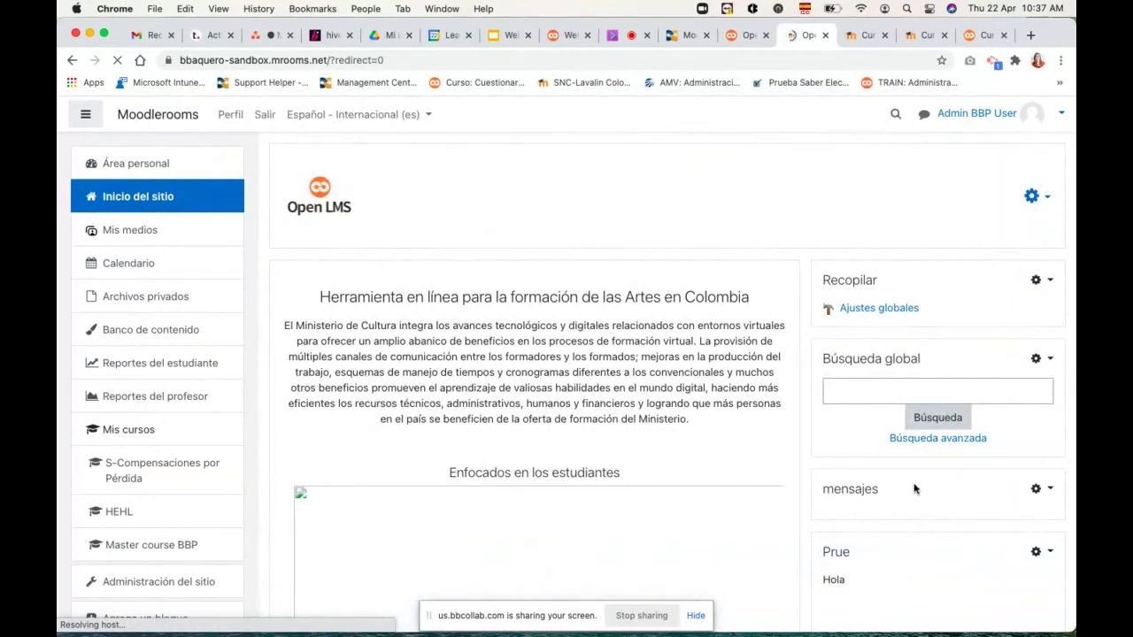
# Return to andy2-sandbox and examine the front page's editable blocks, Add a block option and footer, ending at the start of the page.
pyautogui.click(748, 36)
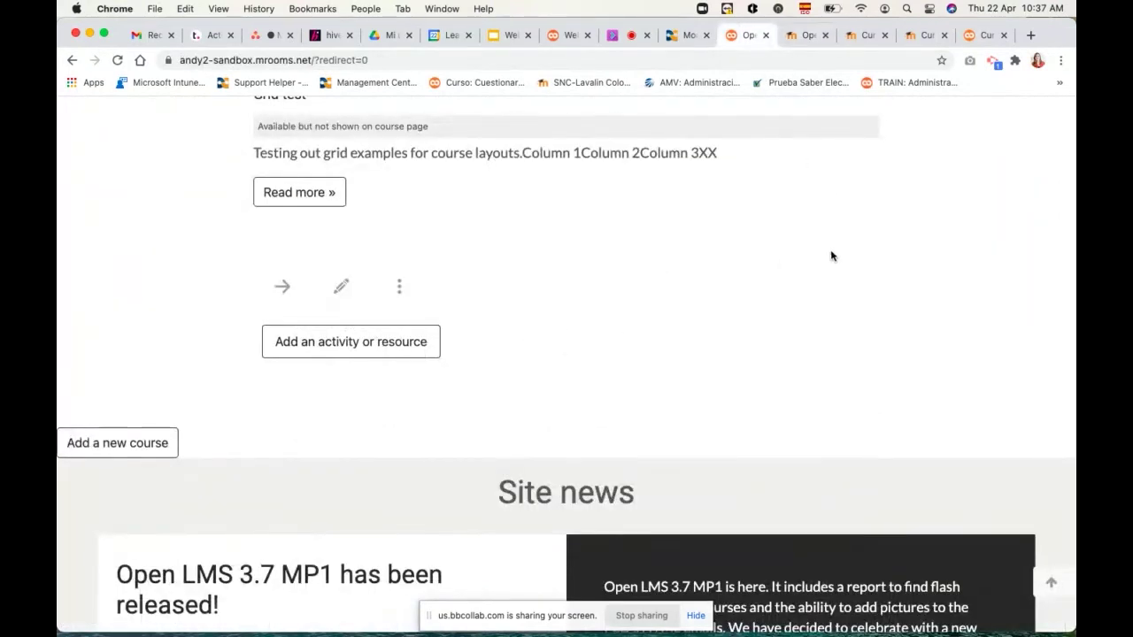
pyautogui.scroll(-5, 765, 296)
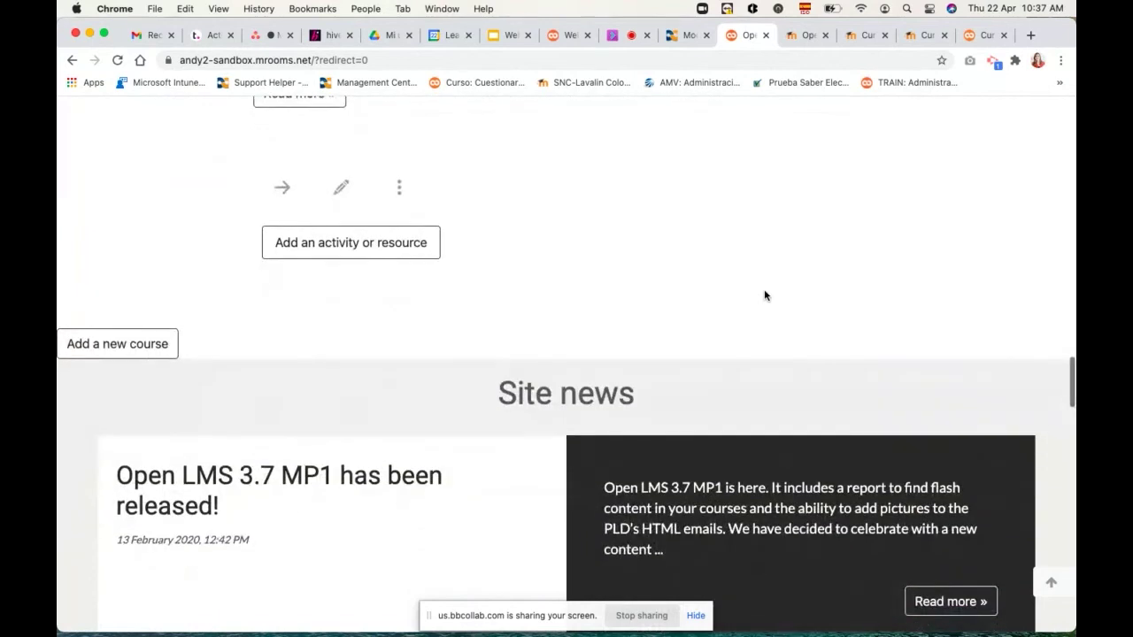
pyautogui.scroll(-15, 766, 296)
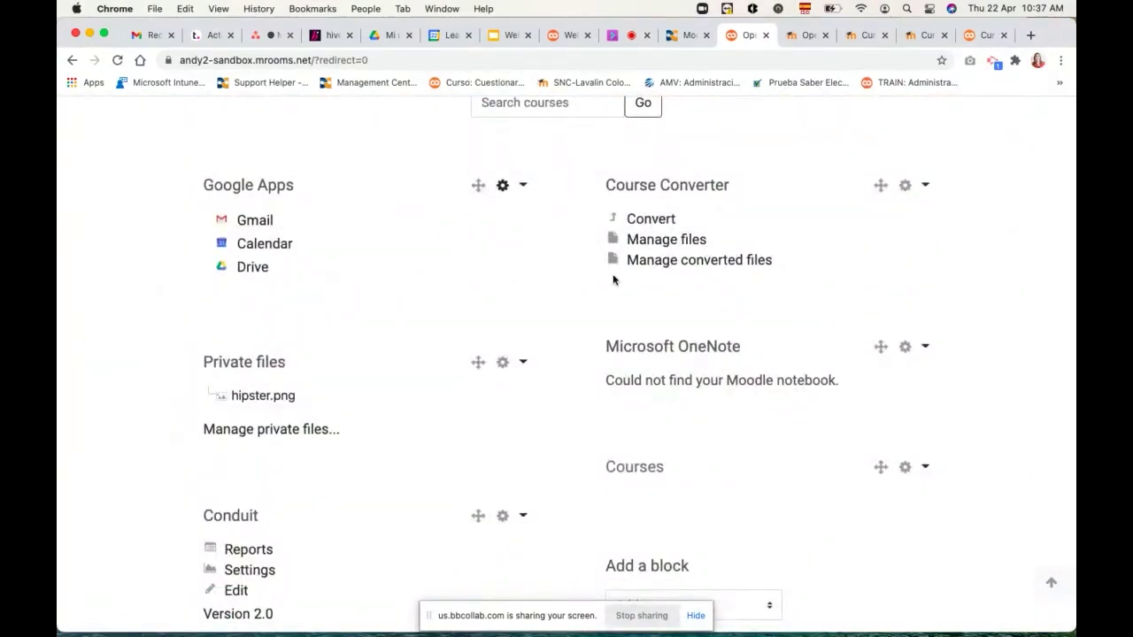
pyautogui.scroll(-11, 625, 399)
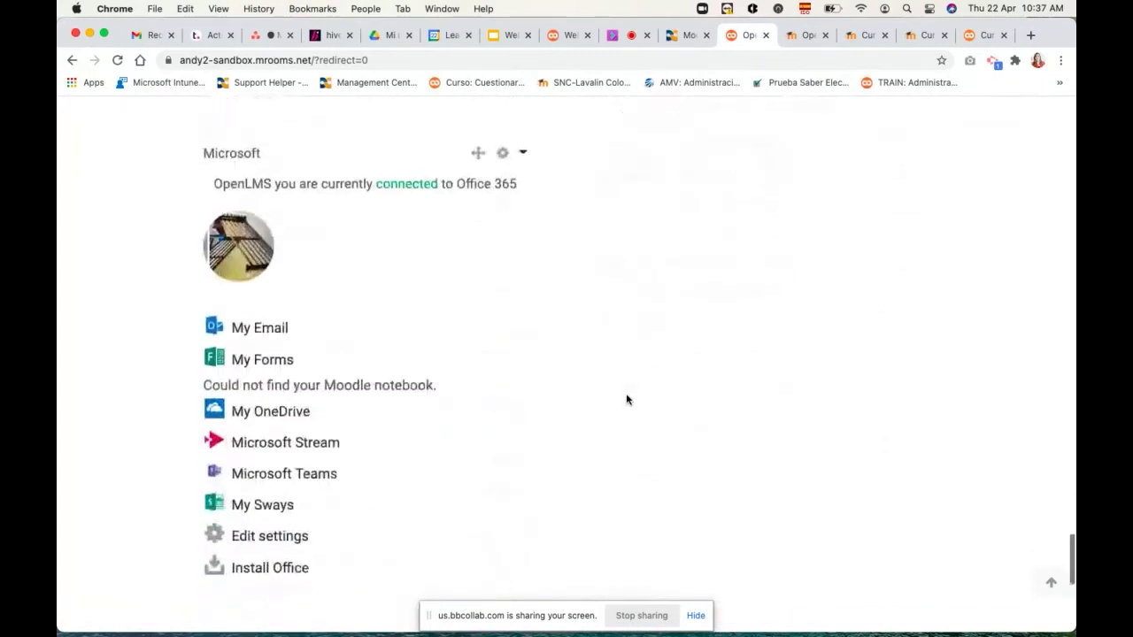
pyautogui.scroll(20, 625, 399)
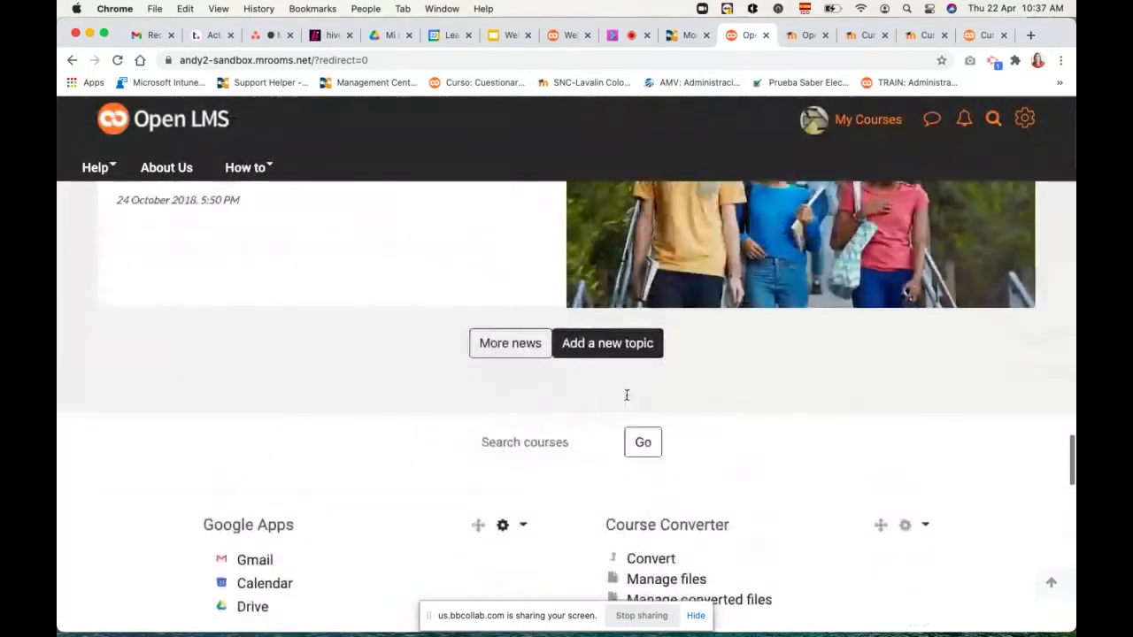
pyautogui.scroll(-15, 626, 399)
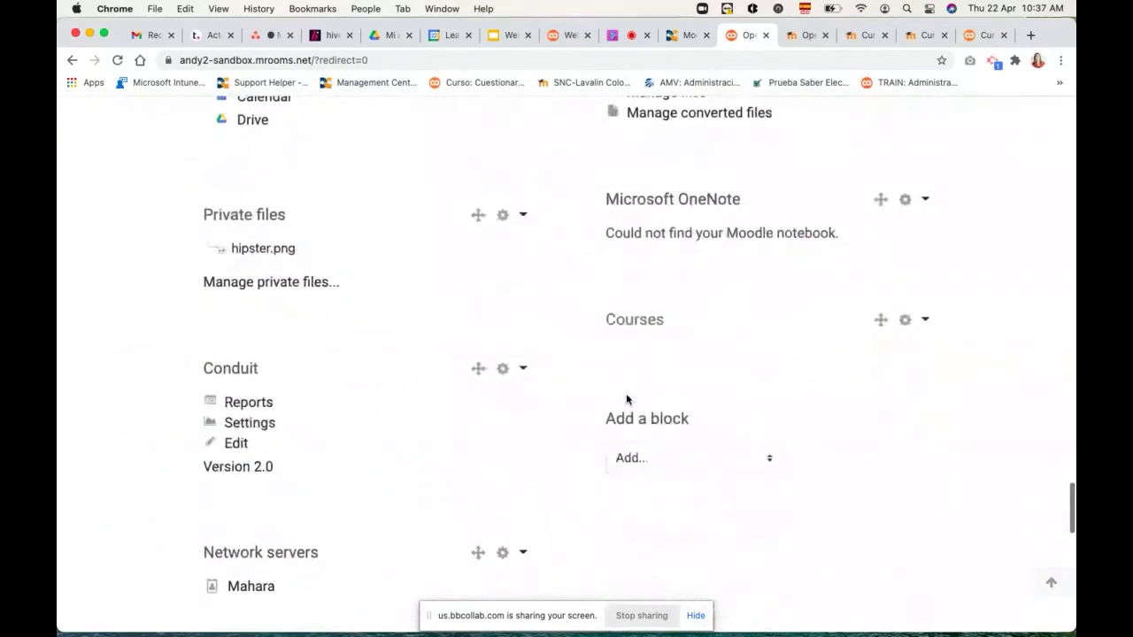
pyautogui.scroll(-20, 626, 399)
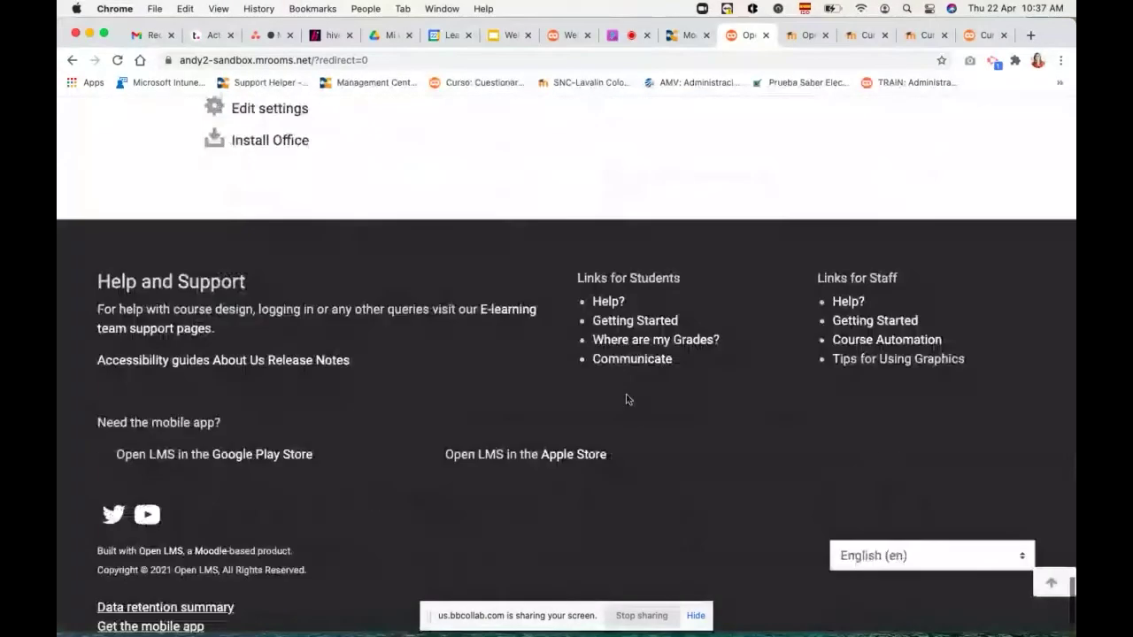
pyautogui.scroll(13, 626, 399)
pyautogui.scroll(20, 626, 399)
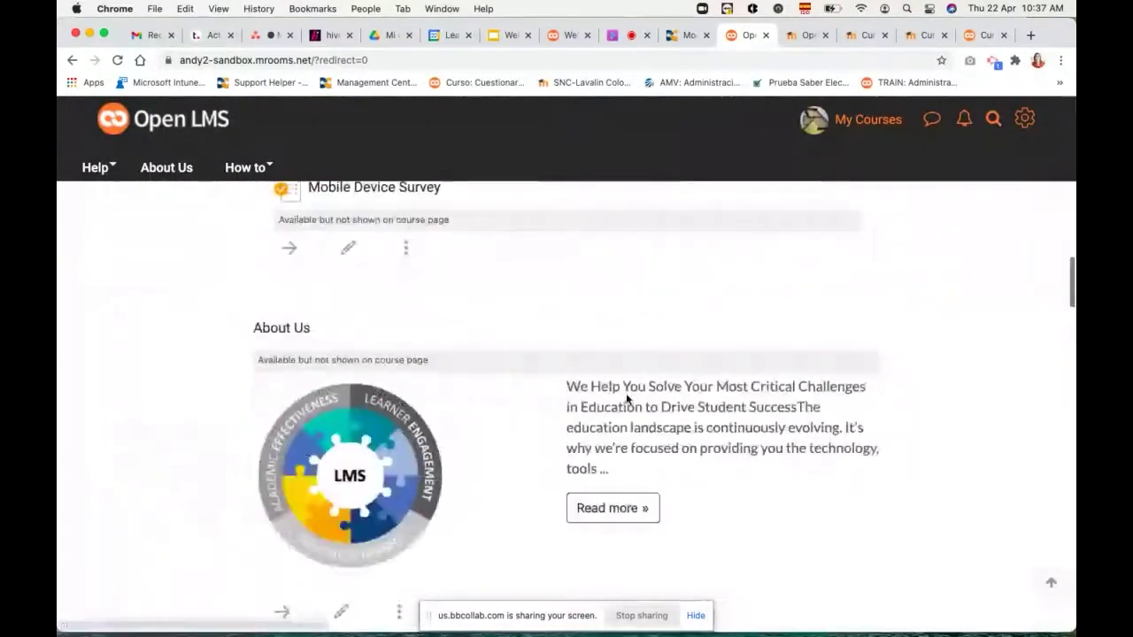
pyautogui.scroll(15, 626, 399)
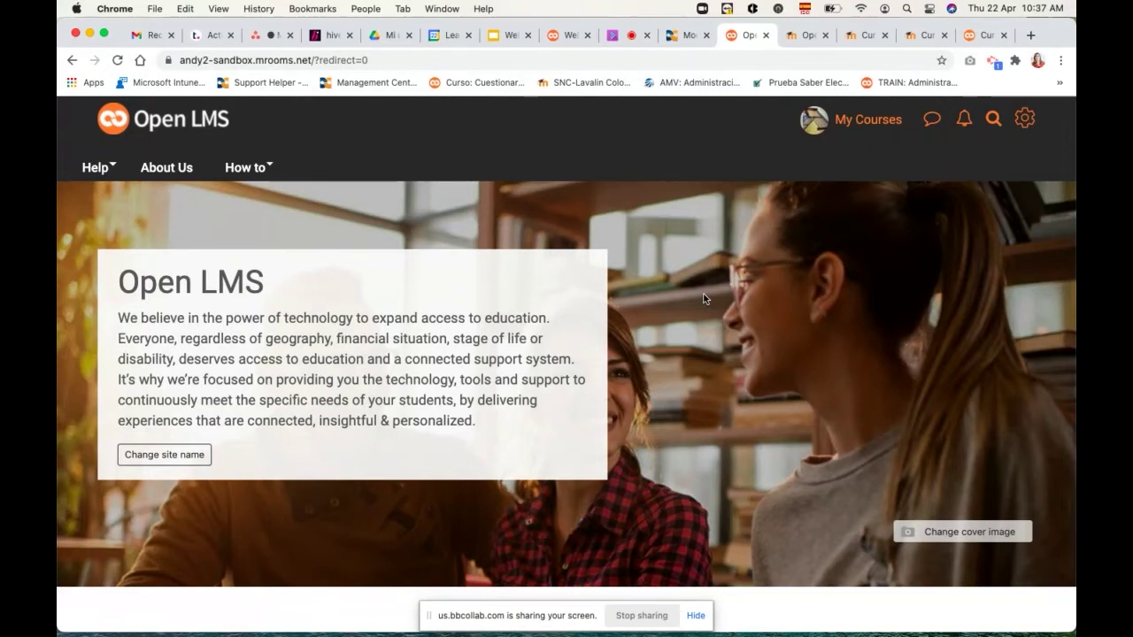
# Switch to the PowerPoint presentation and show slide 6, Personalización de temas.
pyautogui.hotkey('ctrl', 'Right')
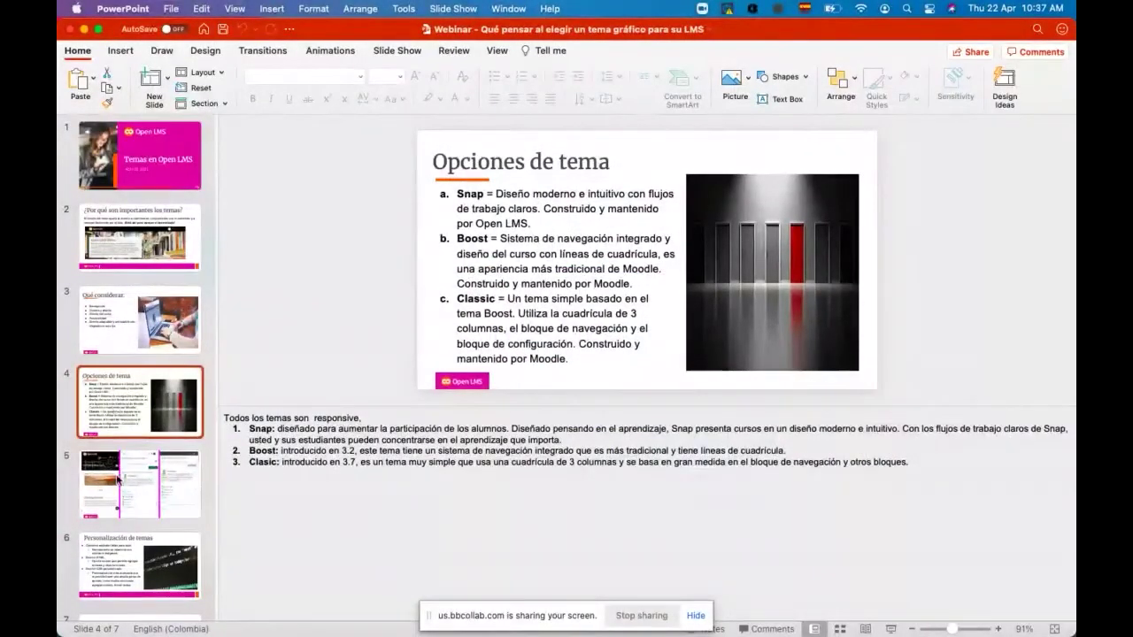
pyautogui.scroll(-1, 120, 487)
pyautogui.click(121, 551)
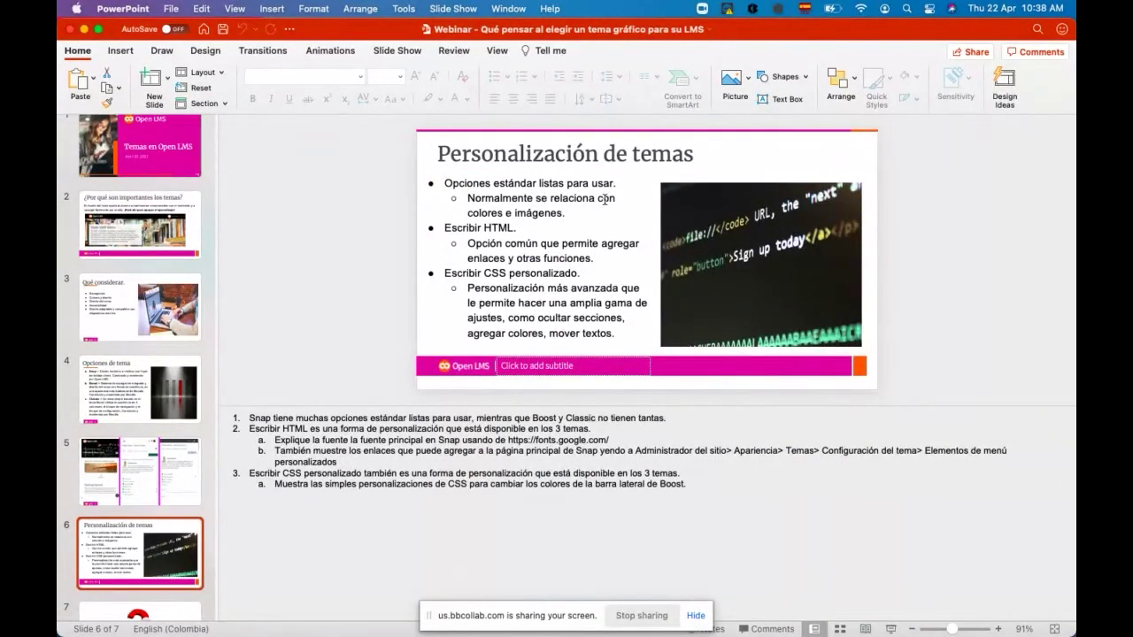
# Switch from PowerPoint to Chrome and open the Snap theme settings in the andy2-sandbox site administration.
pyautogui.hotkey('ctrl', 'Left')
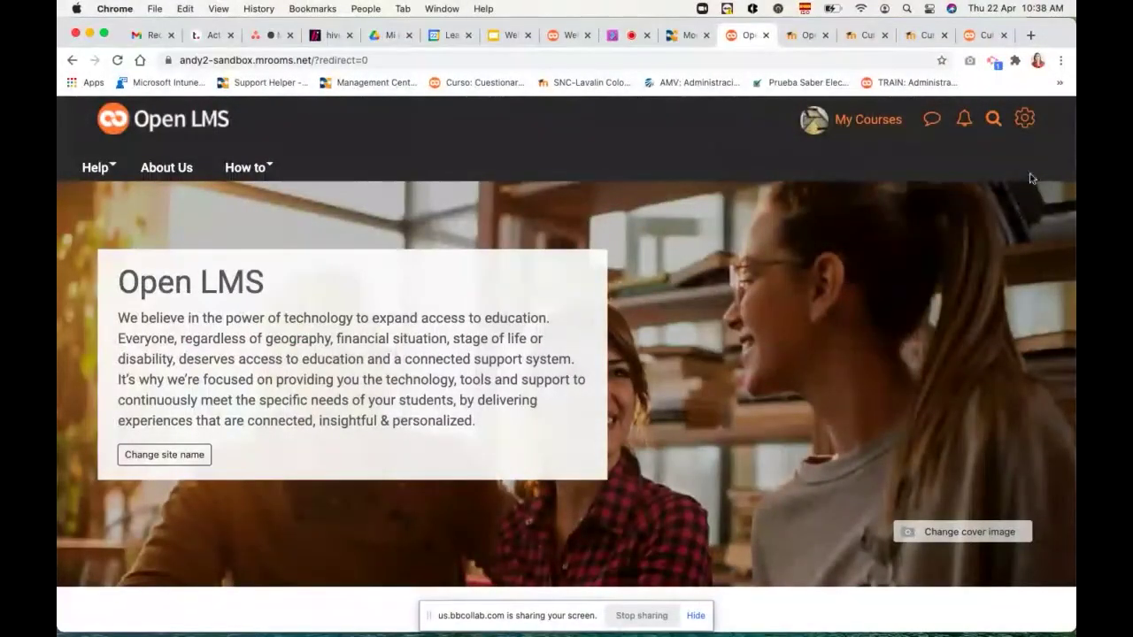
pyautogui.click(1025, 120)
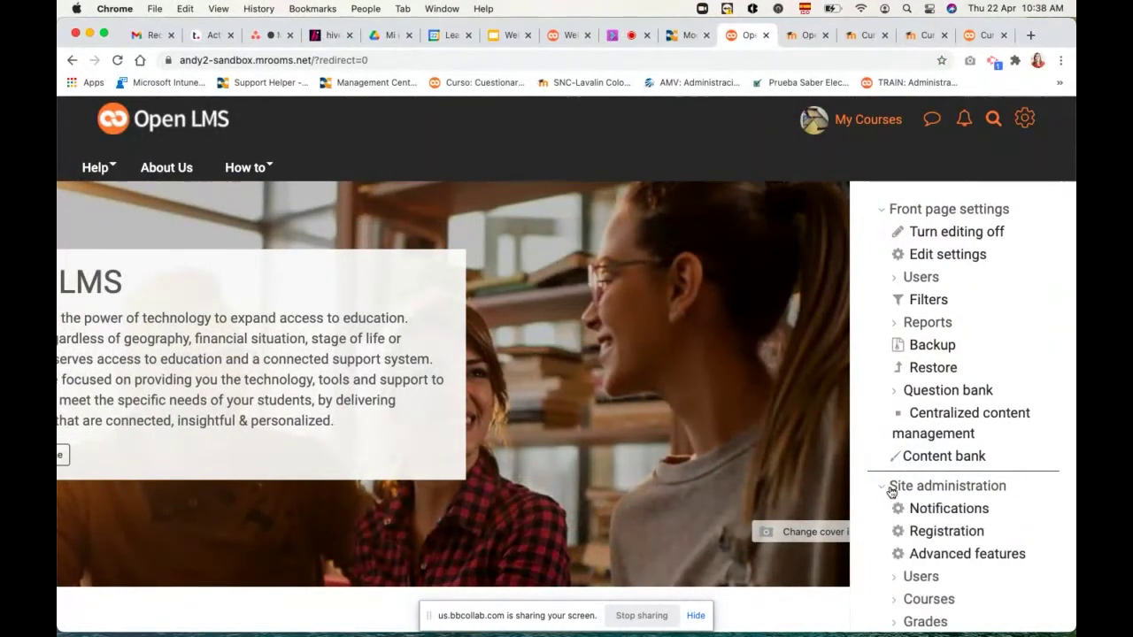
pyautogui.scroll(-10, 891, 492)
pyautogui.scroll(-2, 891, 492)
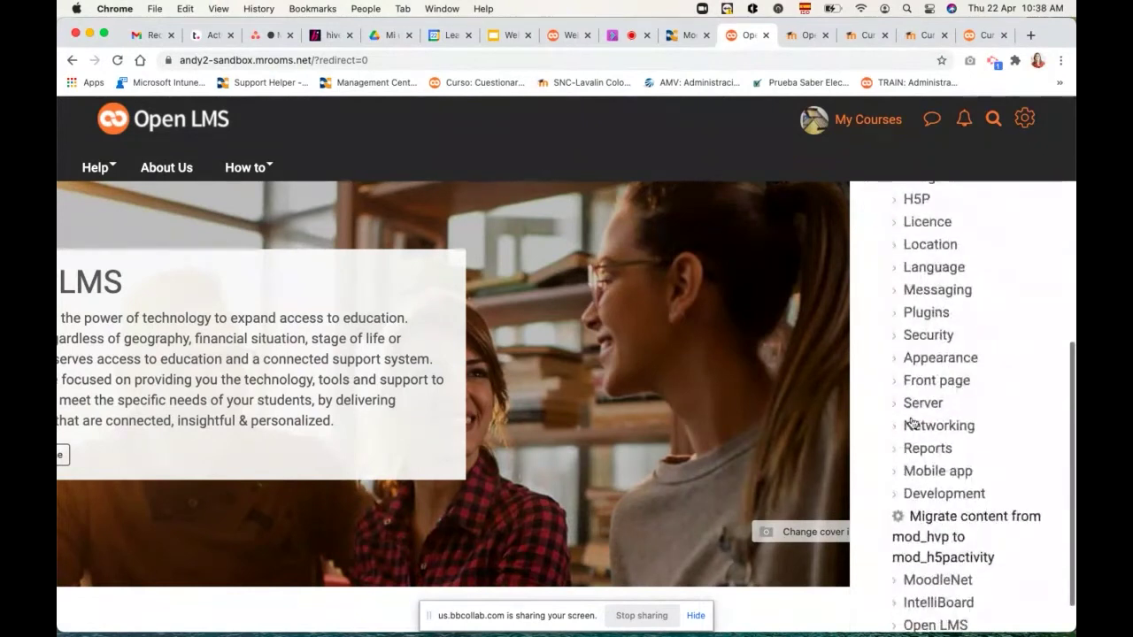
pyautogui.click(920, 361)
pyautogui.click(938, 384)
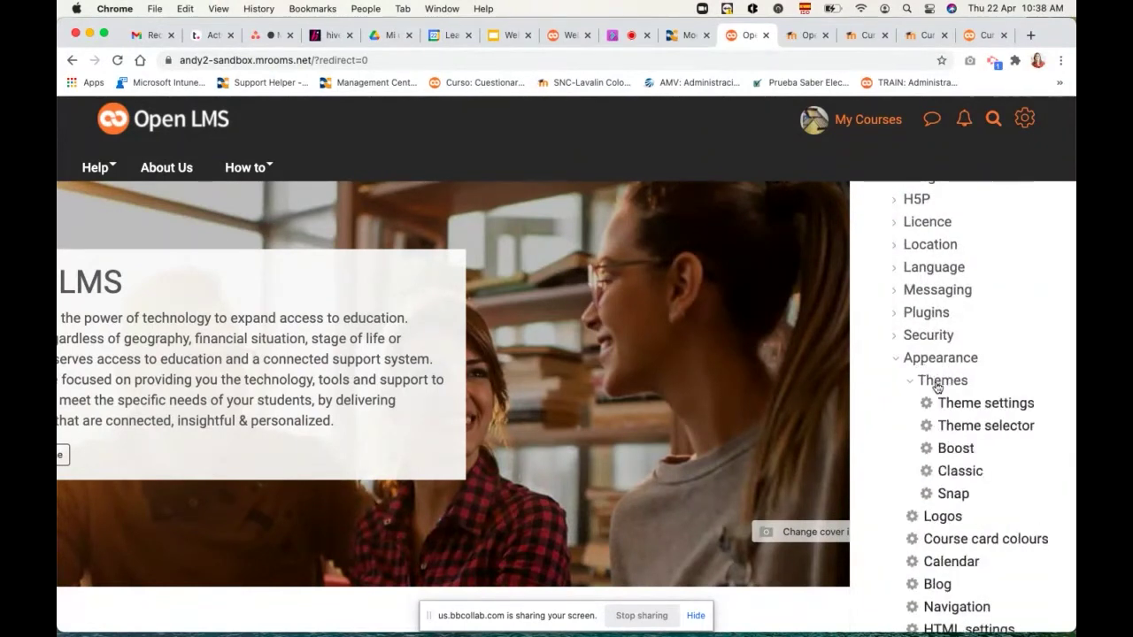
pyautogui.click(952, 495)
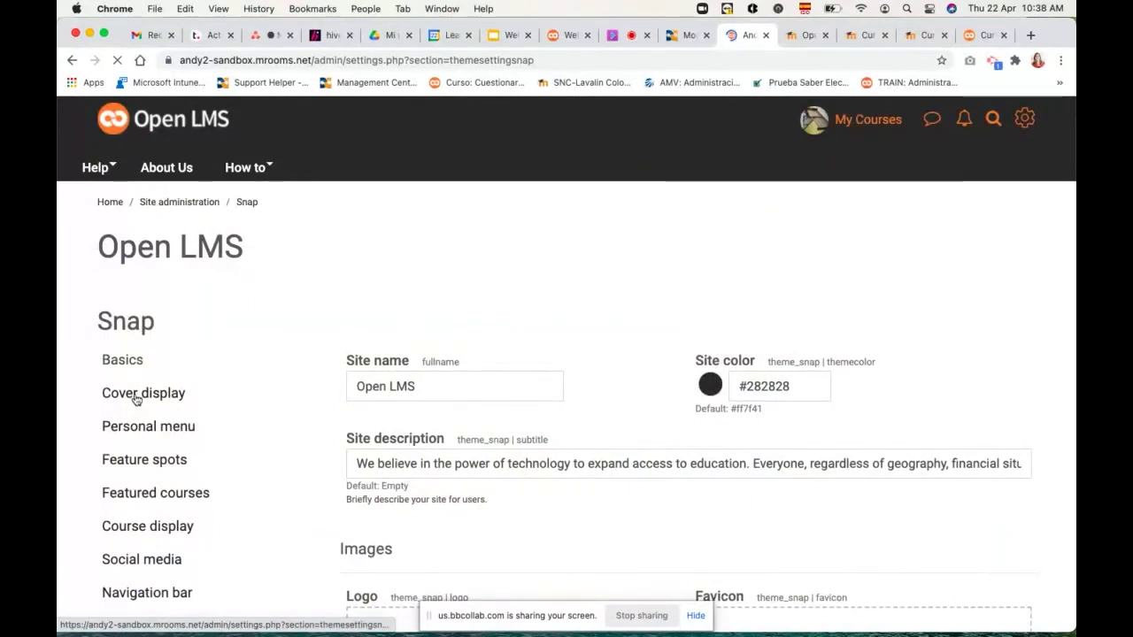
# Review the Snap settings categories and the Basics options for site name, site color, site description and images.
pyautogui.scroll(-1, 137, 402)
pyautogui.scroll(-1, 138, 402)
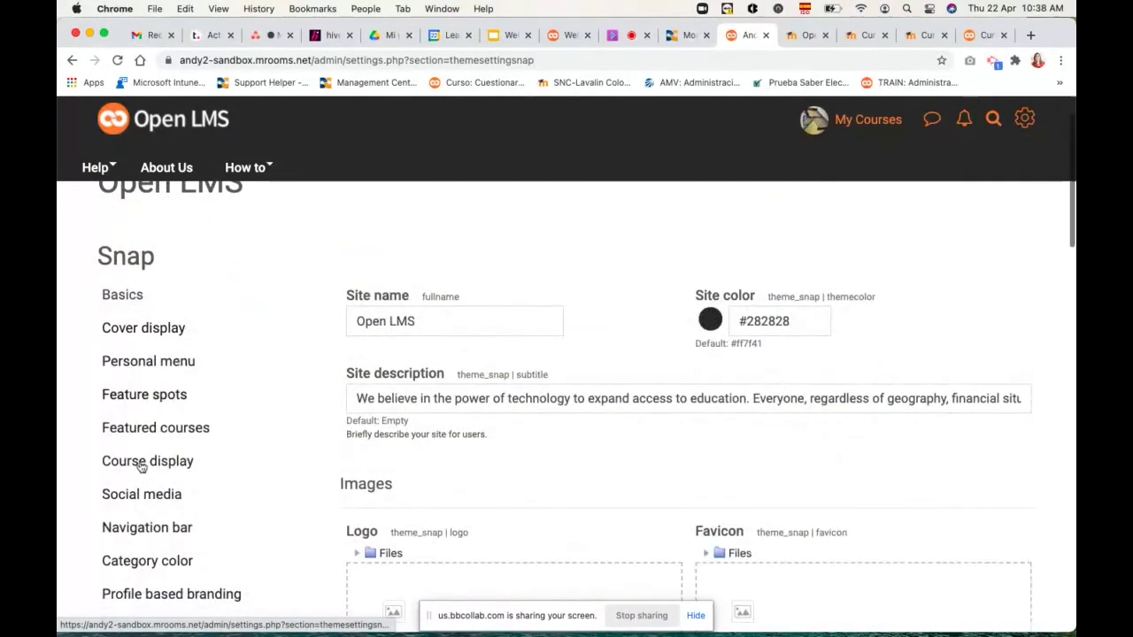
pyautogui.scroll(-2, 152, 561)
pyautogui.scroll(2, 152, 561)
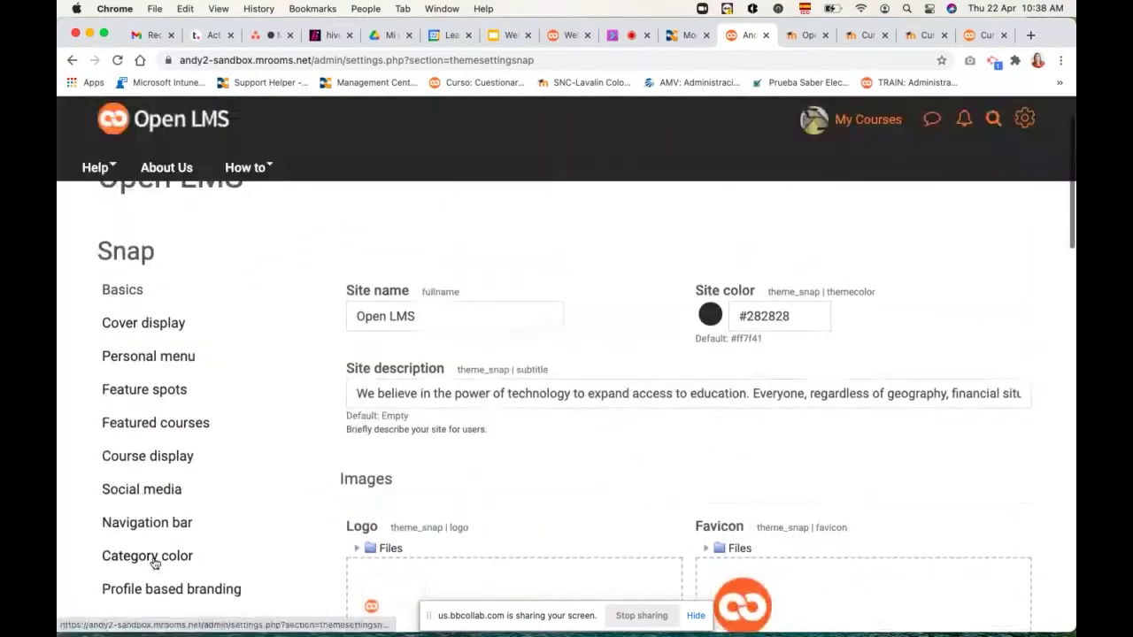
pyautogui.click(128, 294)
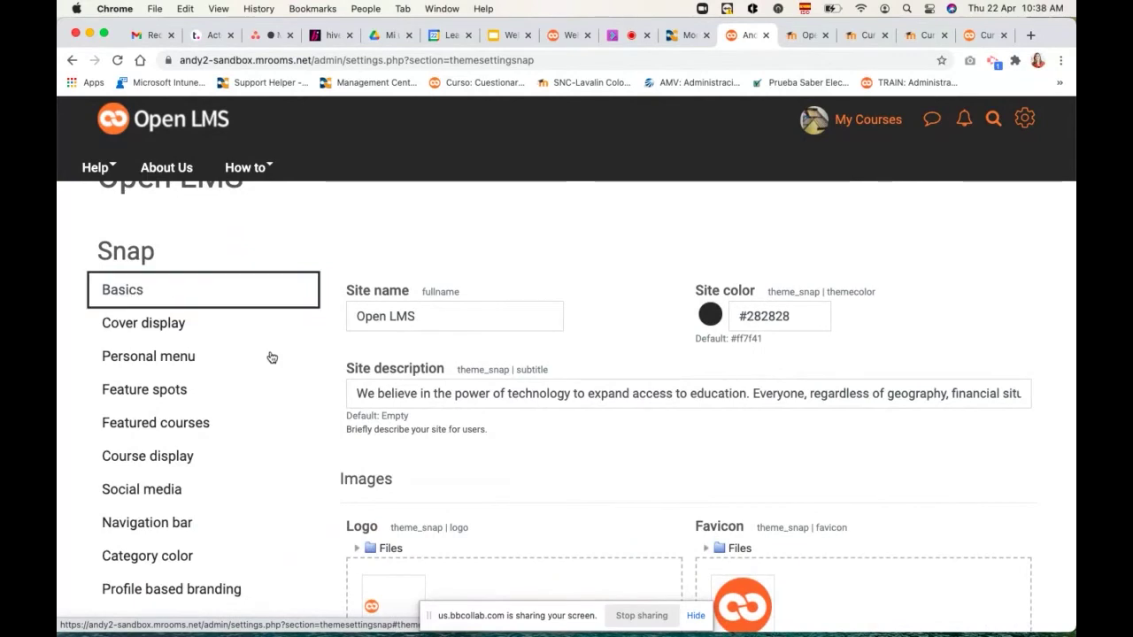
pyautogui.click(426, 320)
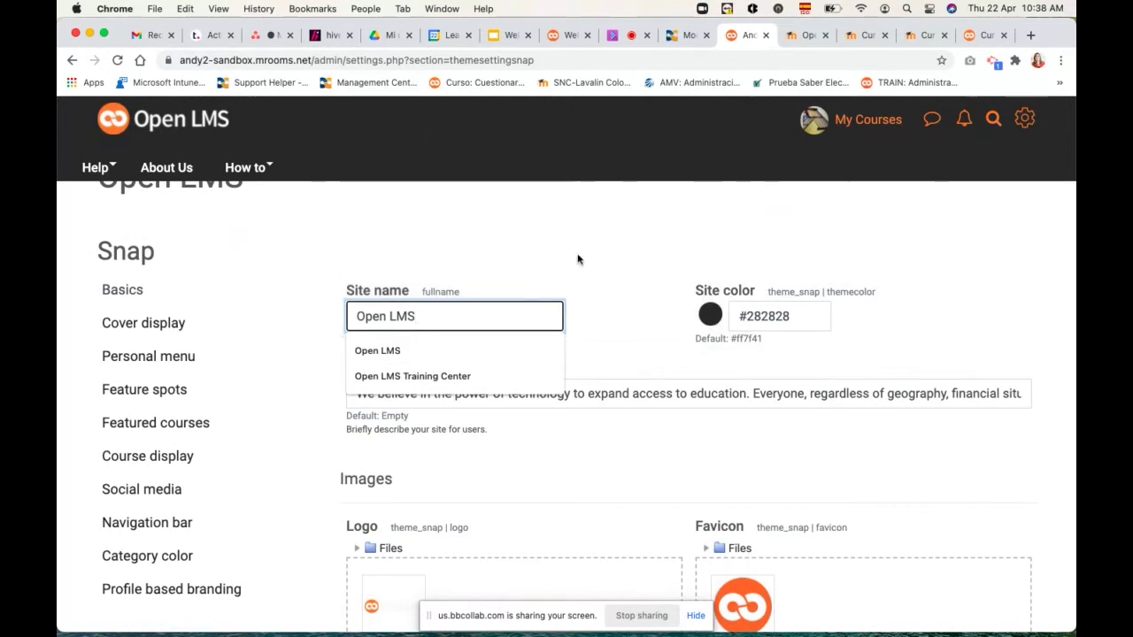
pyautogui.scroll(-3, 576, 256)
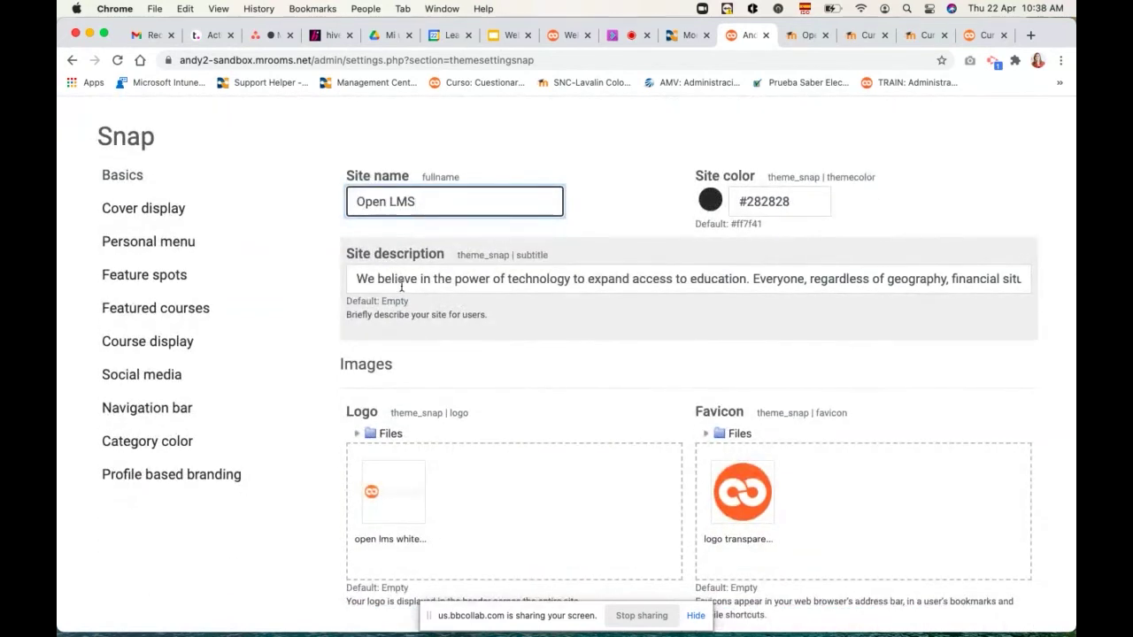
pyautogui.scroll(4, 401, 285)
# Open the site home page in a new browser tab and compare its header and tab icon with Snap's Logo and Favicon settings.
pyautogui.rightClick(153, 127)
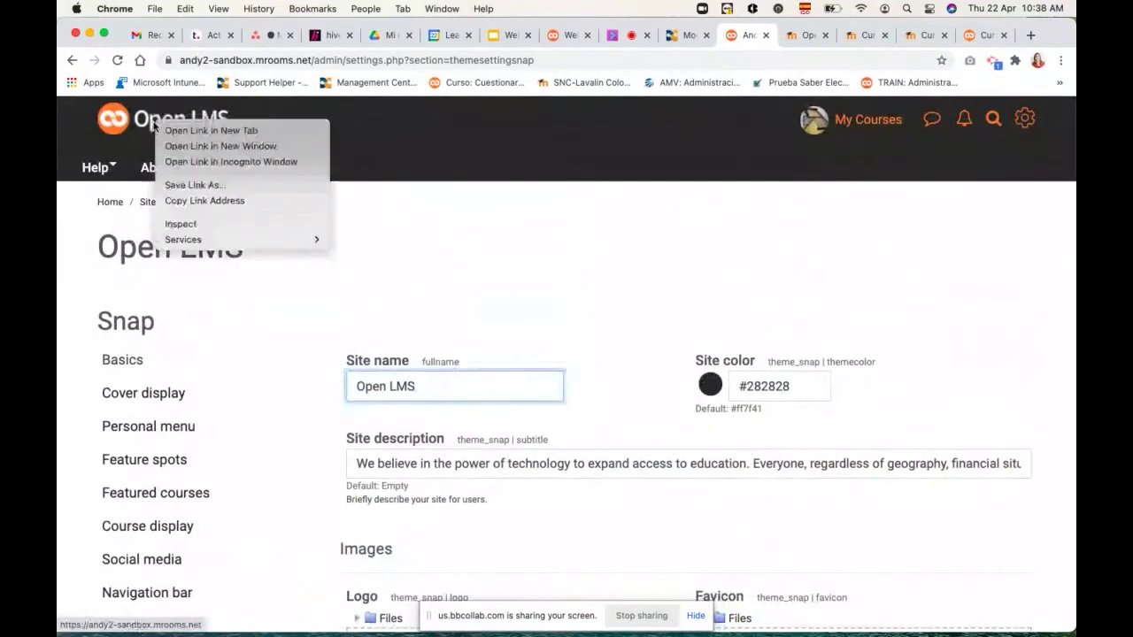
pyautogui.click(185, 130)
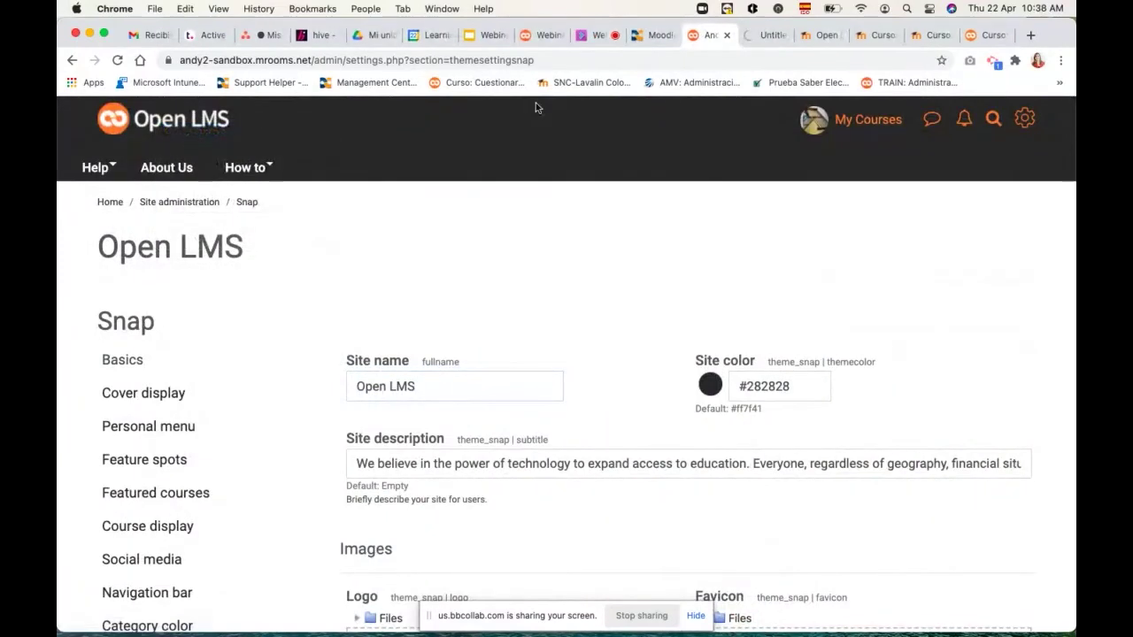
pyautogui.click(766, 35)
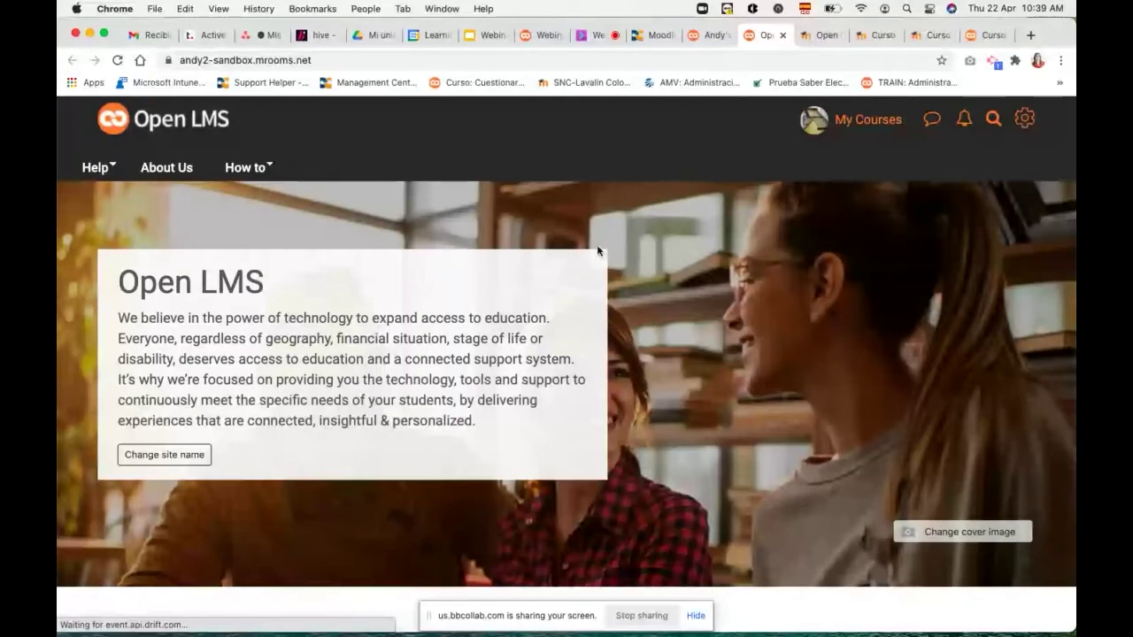
pyautogui.hotkey('ctrl', 'shift', 'Tab')
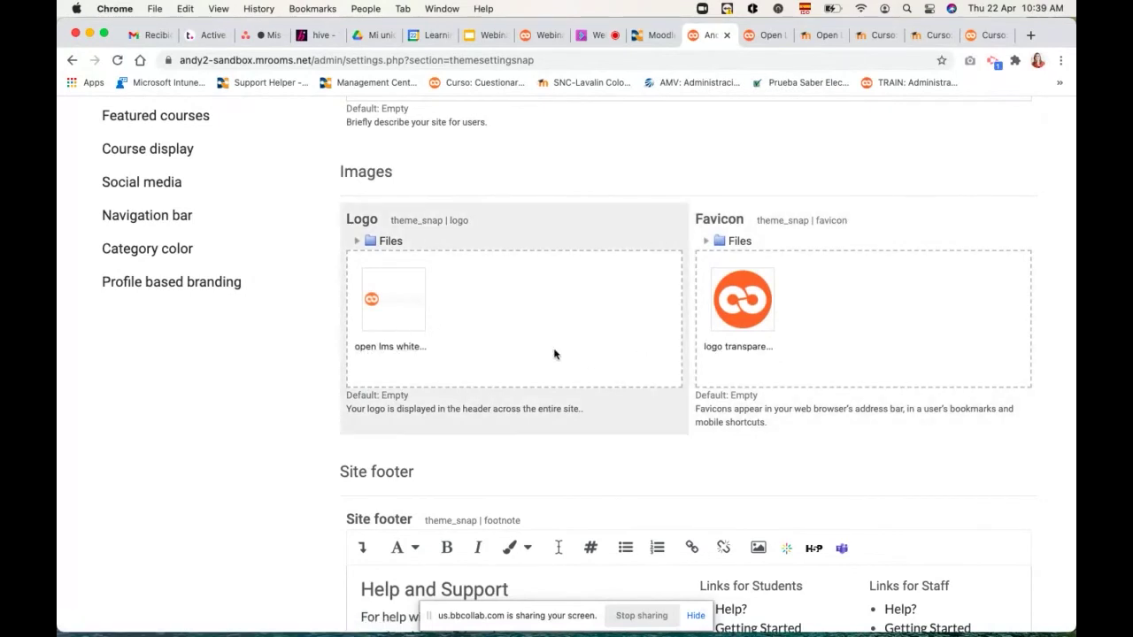
pyautogui.click(750, 34)
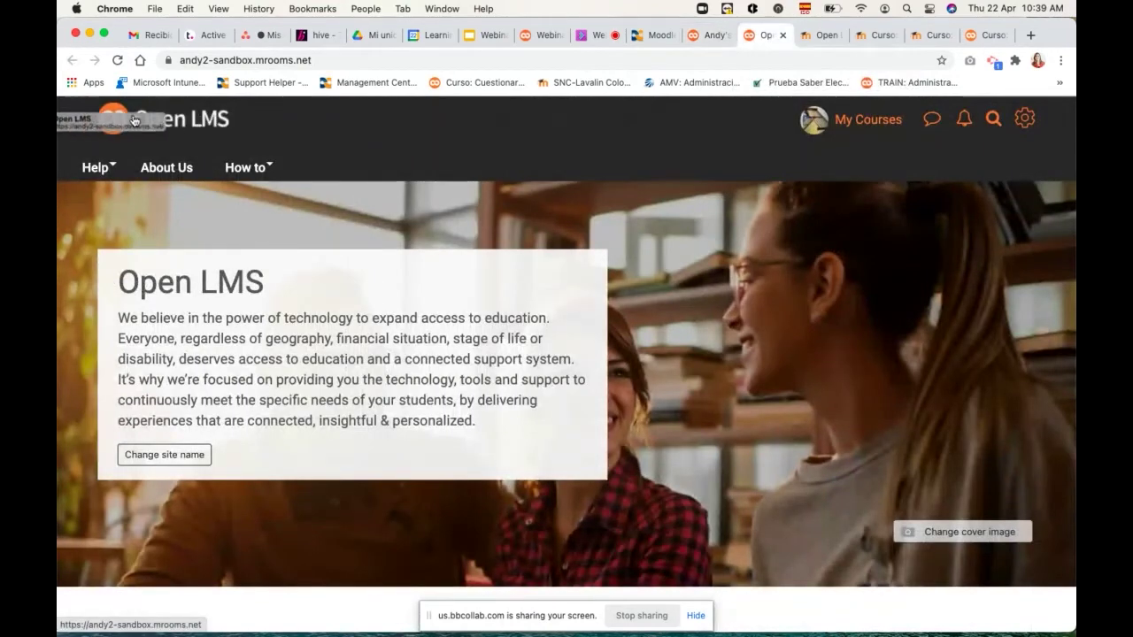
# Return to the Snap settings and examine the Site footer editor's content with its full set of formatting tools expanded.
pyautogui.click(712, 36)
pyautogui.scroll(-2, 510, 357)
pyautogui.scroll(-5, 511, 358)
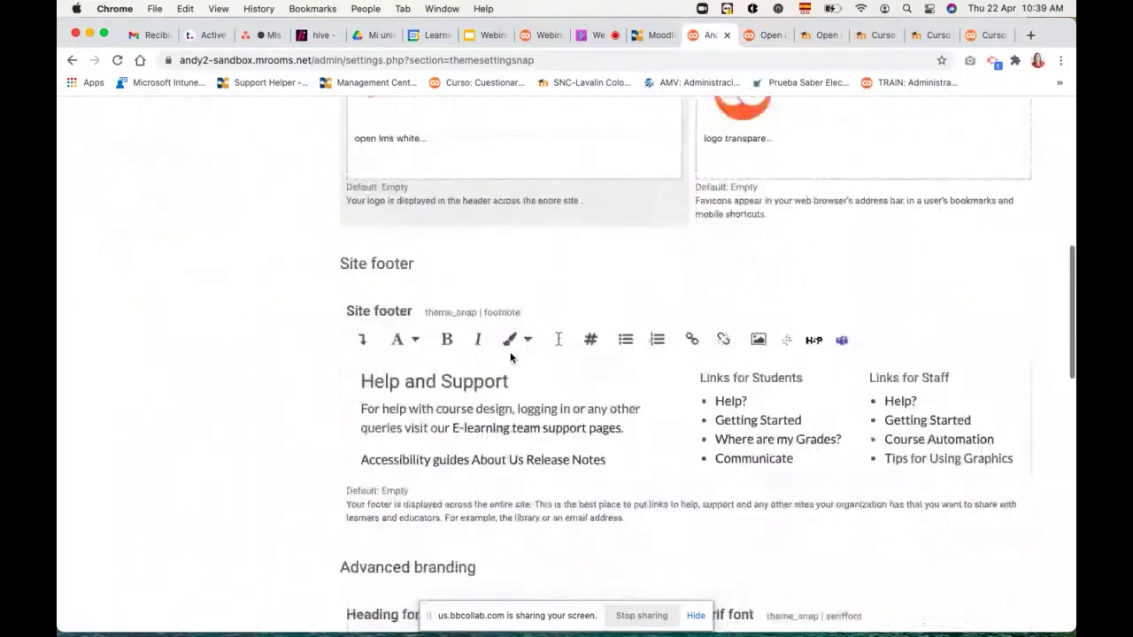
pyautogui.scroll(-1, 462, 276)
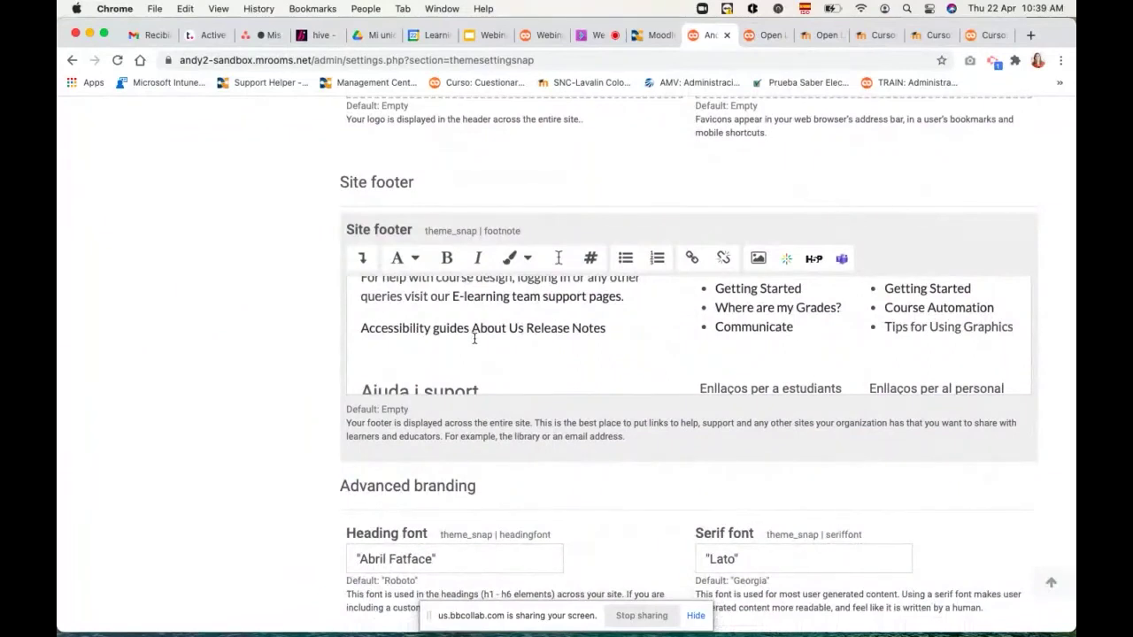
pyautogui.scroll(-2, 473, 328)
pyautogui.scroll(4, 477, 335)
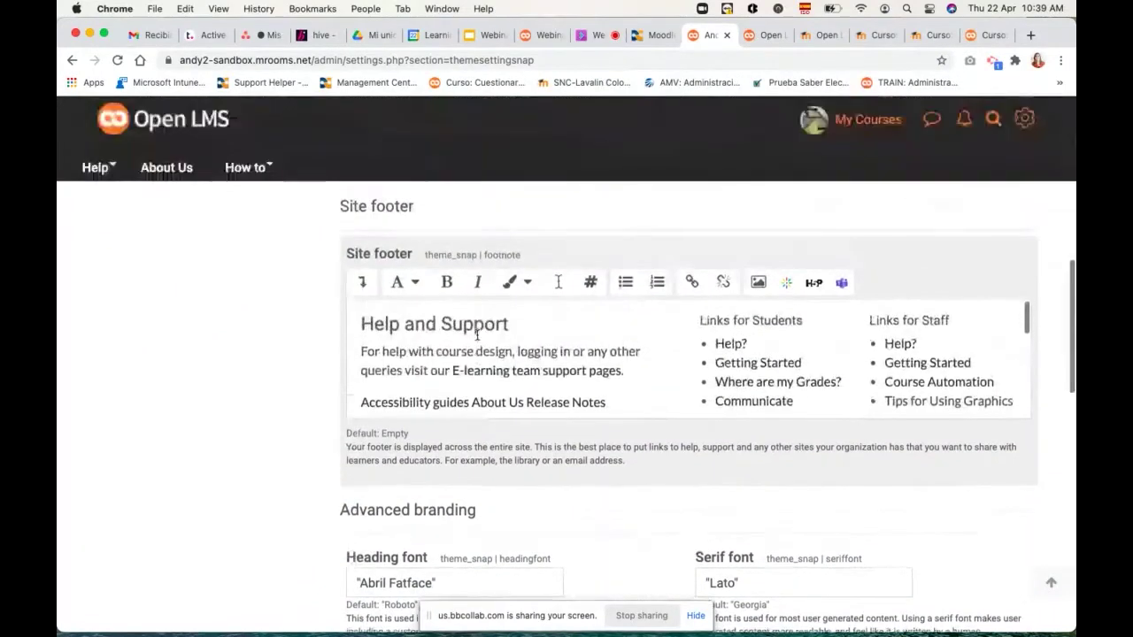
pyautogui.scroll(-1, 670, 281)
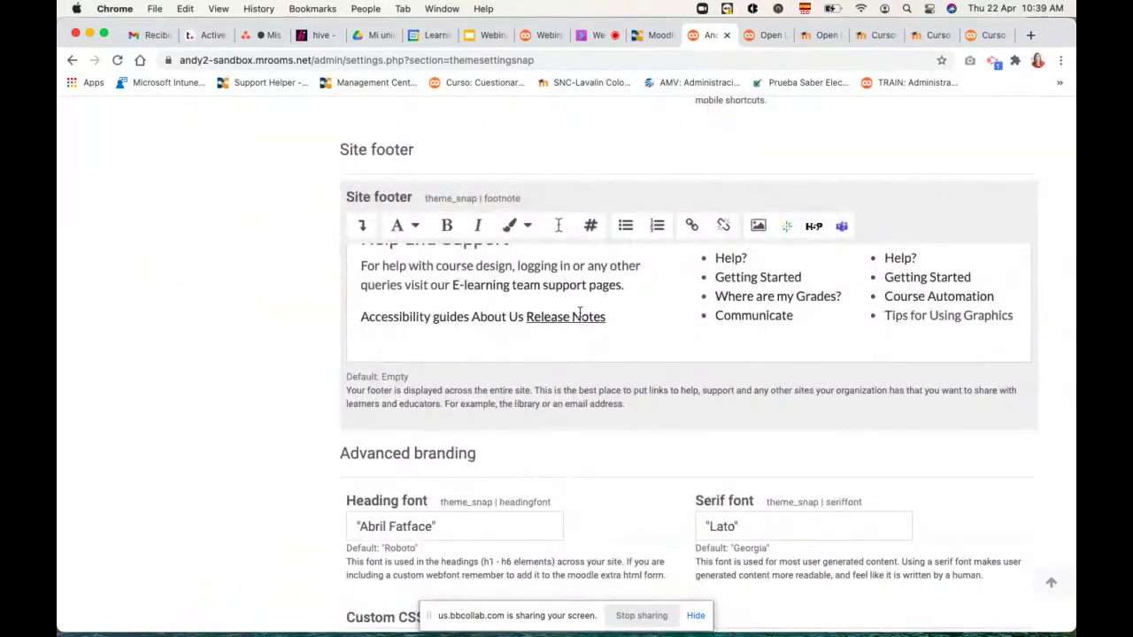
pyautogui.click(368, 229)
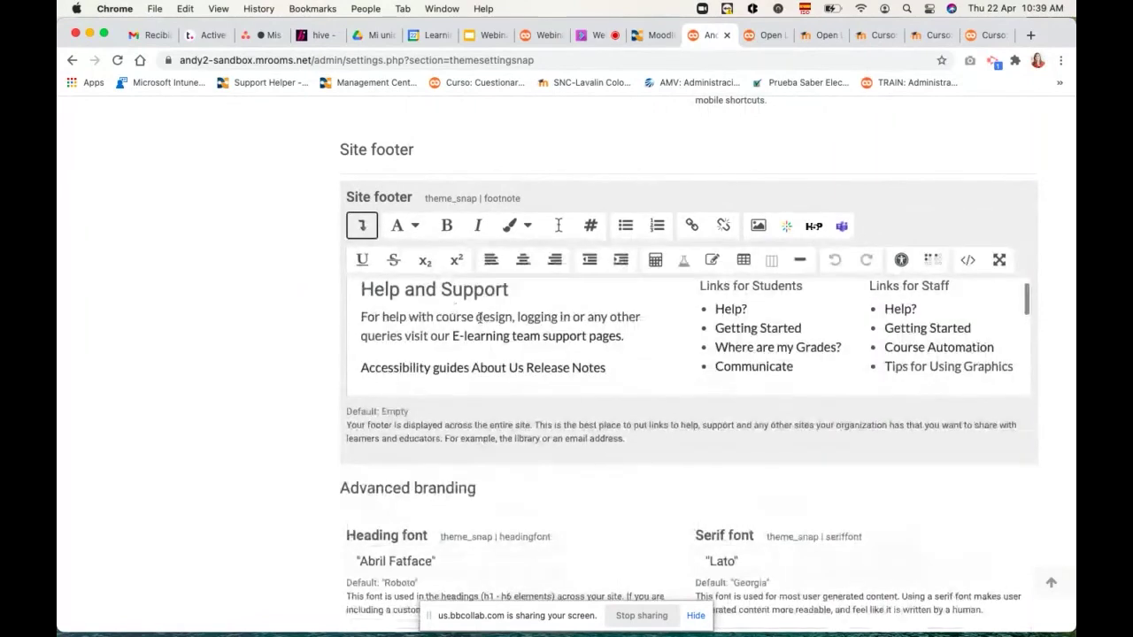
pyautogui.scroll(-2, 689, 337)
pyautogui.scroll(-3, 689, 337)
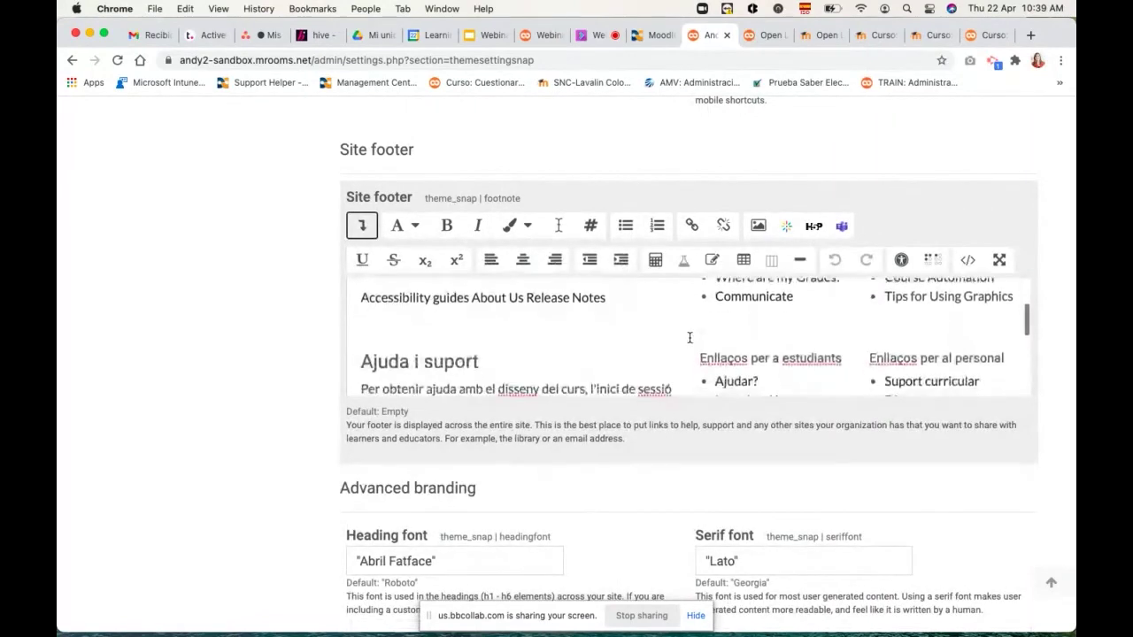
pyautogui.scroll(2, 689, 337)
pyautogui.scroll(2, 690, 338)
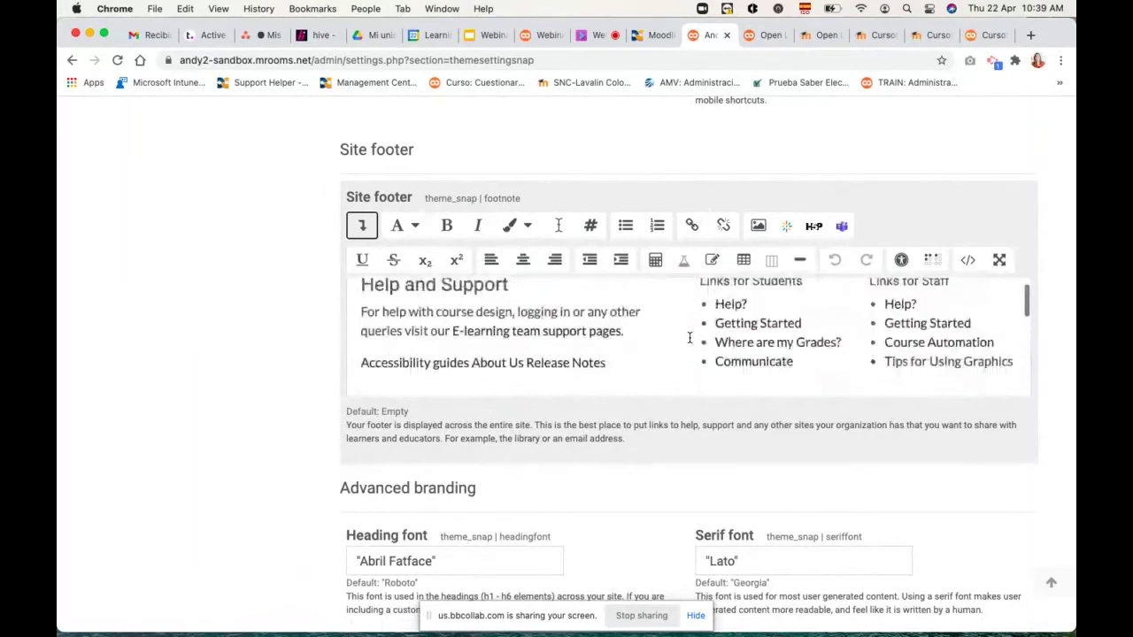
# Show the footer on the site home page with its support text and student and staff links.
pyautogui.click(766, 37)
pyautogui.scroll(-10, 712, 423)
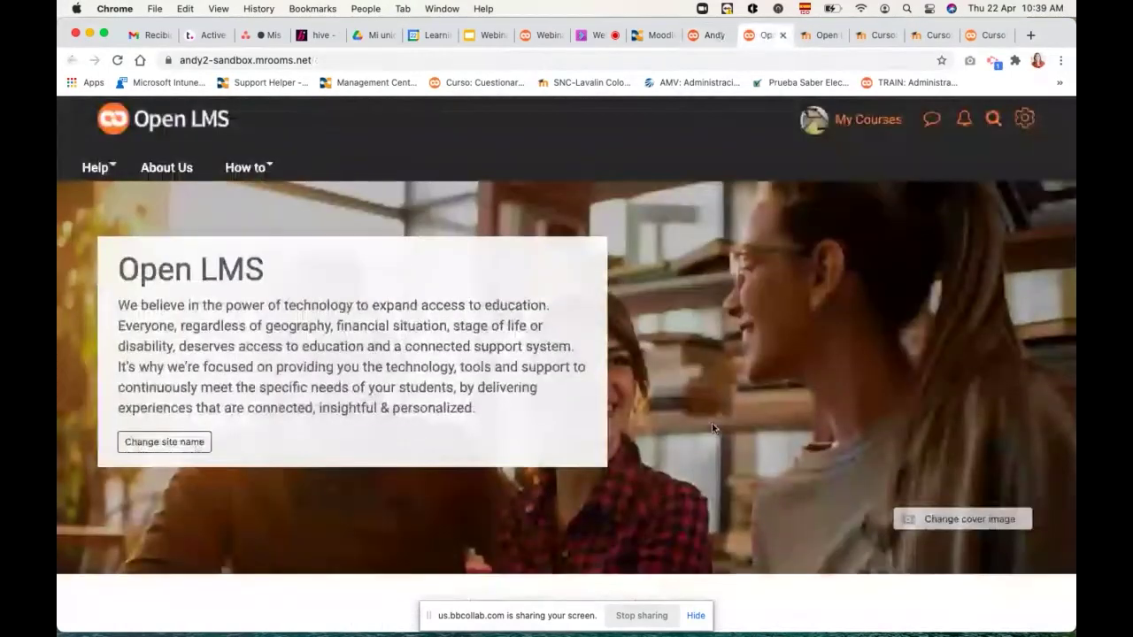
pyautogui.scroll(-15, 712, 423)
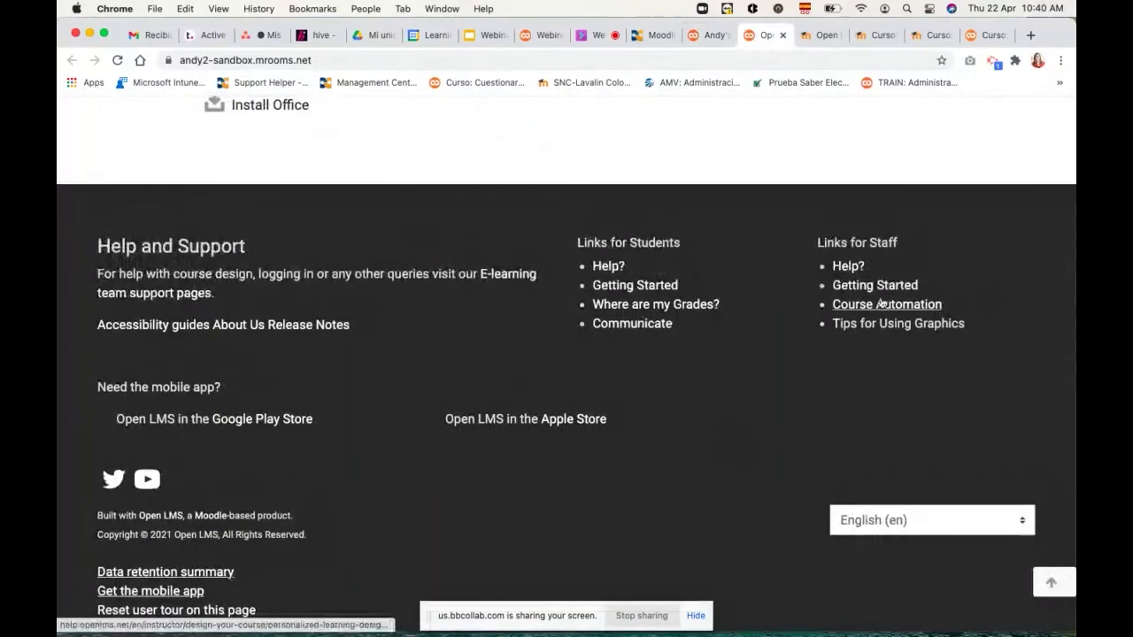
# Return to the Snap settings and examine the Heading font and Serif font options under Advanced branding.
pyautogui.click(708, 35)
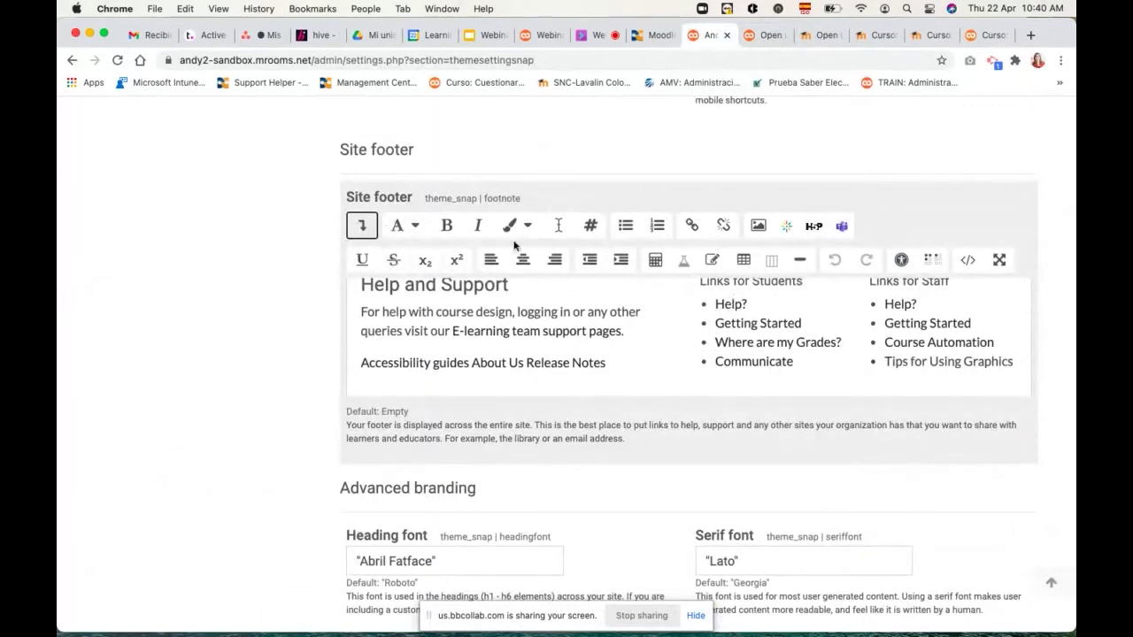
pyautogui.scroll(-1, 156, 415)
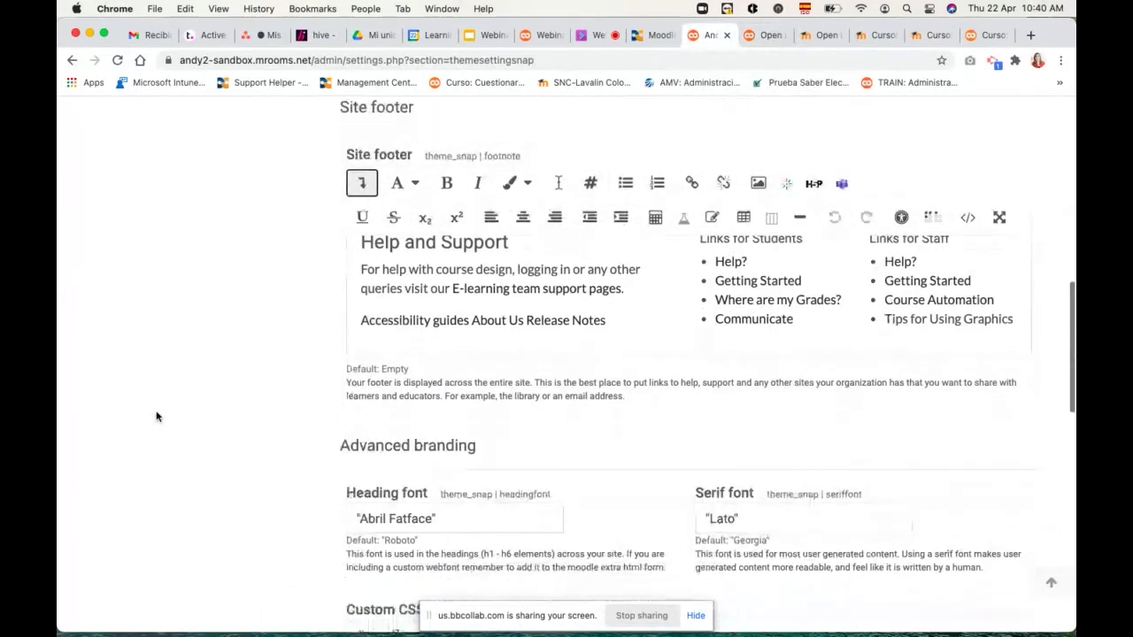
pyautogui.scroll(-5, 157, 416)
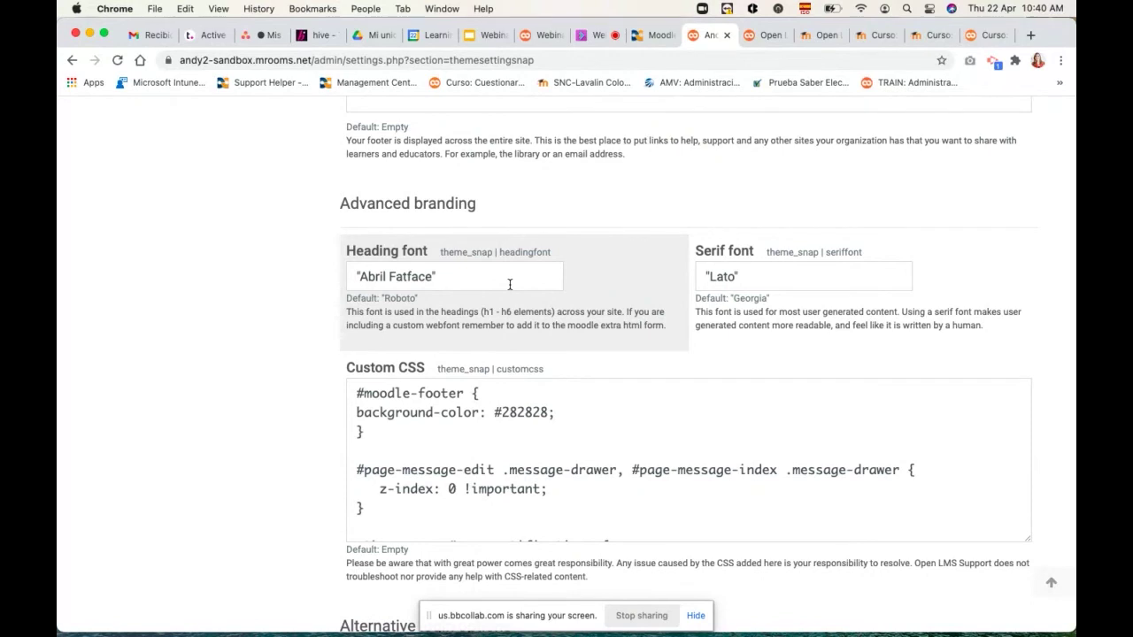
pyautogui.scroll(-2, 505, 369)
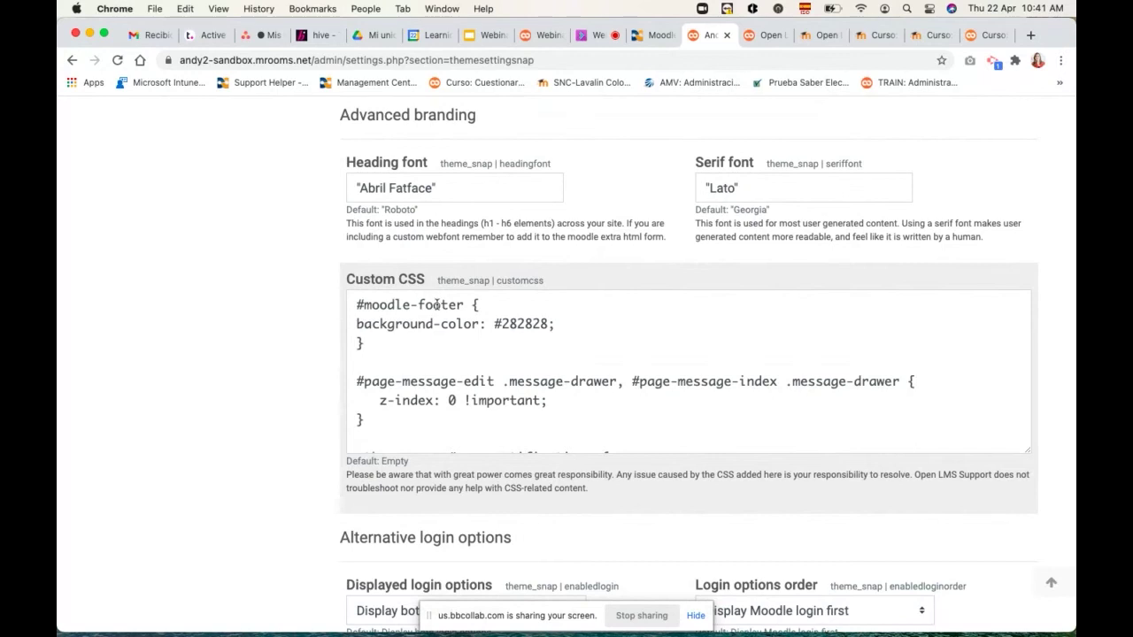
# Read through the Custom CSS code in the Snap settings and look over the Alternative login options.
pyautogui.scroll(-1, 436, 330)
pyautogui.scroll(-2, 572, 309)
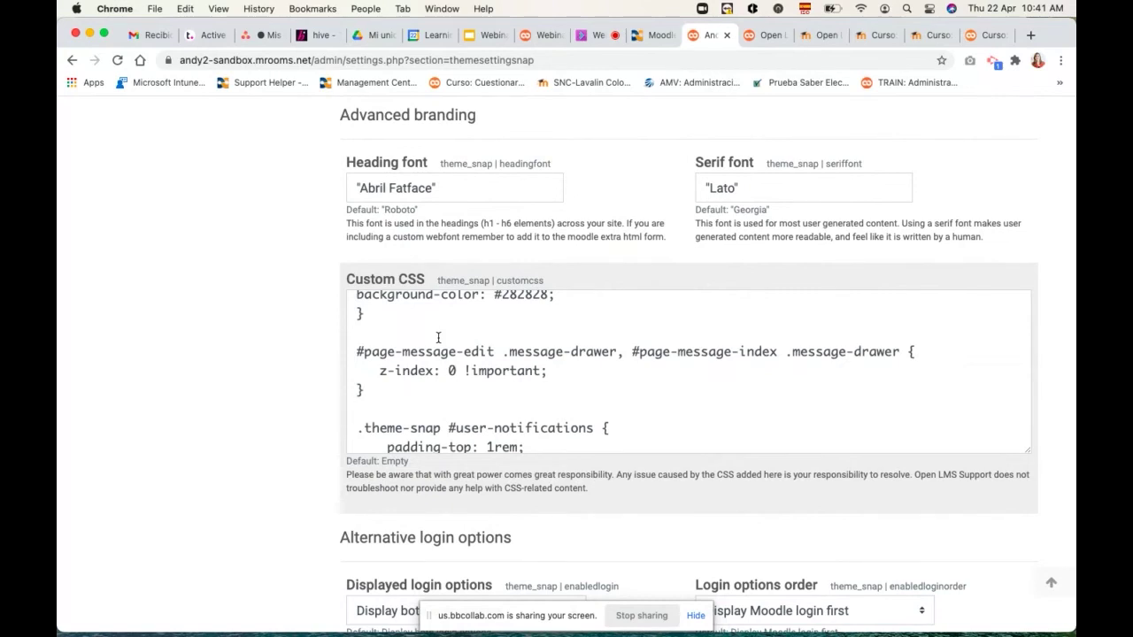
pyautogui.scroll(-5, 442, 354)
pyautogui.scroll(-10, 445, 371)
pyautogui.scroll(-6, 445, 371)
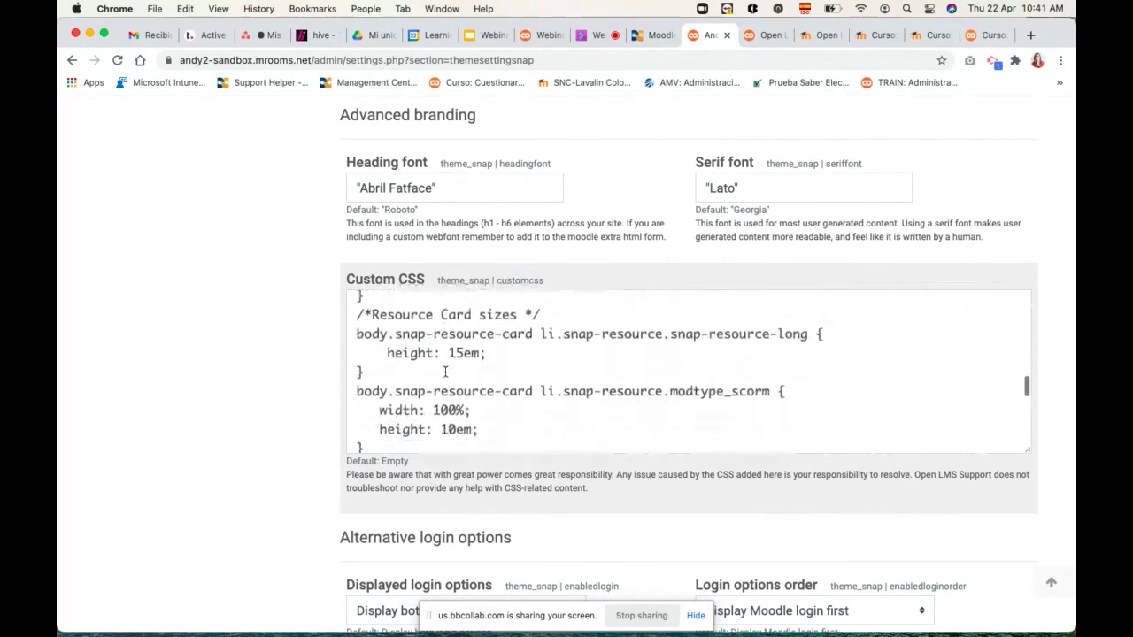
pyautogui.scroll(-10, 445, 372)
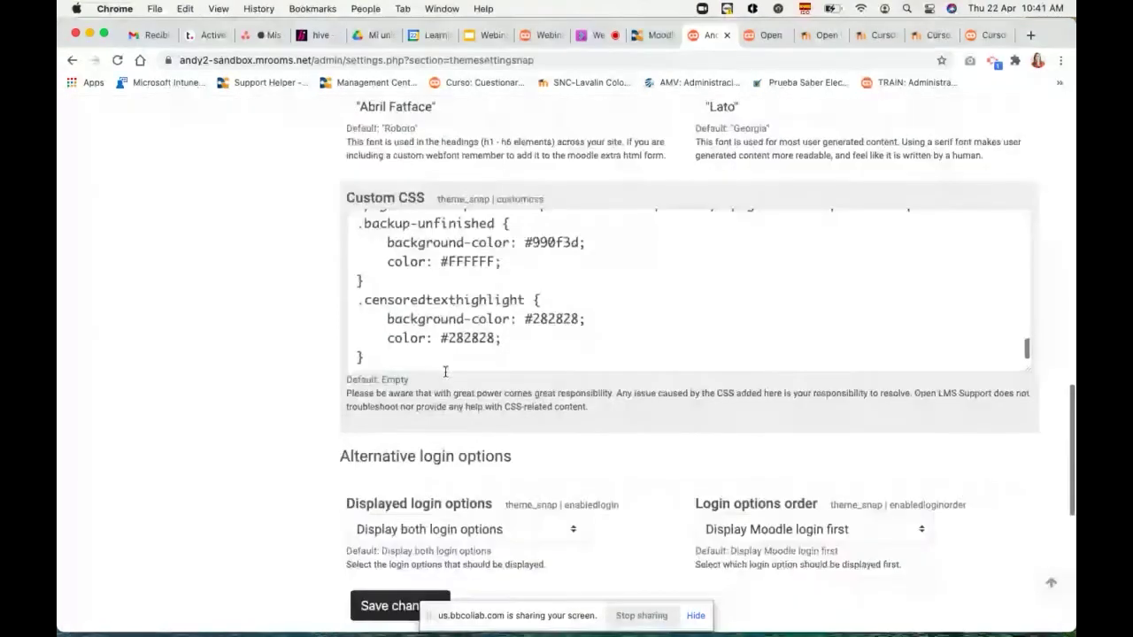
pyautogui.scroll(-5, 449, 205)
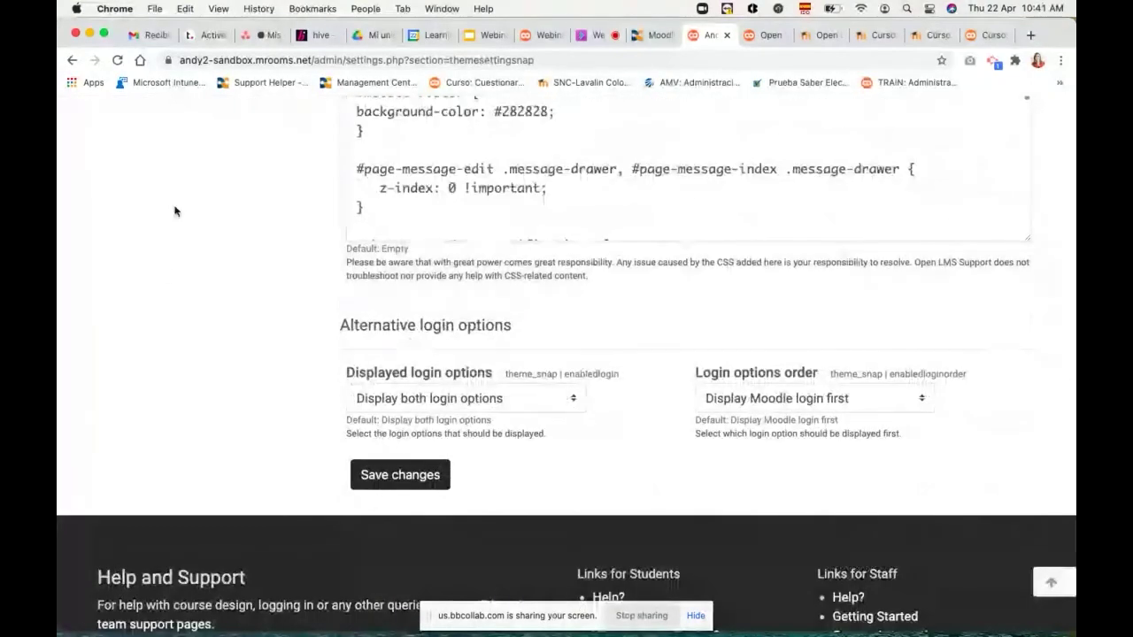
pyautogui.scroll(2, 174, 209)
pyautogui.scroll(1, 174, 211)
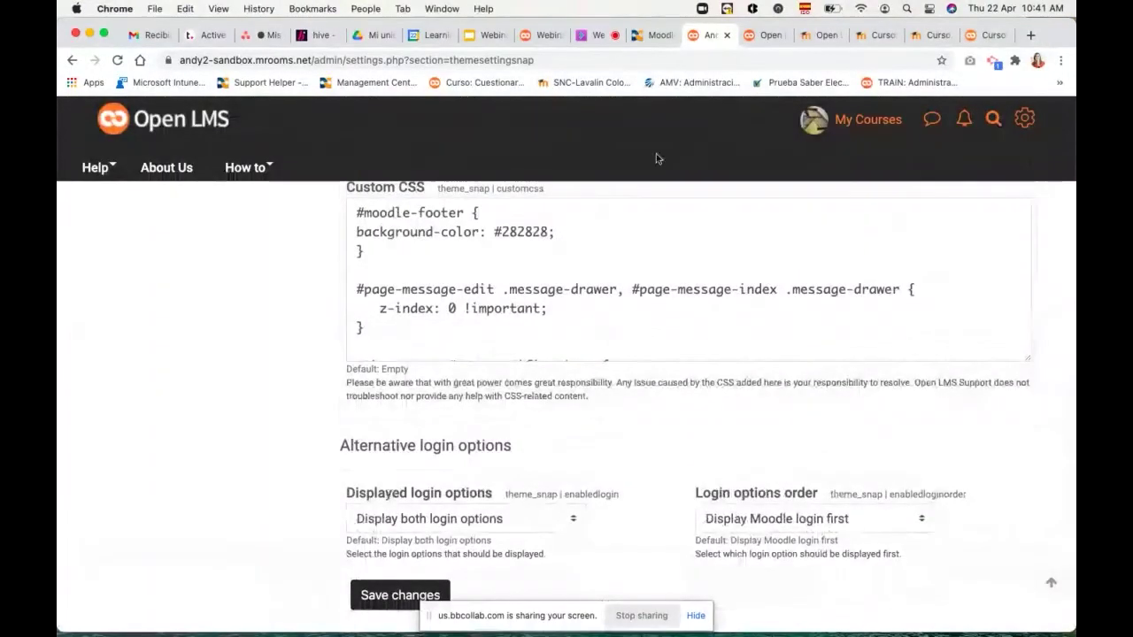
# Switch to the site home page and view it from the footer back up to the cover image.
pyautogui.click(761, 36)
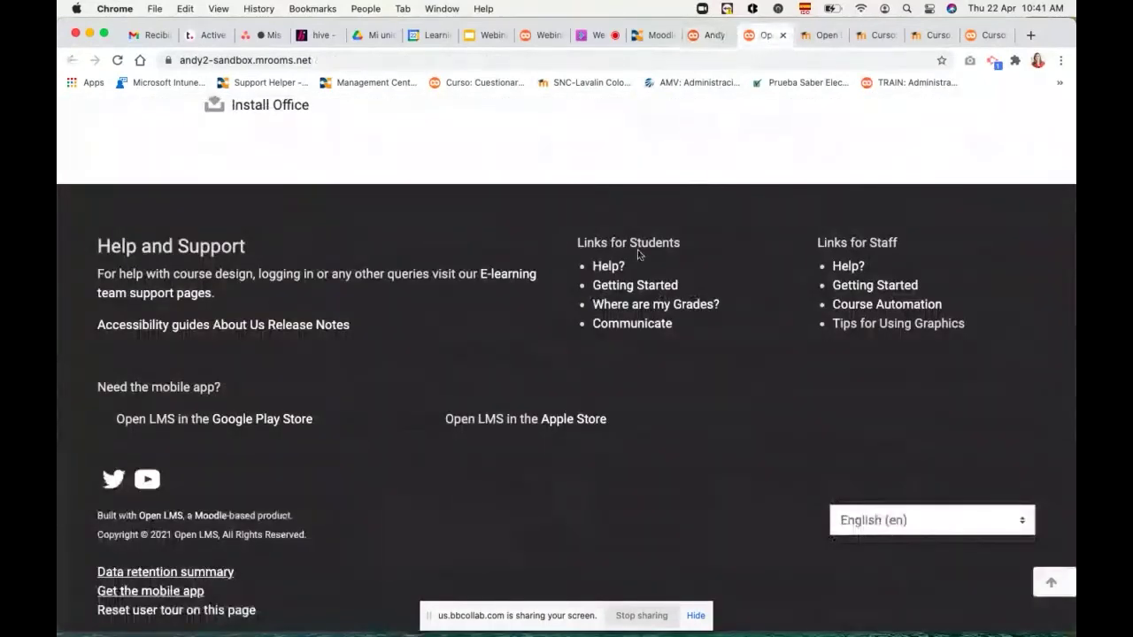
pyautogui.scroll(5, 637, 251)
pyautogui.scroll(15, 637, 254)
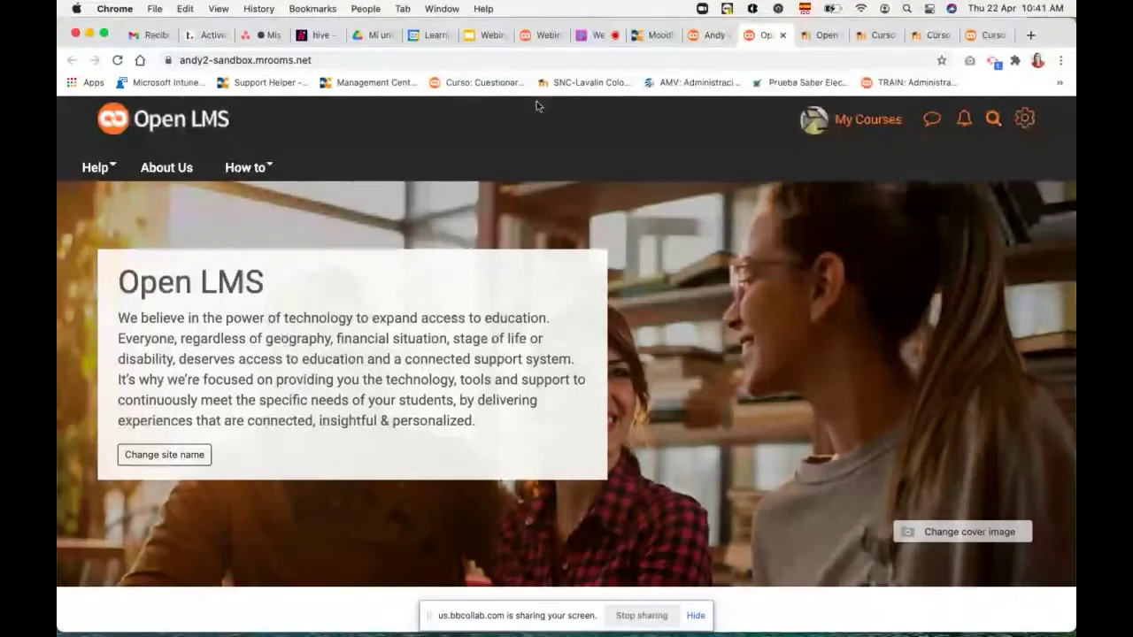
# Return to the Snap settings and read further through the Custom CSS code, including the Custom Menu tweaks.
pyautogui.click(707, 35)
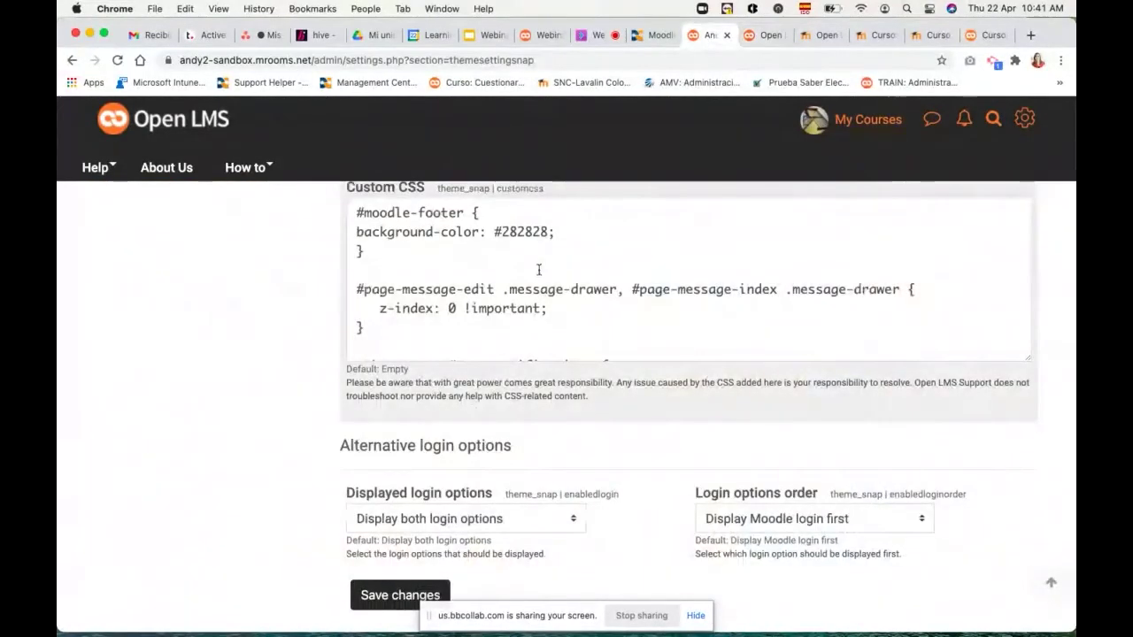
pyautogui.scroll(1, 538, 269)
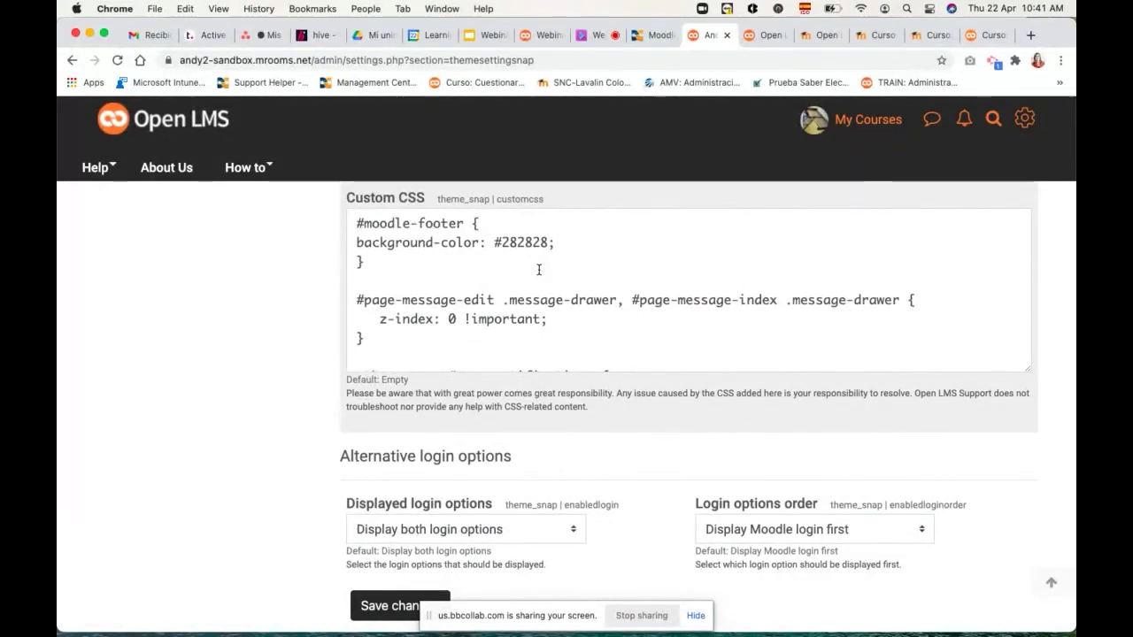
pyautogui.scroll(-6, 539, 269)
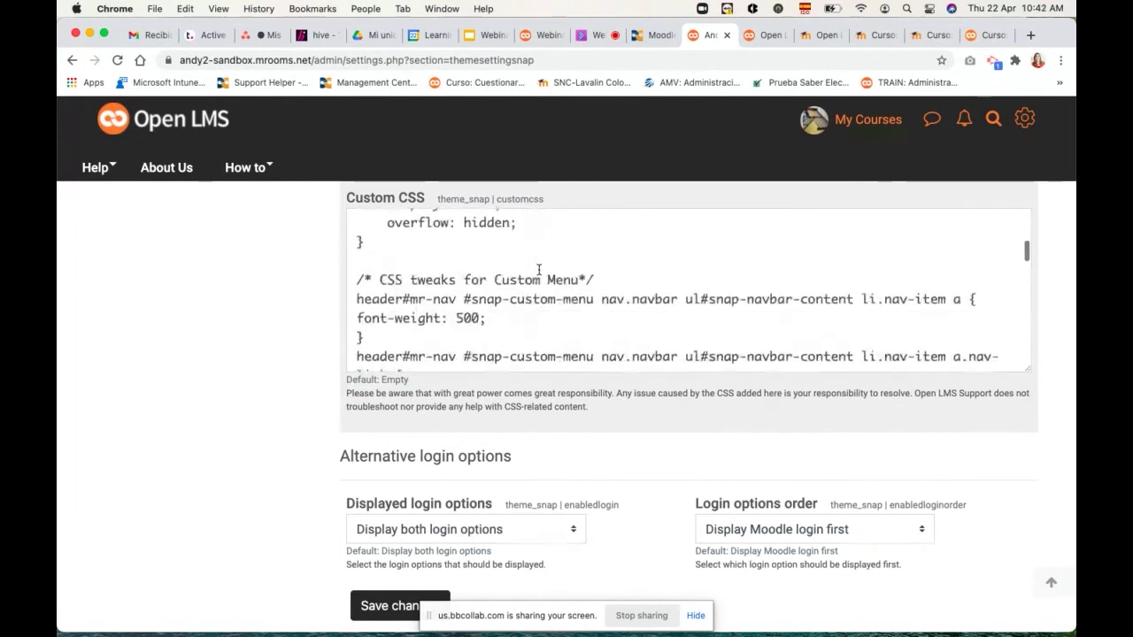
pyautogui.scroll(1, 292, 337)
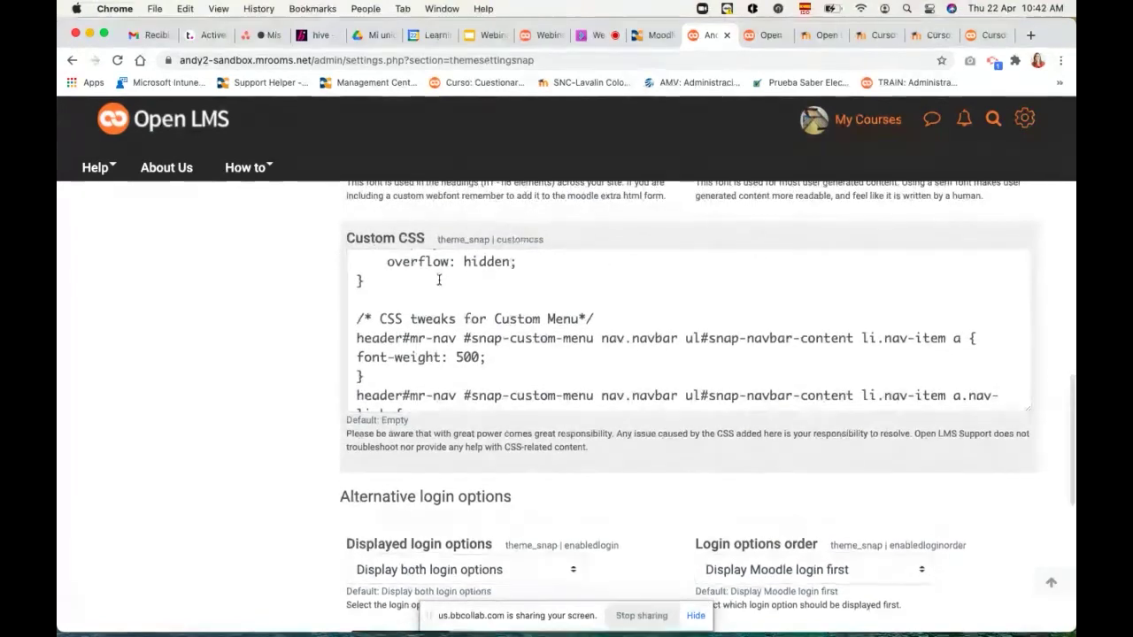
pyautogui.scroll(-4, 238, 379)
pyautogui.scroll(15, 238, 379)
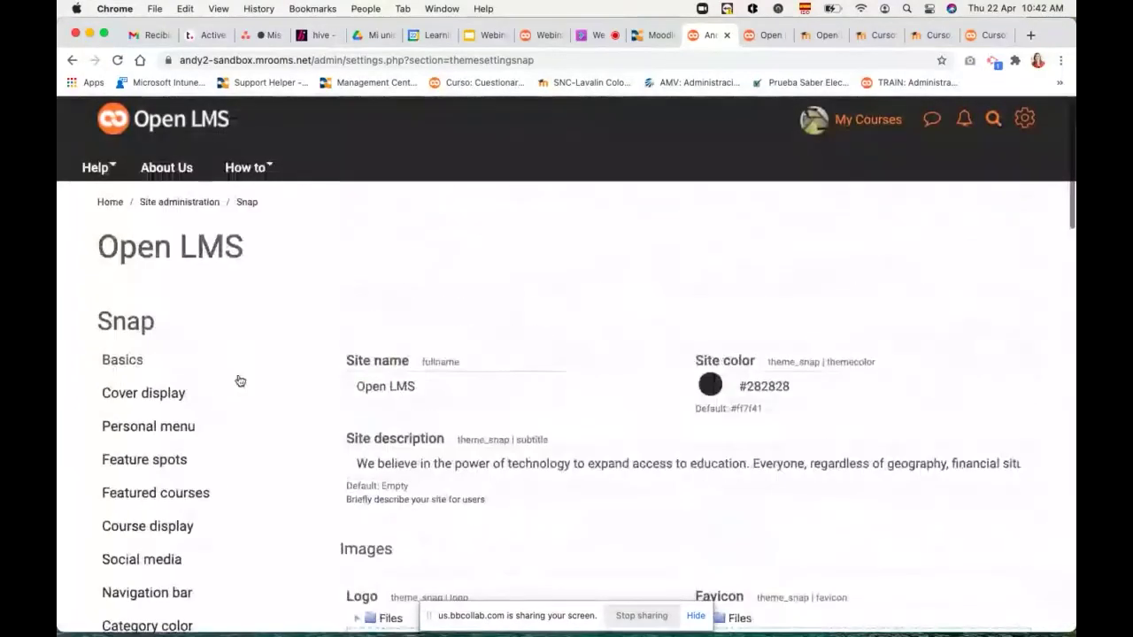
# Open the Cover display settings and compare the Cover image with the site home page, continuing to the Cover carousel section.
pyautogui.click(137, 397)
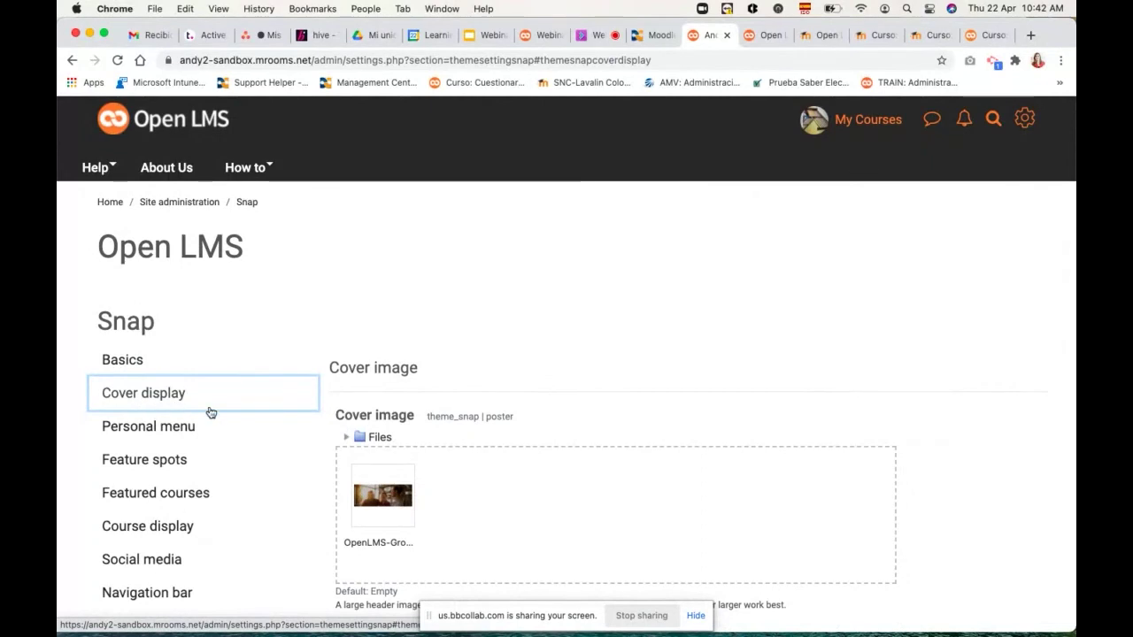
pyautogui.click(765, 39)
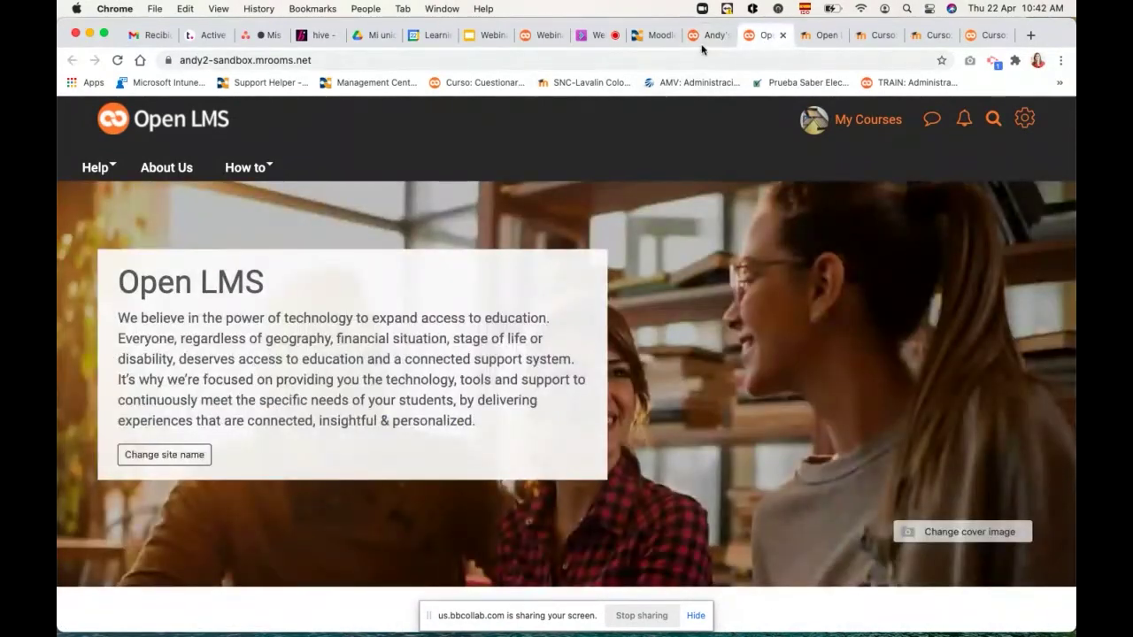
pyautogui.click(708, 36)
pyautogui.scroll(-2, 607, 362)
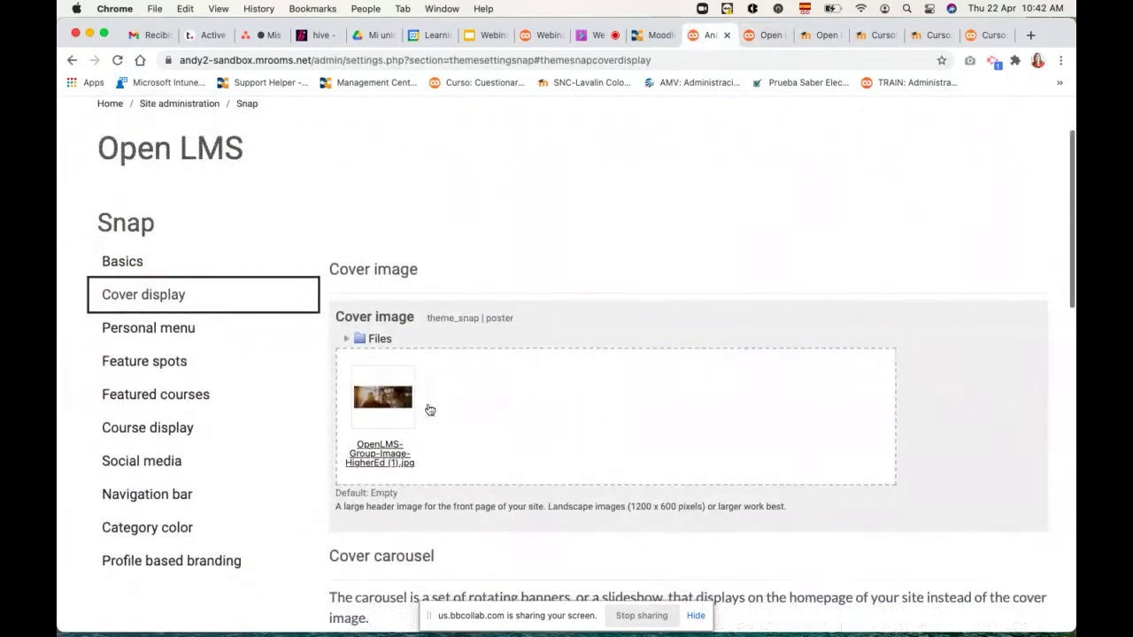
pyautogui.scroll(-1, 566, 399)
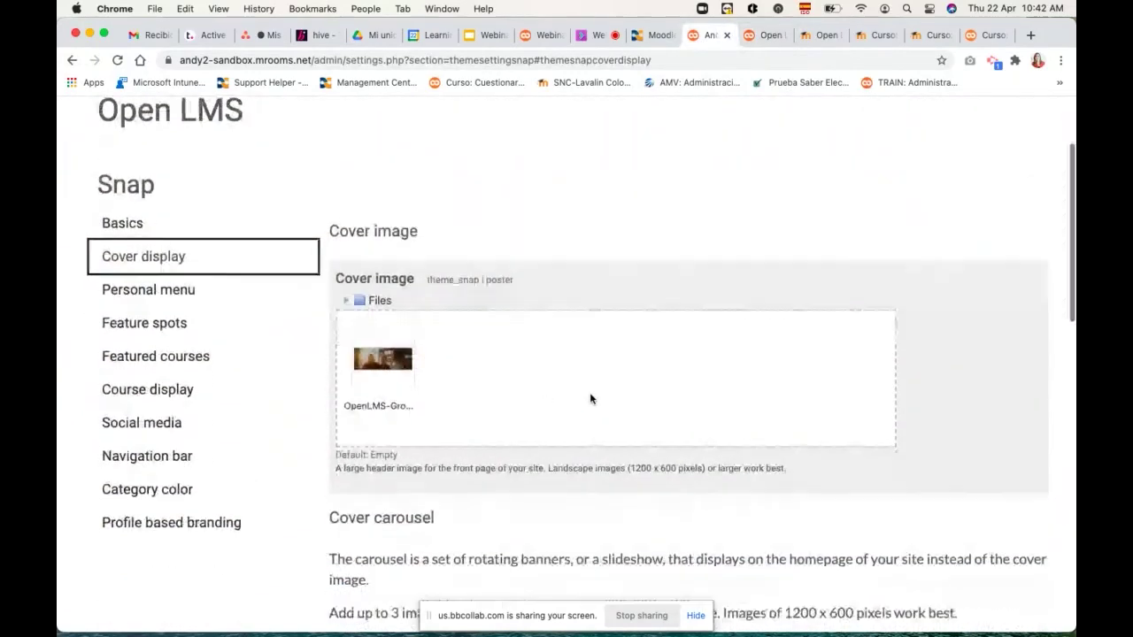
pyautogui.scroll(-5, 592, 399)
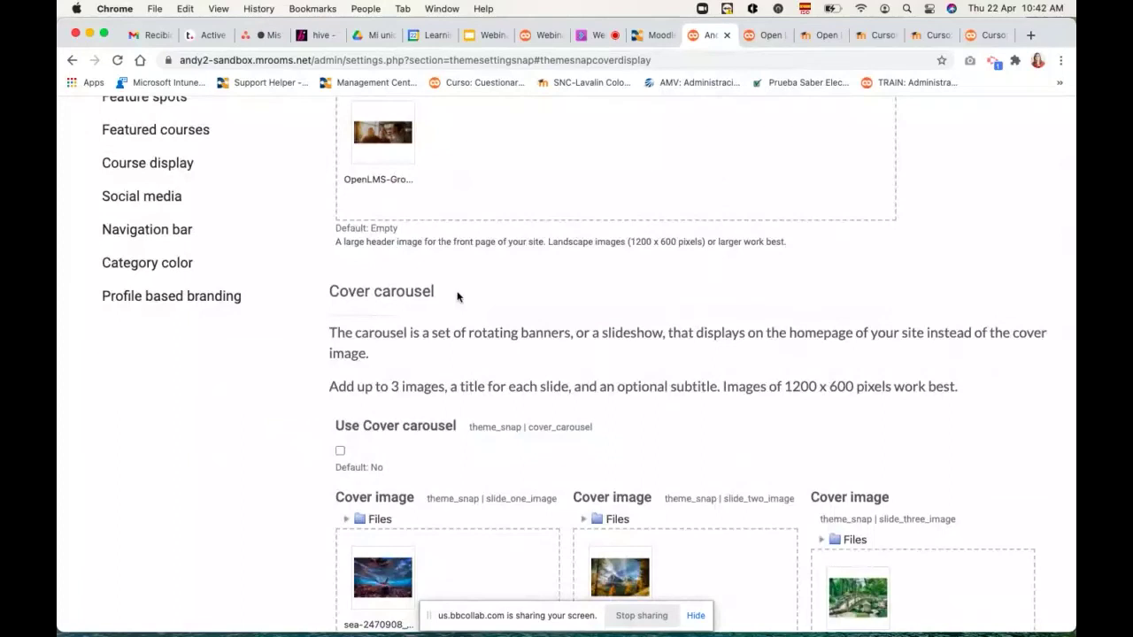
# Enable Use Cover carousel with the existing Swimming, Climbing and Crossing slides and save the Snap settings.
pyautogui.click(766, 35)
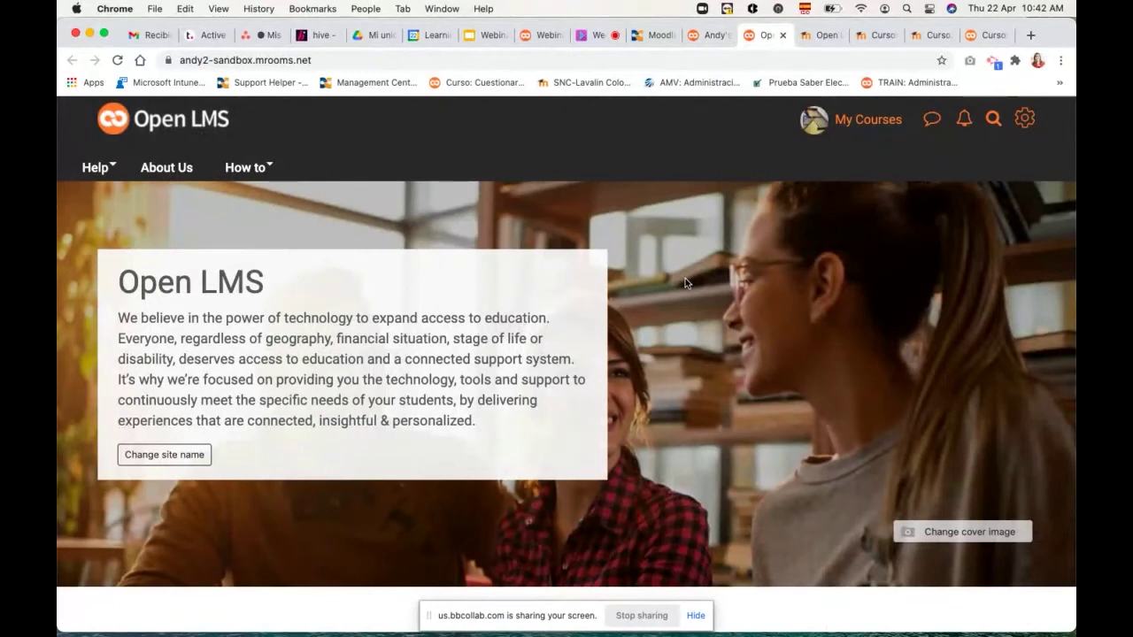
pyautogui.click(703, 37)
pyautogui.scroll(-2, 469, 366)
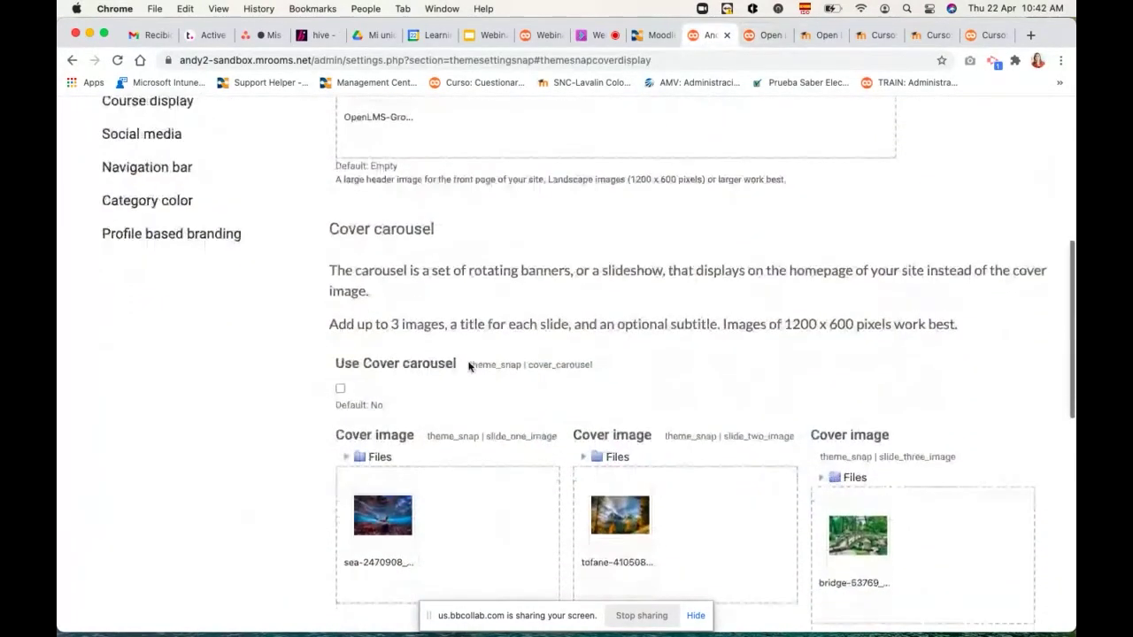
pyautogui.scroll(-2, 469, 366)
pyautogui.click(340, 320)
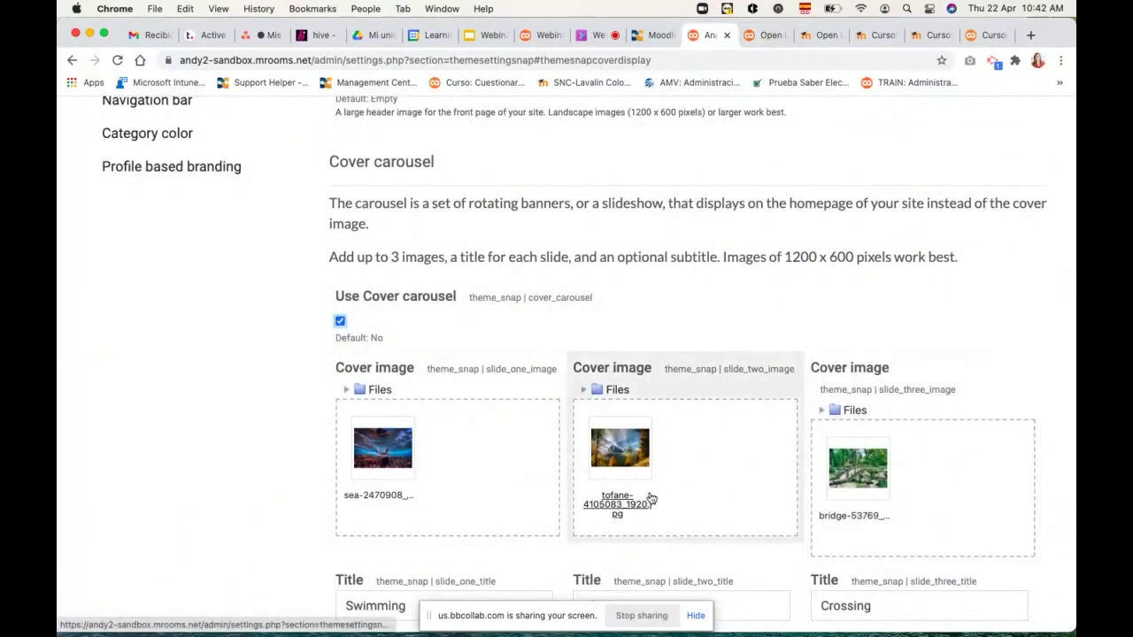
pyautogui.scroll(-5, 651, 498)
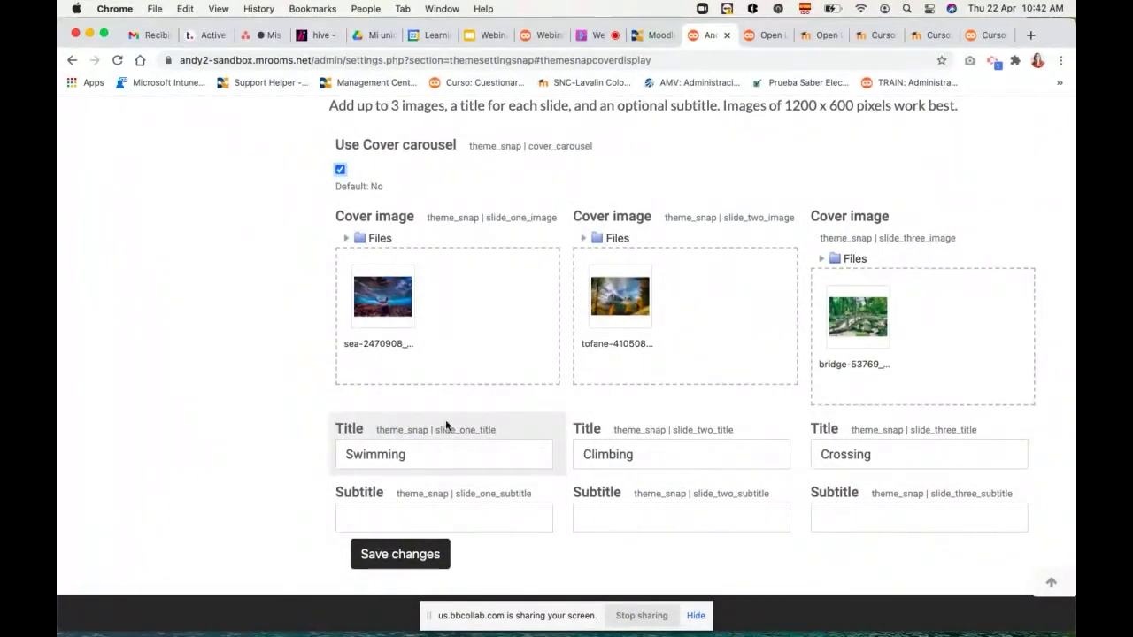
pyautogui.scroll(-3, 430, 407)
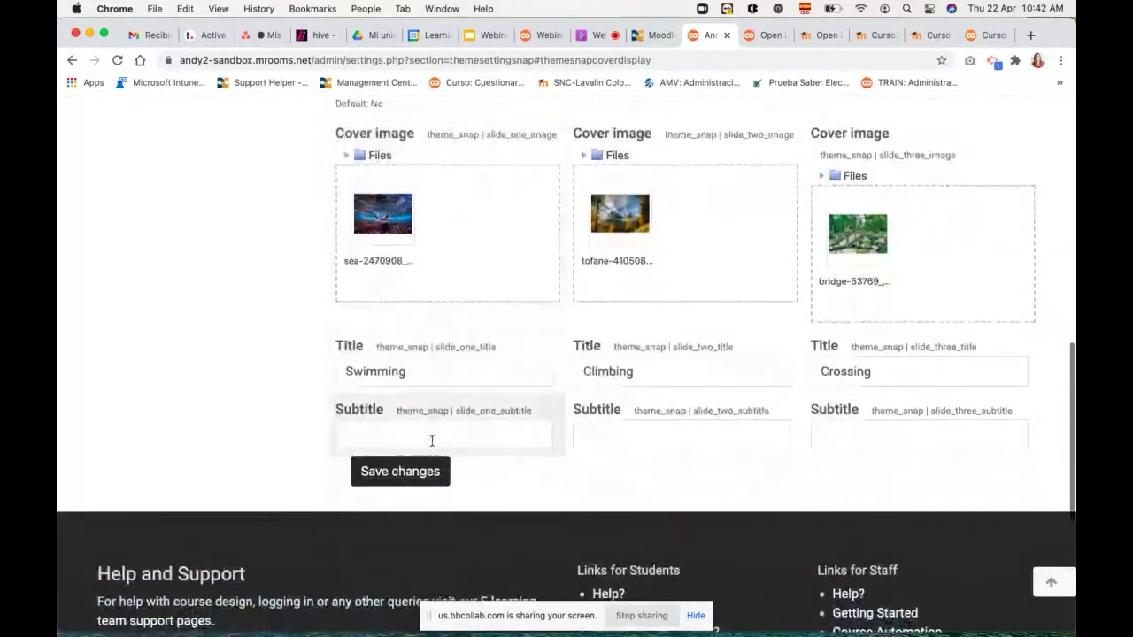
pyautogui.click(414, 480)
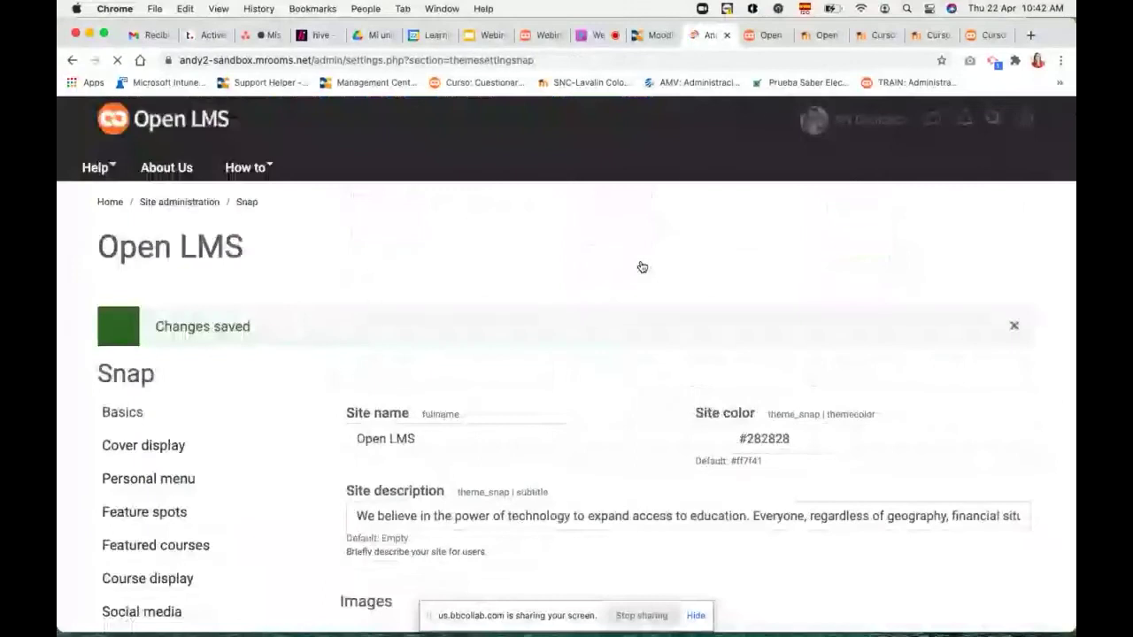
# Reload the site home page and show the Climbing, Crossing and Swimming slides of the cover carousel.
pyautogui.click(766, 35)
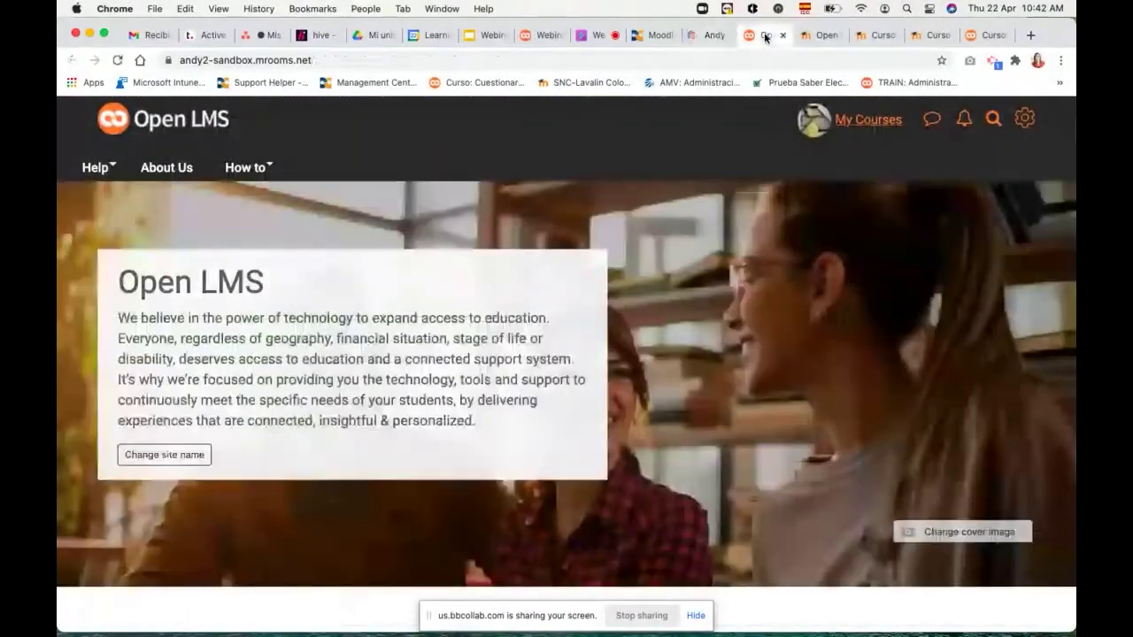
pyautogui.click(117, 60)
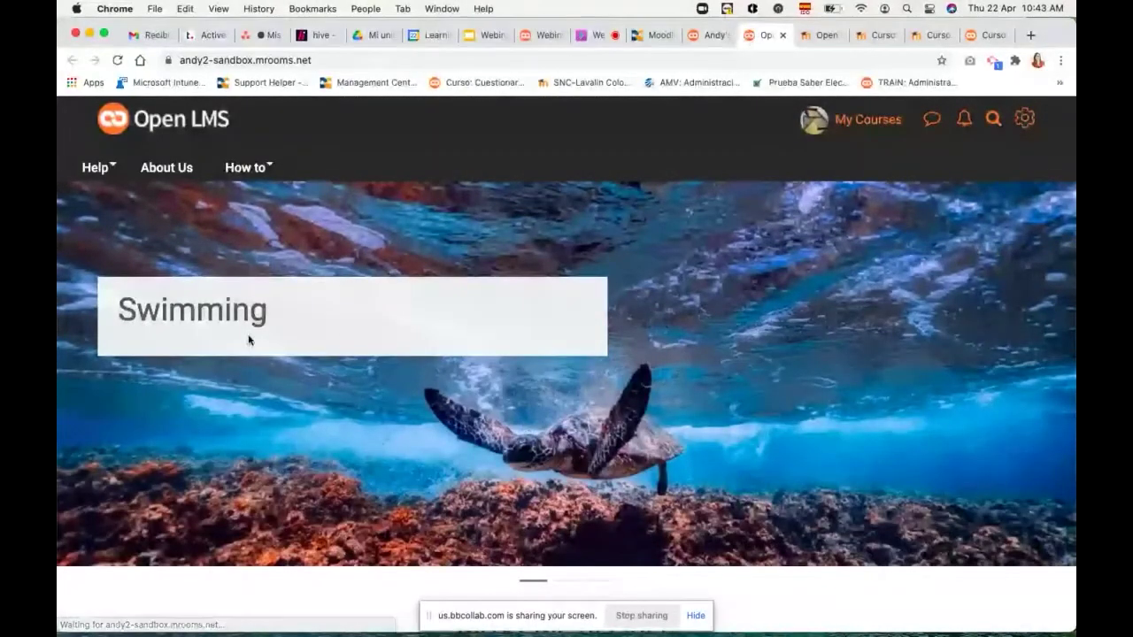
pyautogui.click(572, 584)
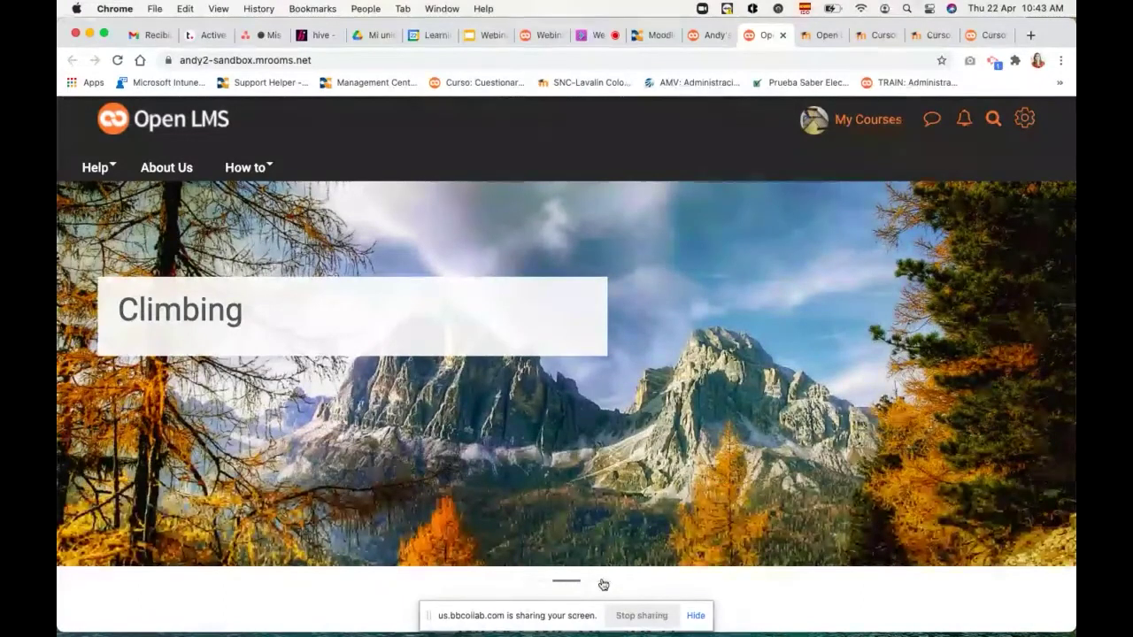
pyautogui.click(602, 584)
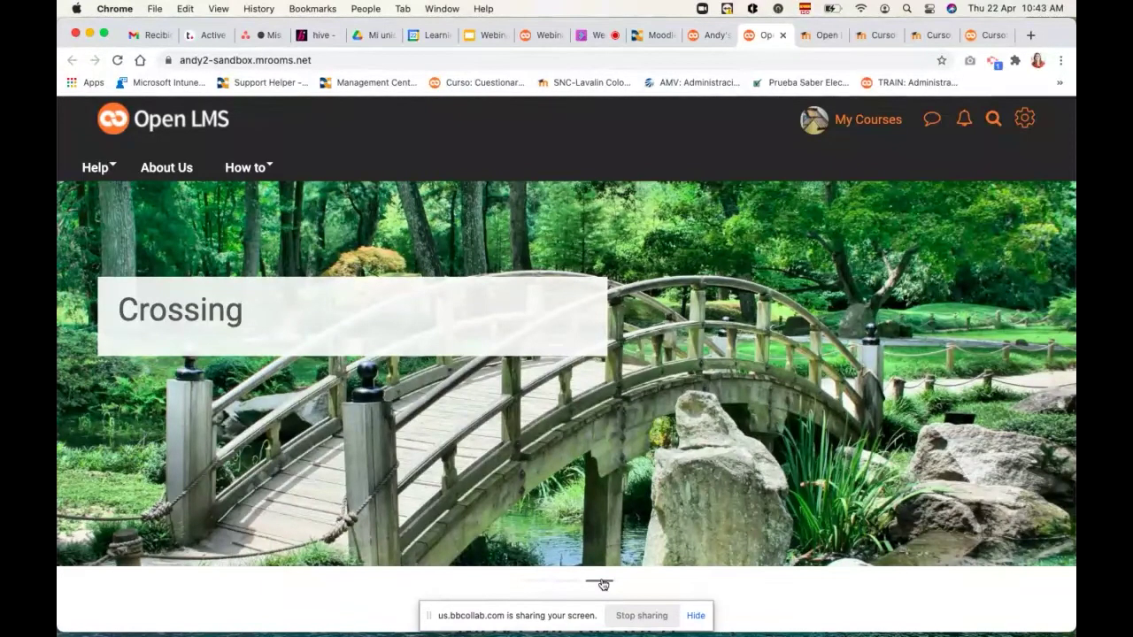
pyautogui.click(531, 582)
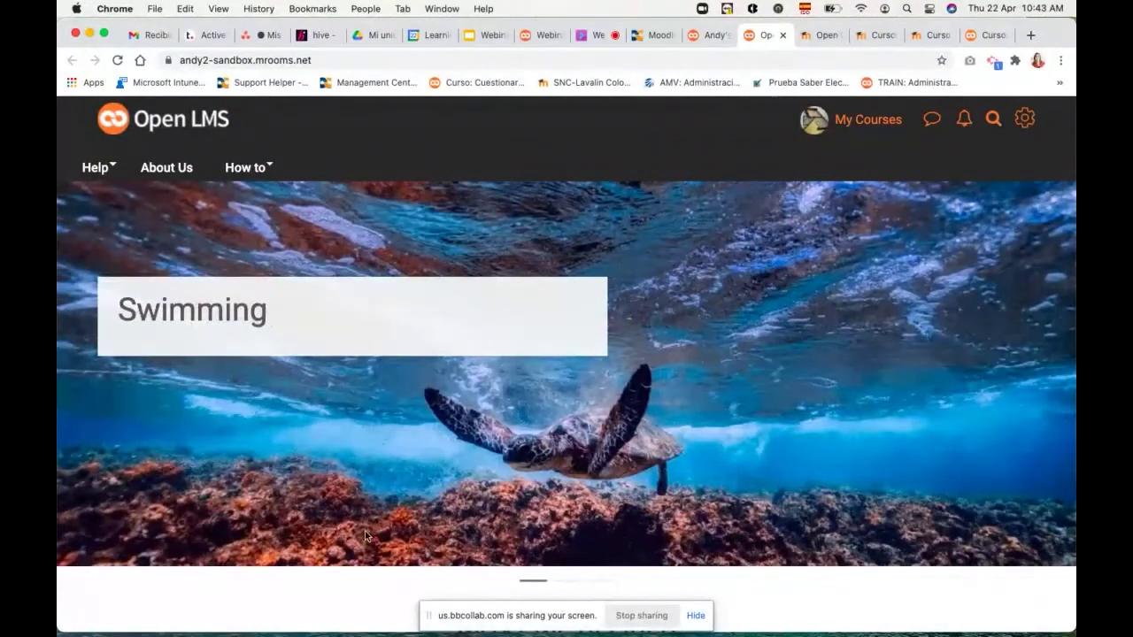
# Return to the Cover display settings in Snap and review the carousel images and slide titles.
pyautogui.click(711, 34)
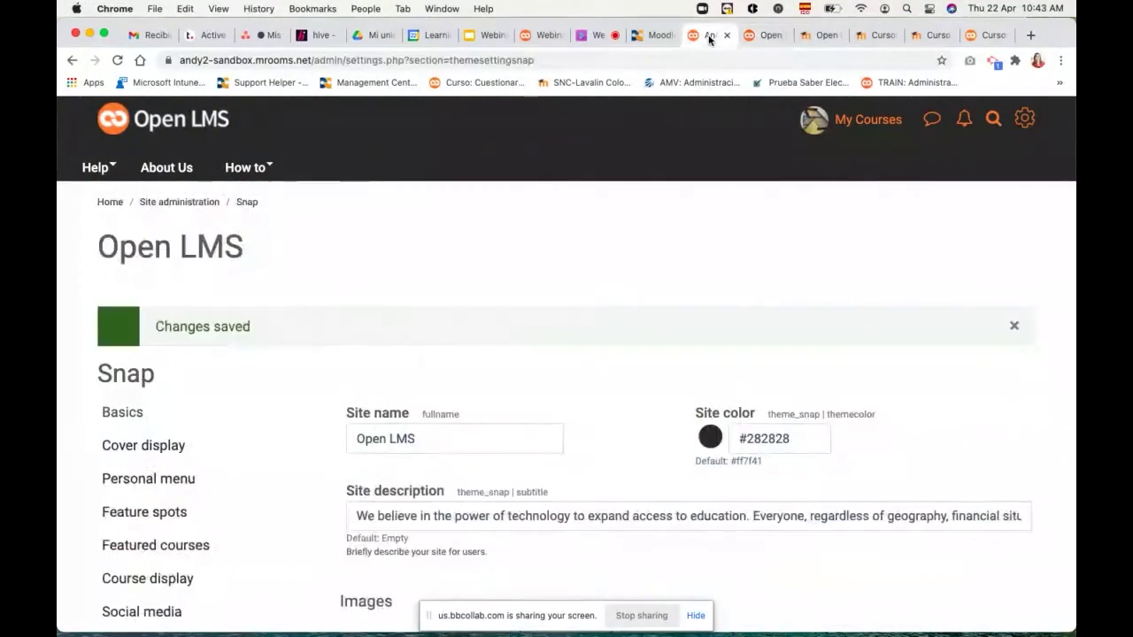
pyautogui.scroll(-5, 504, 413)
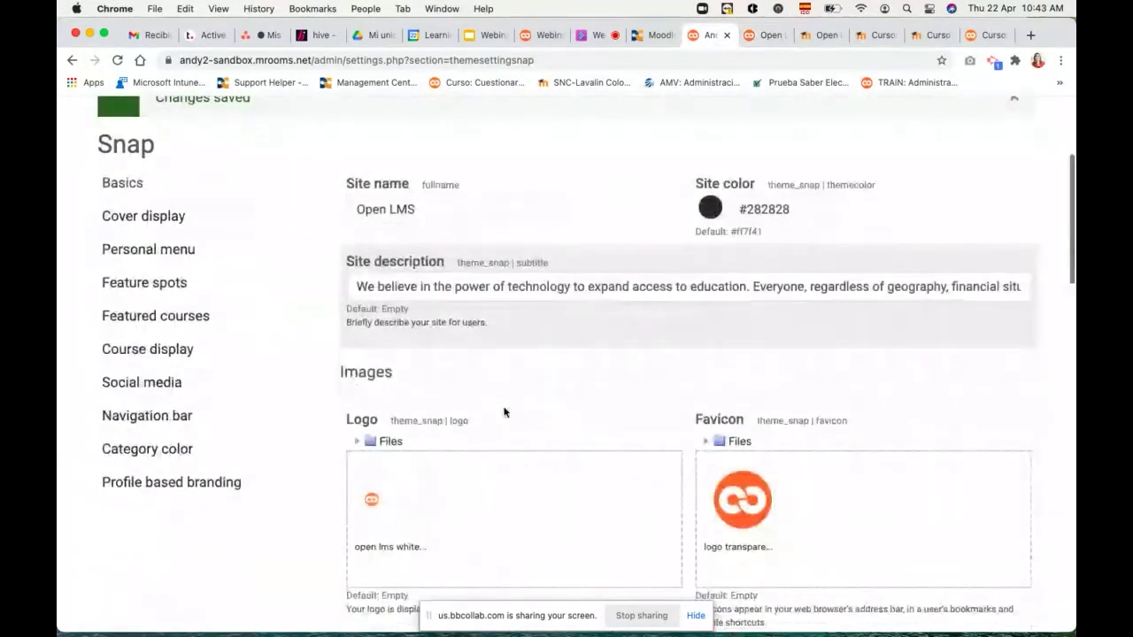
pyautogui.click(148, 216)
pyautogui.scroll(-10, 494, 380)
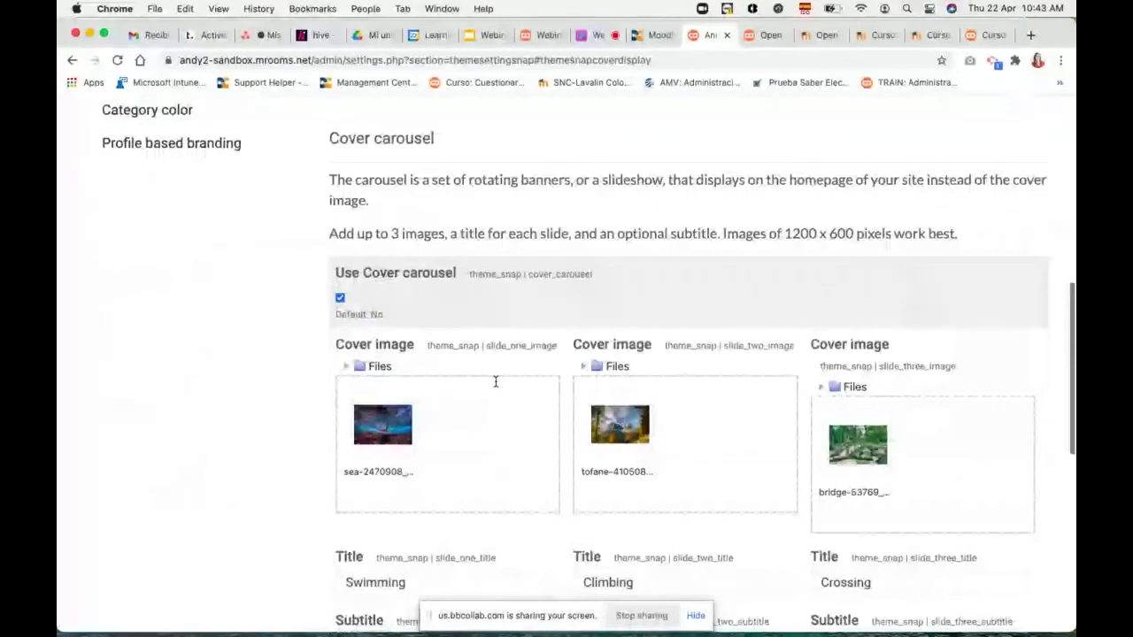
pyautogui.scroll(10, 495, 385)
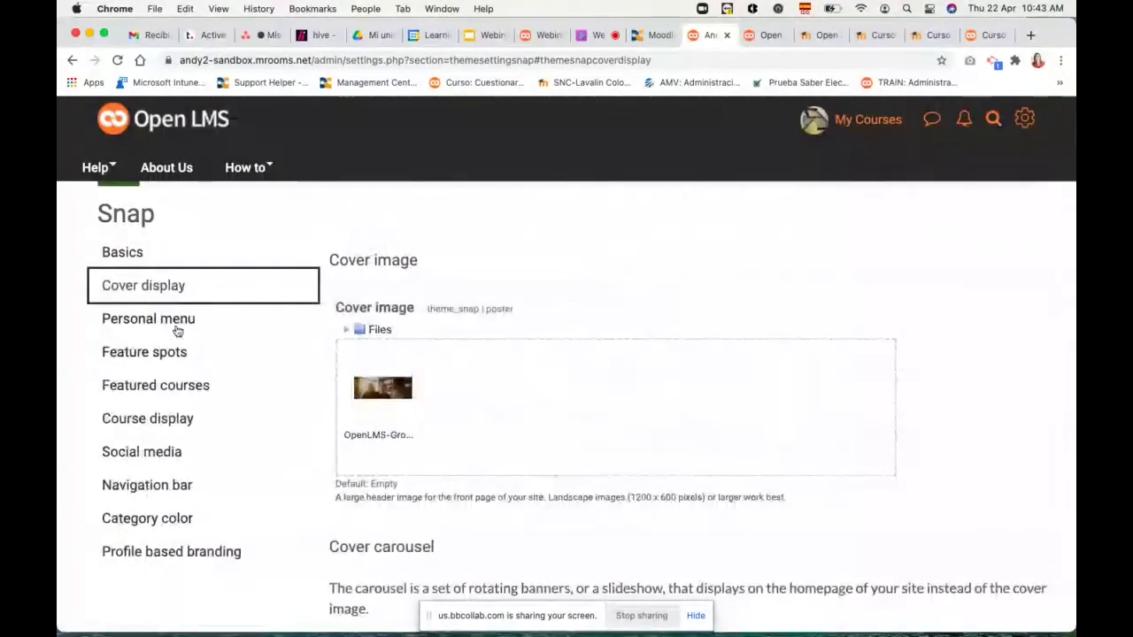
# Open the Personal menu settings and compare their options with the My Courses personal menu on the site home page.
pyautogui.click(173, 324)
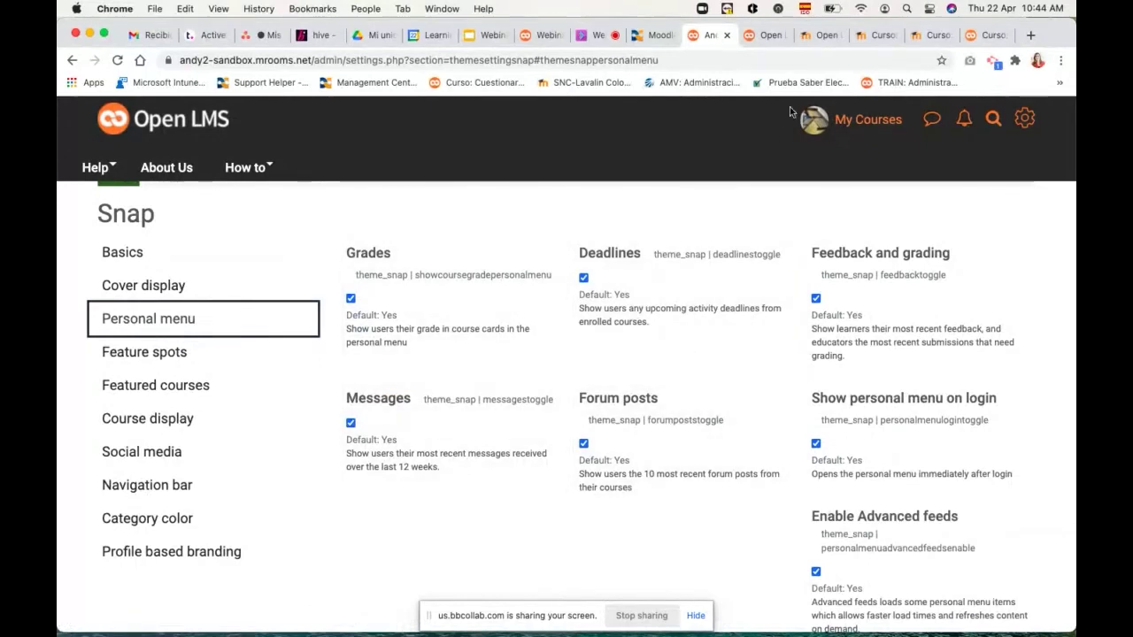
pyautogui.click(770, 38)
pyautogui.click(868, 120)
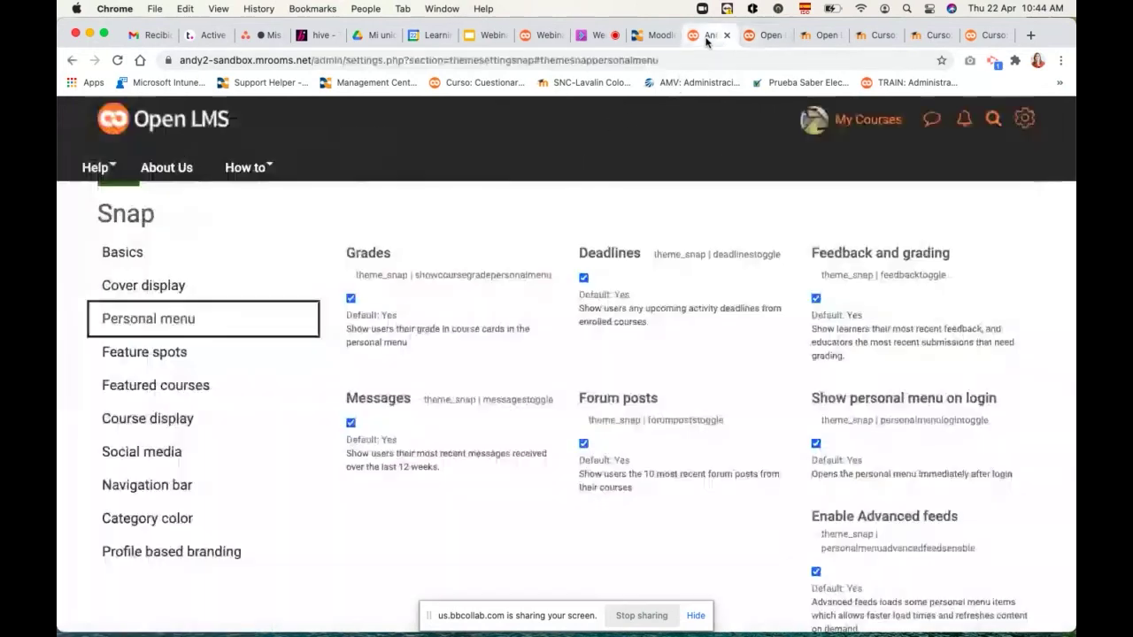
pyautogui.click(707, 39)
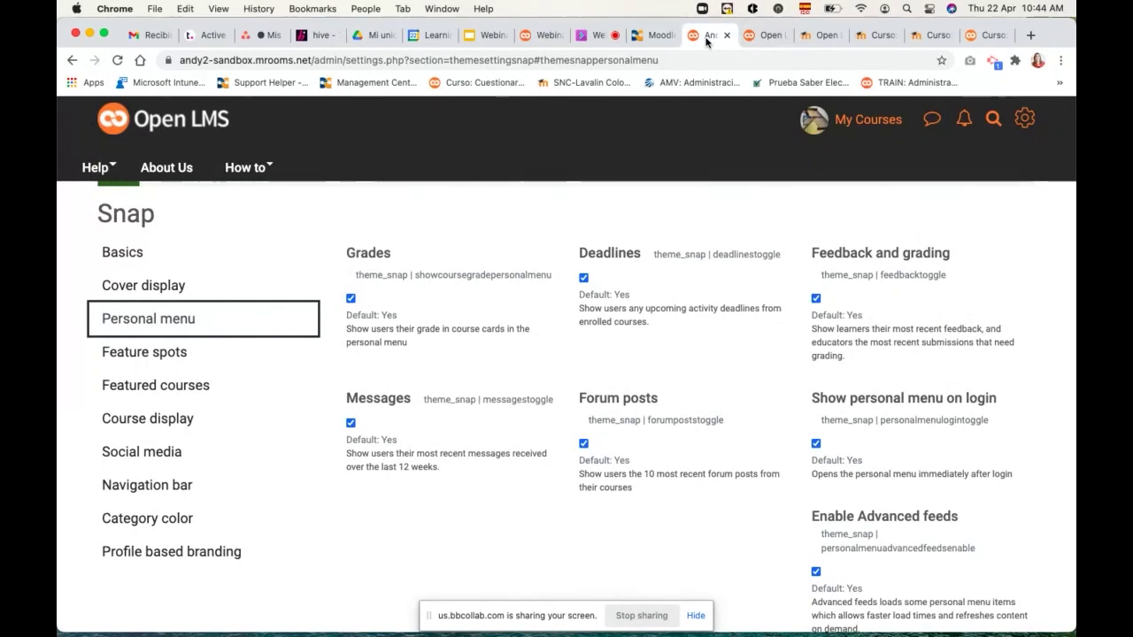
pyautogui.scroll(-1, 354, 194)
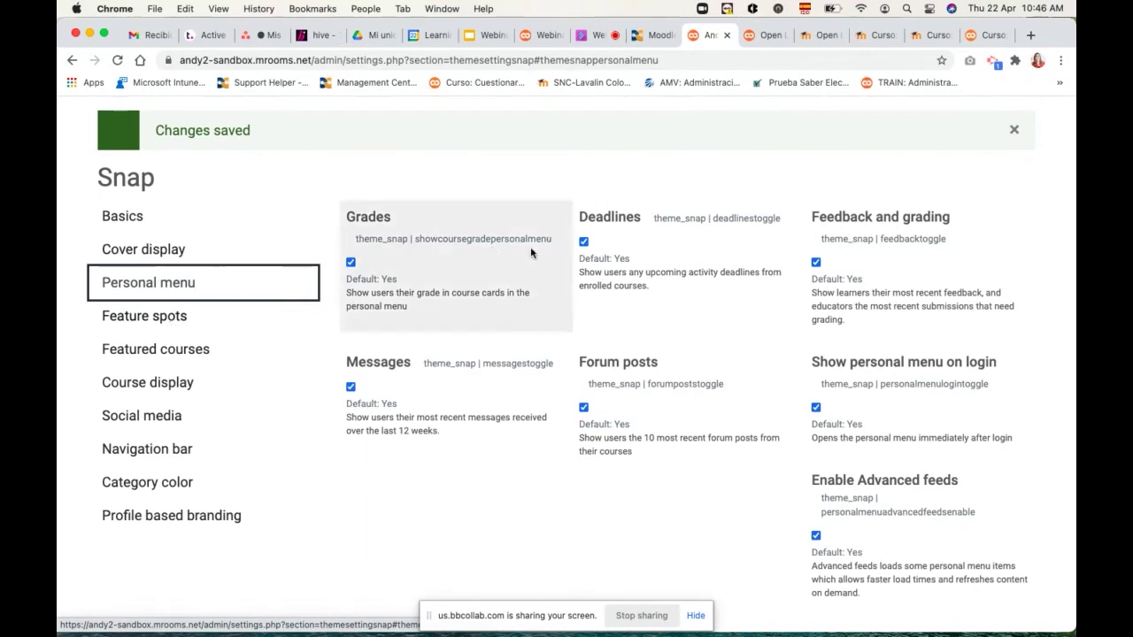
# Open the Feature spots settings and compare them with the WHAT WE DELIVER section on the site home page.
pyautogui.click(139, 319)
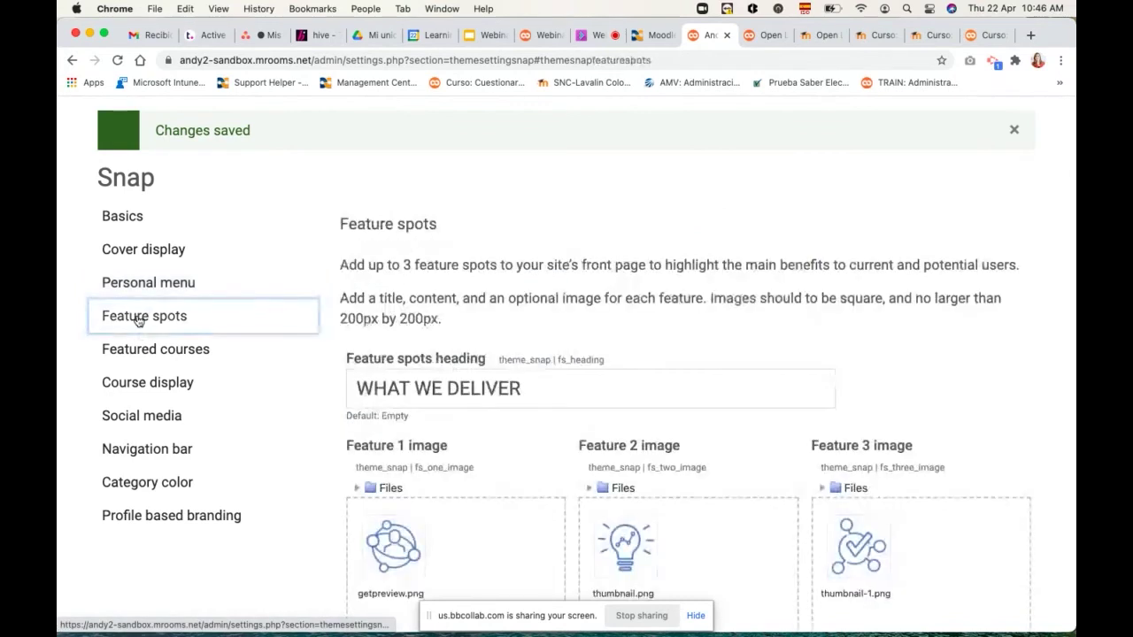
pyautogui.click(770, 36)
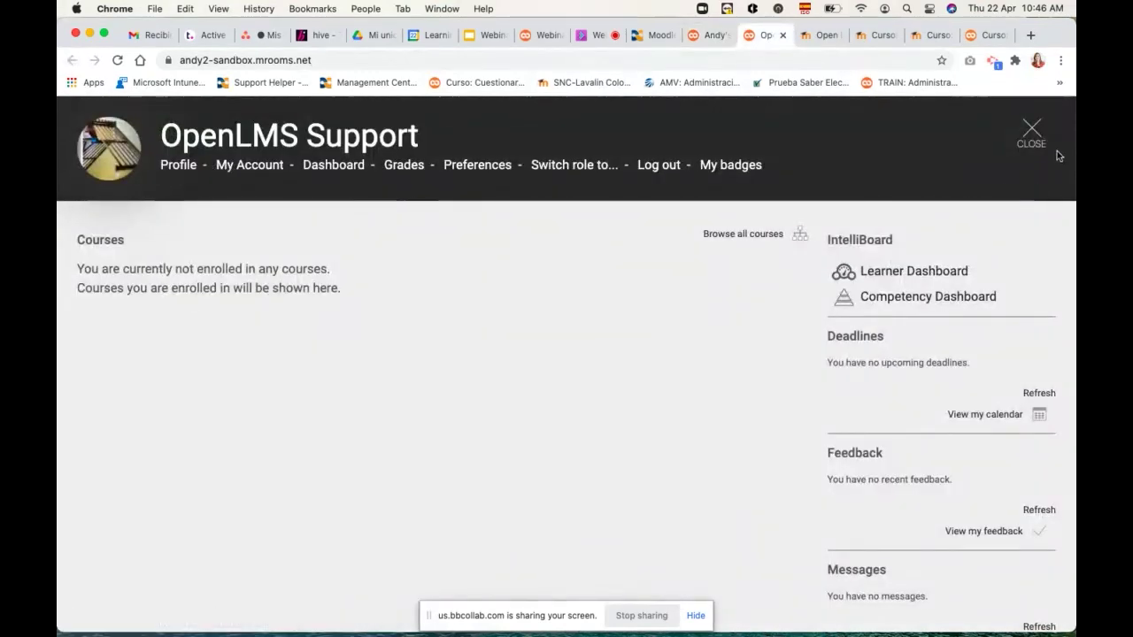
pyautogui.click(1031, 129)
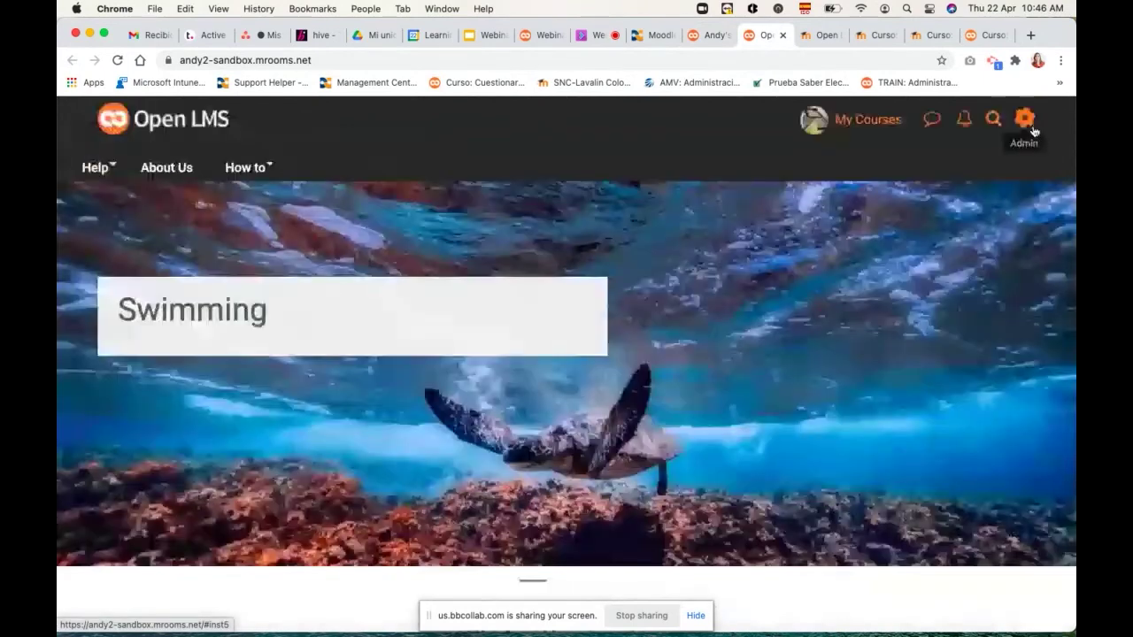
pyautogui.scroll(-3, 412, 336)
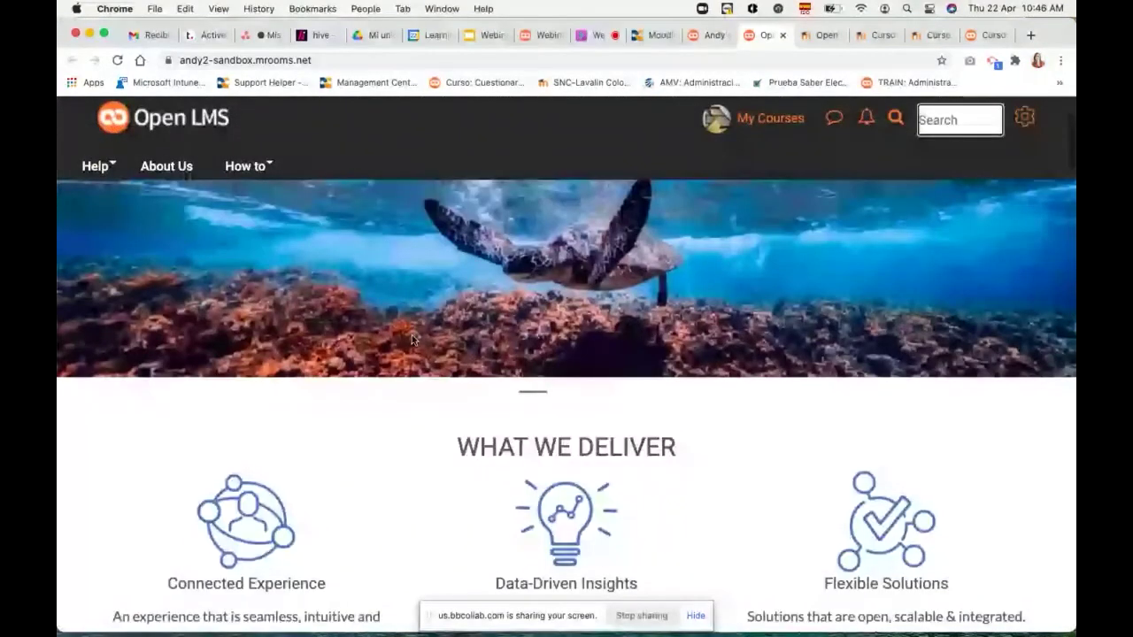
pyautogui.scroll(-2, 411, 334)
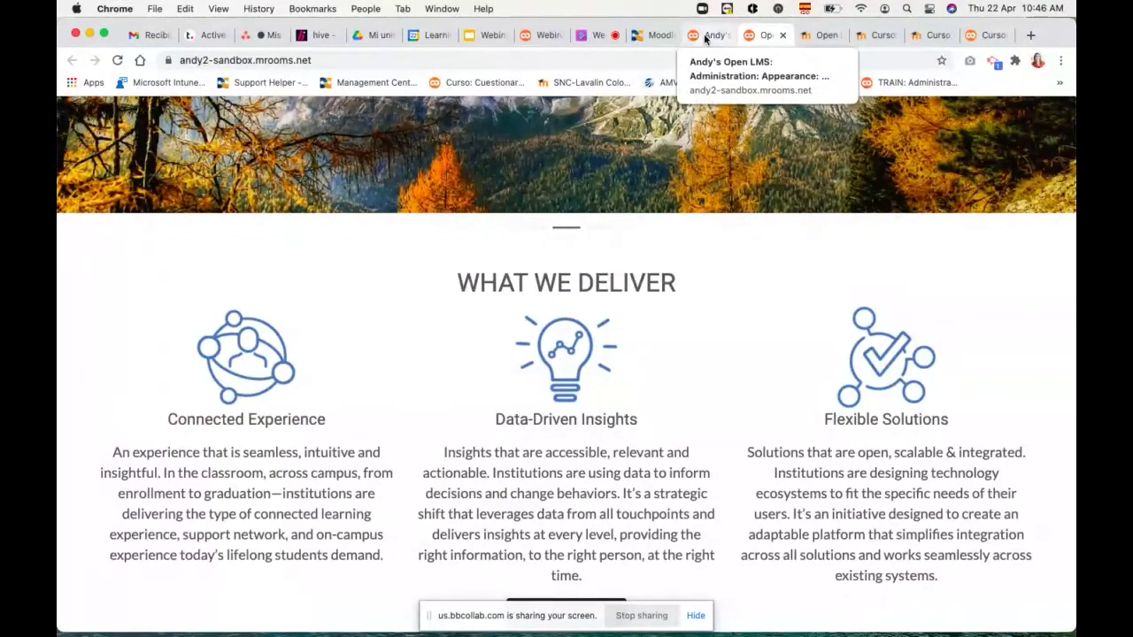
pyautogui.click(704, 33)
pyautogui.scroll(-1, 541, 362)
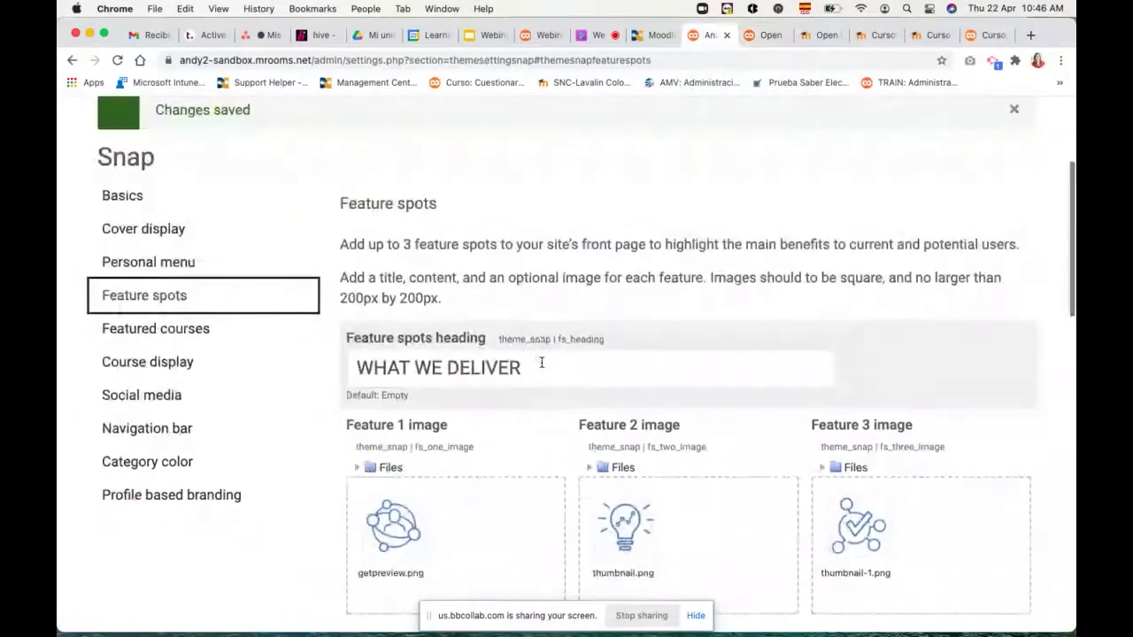
# Review the Feature spots settings in Snap, covering the heading, images, titles, title links, new-window options and content of the three features.
pyautogui.scroll(-2, 540, 362)
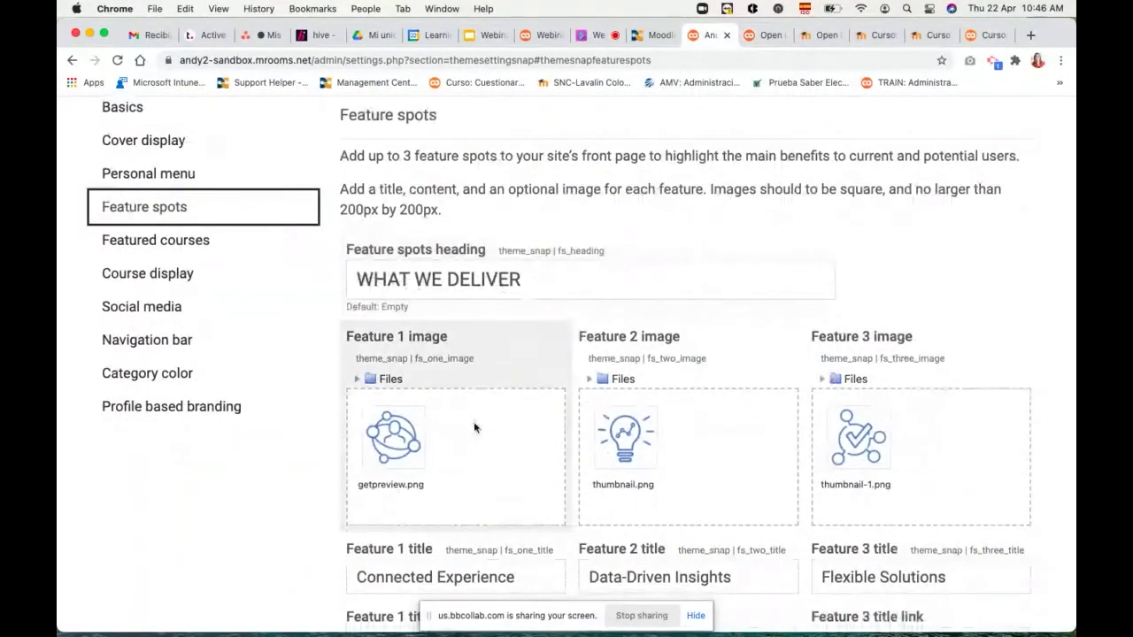
pyautogui.scroll(-3, 473, 427)
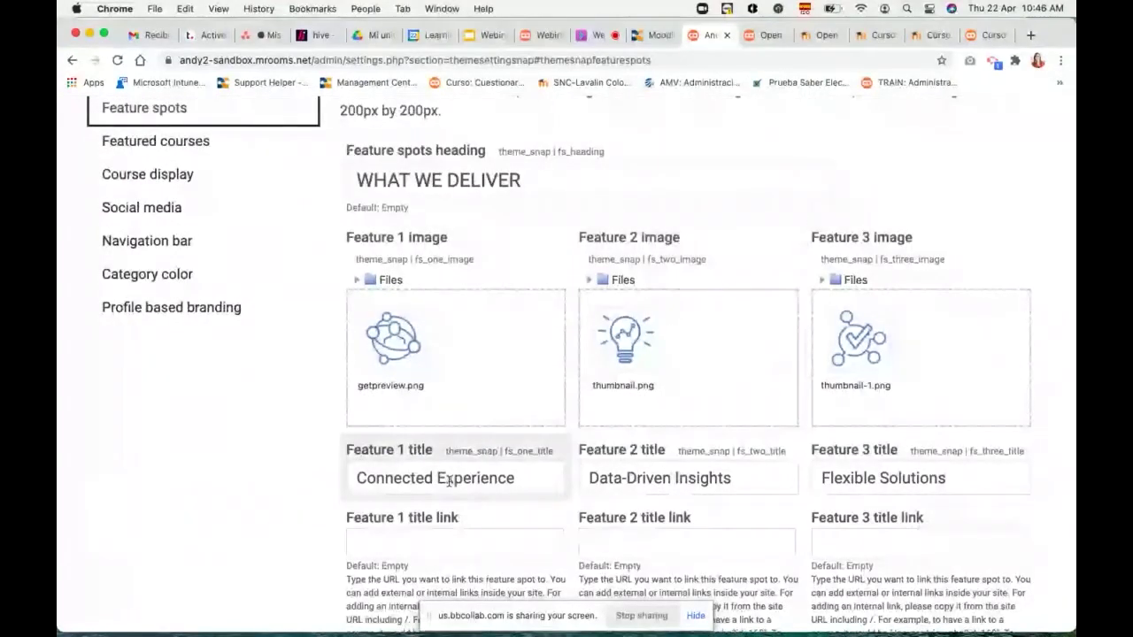
pyautogui.scroll(-1, 478, 474)
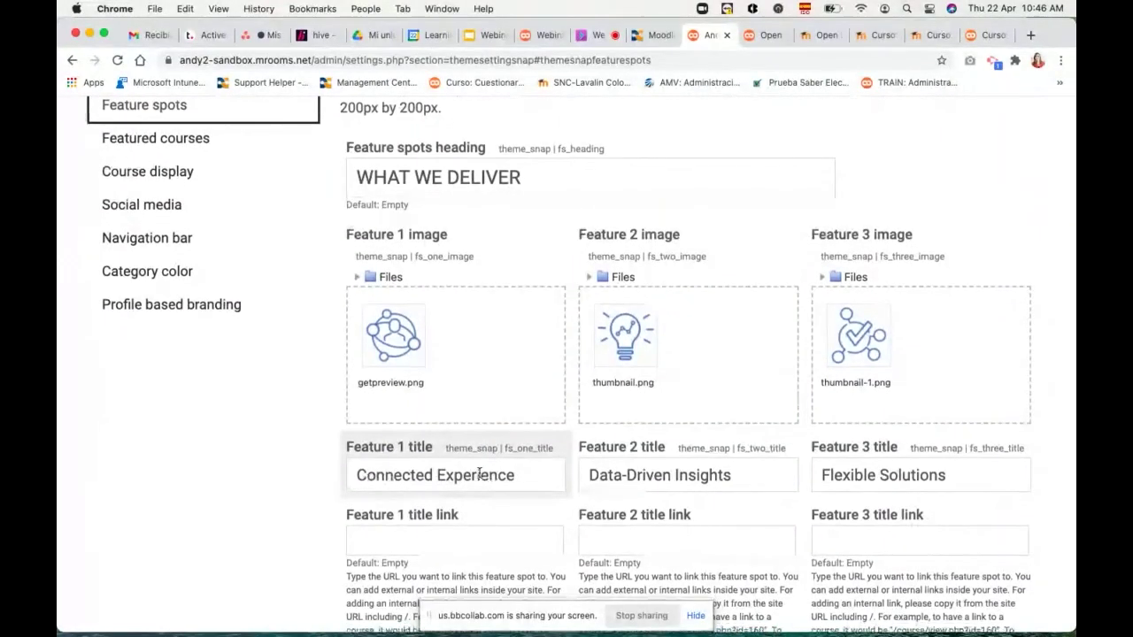
pyautogui.scroll(-3, 479, 474)
pyautogui.scroll(-1, 430, 502)
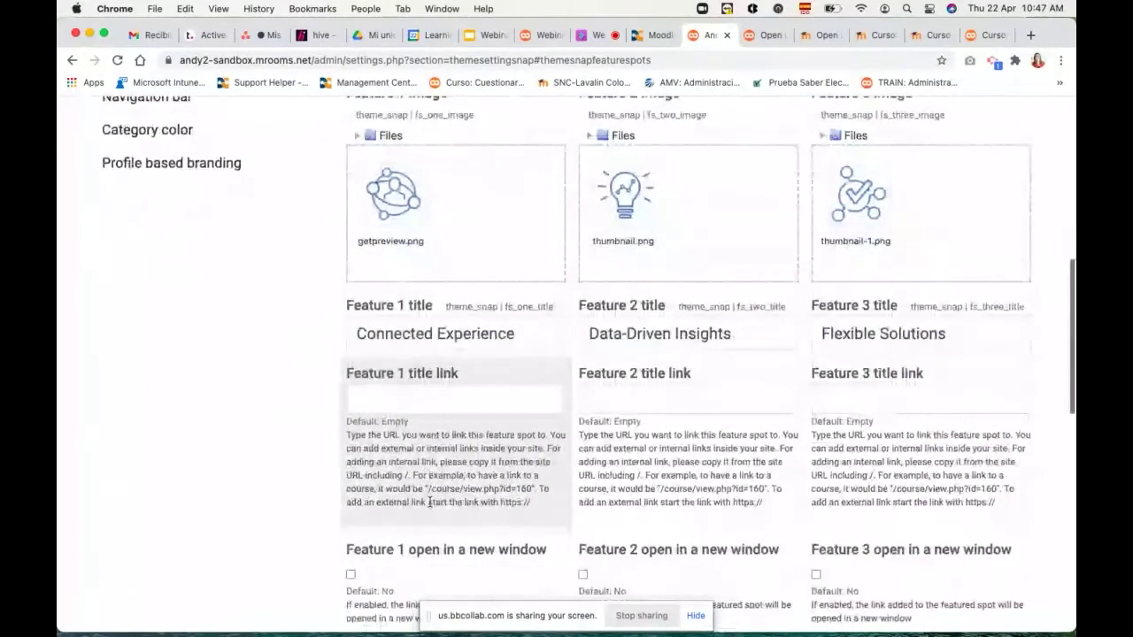
pyautogui.scroll(-5, 430, 501)
pyautogui.scroll(-2, 430, 502)
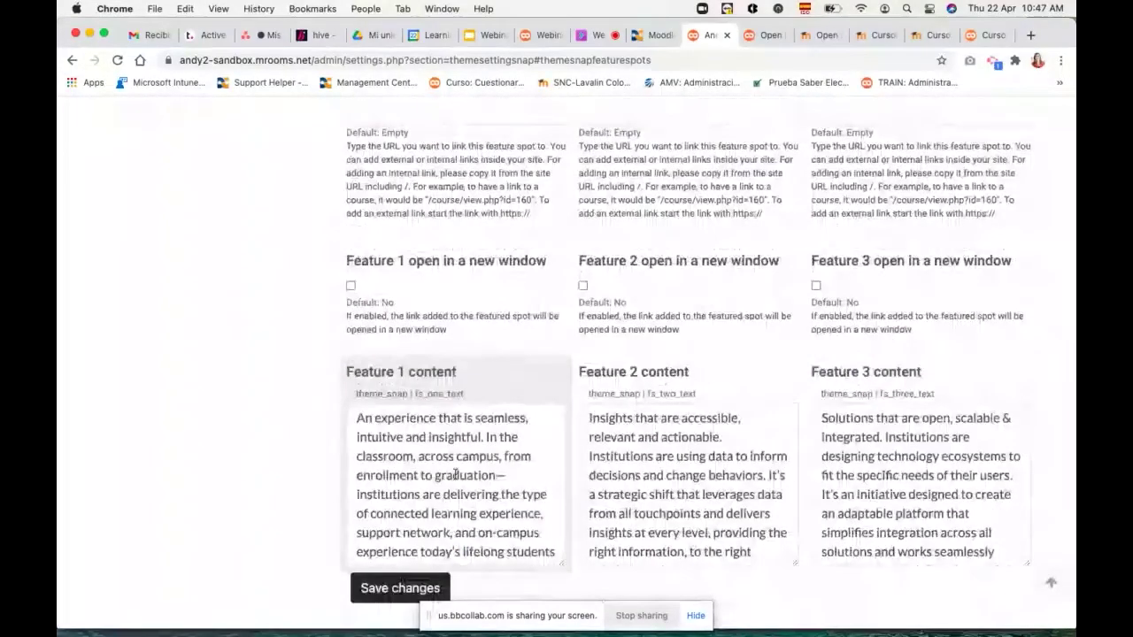
pyautogui.scroll(6, 456, 475)
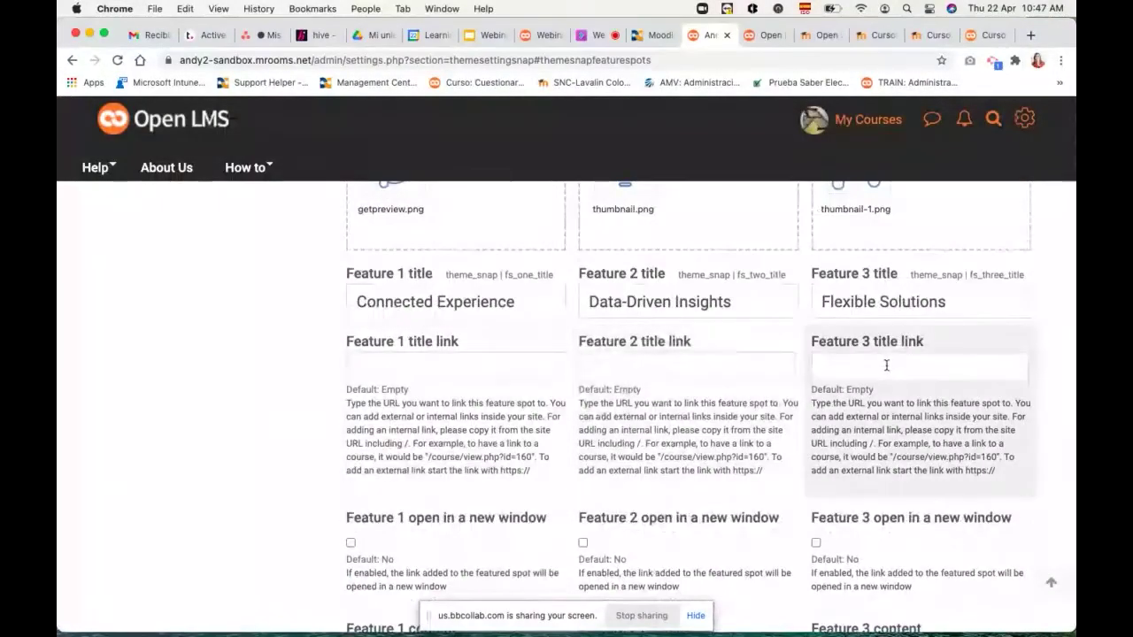
pyautogui.scroll(-3, 709, 449)
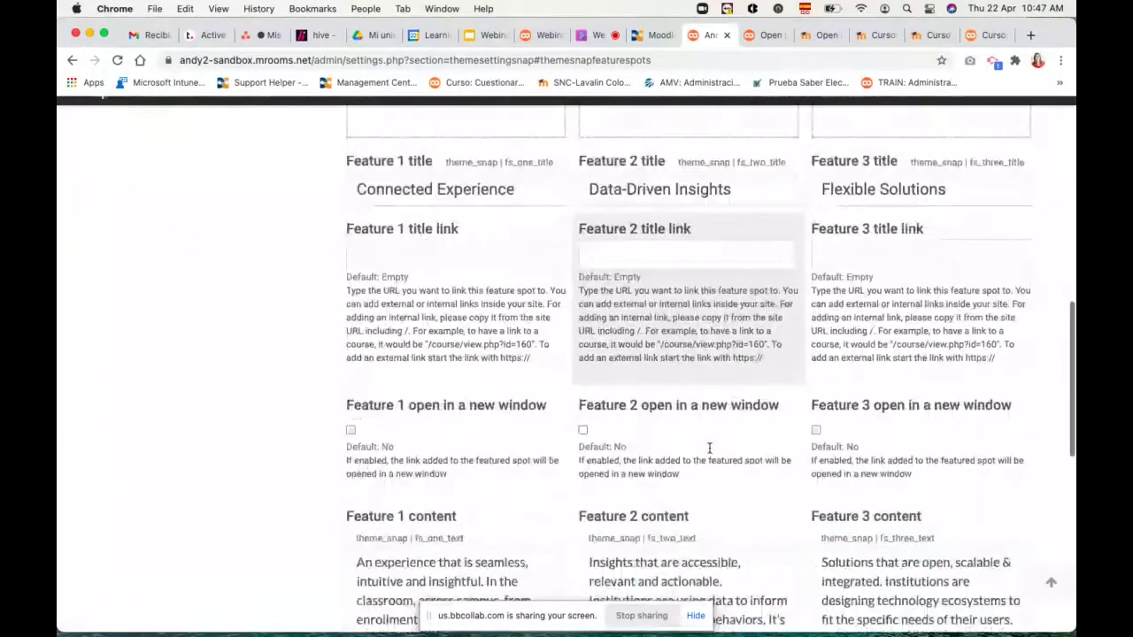
pyautogui.scroll(-7, 709, 448)
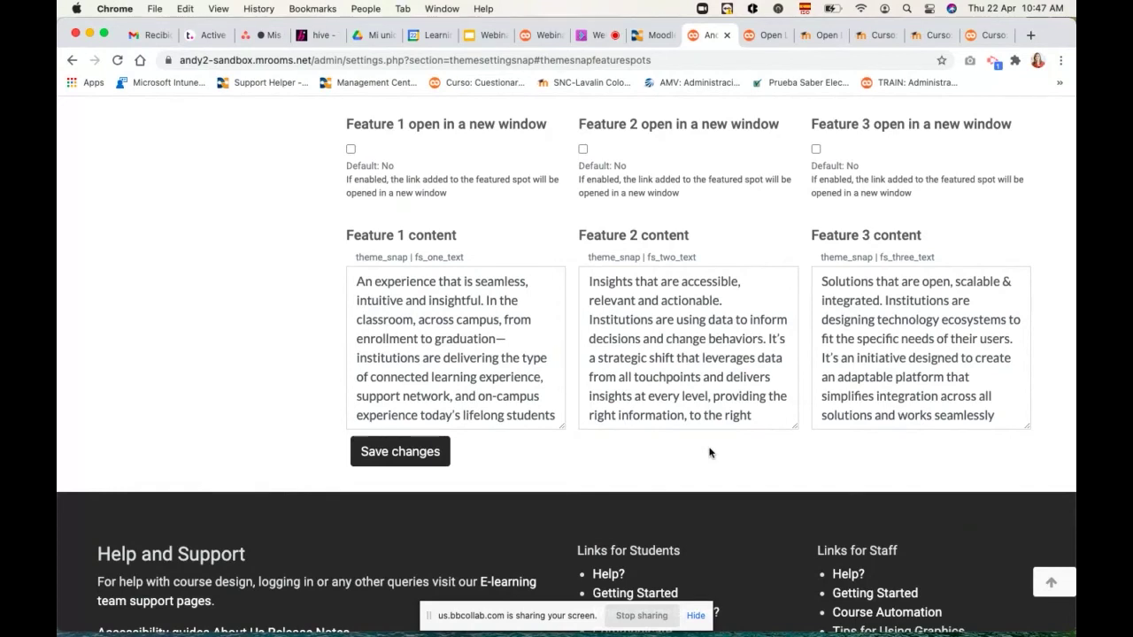
# Switch to the Moodlerooms site home page and examine its text sections, activities and Site news for comparison with Snap's feature spots.
pyautogui.hotkey('ctrl', 'Tab')
pyautogui.hotkey('ctrl', 'Tab')
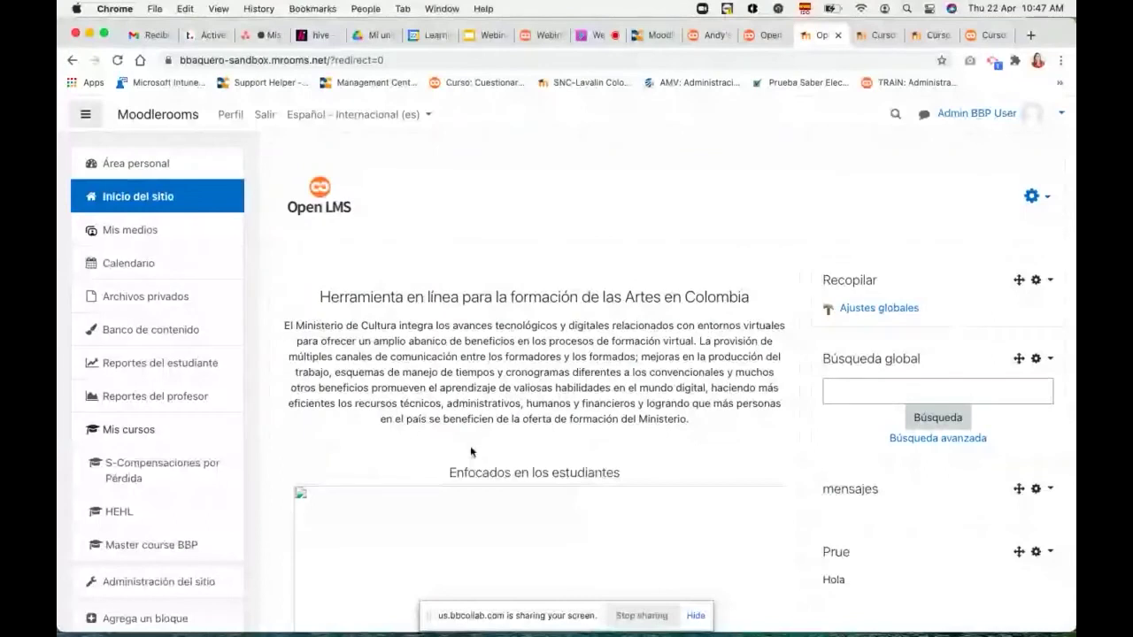
pyautogui.scroll(-10, 470, 445)
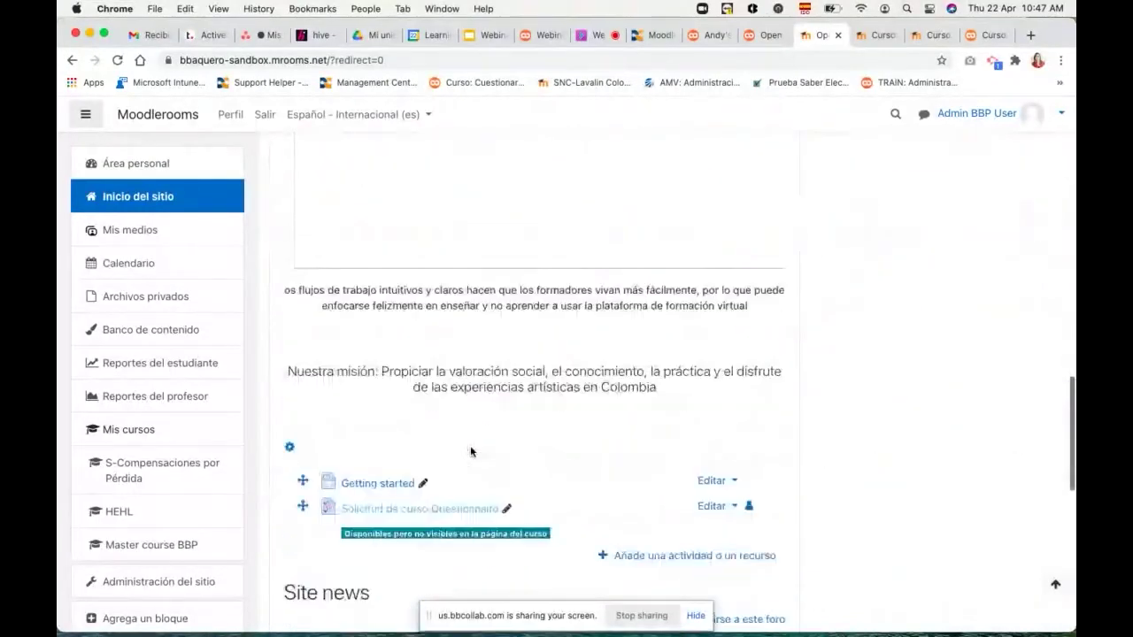
pyautogui.scroll(-5, 470, 445)
pyautogui.scroll(-3, 470, 445)
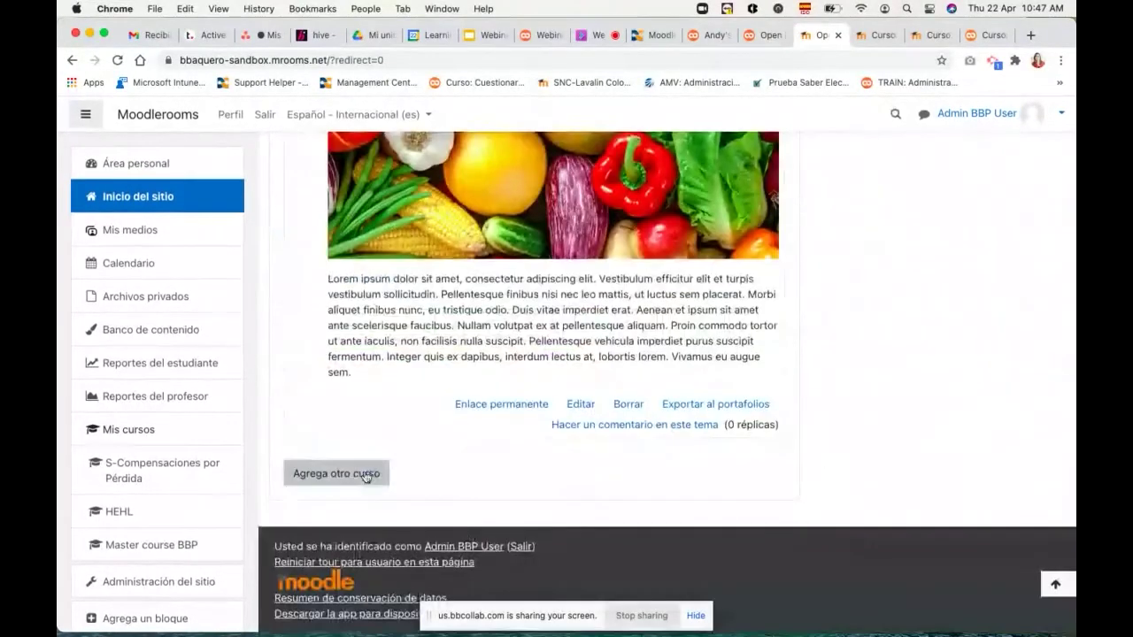
pyautogui.scroll(5, 487, 405)
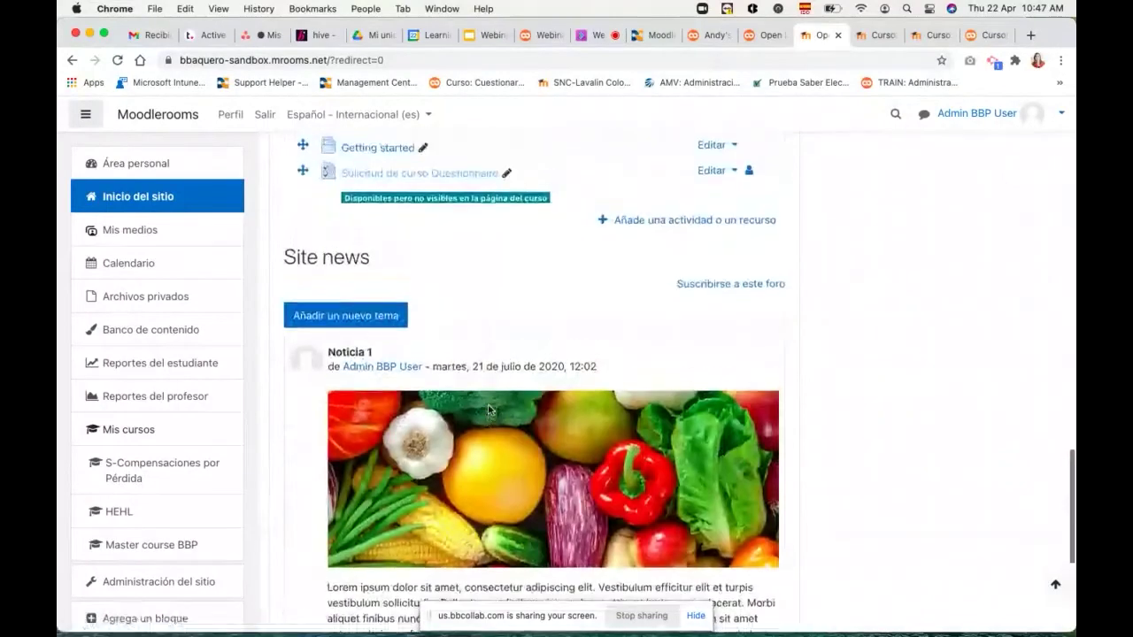
pyautogui.scroll(1, 488, 409)
pyautogui.scroll(1, 640, 324)
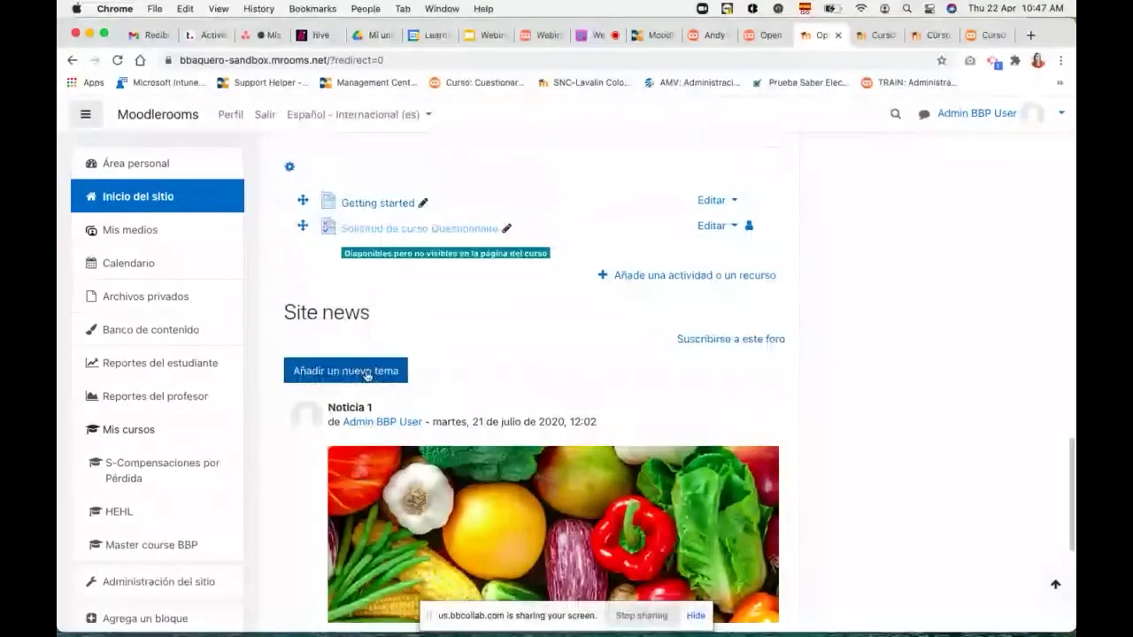
pyautogui.scroll(10, 544, 331)
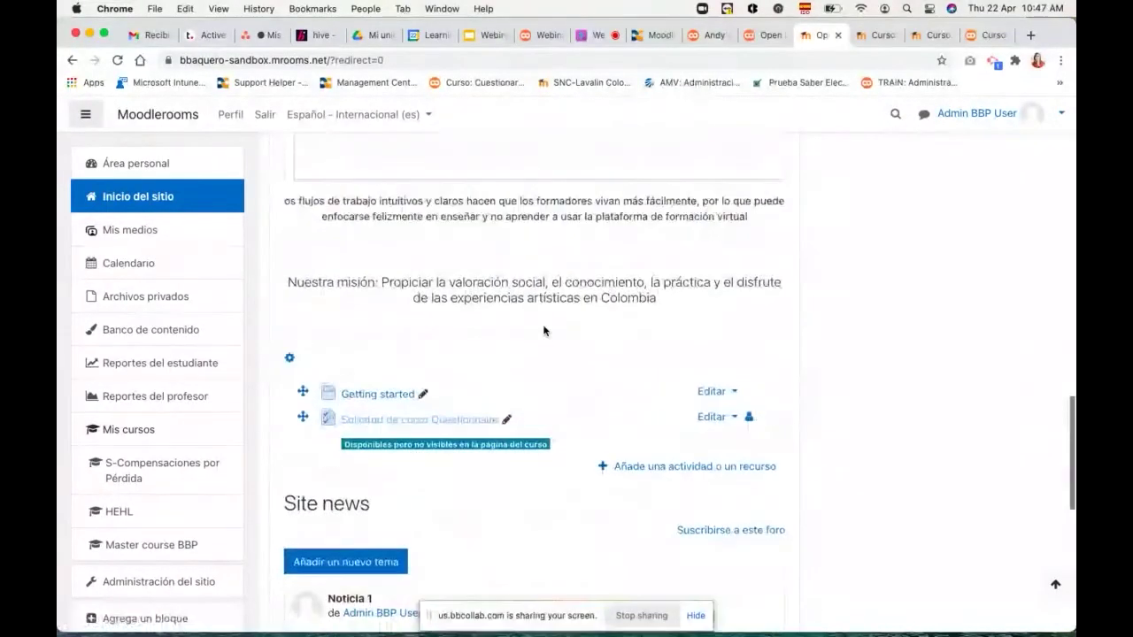
pyautogui.scroll(10, 544, 331)
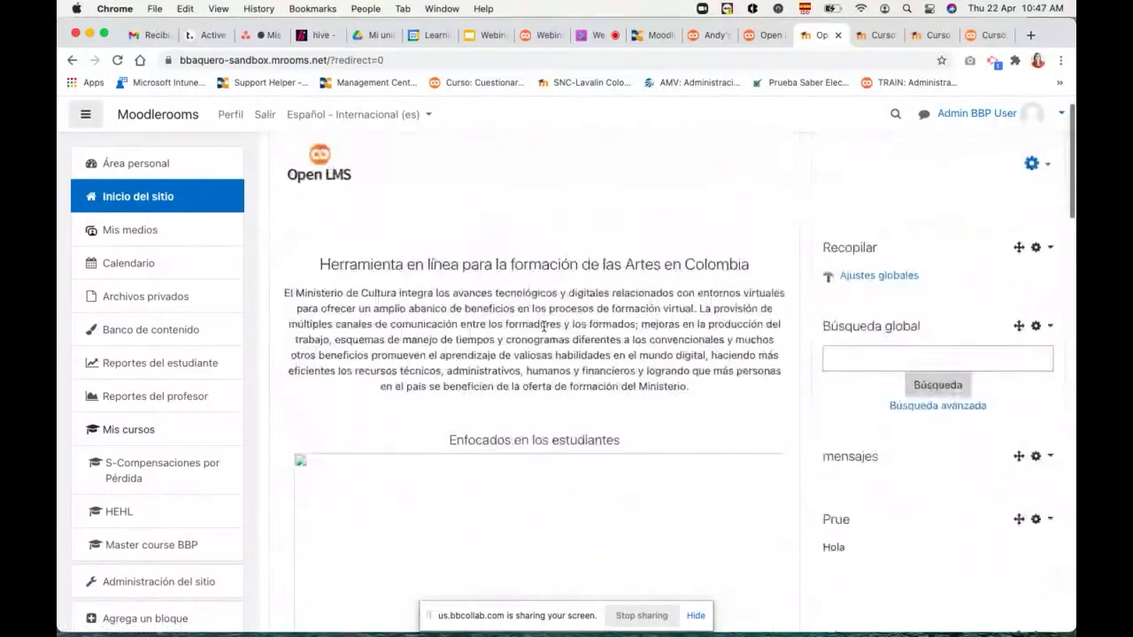
# Show the activities offered for adding to the Moodlerooms home page in the activity and resource chooser, and close it without adding anything.
pyautogui.scroll(-15, 533, 336)
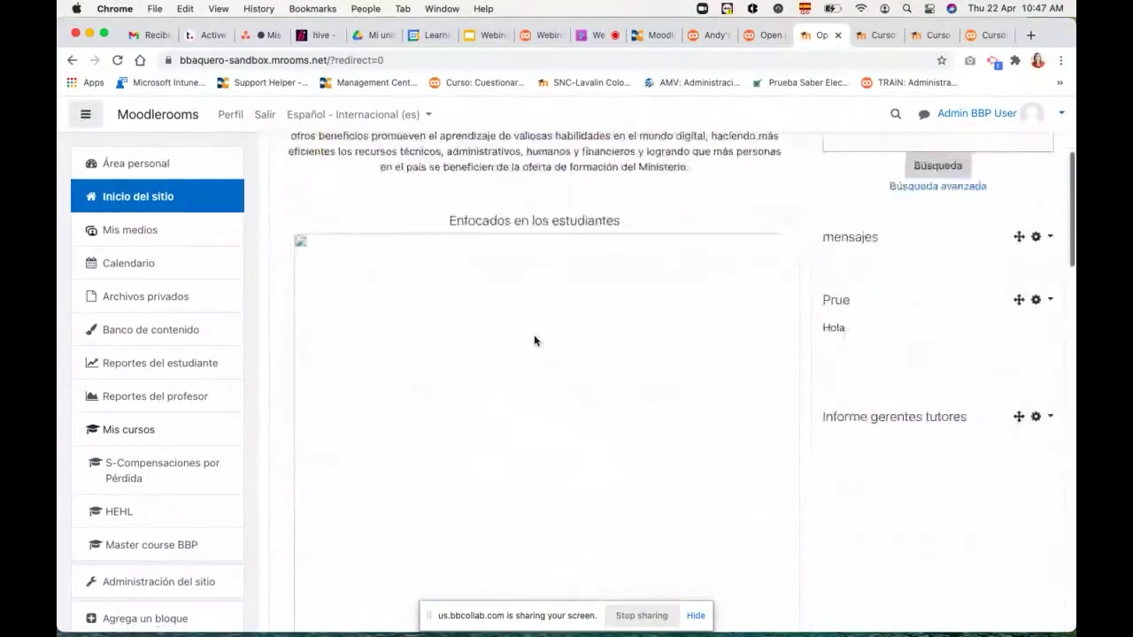
pyautogui.scroll(-10, 533, 340)
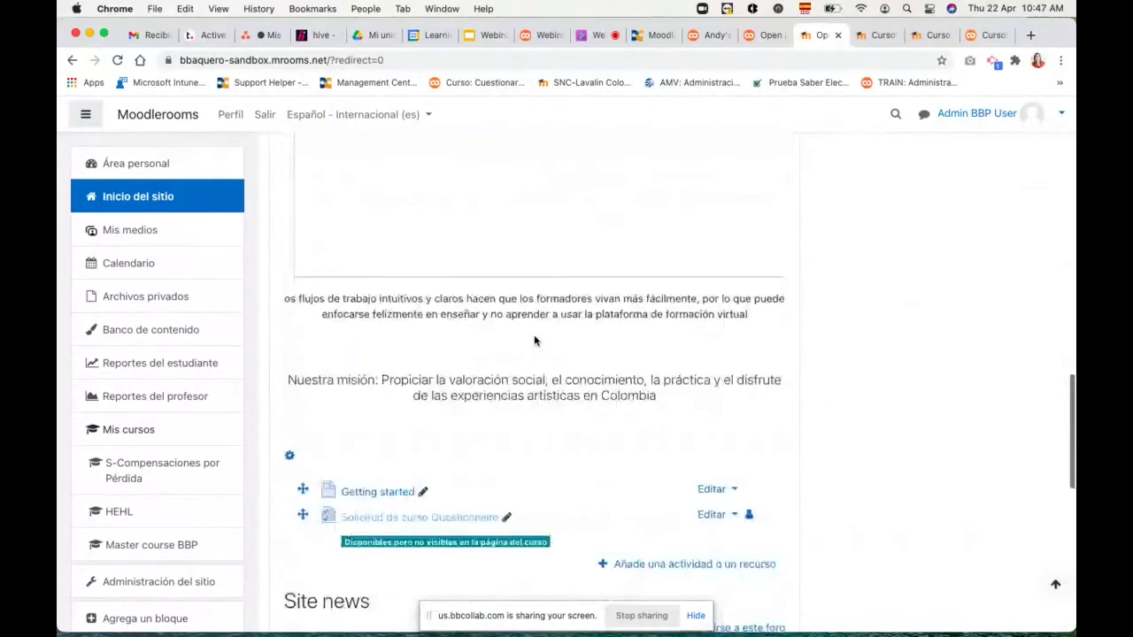
pyautogui.scroll(-3, 534, 335)
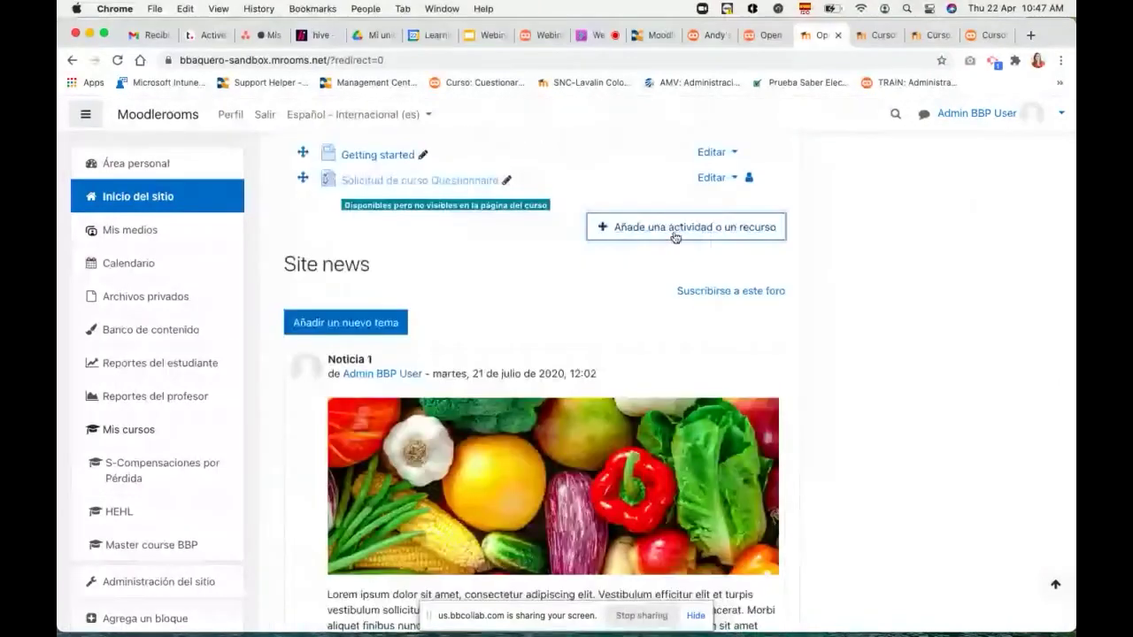
pyautogui.click(664, 227)
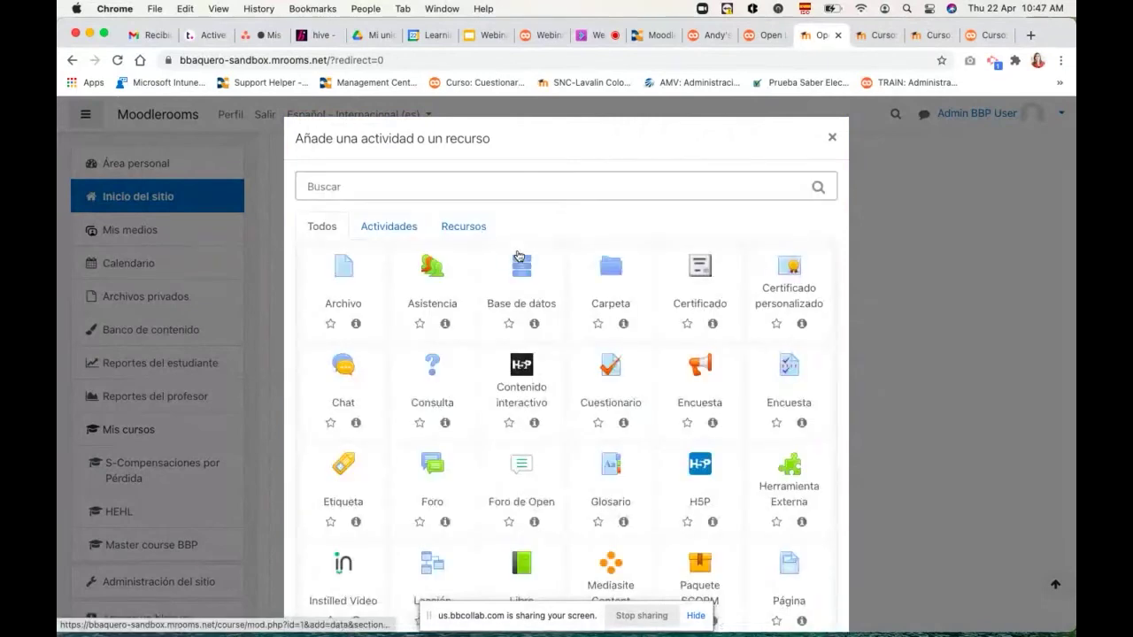
pyautogui.click(391, 229)
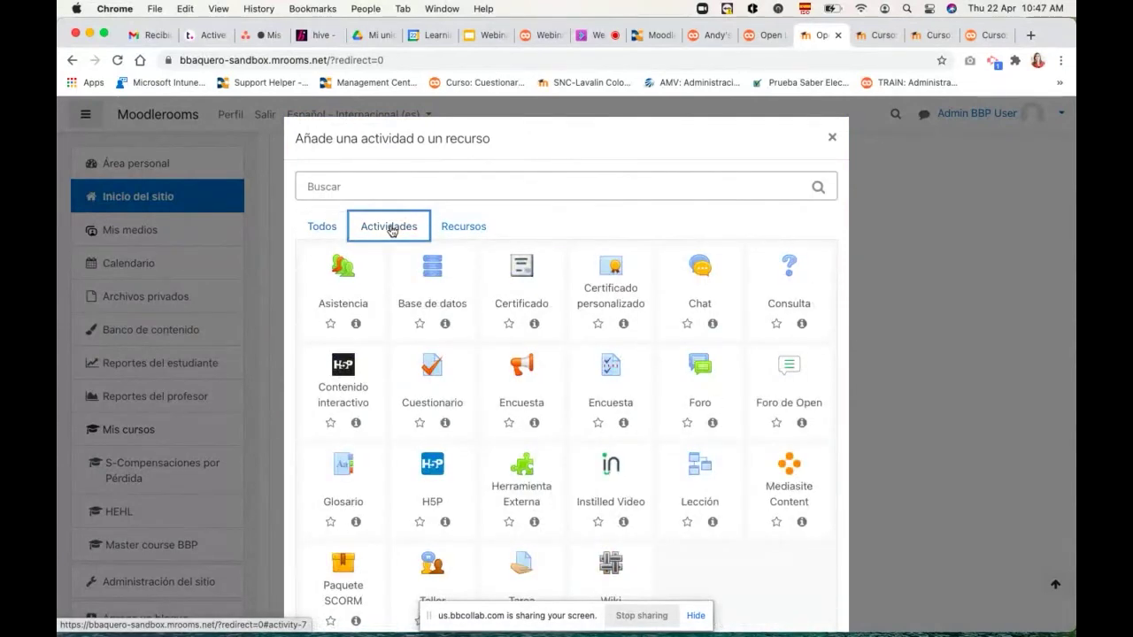
pyautogui.click(832, 139)
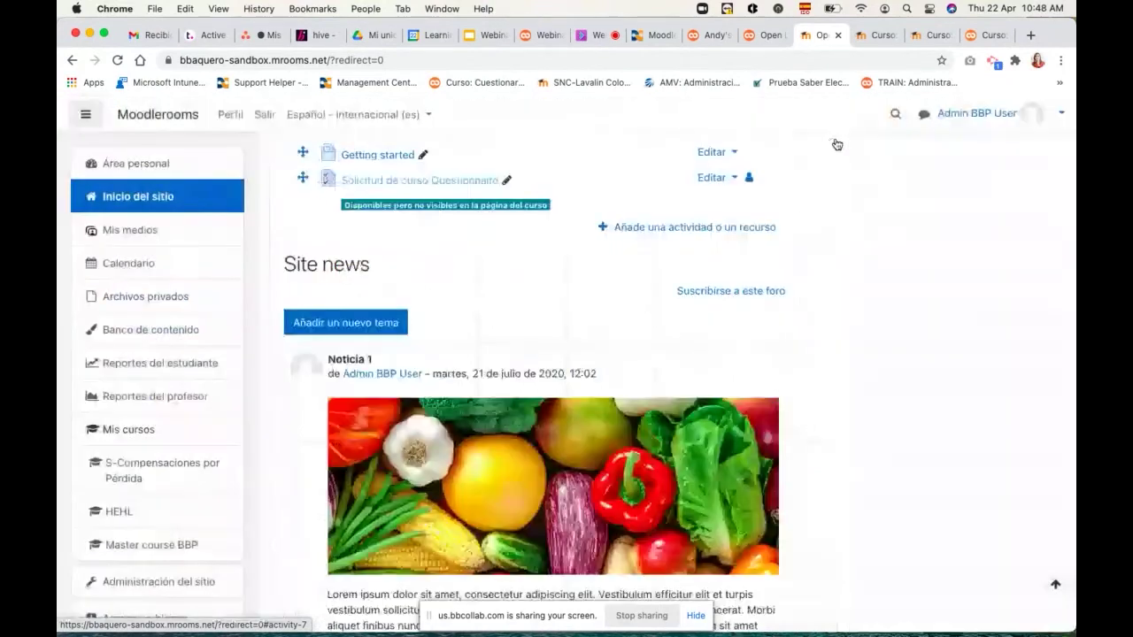
# View the Featured courses section on the Snap site home page, and open the Featured courses settings in Snap.
pyautogui.click(760, 39)
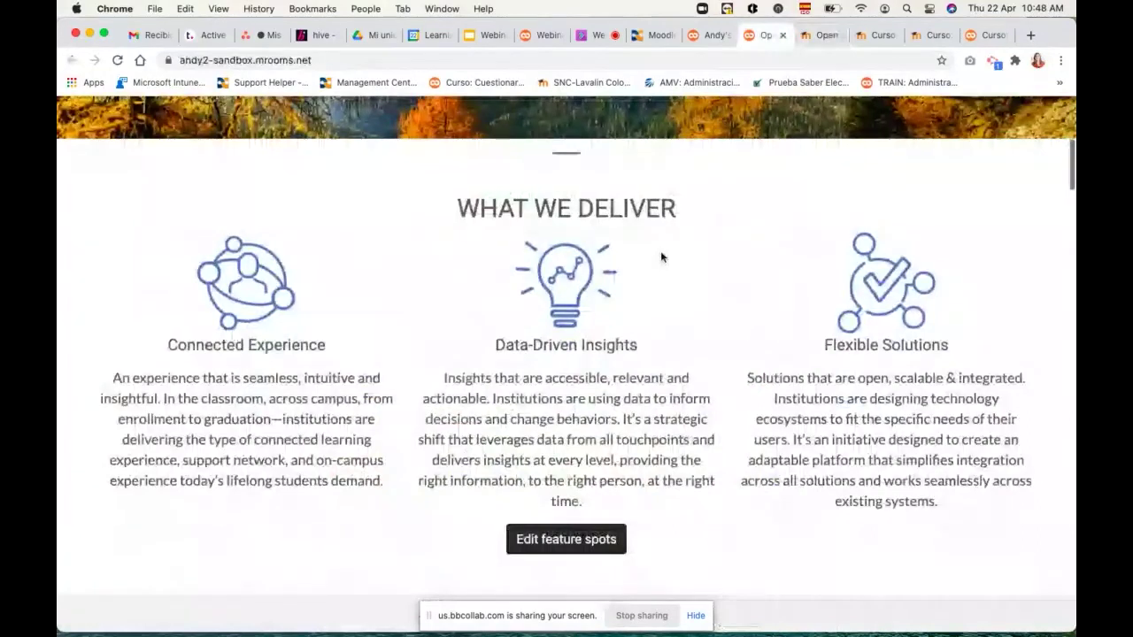
pyautogui.scroll(-5, 660, 256)
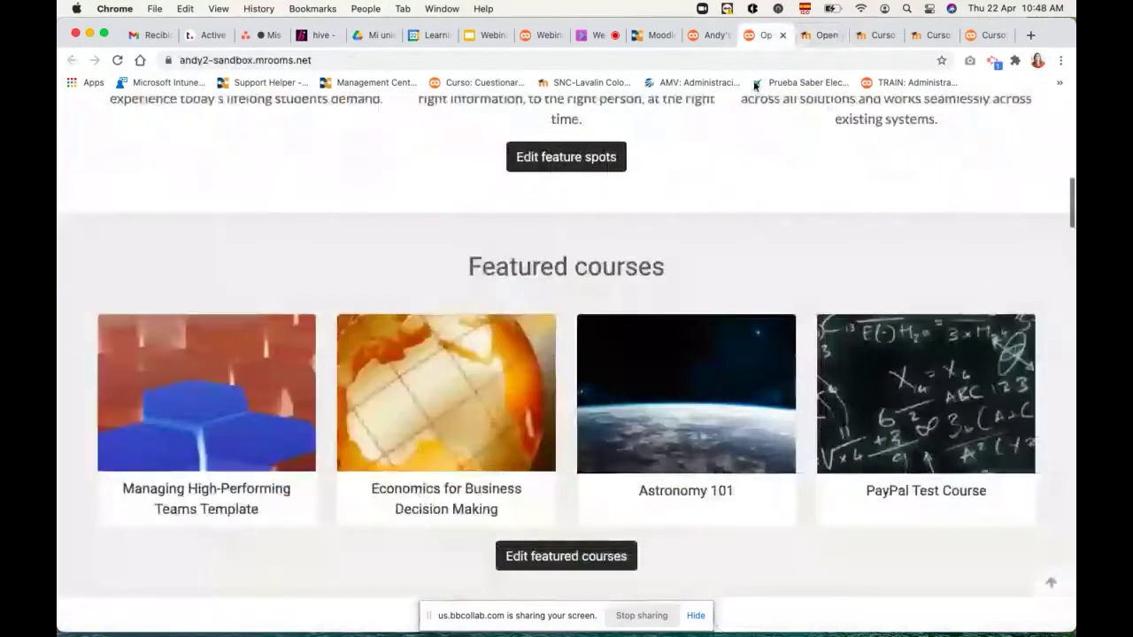
pyautogui.click(707, 35)
pyautogui.scroll(10, 157, 473)
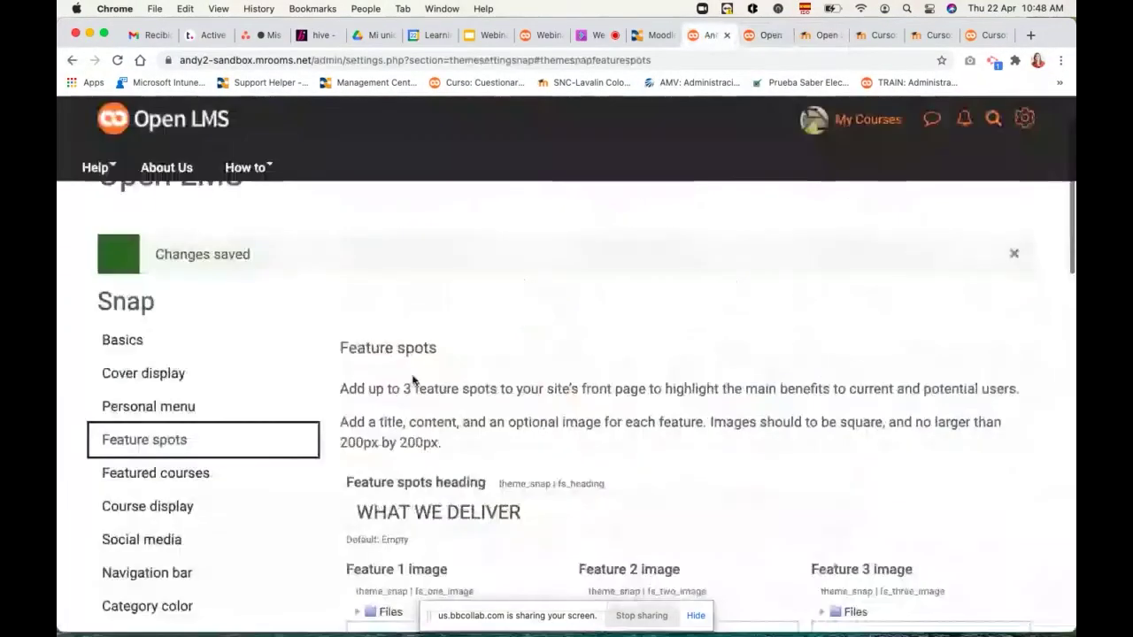
pyautogui.click(156, 474)
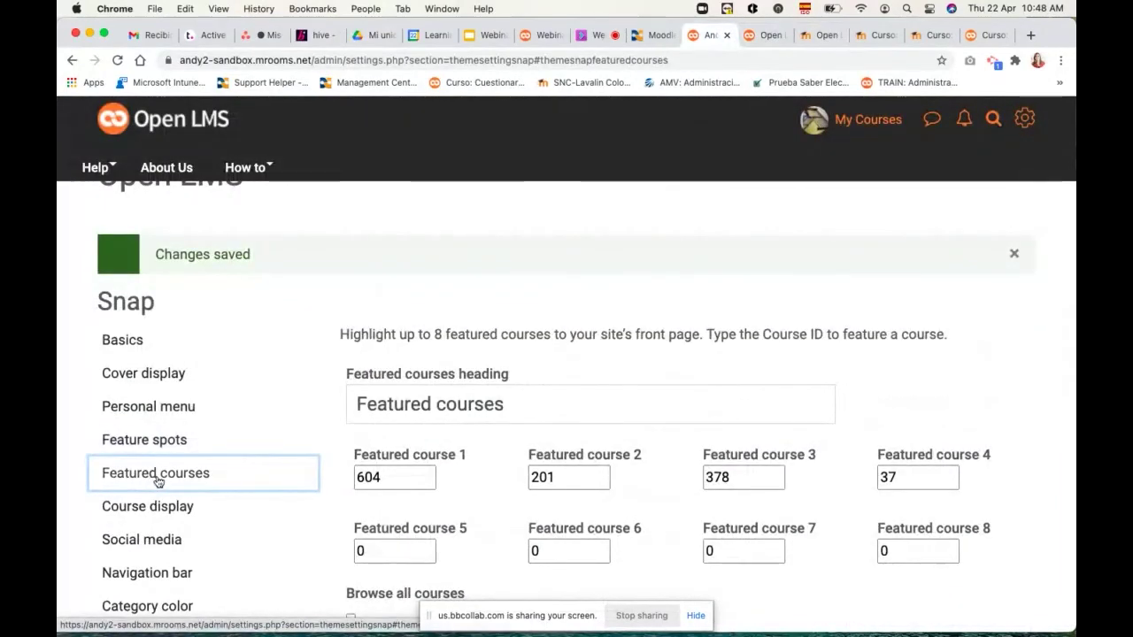
pyautogui.scroll(-3, 425, 475)
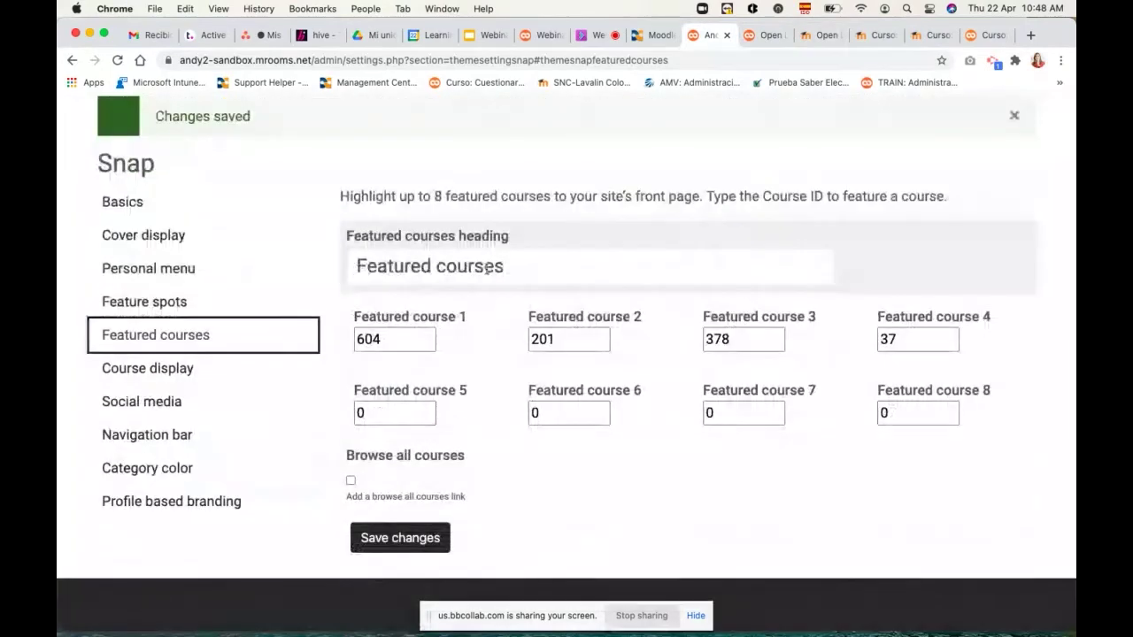
# Inspect the course IDs in the Featured course fields and compare them with the course cards on the Snap site home page.
pyautogui.click(392, 339)
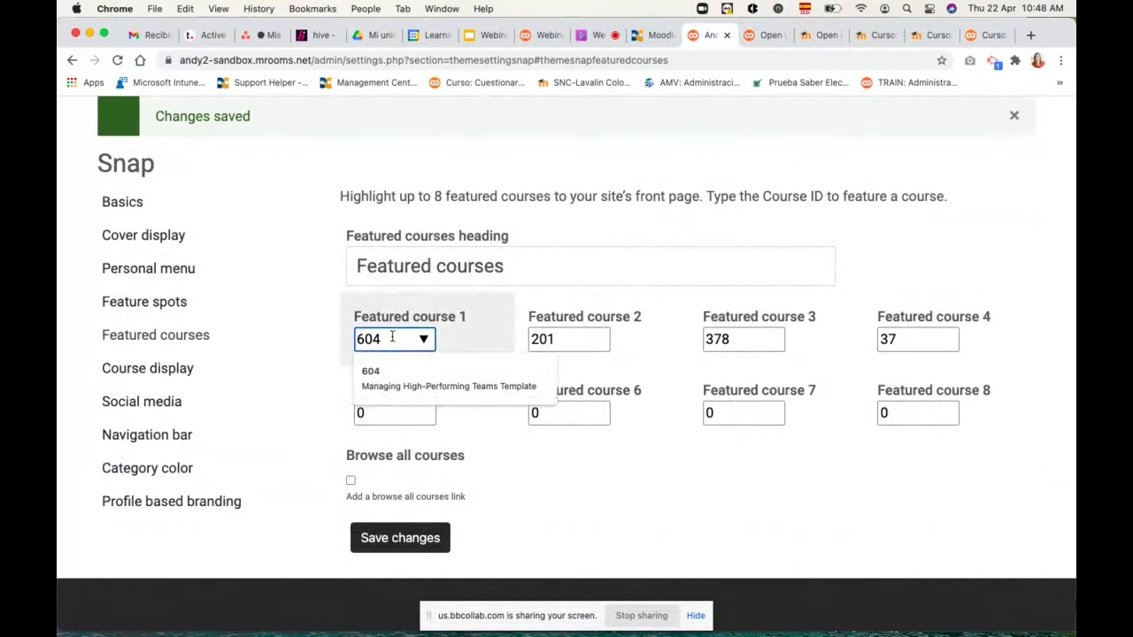
pyautogui.click(576, 339)
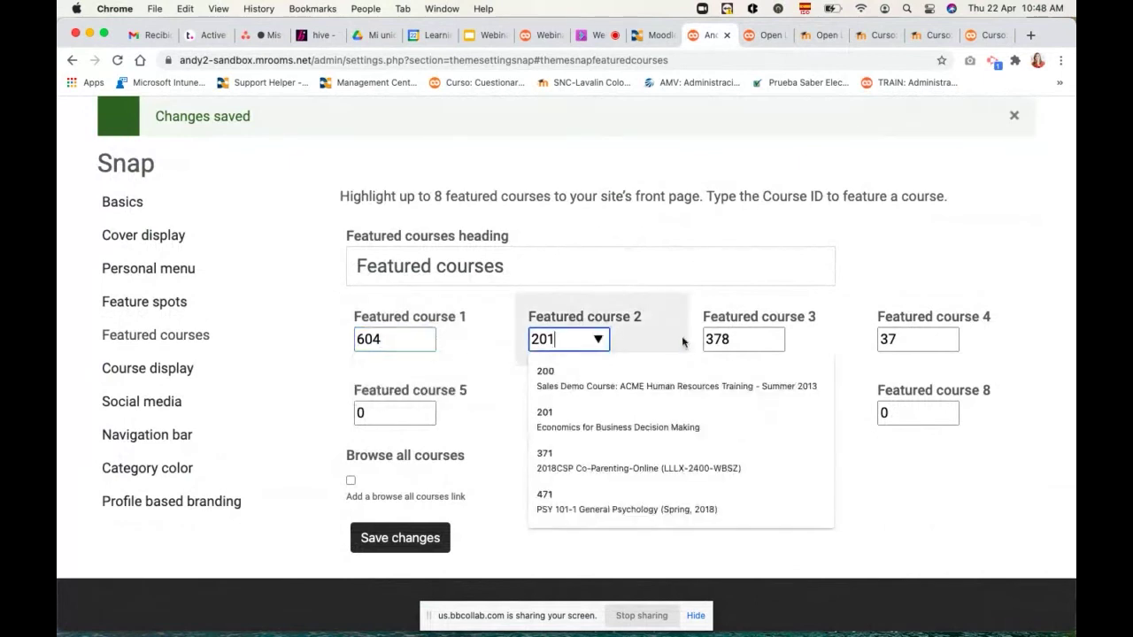
pyautogui.press('Tab')
pyautogui.press('Tab')
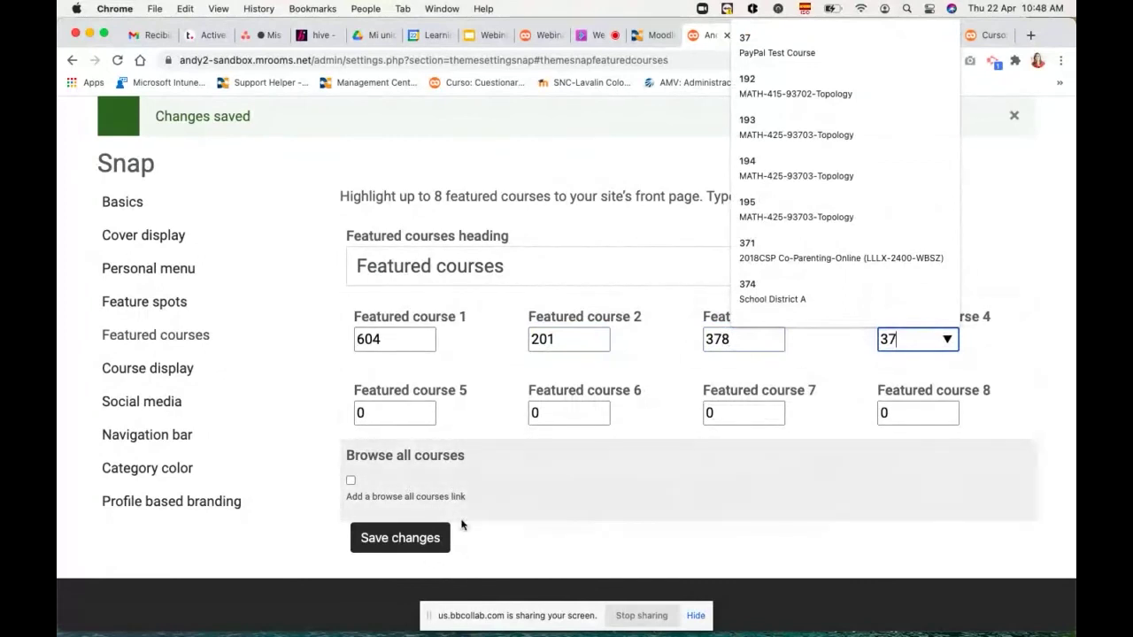
pyautogui.scroll(-1, 206, 438)
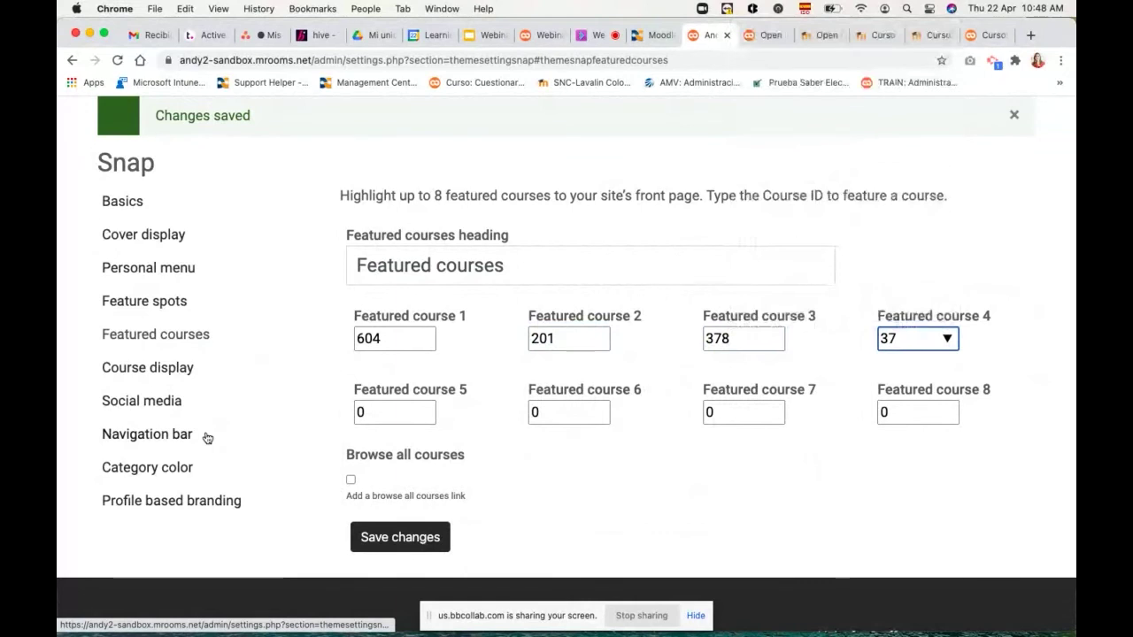
pyautogui.hotkey('ctrl', 'Tab')
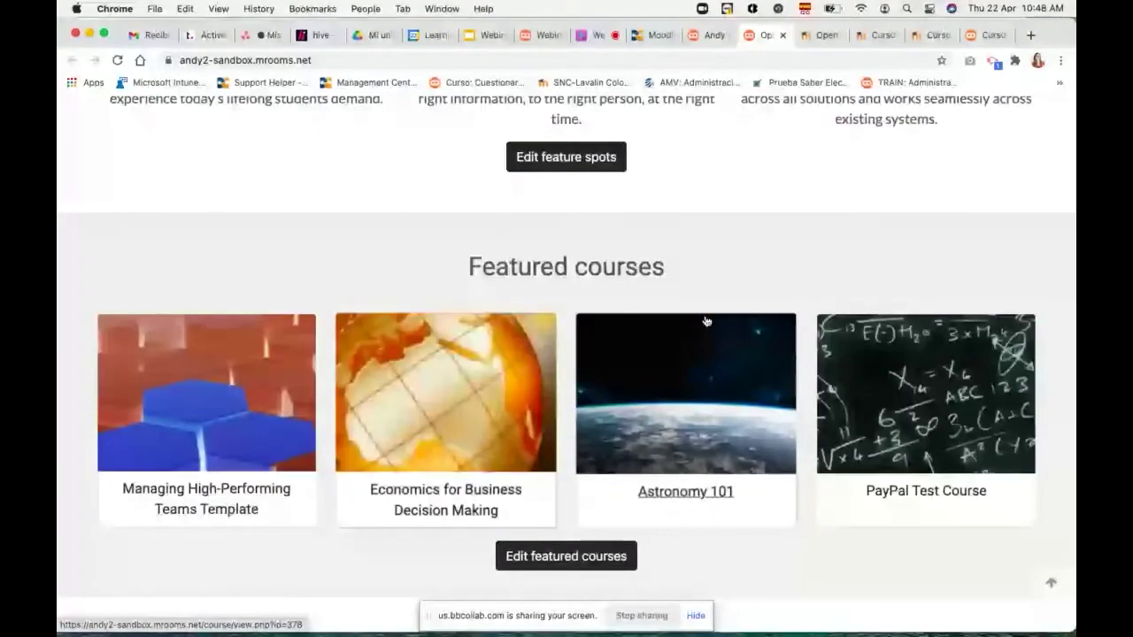
pyautogui.hotkey('ctrl', 'shift', 'Tab')
# Open Snap's Course display settings and compare the Table of contents options with the layout of the SNAP course page.
pyautogui.scroll(-1, 221, 330)
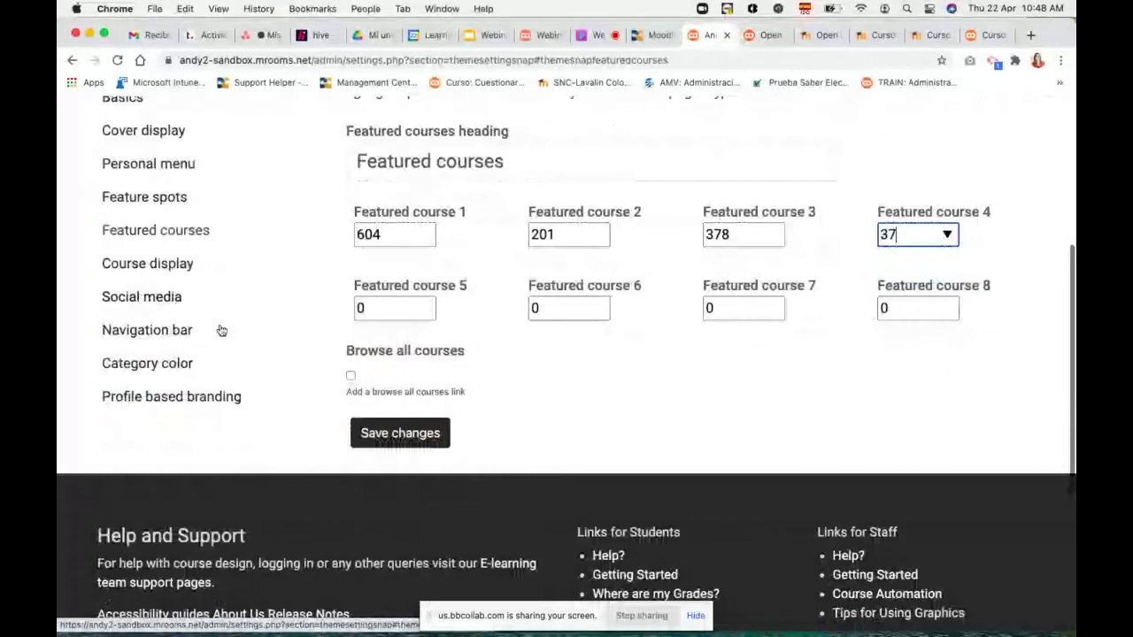
pyautogui.press('super+9')
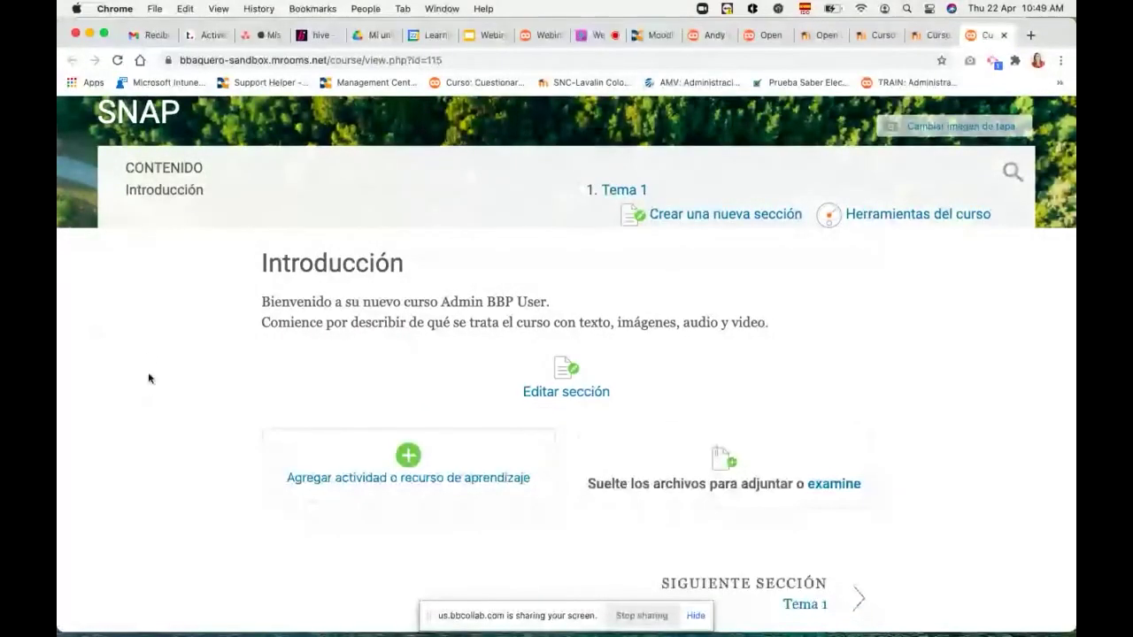
pyautogui.scroll(2, 148, 378)
pyautogui.scroll(3, 148, 378)
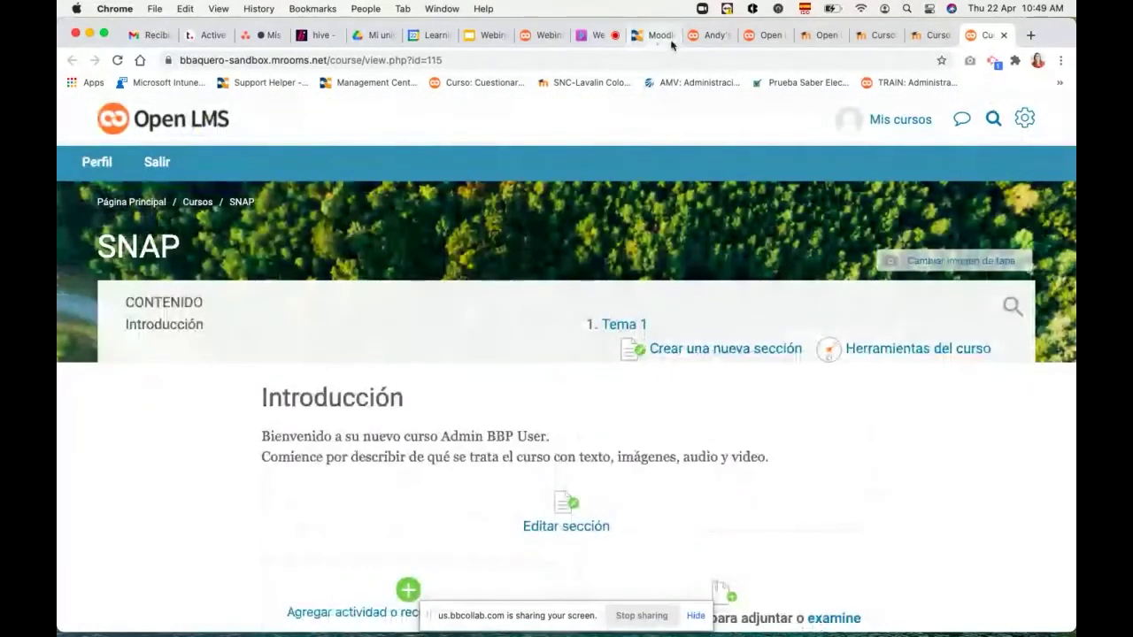
pyautogui.click(700, 37)
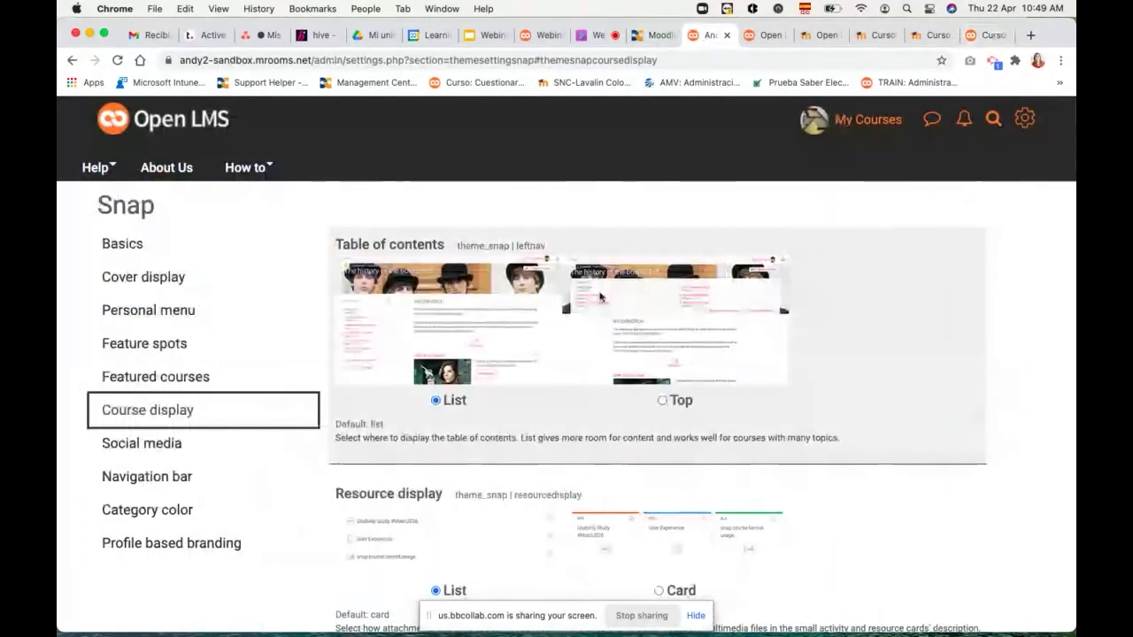
# Review Snap's Course display settings: Resource display as List or Card, Display description, Course footer and the lazy loading options.
pyautogui.scroll(-5, 550, 433)
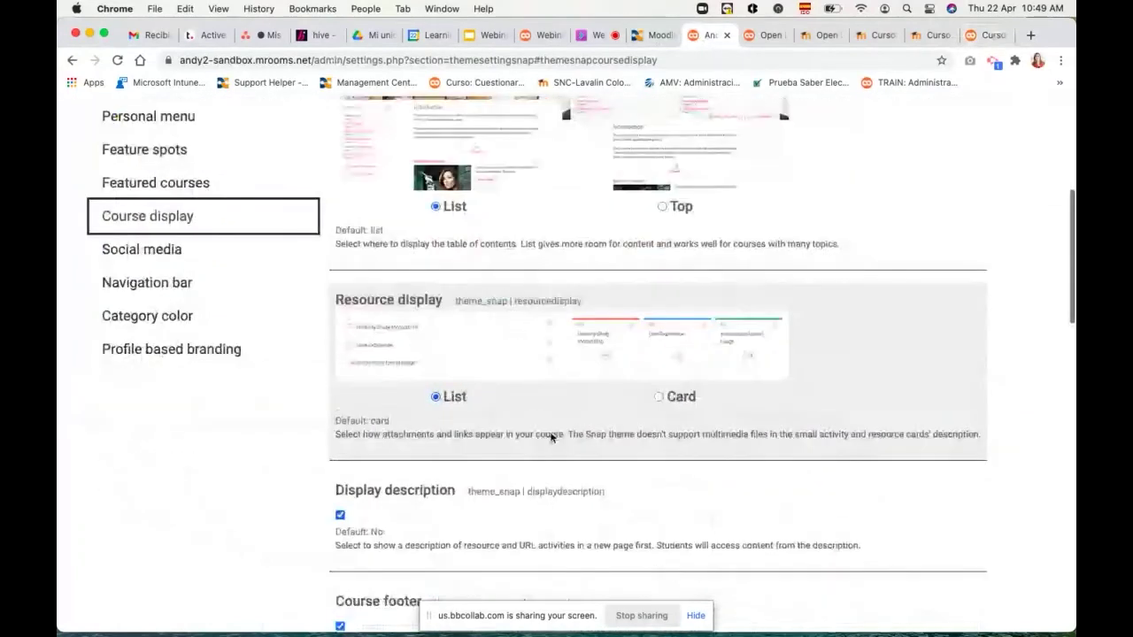
pyautogui.scroll(-1, 551, 436)
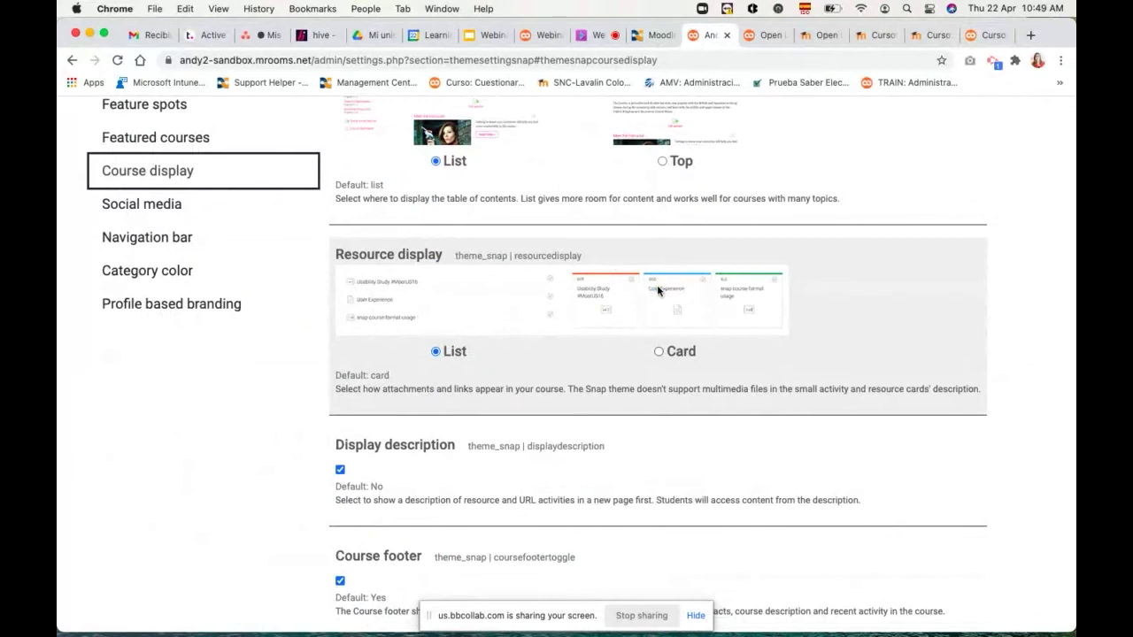
pyautogui.scroll(-2, 658, 290)
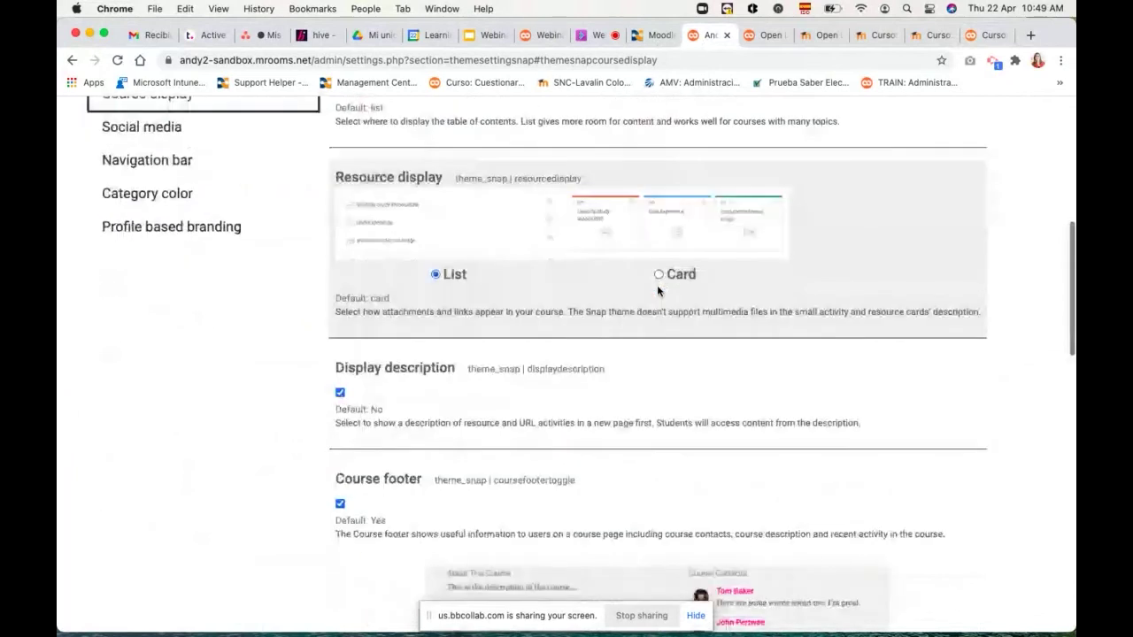
pyautogui.scroll(-4, 657, 290)
pyautogui.scroll(-3, 658, 290)
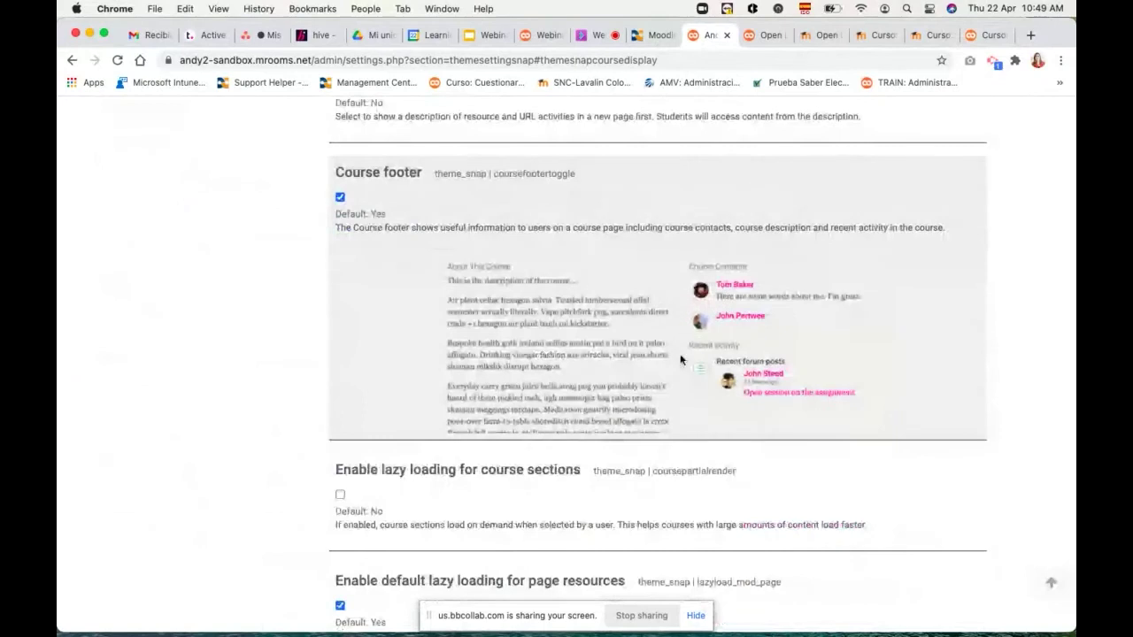
pyautogui.scroll(-1, 558, 332)
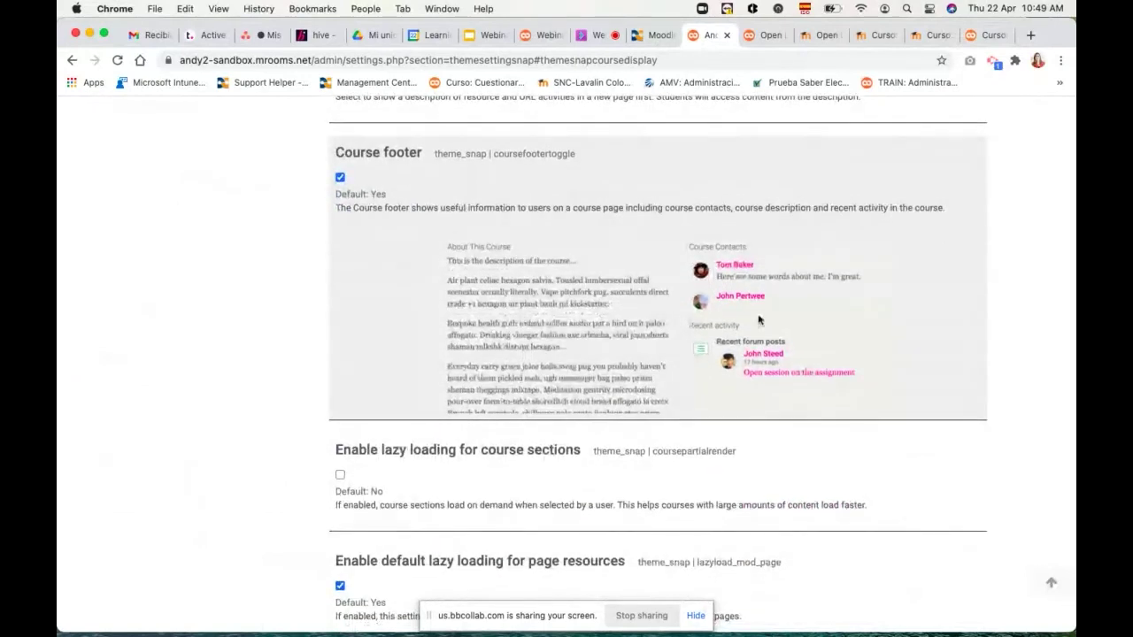
pyautogui.scroll(-10, 701, 338)
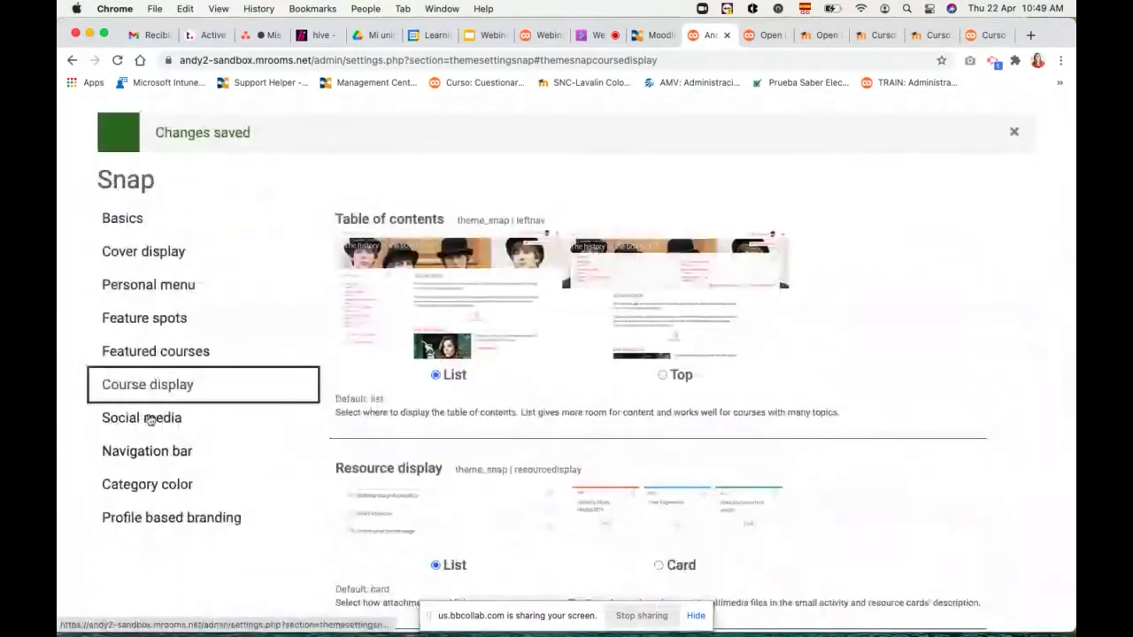
# Open Snap's Social media settings and compare the Twitter and YouTube URL fields with the social icons in the site footer.
pyautogui.click(149, 419)
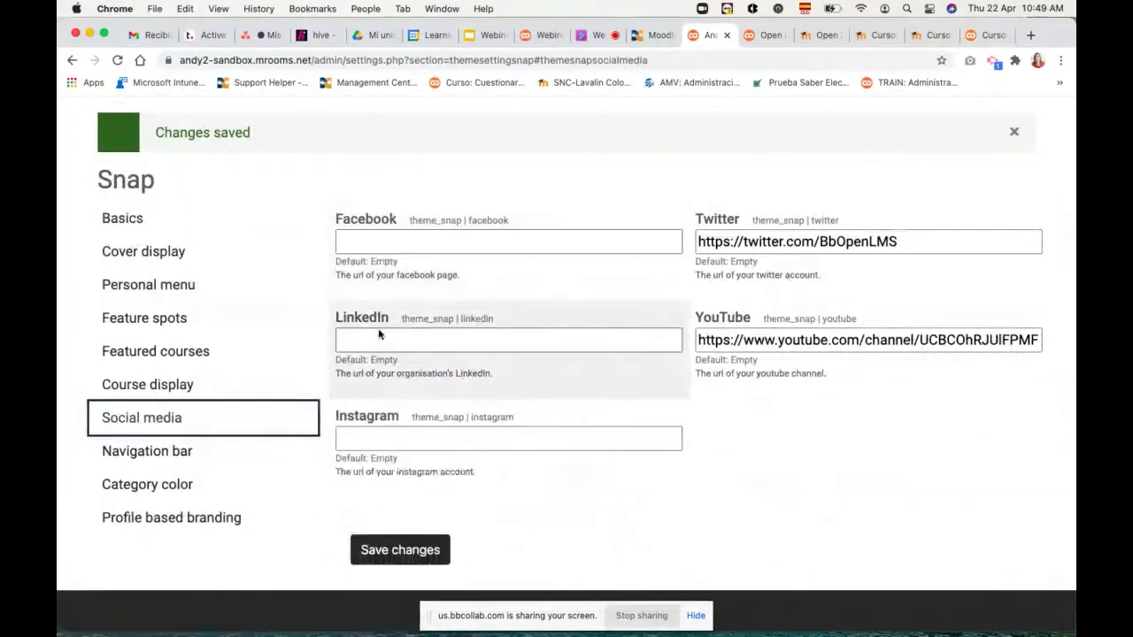
pyautogui.scroll(-1, 435, 435)
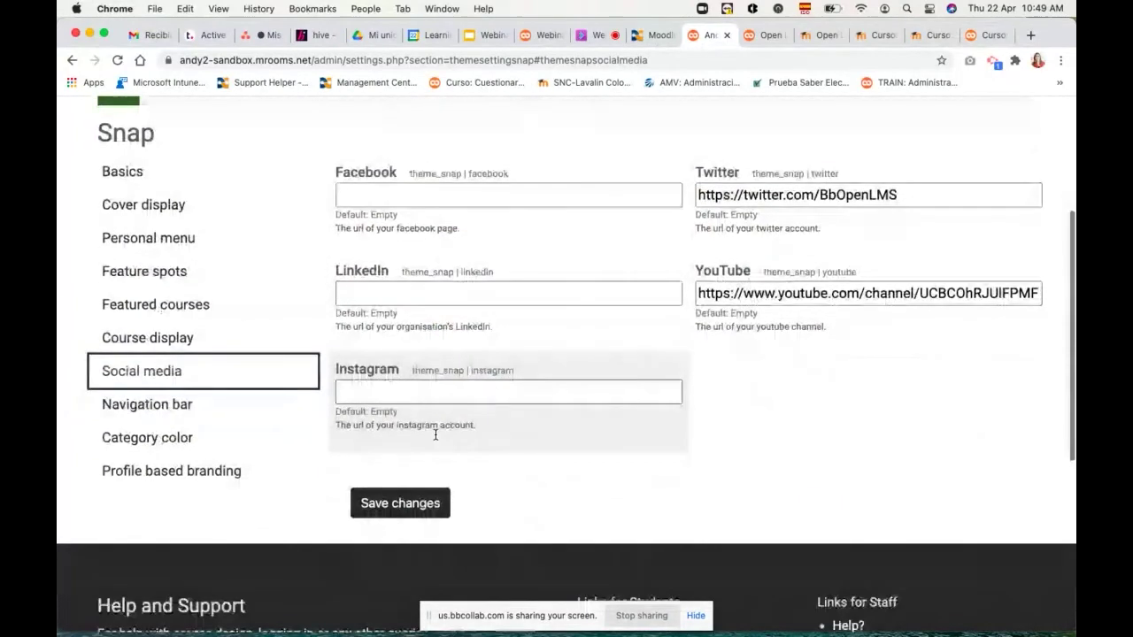
pyautogui.scroll(-3, 334, 432)
pyautogui.scroll(-3, 334, 432)
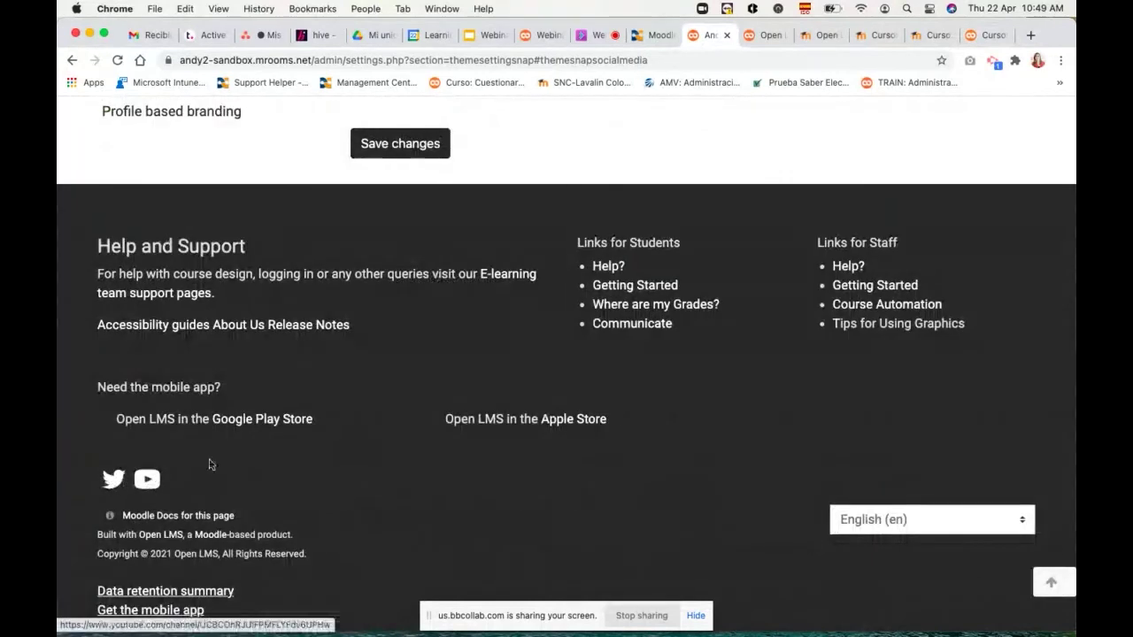
pyautogui.scroll(6, 287, 438)
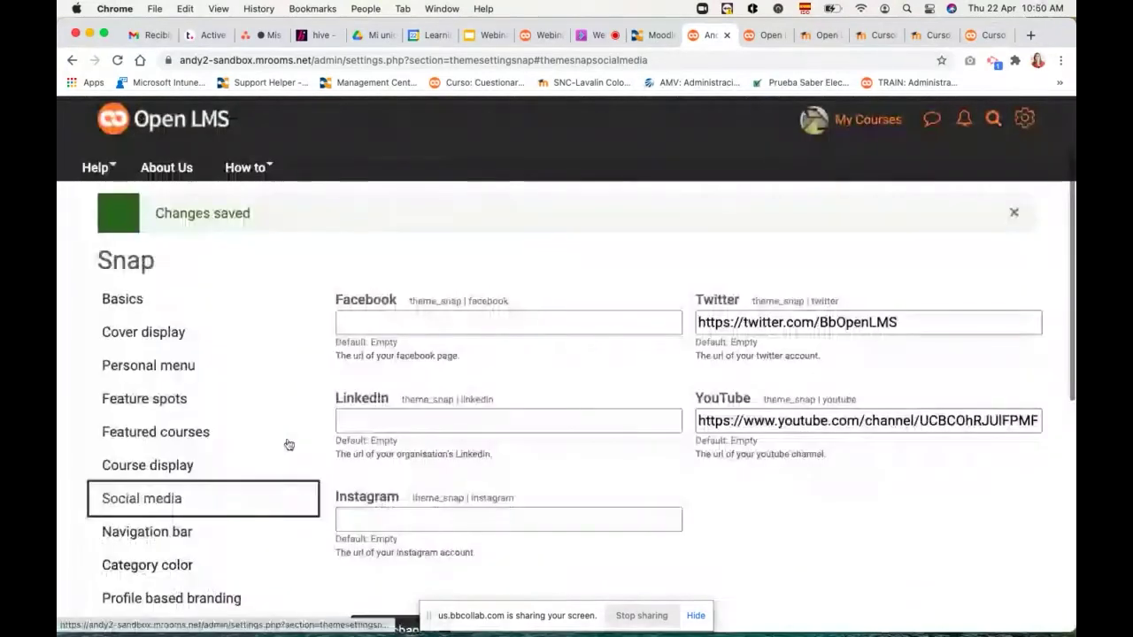
pyautogui.scroll(-1, 286, 445)
pyautogui.scroll(-3, 247, 437)
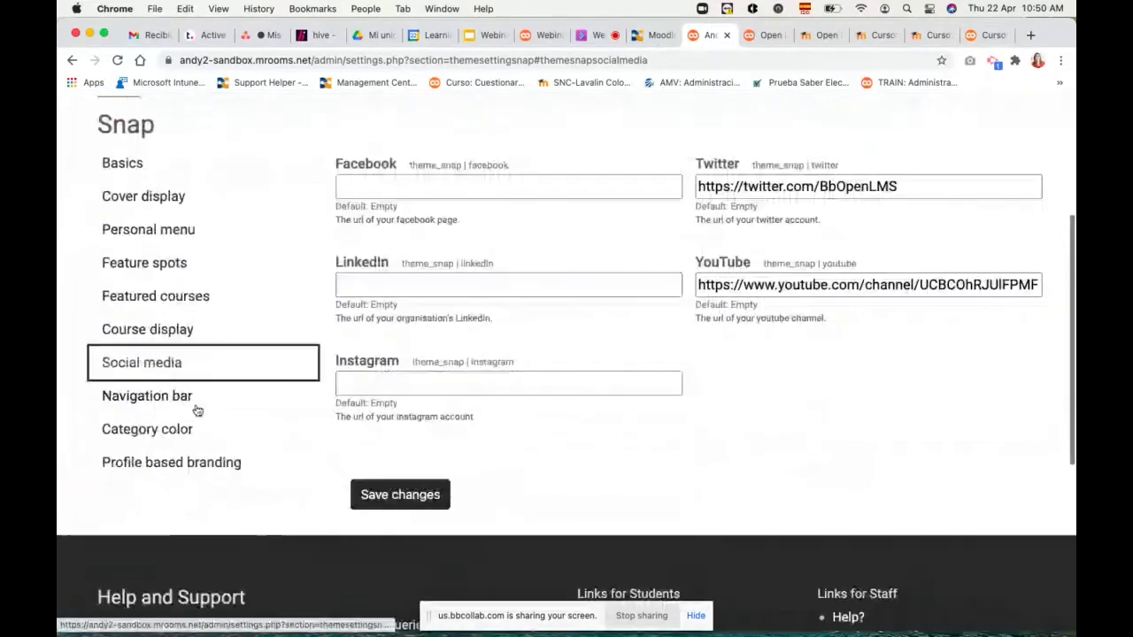
# Open Snap's Navigation bar settings and review the color options for the navigation bar, My Courses button and custom menu text.
pyautogui.click(183, 398)
pyautogui.scroll(5, 486, 352)
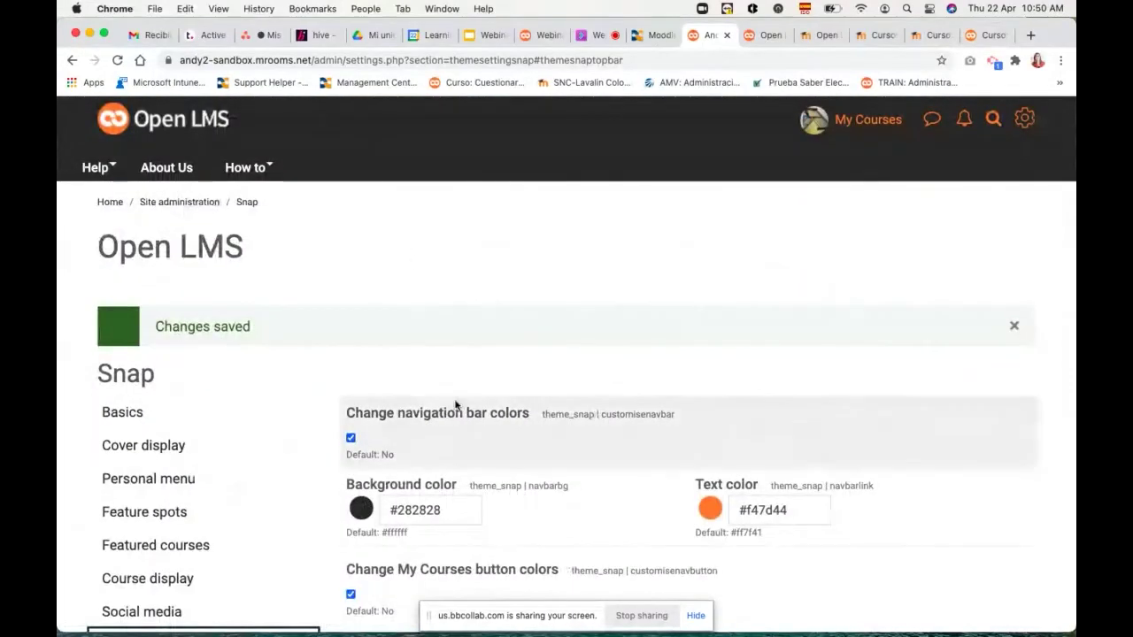
pyautogui.scroll(-2, 455, 404)
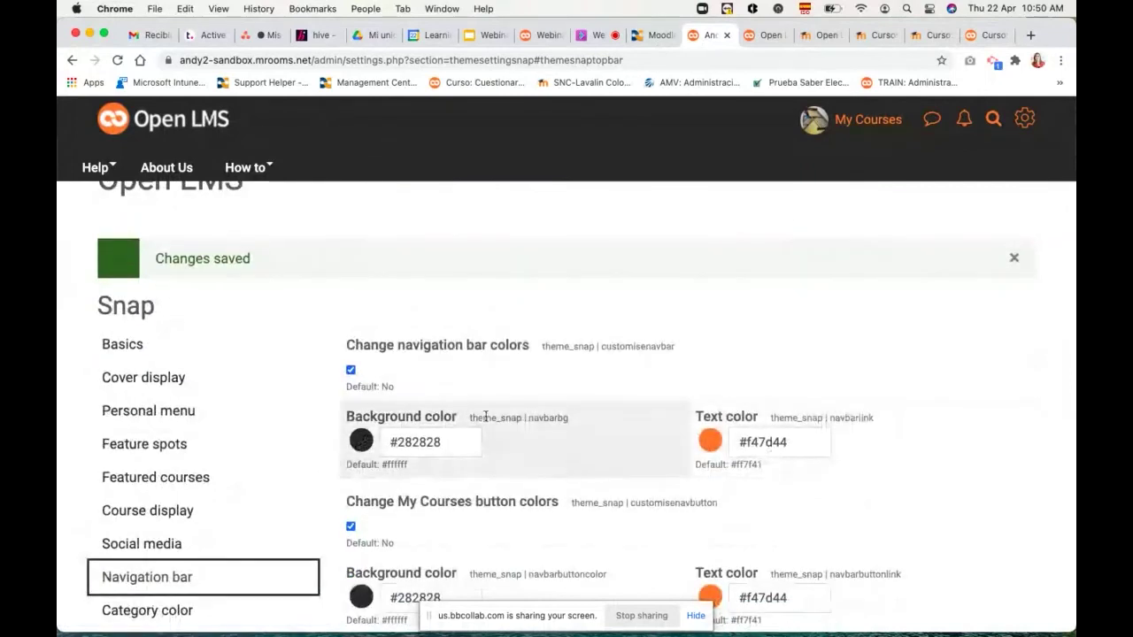
pyautogui.scroll(-1, 431, 490)
pyautogui.scroll(-5, 431, 491)
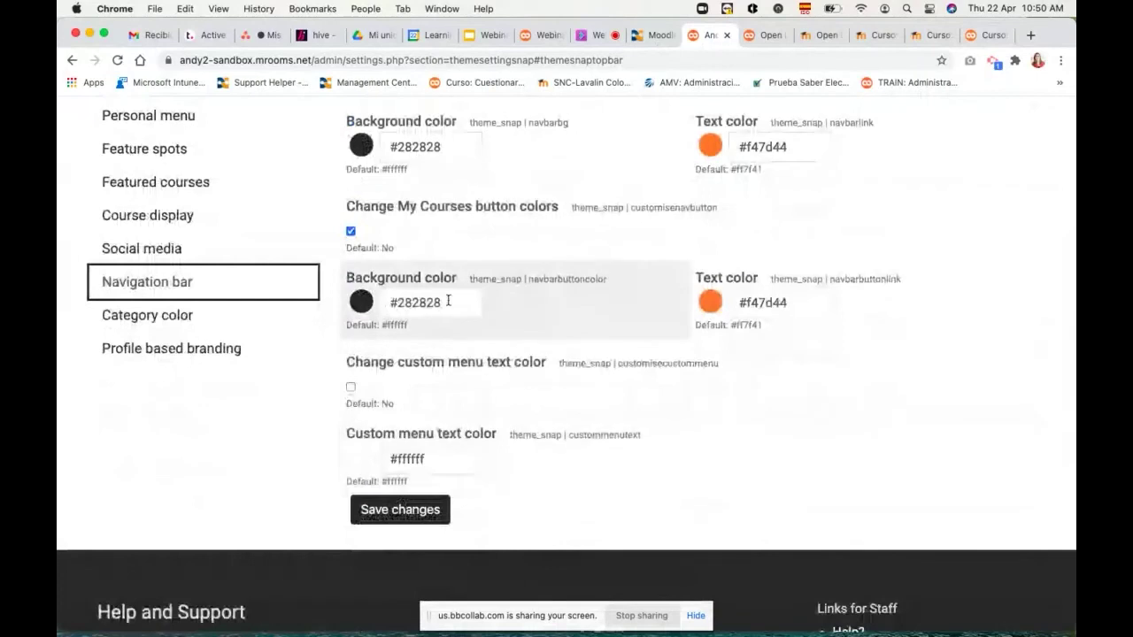
# View Snap's Profile based branding settings and the Category color settings with their color palette and JSON text.
pyautogui.click(135, 318)
pyautogui.click(142, 350)
pyautogui.click(139, 318)
pyautogui.click(147, 351)
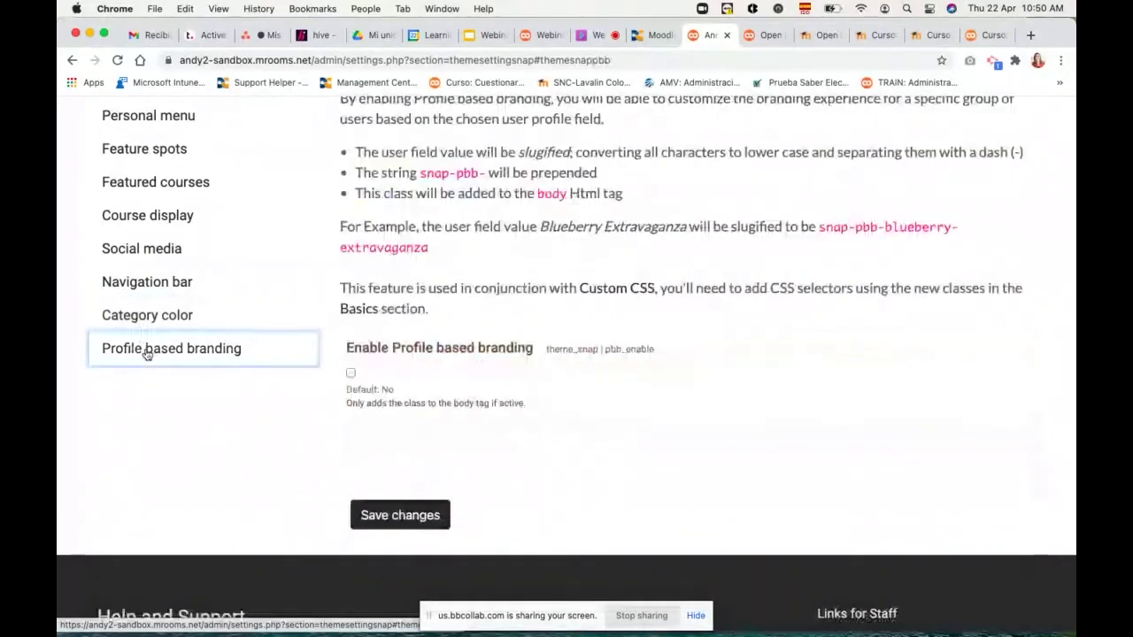
pyautogui.click(143, 319)
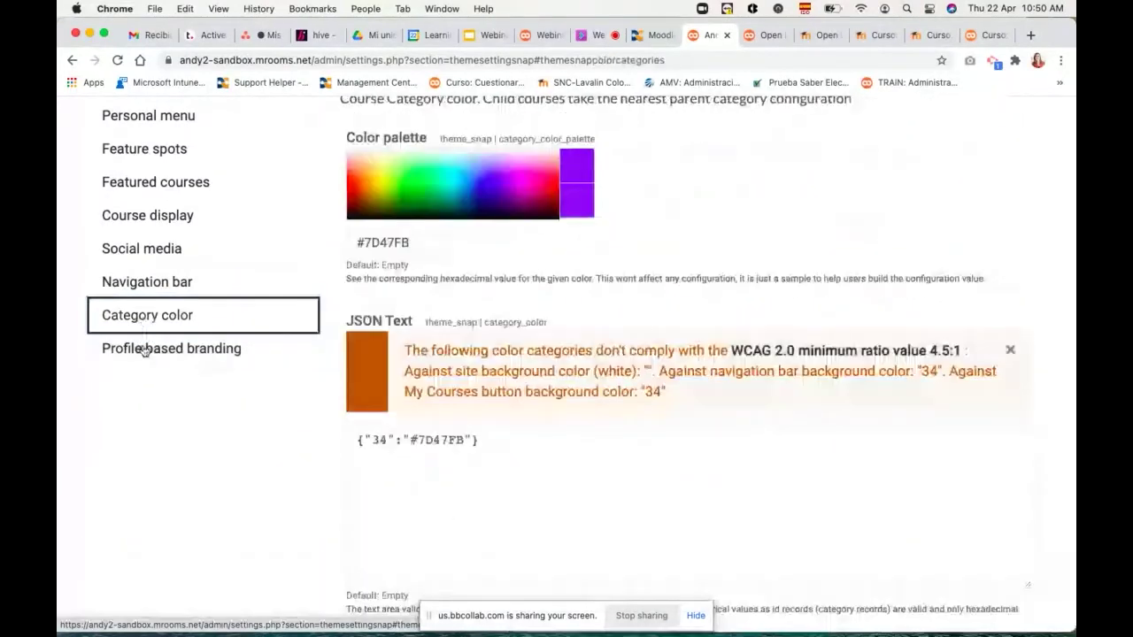
# Return the Snap site to its home page and switch to the Moodlerooms site home page.
pyautogui.scroll(5, 145, 336)
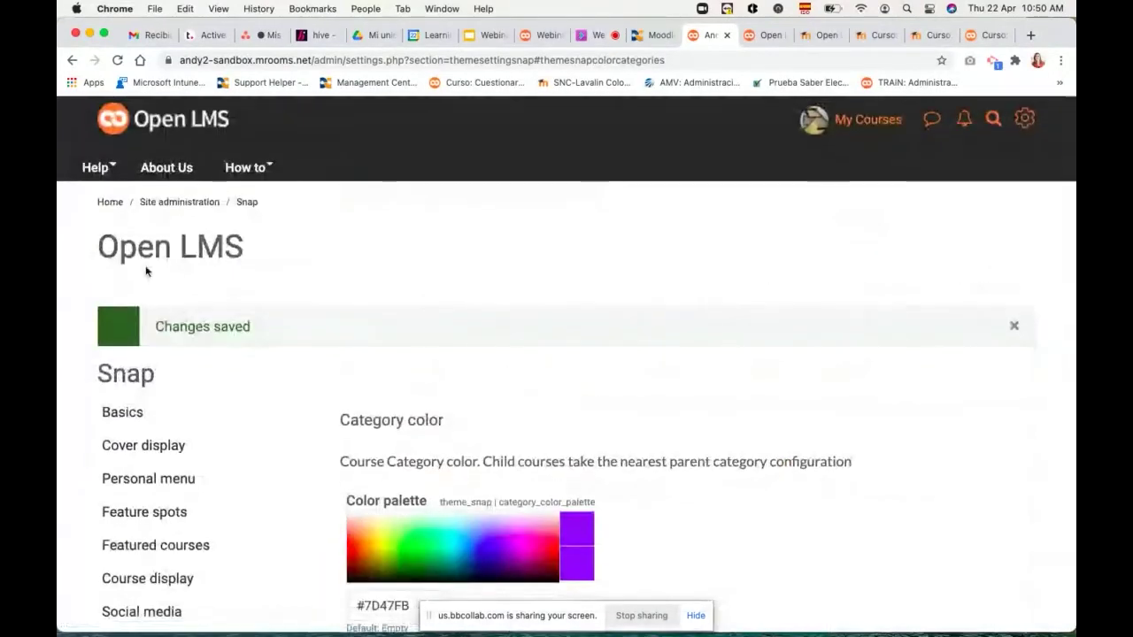
pyautogui.click(111, 204)
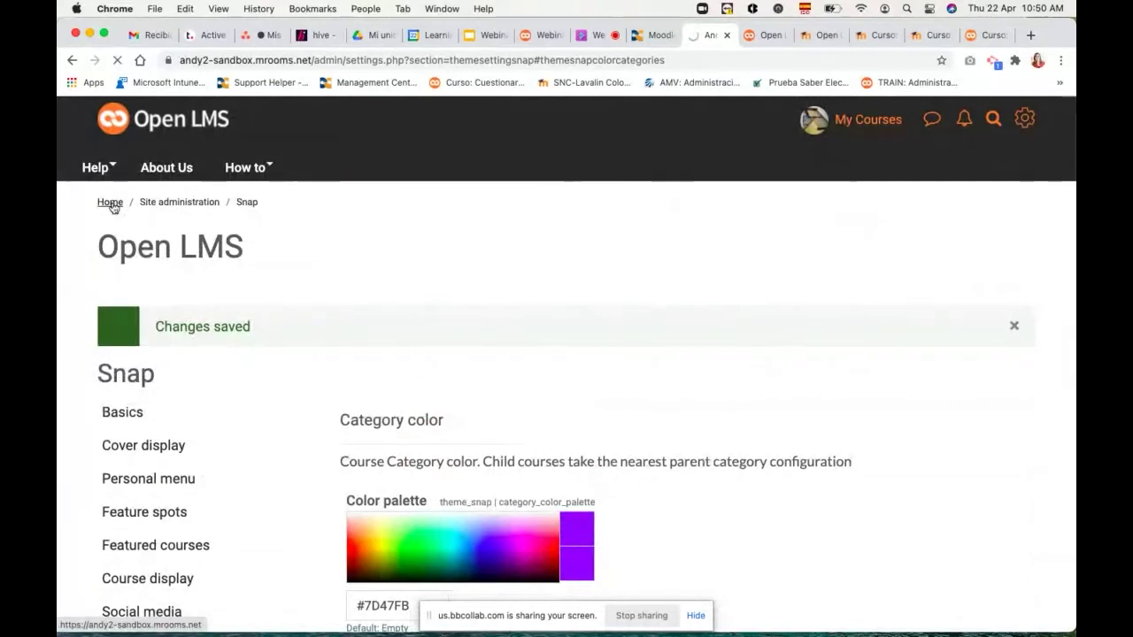
pyautogui.click(112, 203)
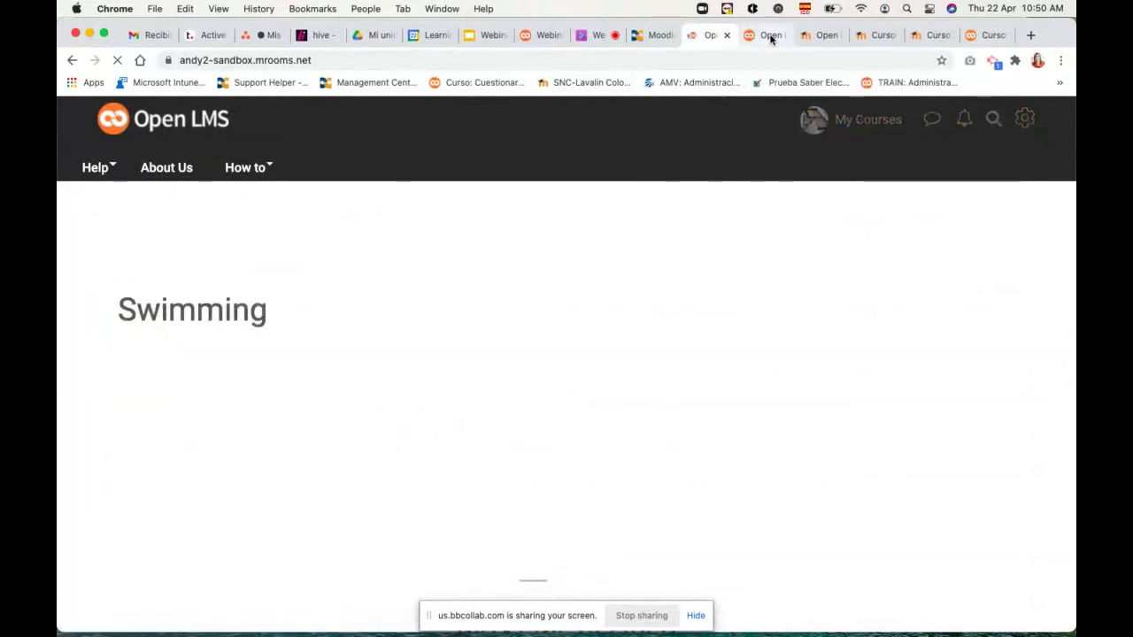
pyautogui.click(770, 36)
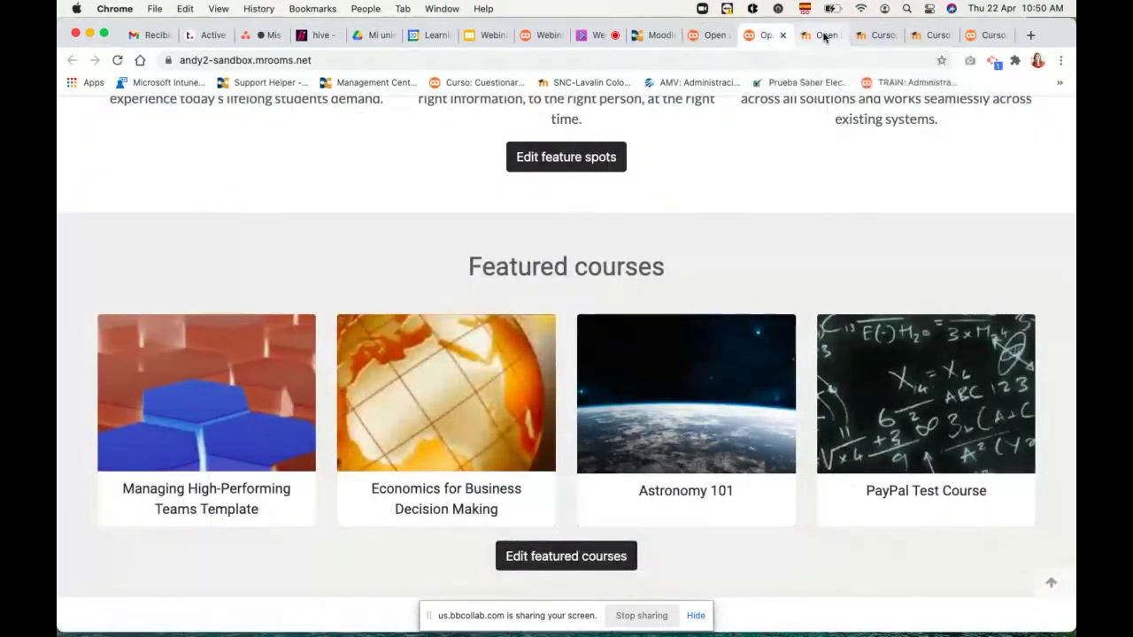
pyautogui.click(821, 36)
pyautogui.scroll(10, 794, 203)
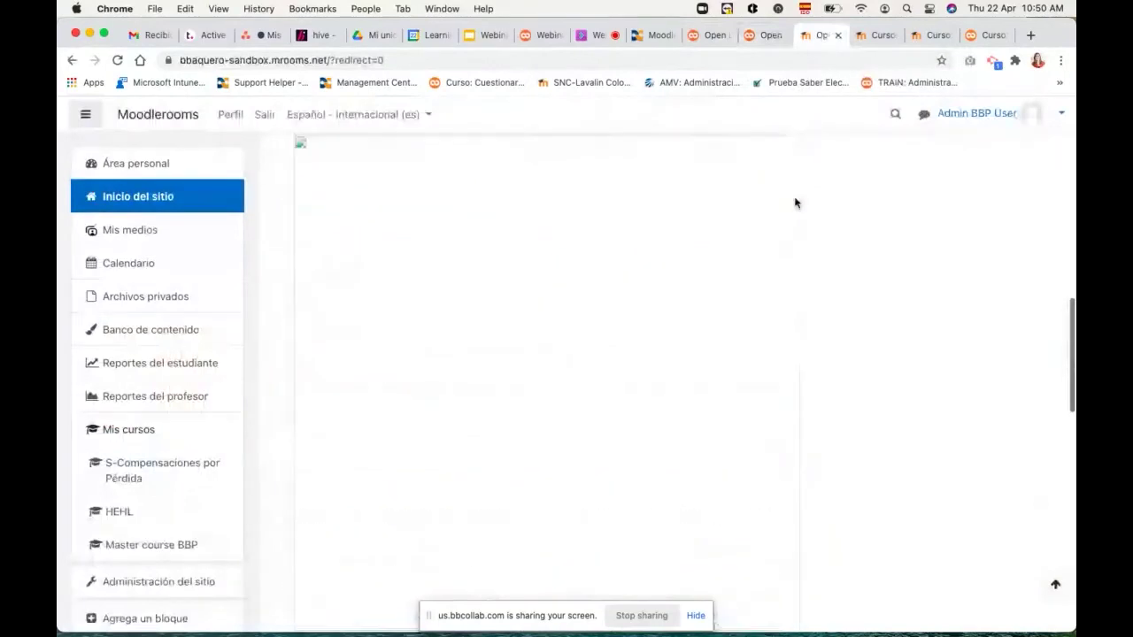
# Open the Boost theme settings from the Apariencia section of the Moodlerooms site administration.
pyautogui.scroll(-1, 133, 298)
pyautogui.scroll(1, 124, 336)
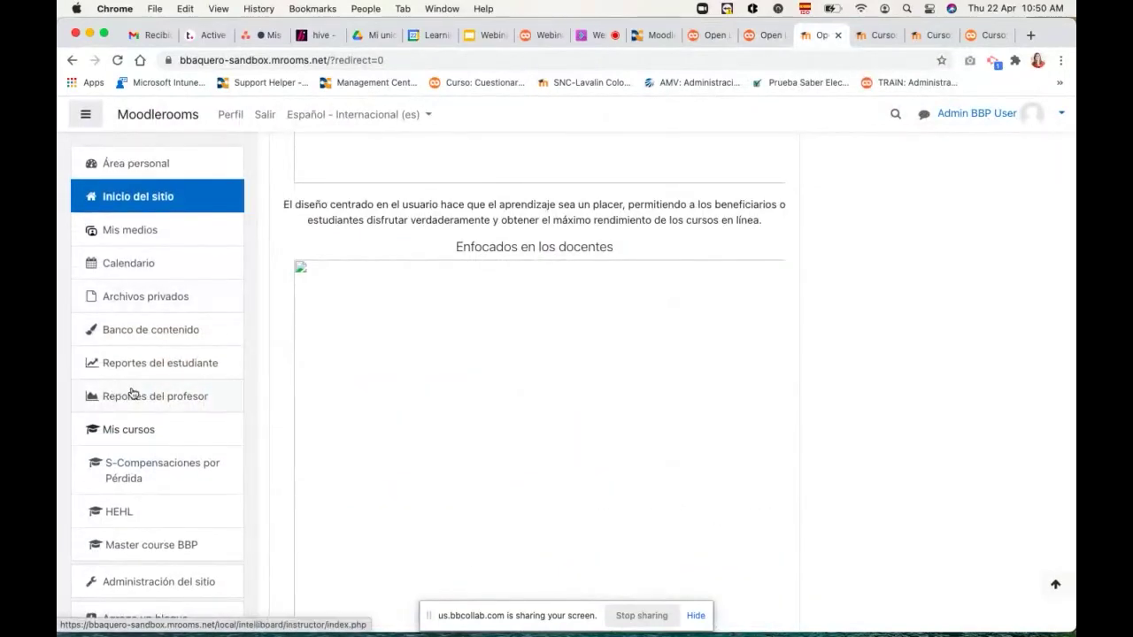
pyautogui.scroll(-1, 147, 573)
pyautogui.click(147, 574)
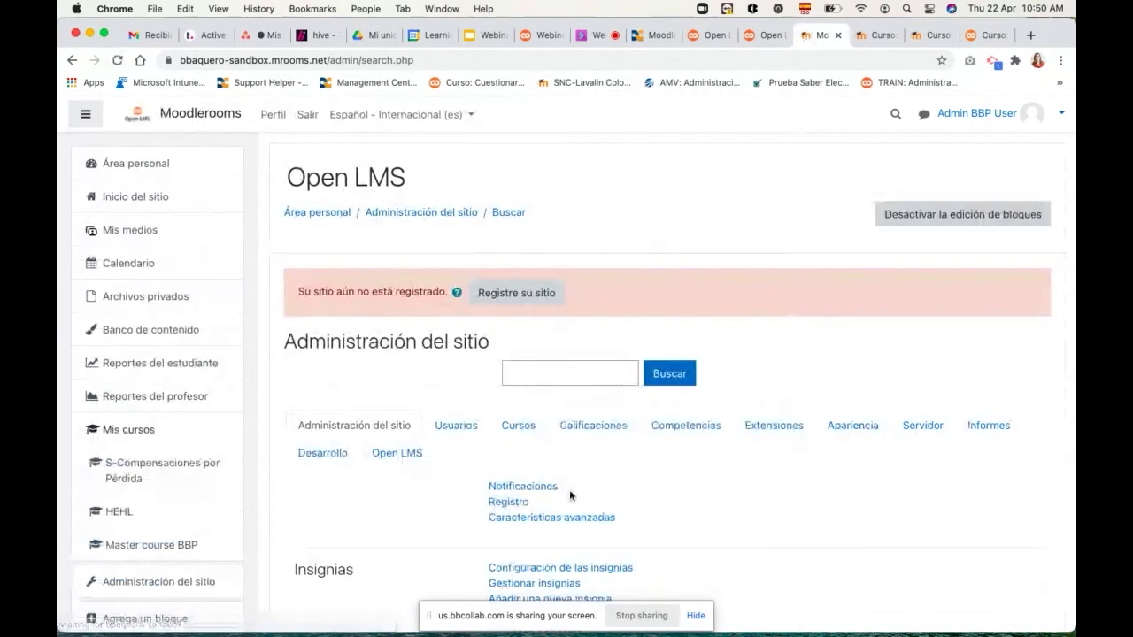
pyautogui.click(851, 430)
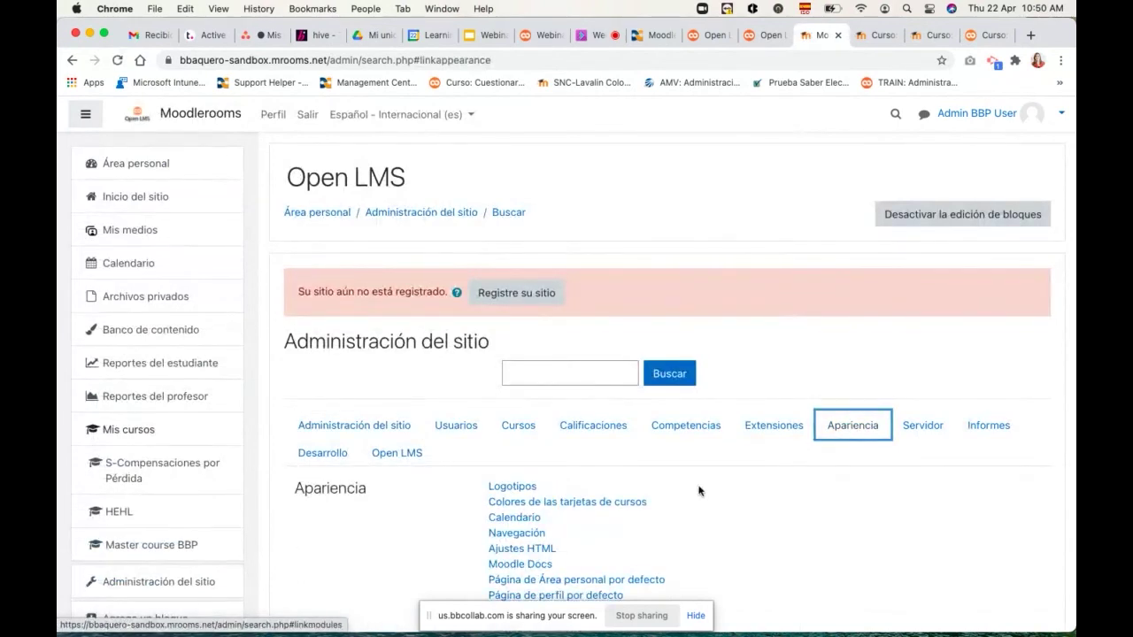
pyautogui.scroll(-3, 698, 492)
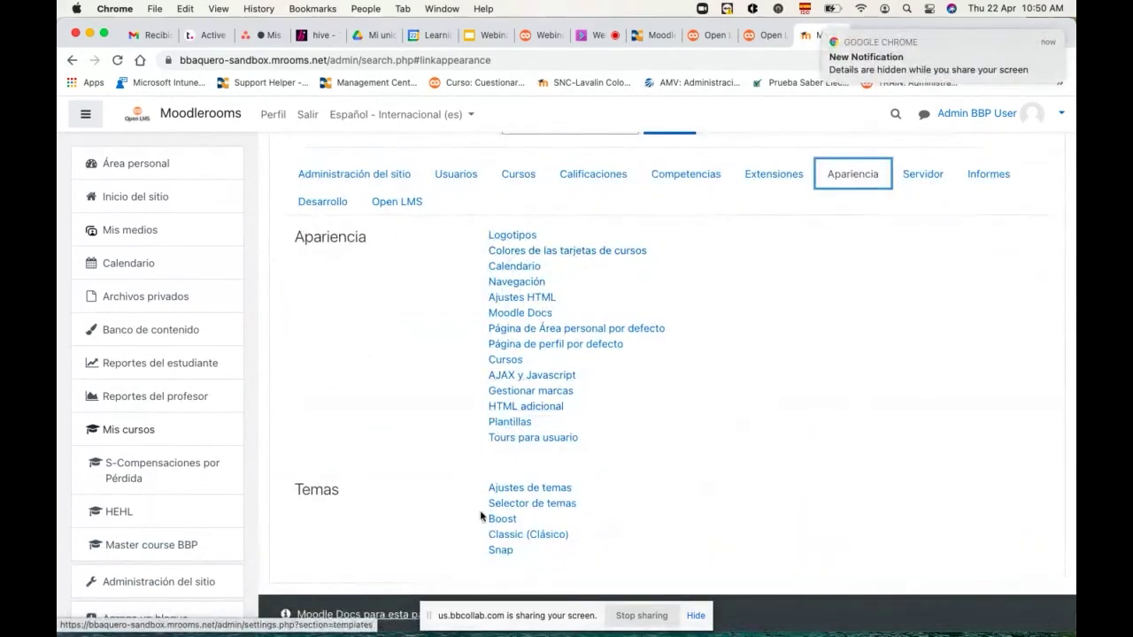
pyautogui.scroll(-1, 481, 513)
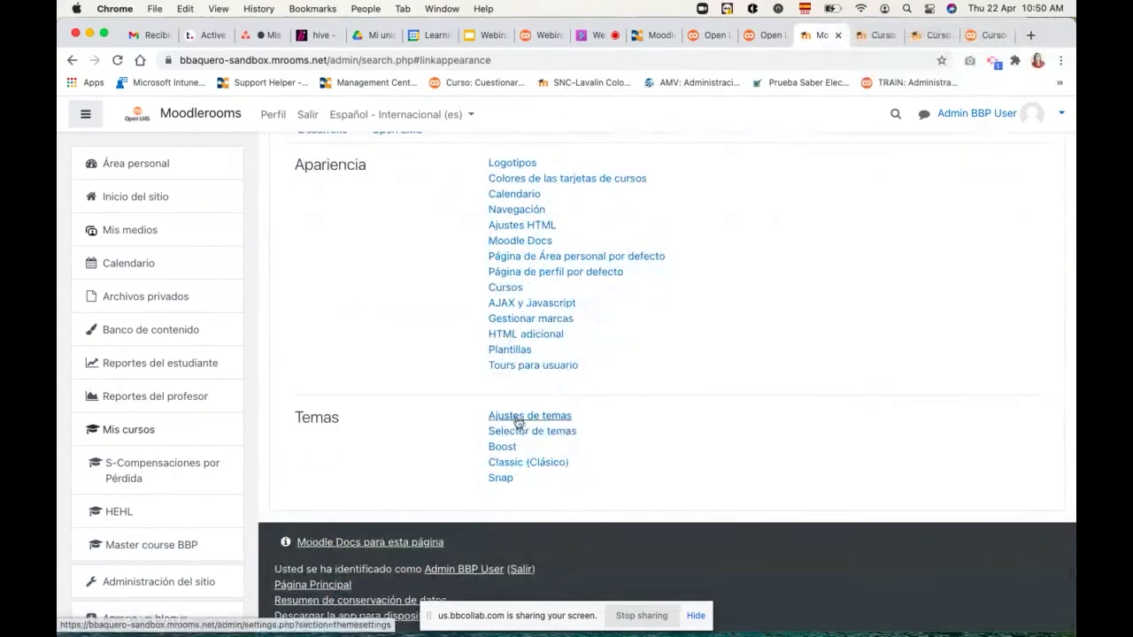
pyautogui.click(503, 448)
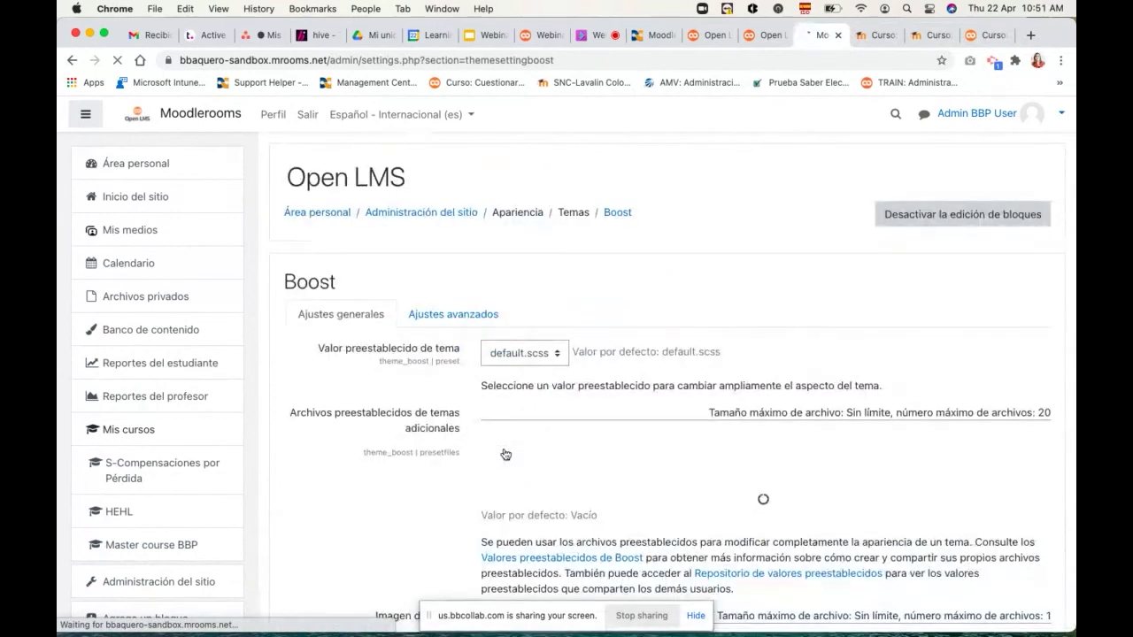
# Show the theme preset choices in Boost's general settings and keep default.scss selected.
pyautogui.scroll(-2, 505, 454)
pyautogui.scroll(-1, 505, 454)
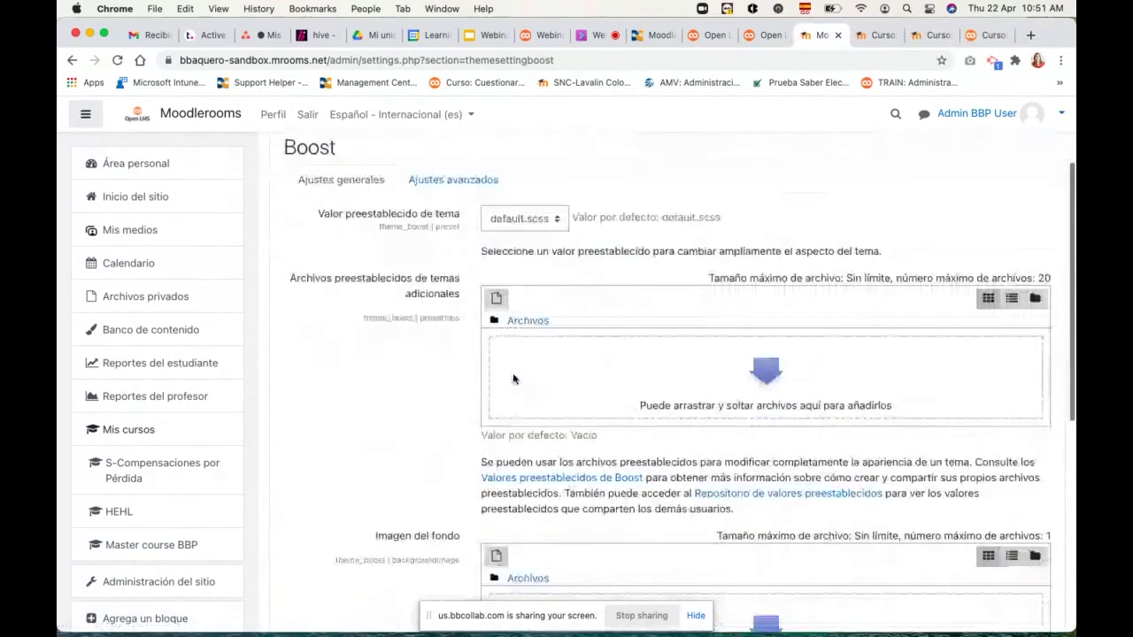
pyautogui.click(538, 223)
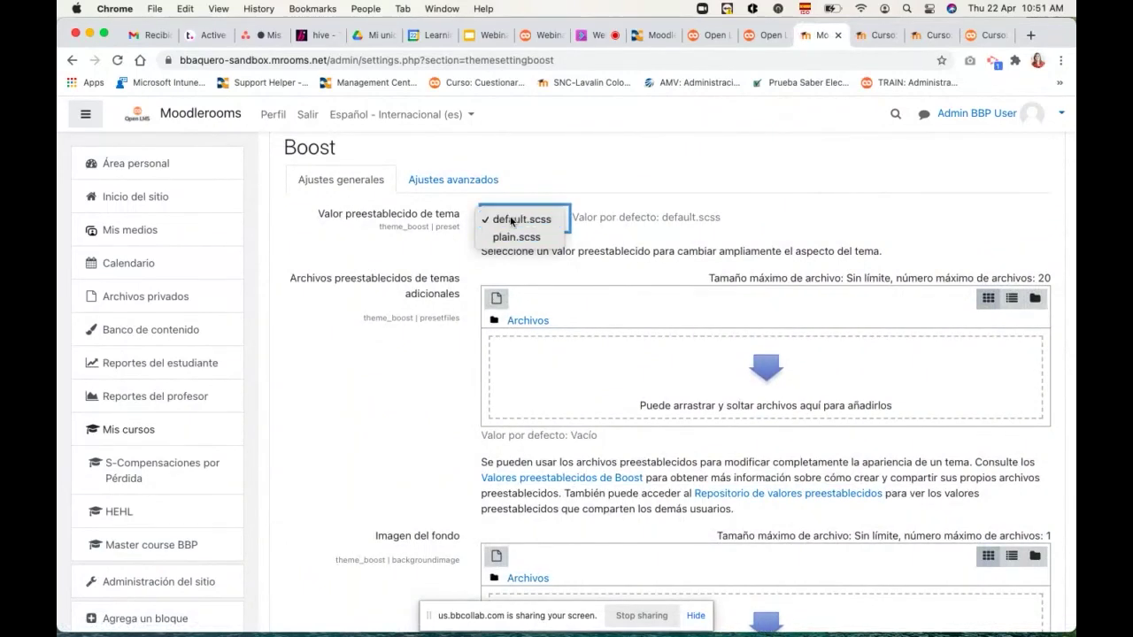
pyautogui.click(511, 219)
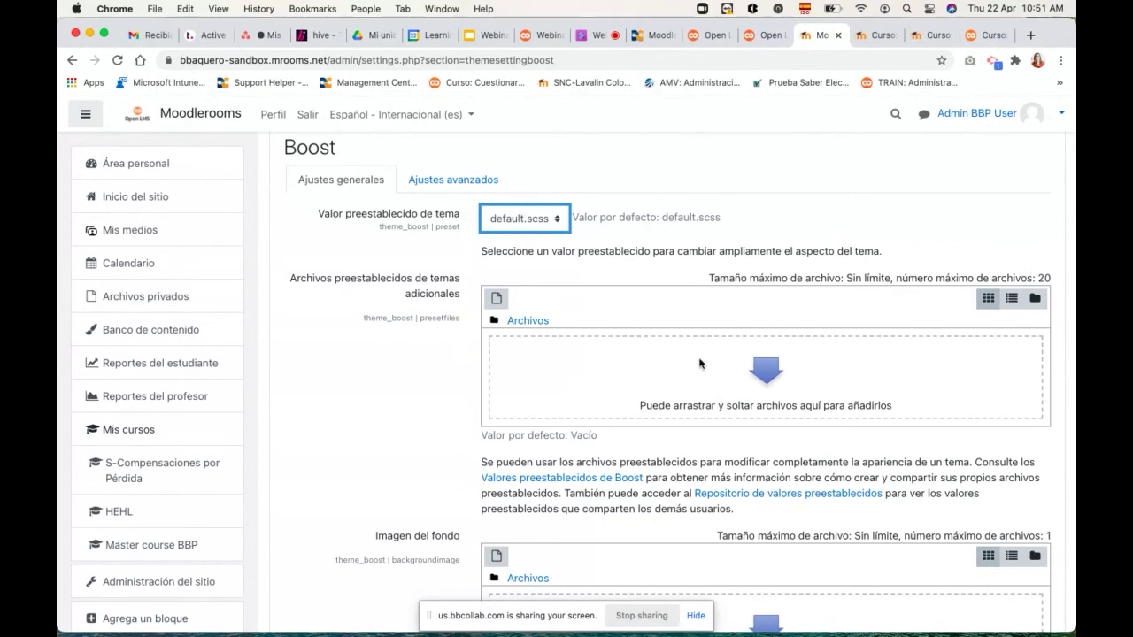
# Examine Boost's additional preset files, background image and brand color settings without changing them.
pyautogui.scroll(-3, 752, 392)
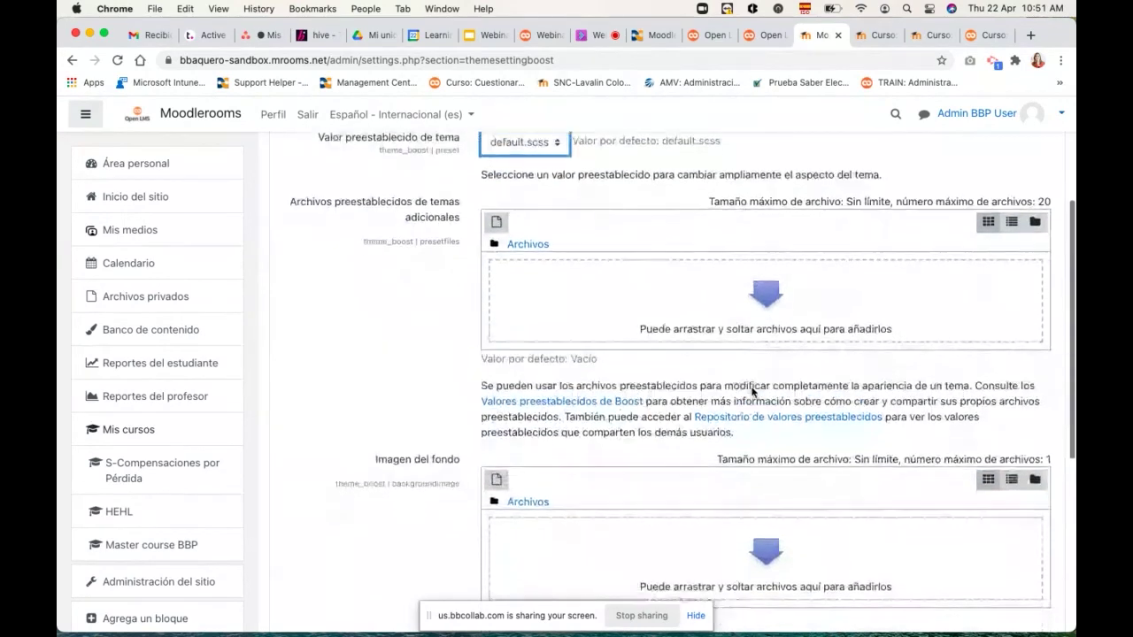
pyautogui.scroll(3, 753, 392)
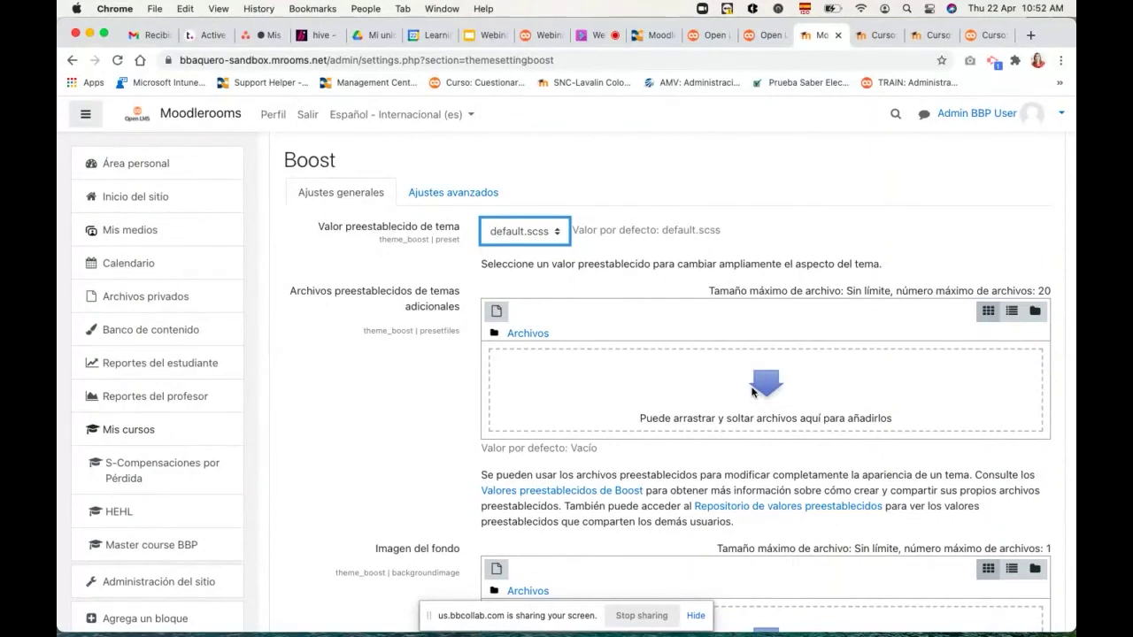
pyautogui.scroll(-4, 753, 393)
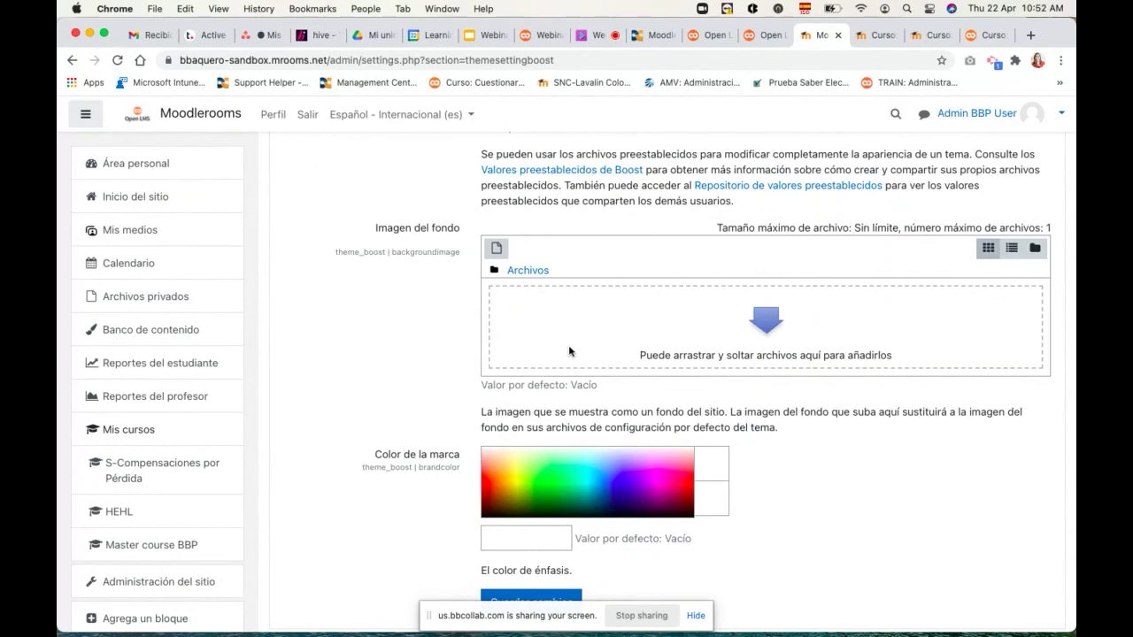
pyautogui.scroll(-3, 570, 352)
pyautogui.scroll(-1, 569, 352)
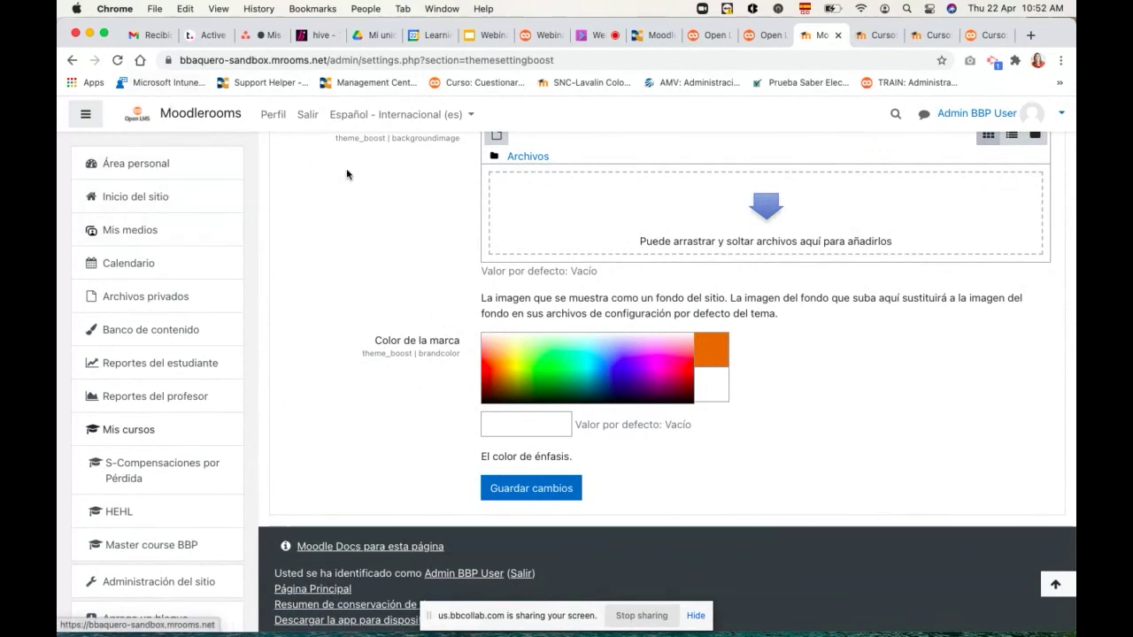
pyautogui.scroll(3, 997, 438)
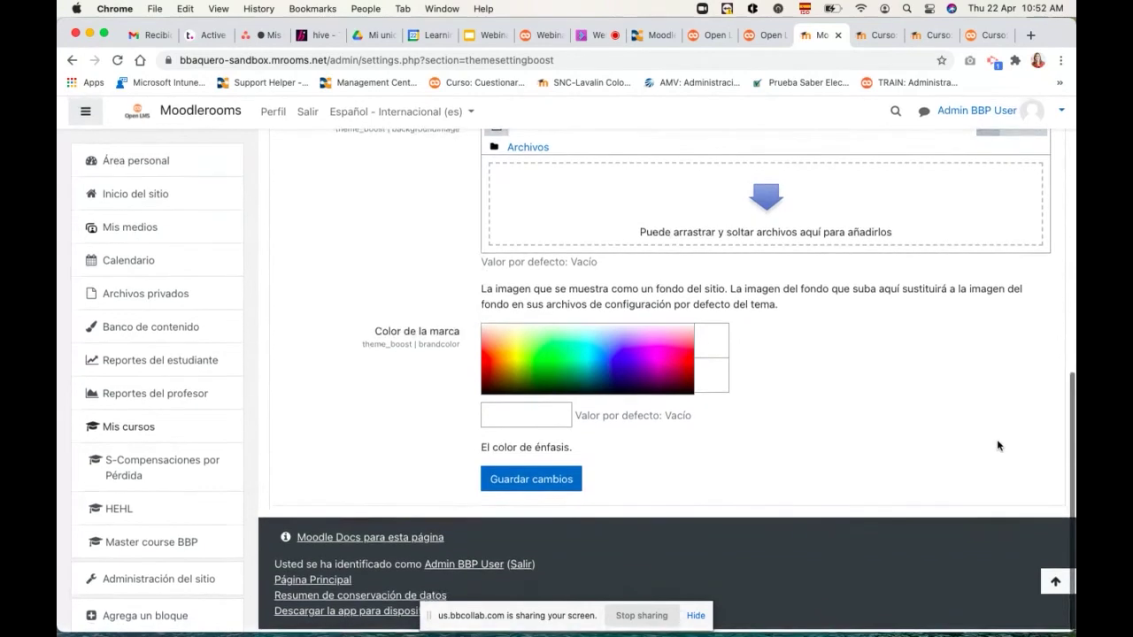
# Examine Boost's advanced settings for initial raw SCSS and raw SCSS without changing them, and return to the general settings.
pyautogui.scroll(5, 997, 439)
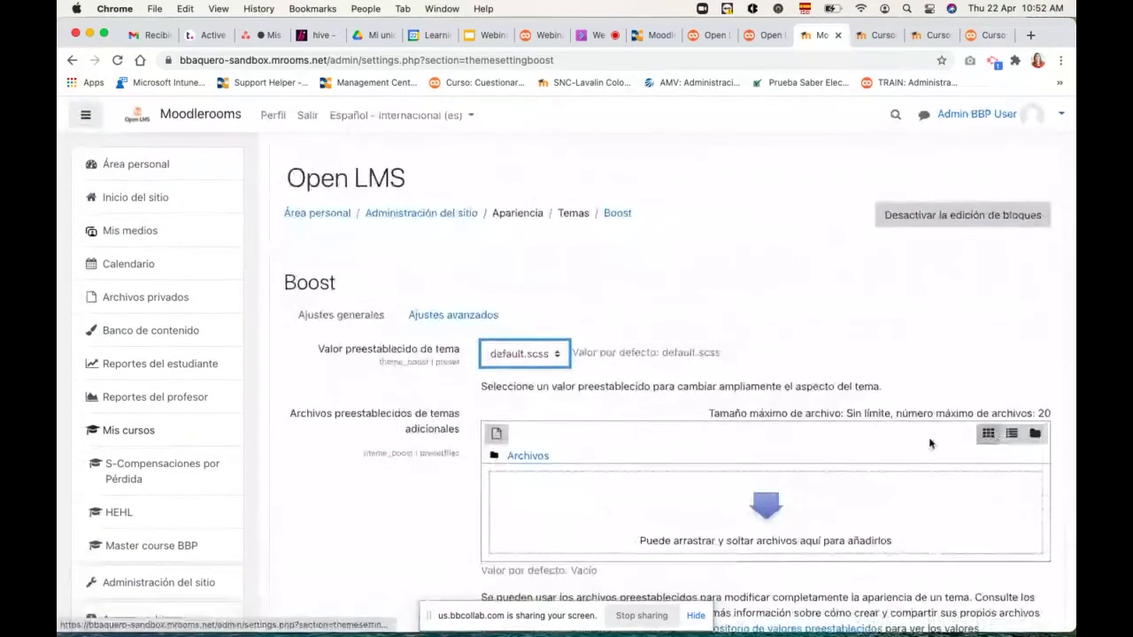
pyautogui.click(465, 317)
pyautogui.scroll(-3, 525, 430)
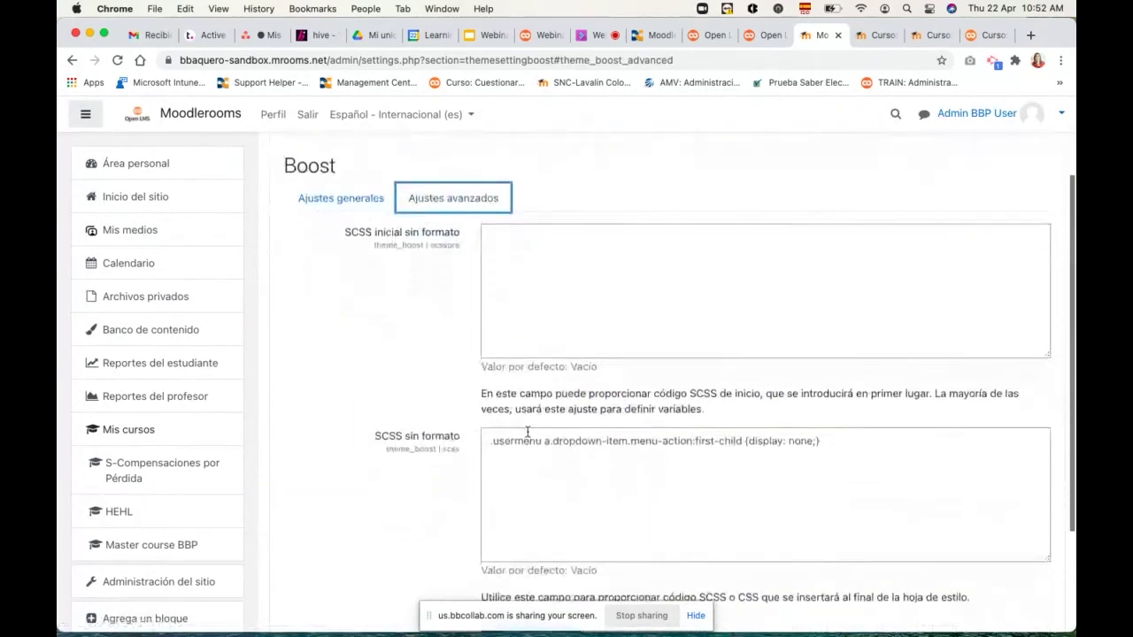
pyautogui.click(528, 257)
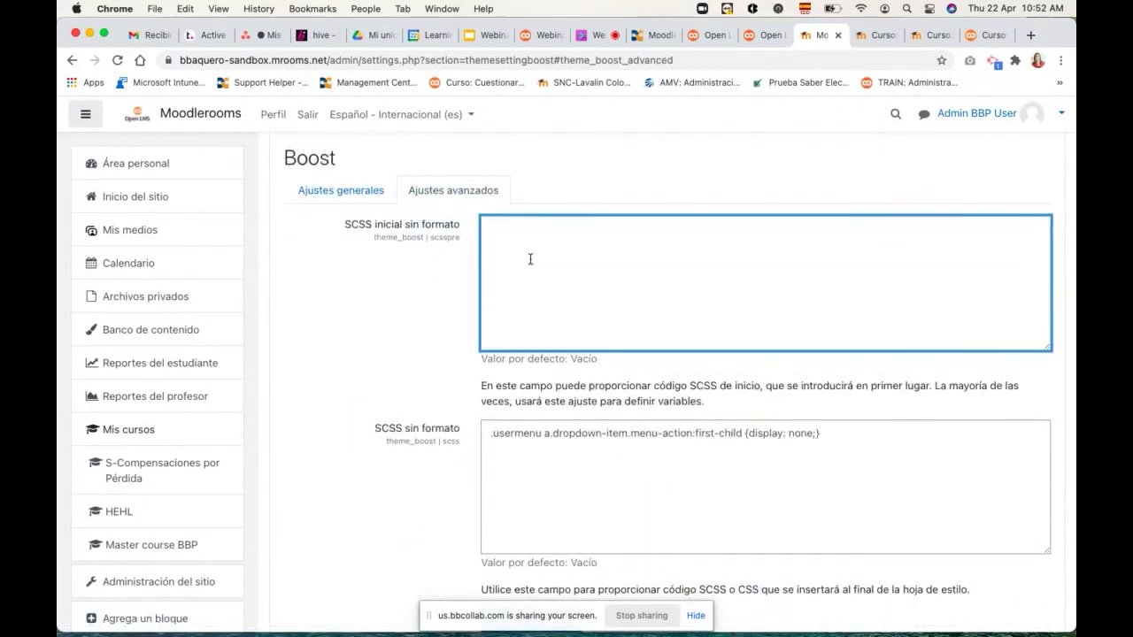
pyautogui.scroll(-3, 534, 298)
pyautogui.click(536, 313)
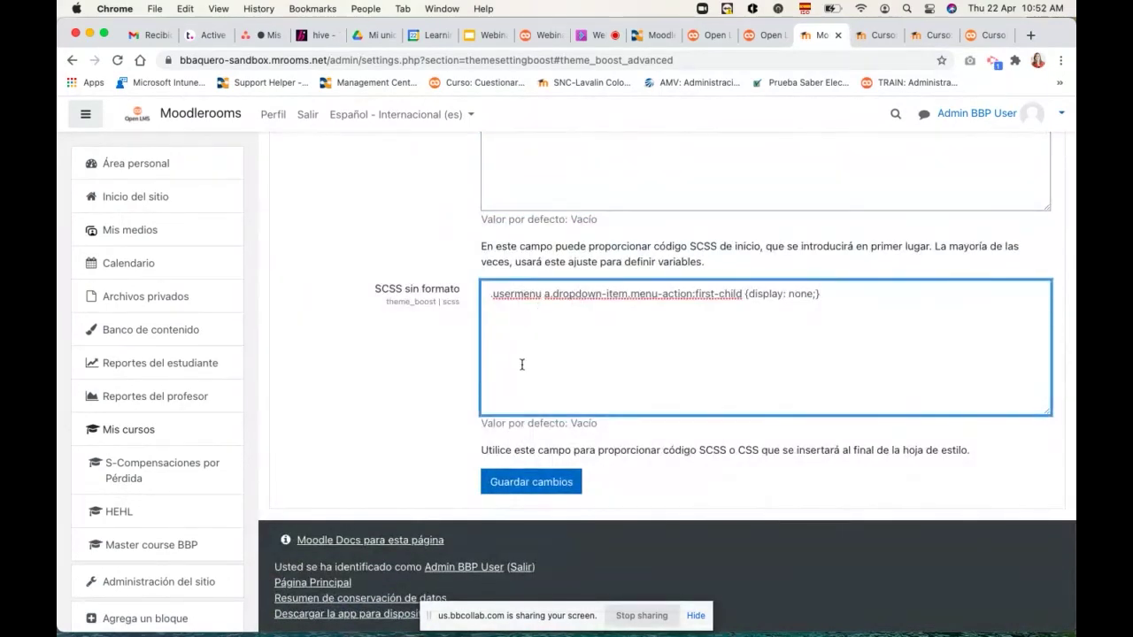
pyautogui.scroll(2, 522, 365)
pyautogui.scroll(4, 522, 365)
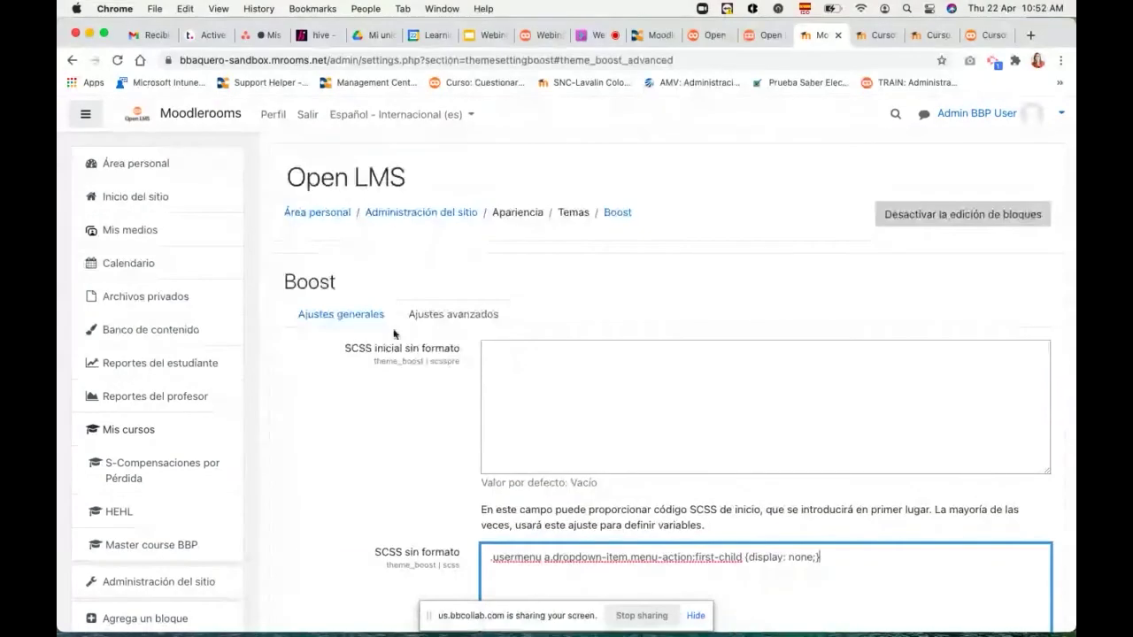
pyautogui.click(333, 315)
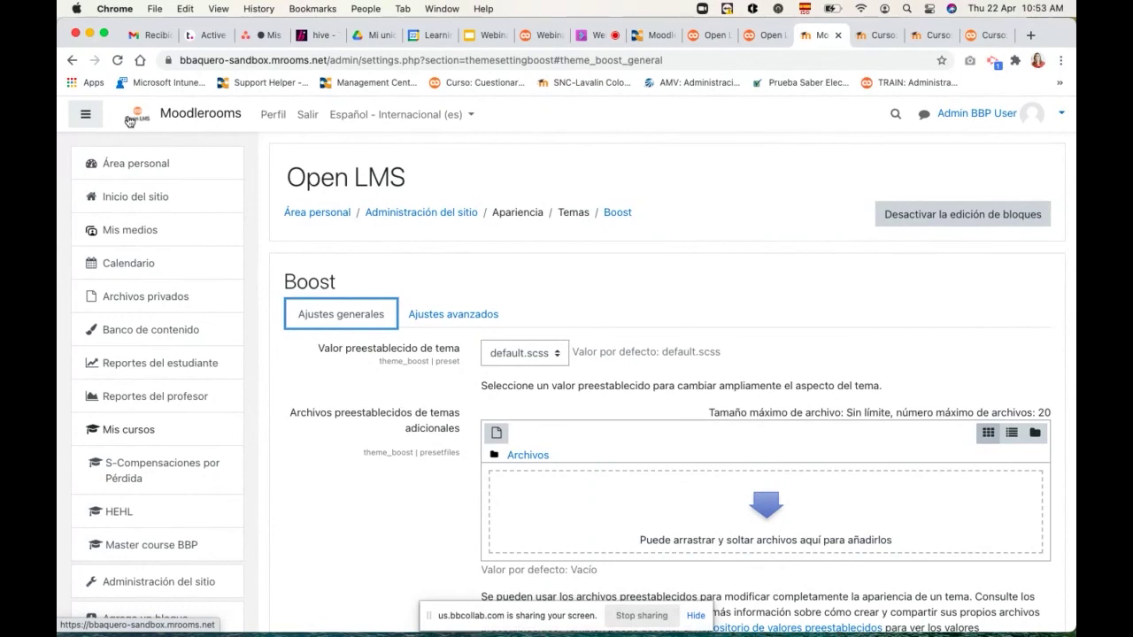
# Open the Logotipos settings from the Apariencia section of the site administration.
pyautogui.scroll(-2, 392, 336)
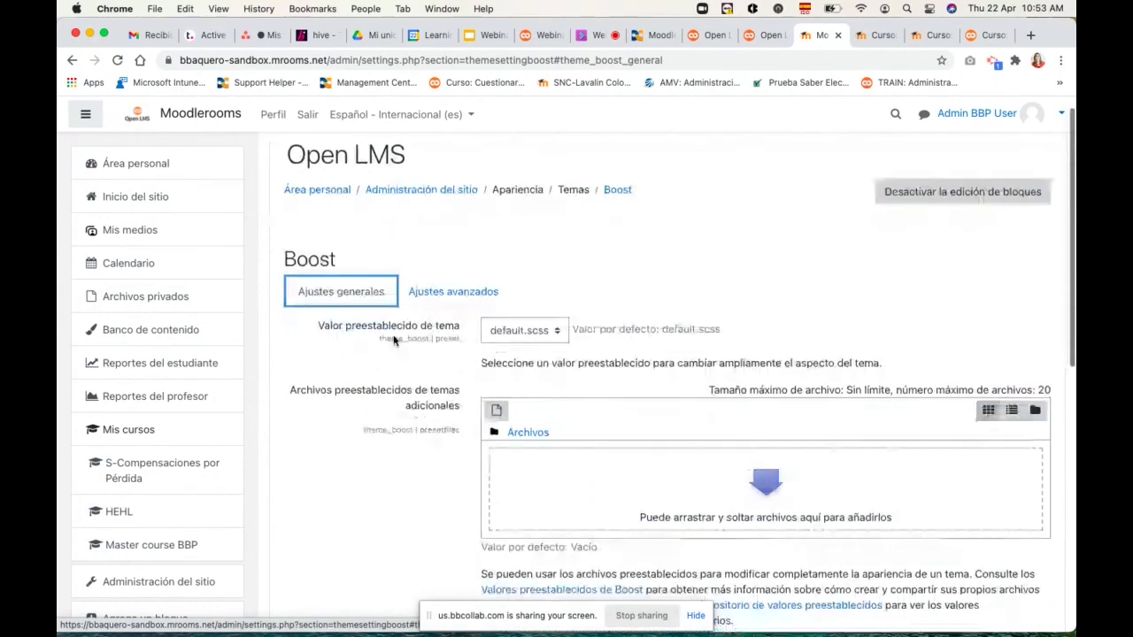
pyautogui.scroll(-5, 394, 340)
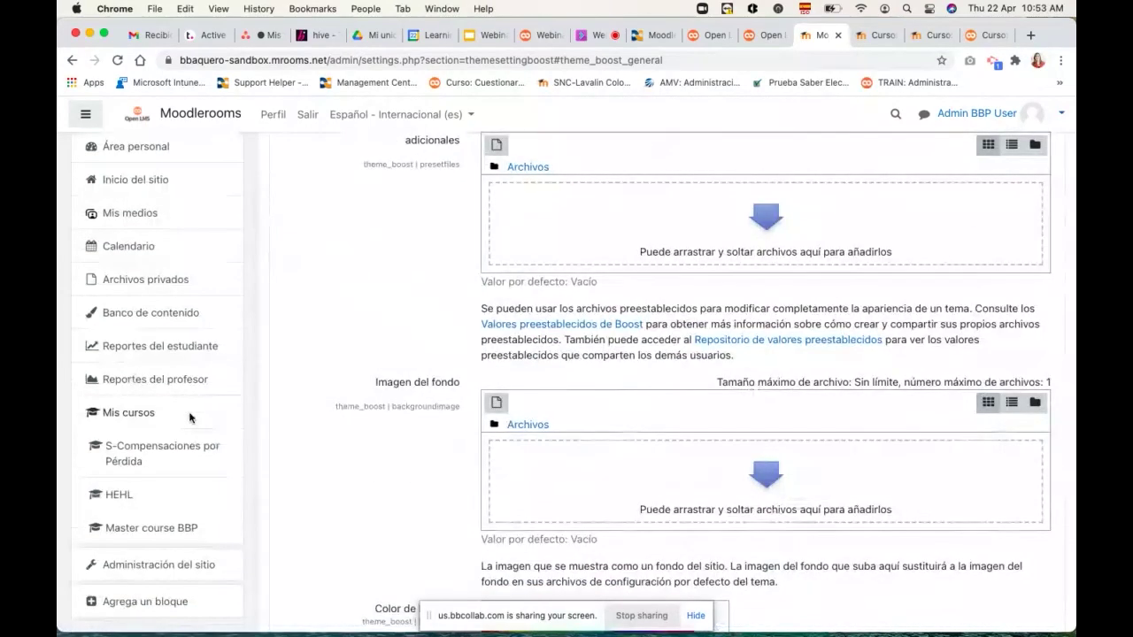
pyautogui.click(154, 567)
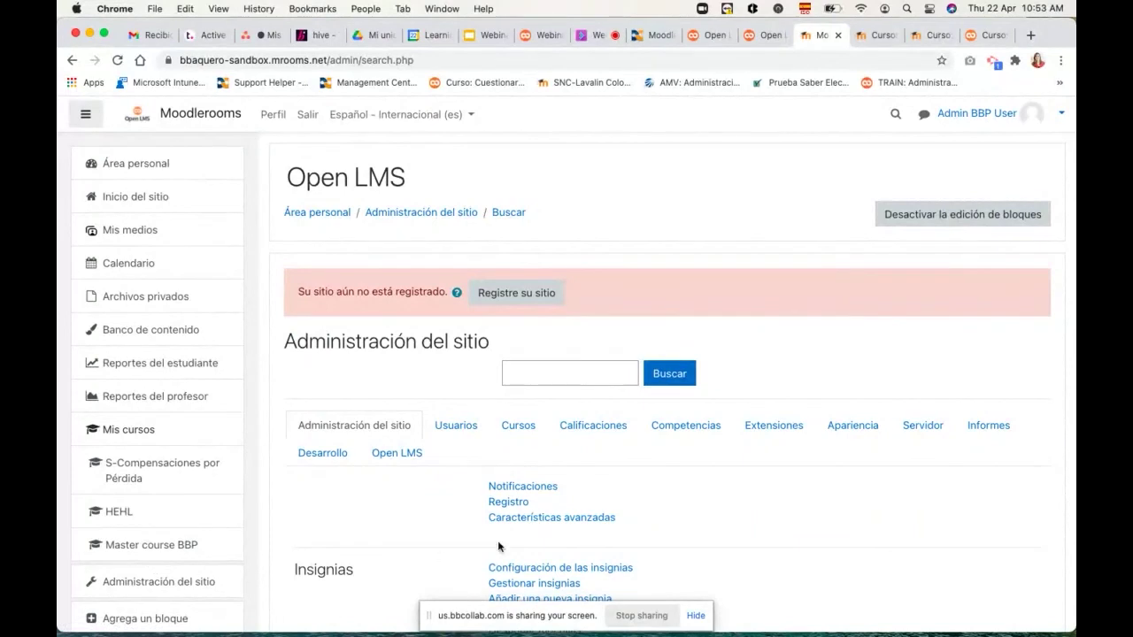
pyautogui.scroll(-3, 617, 507)
pyautogui.click(849, 315)
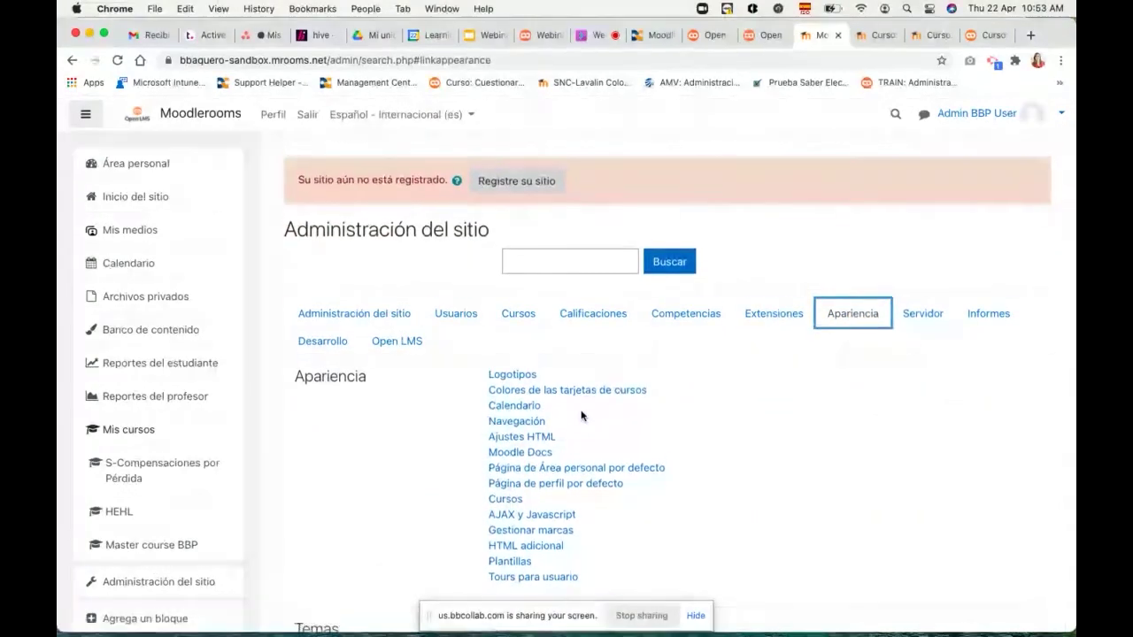
pyautogui.scroll(-1, 582, 415)
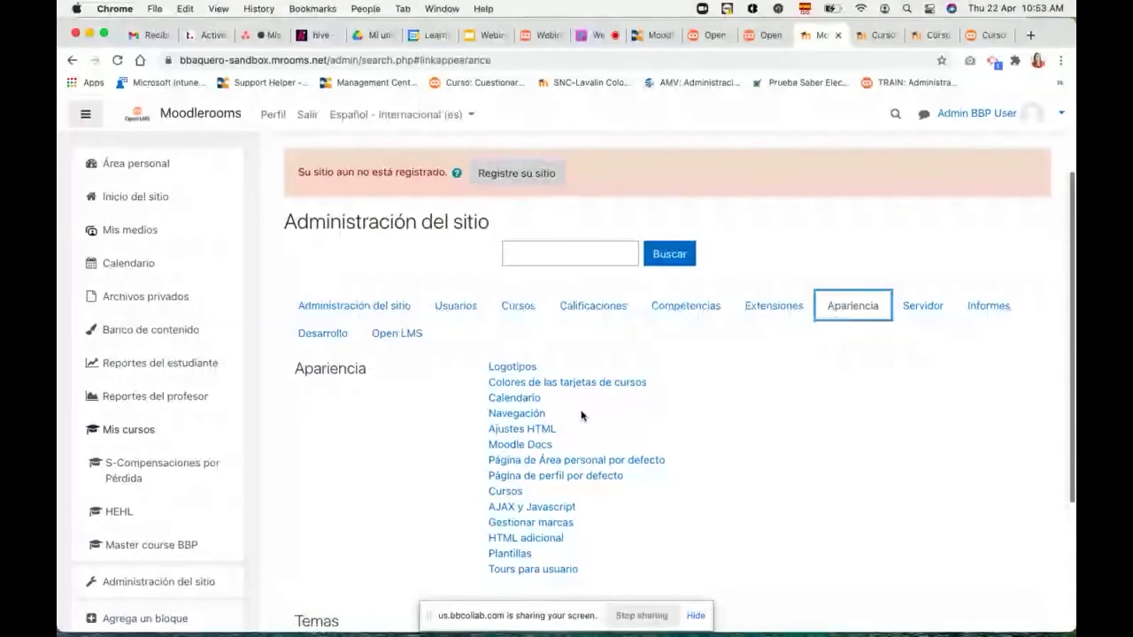
pyautogui.scroll(-2, 582, 416)
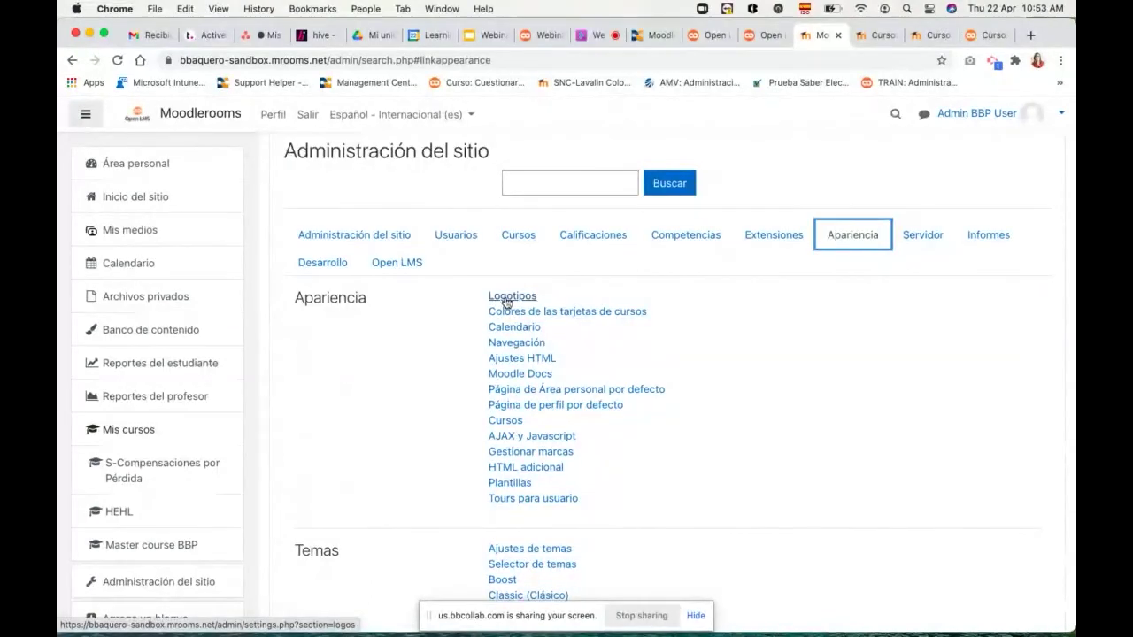
pyautogui.click(506, 297)
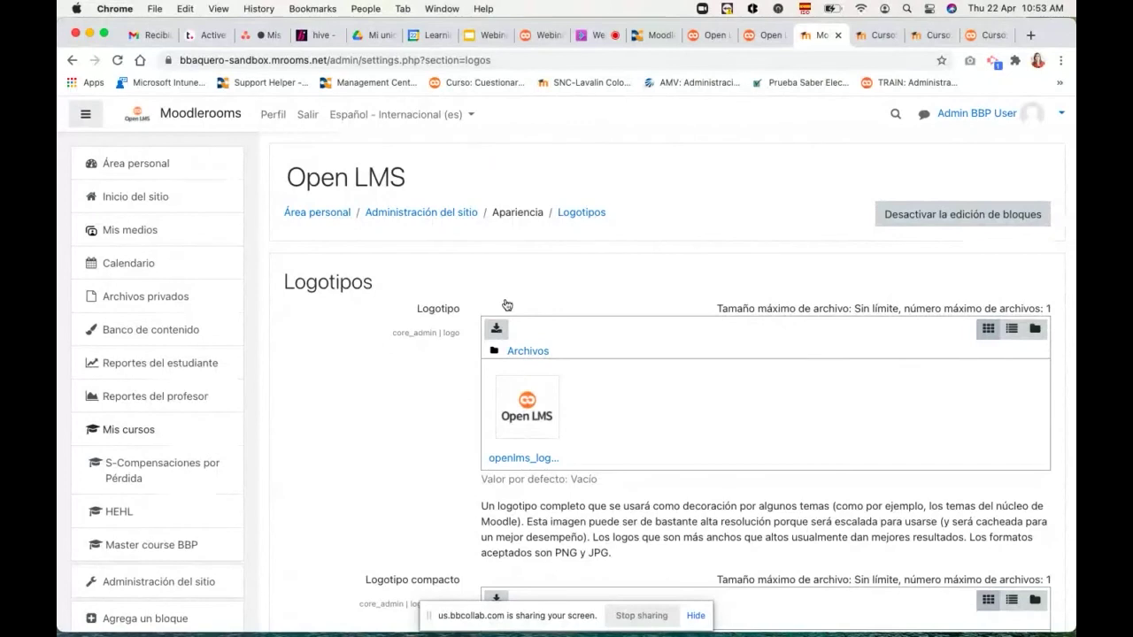
# Review the logo settings and open the site home page in a separate browser tab to show the full logo.
pyautogui.scroll(-2, 506, 305)
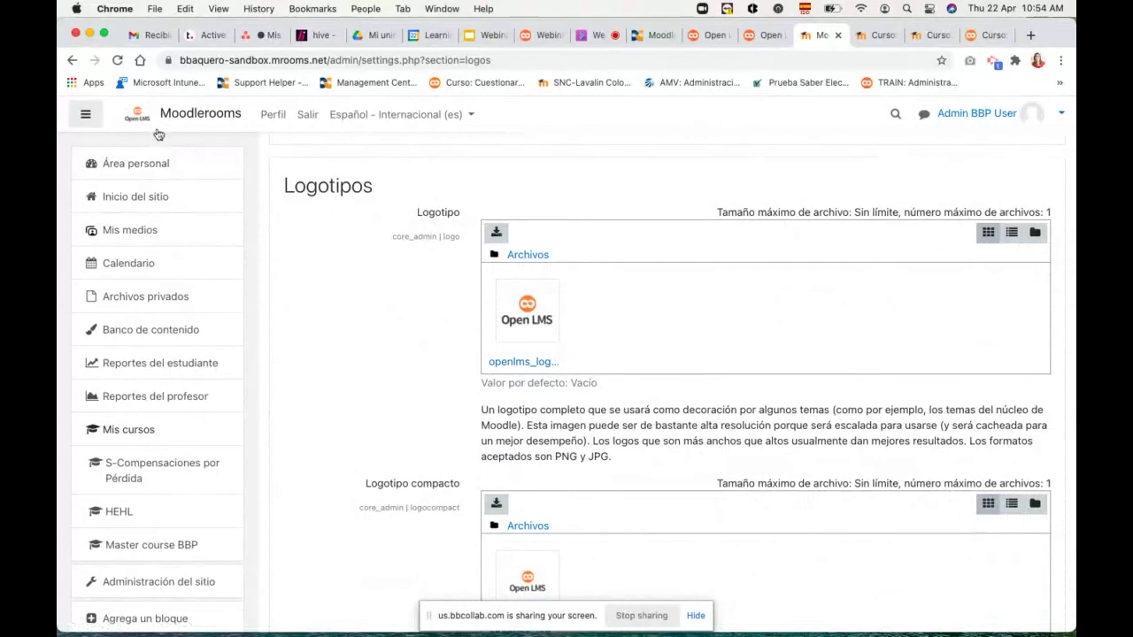
pyautogui.scroll(-2, 504, 258)
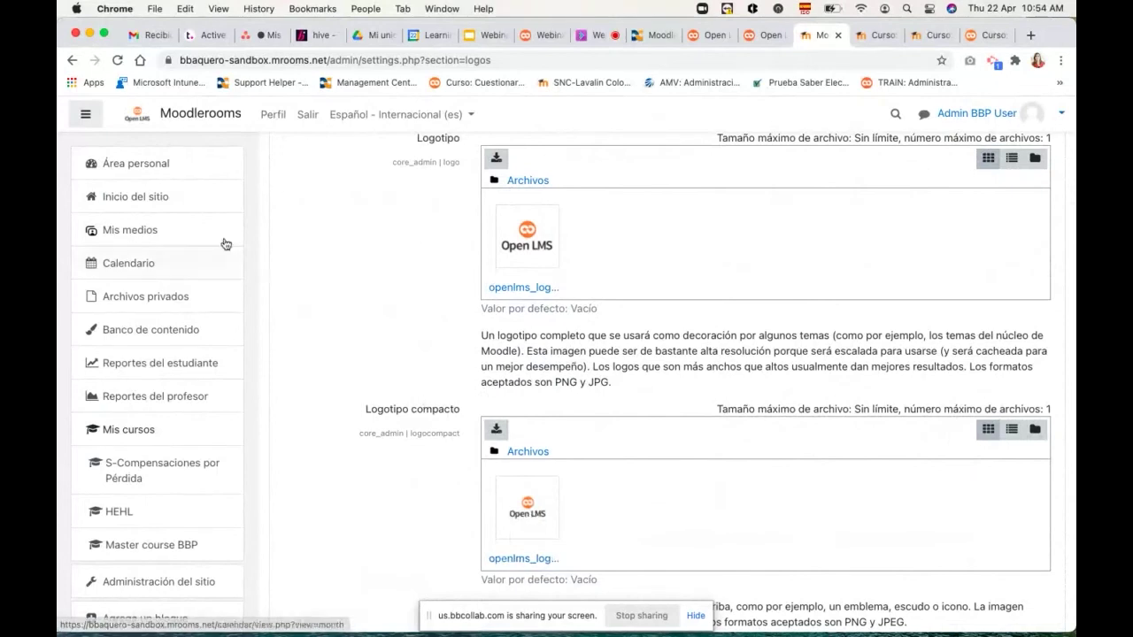
pyautogui.scroll(3, 465, 249)
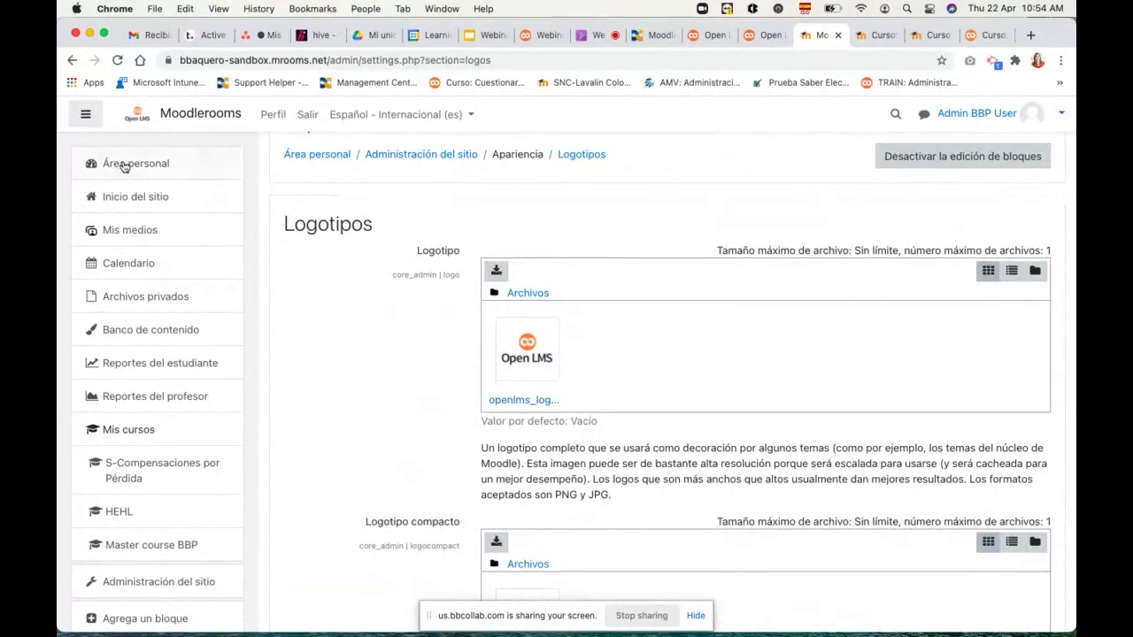
pyautogui.rightClick(142, 115)
pyautogui.click(166, 120)
pyautogui.click(835, 36)
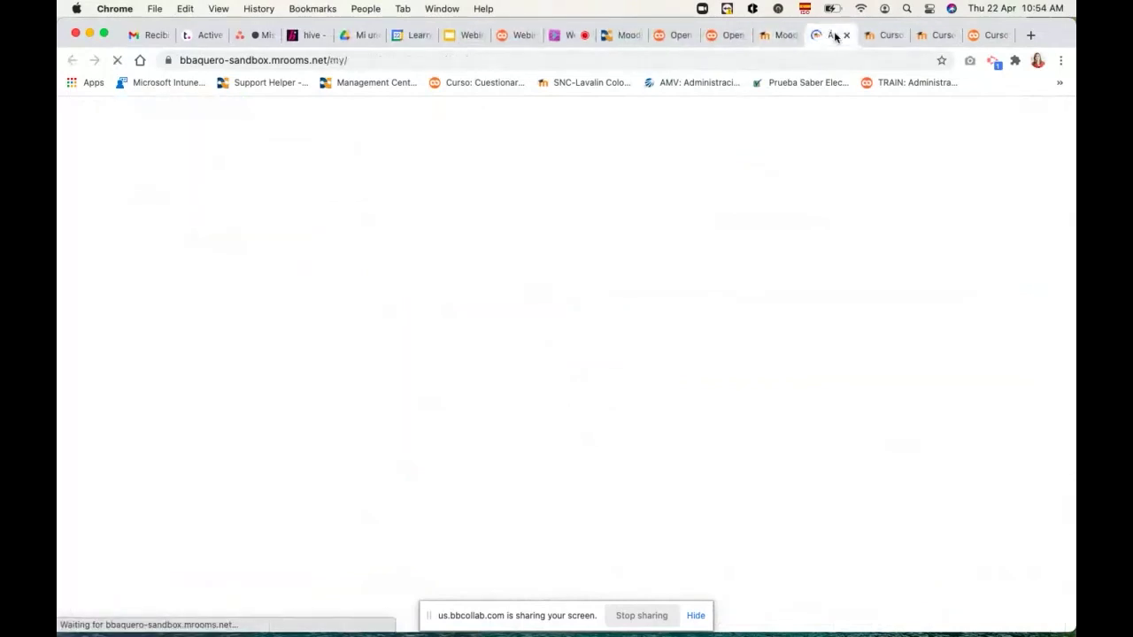
pyautogui.click(134, 198)
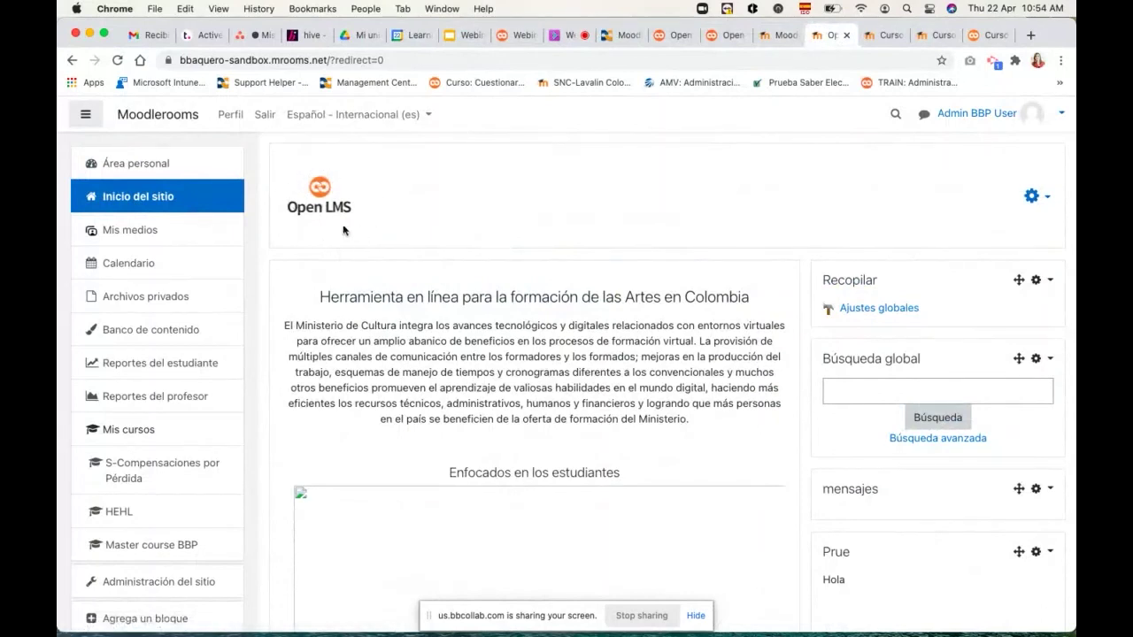
# Return to the Logotipos settings and compare the full logo and compact logo files with the site header.
pyautogui.click(782, 41)
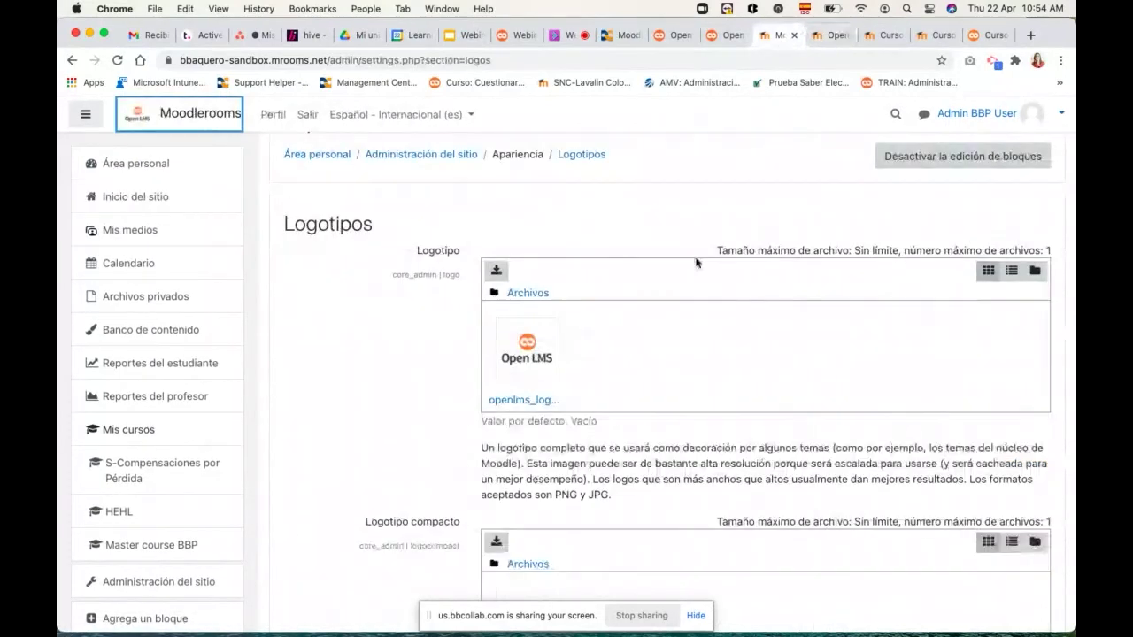
pyautogui.scroll(-2, 593, 495)
pyautogui.scroll(-1, 589, 473)
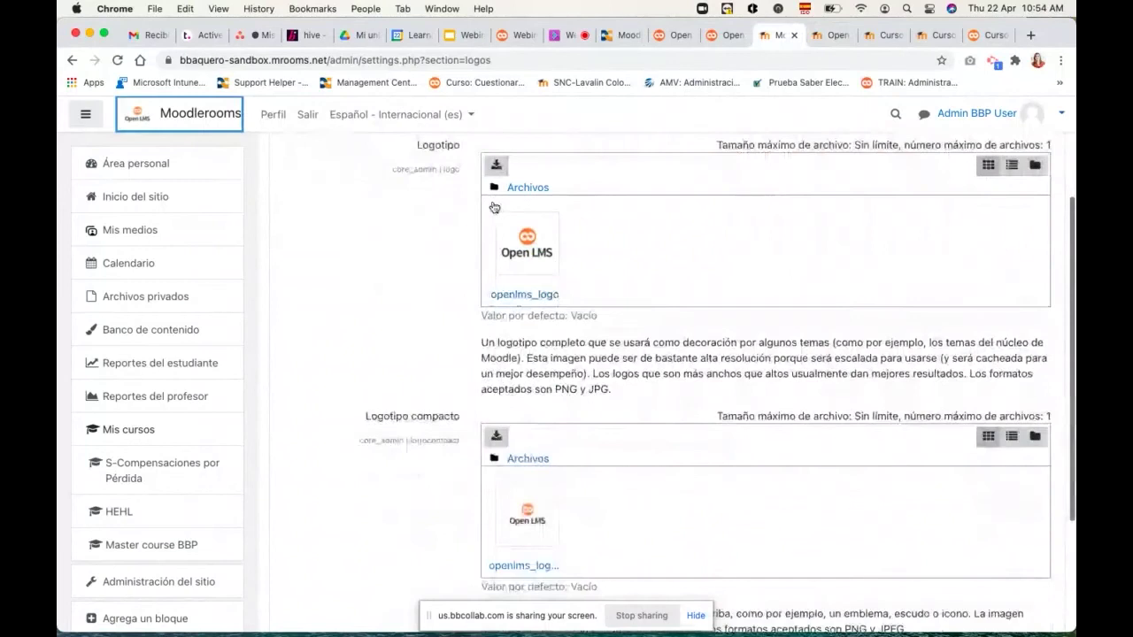
pyautogui.scroll(-2, 478, 425)
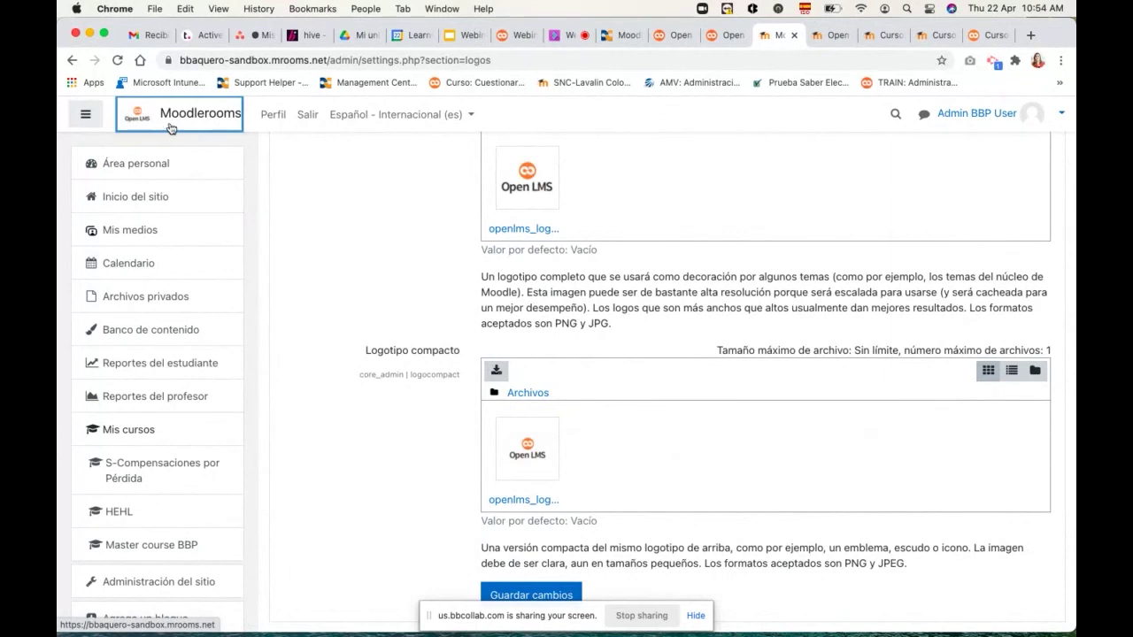
pyautogui.scroll(-2, 710, 412)
pyautogui.scroll(-1, 710, 411)
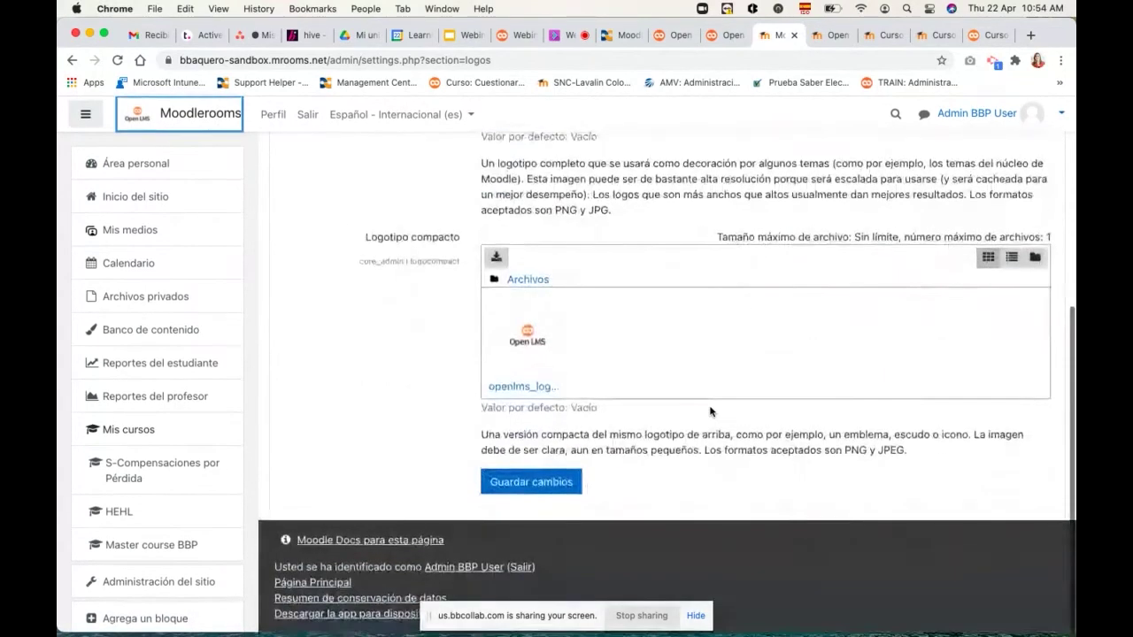
pyautogui.scroll(10, 710, 411)
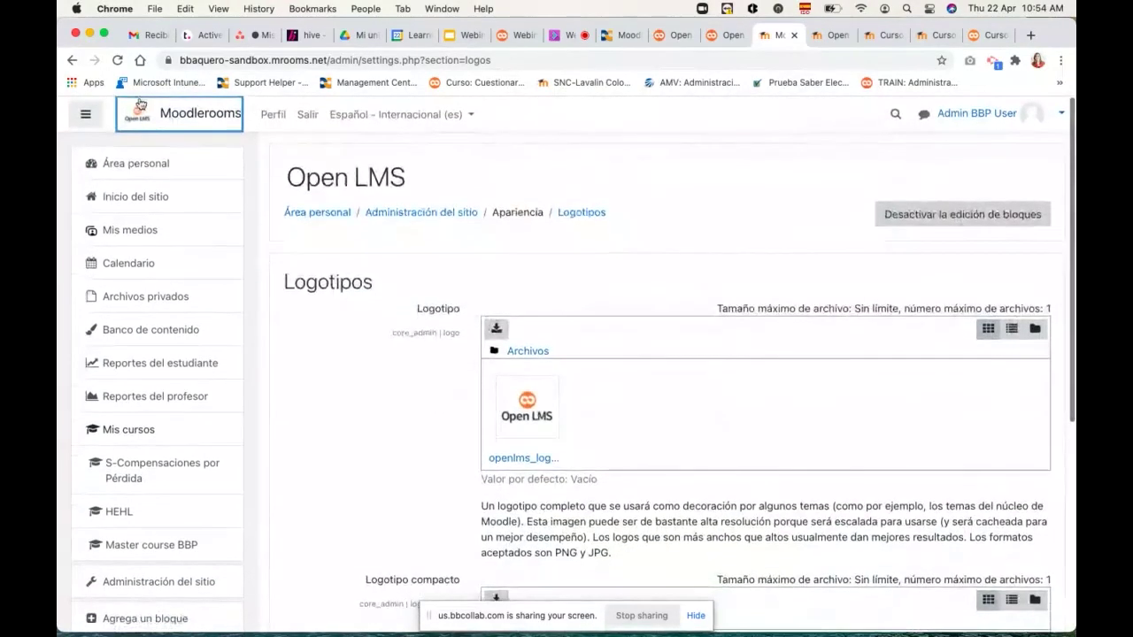
# Go back to the Apariencia section of the site administration and examine its appearance and theme options.
pyautogui.click(73, 60)
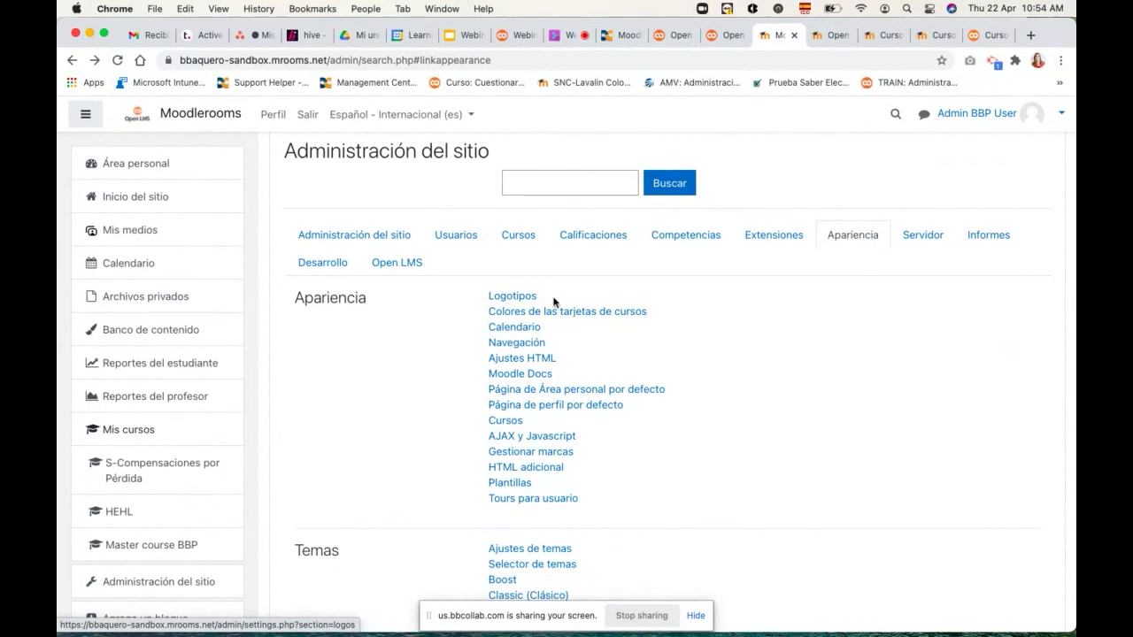
pyautogui.scroll(-1, 574, 341)
pyautogui.scroll(-1, 575, 341)
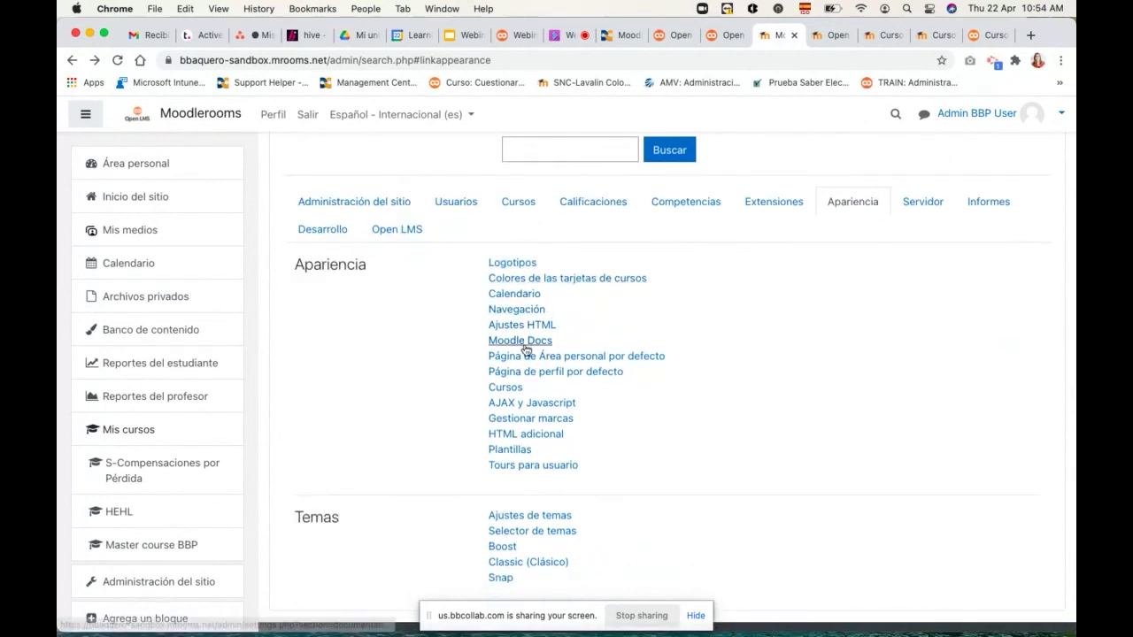
pyautogui.scroll(-2, 617, 392)
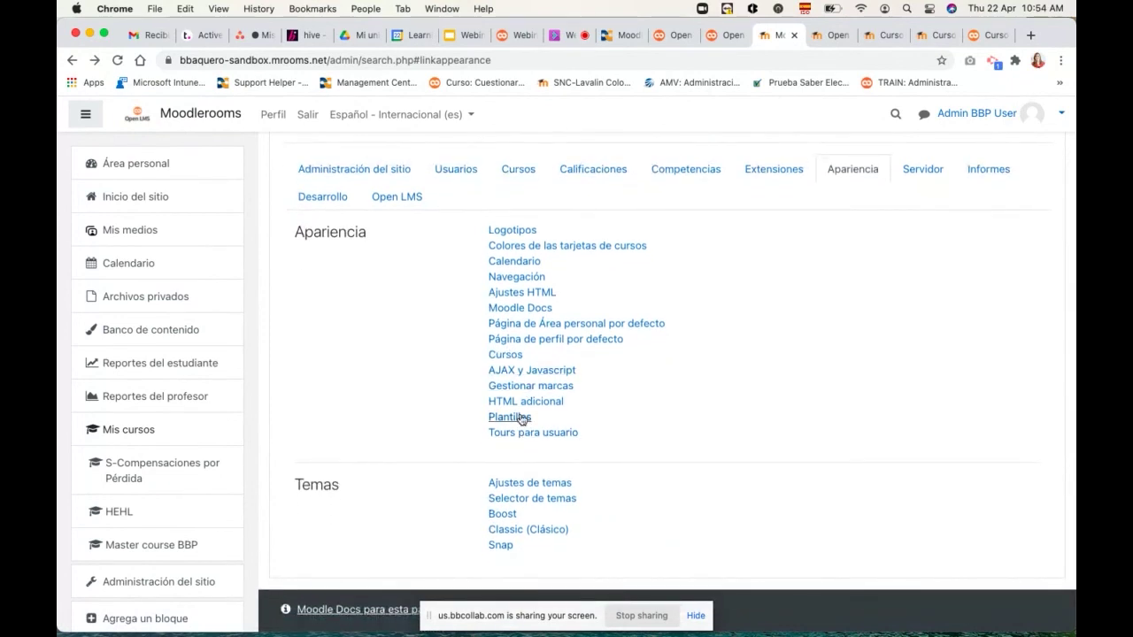
pyautogui.scroll(4, 774, 374)
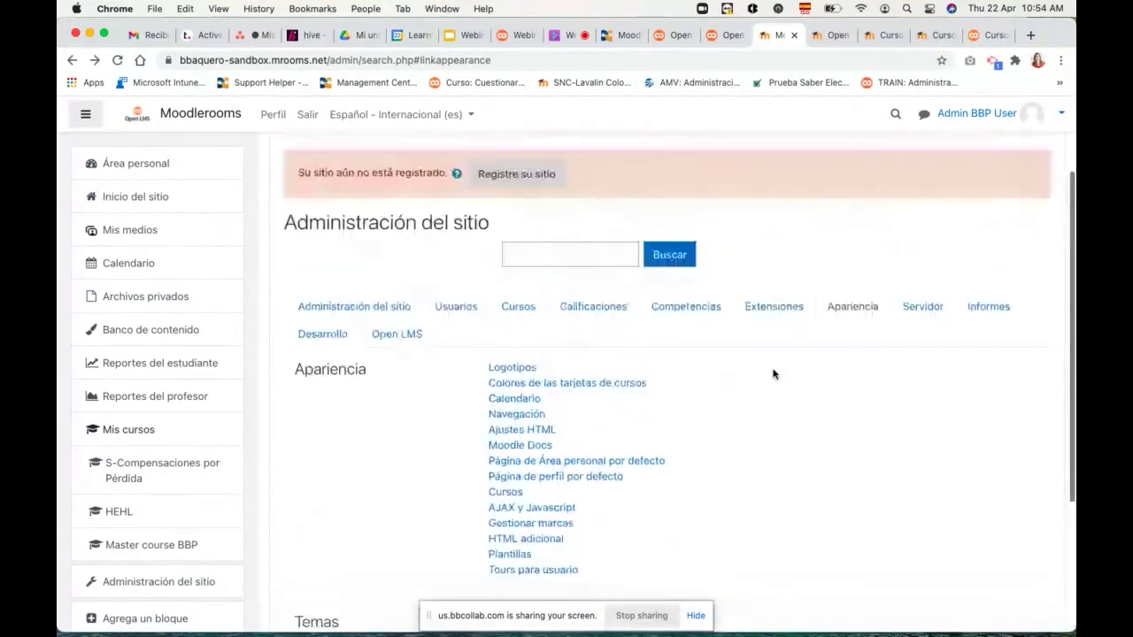
pyautogui.scroll(-6, 773, 375)
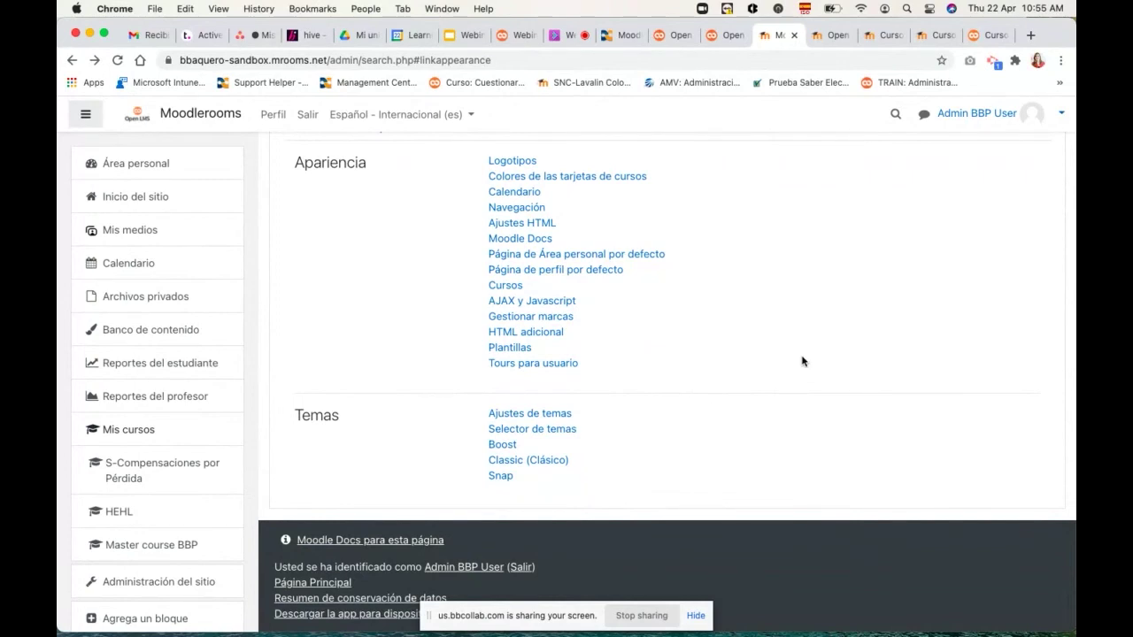
pyautogui.scroll(5, 817, 351)
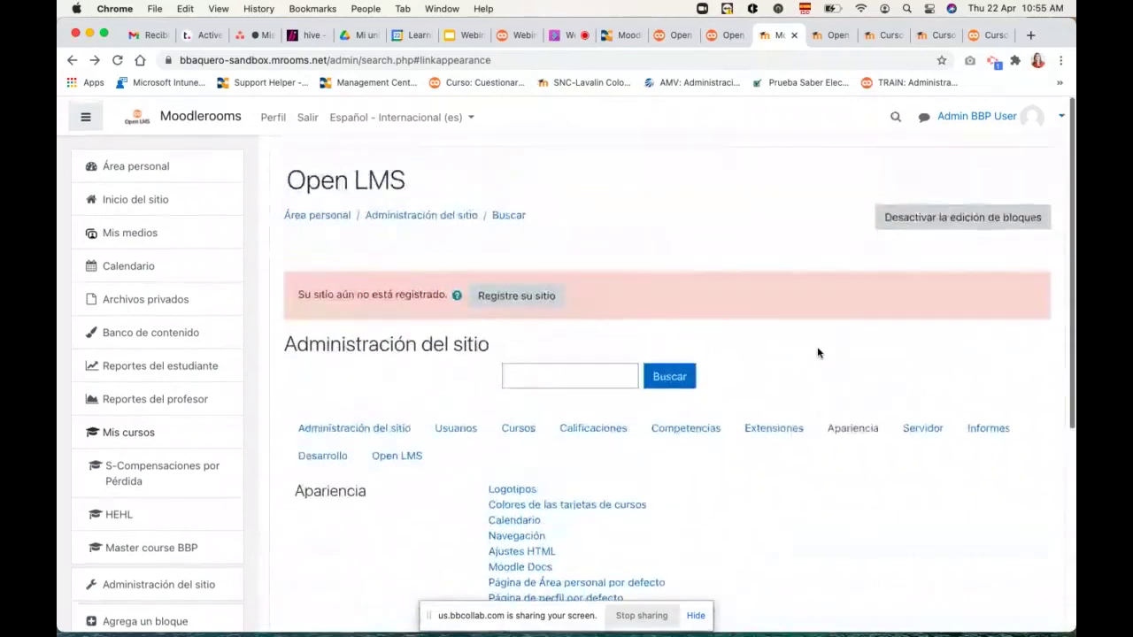
pyautogui.scroll(-5, 830, 449)
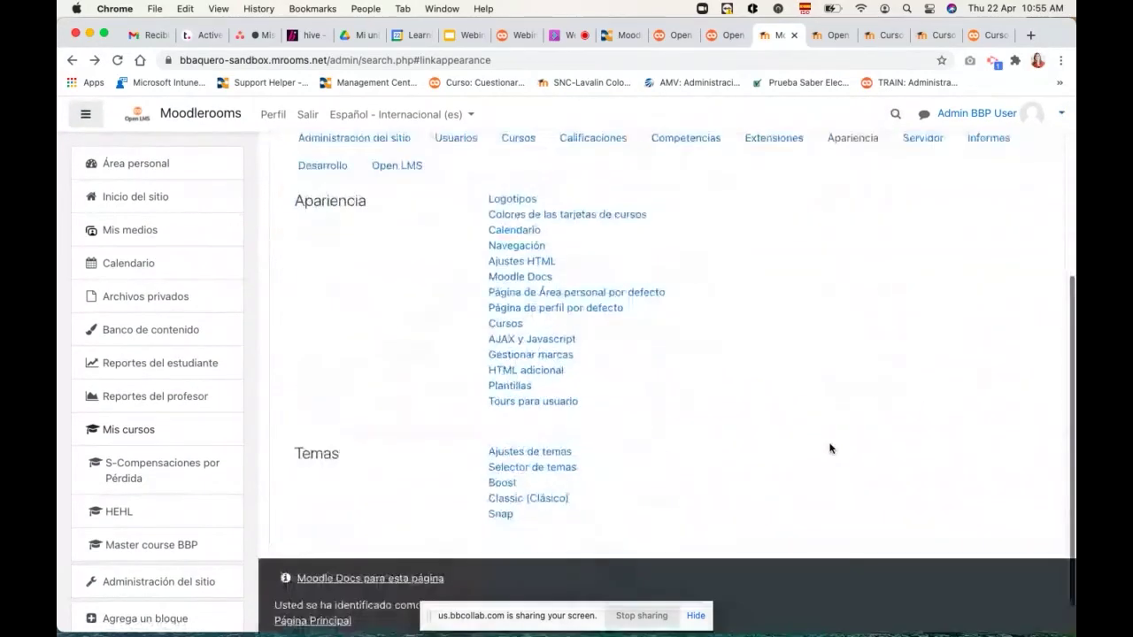
# Change the Default device's theme to Classic (Clásico) in the theme selector and continue past the confirmation.
pyautogui.click(520, 432)
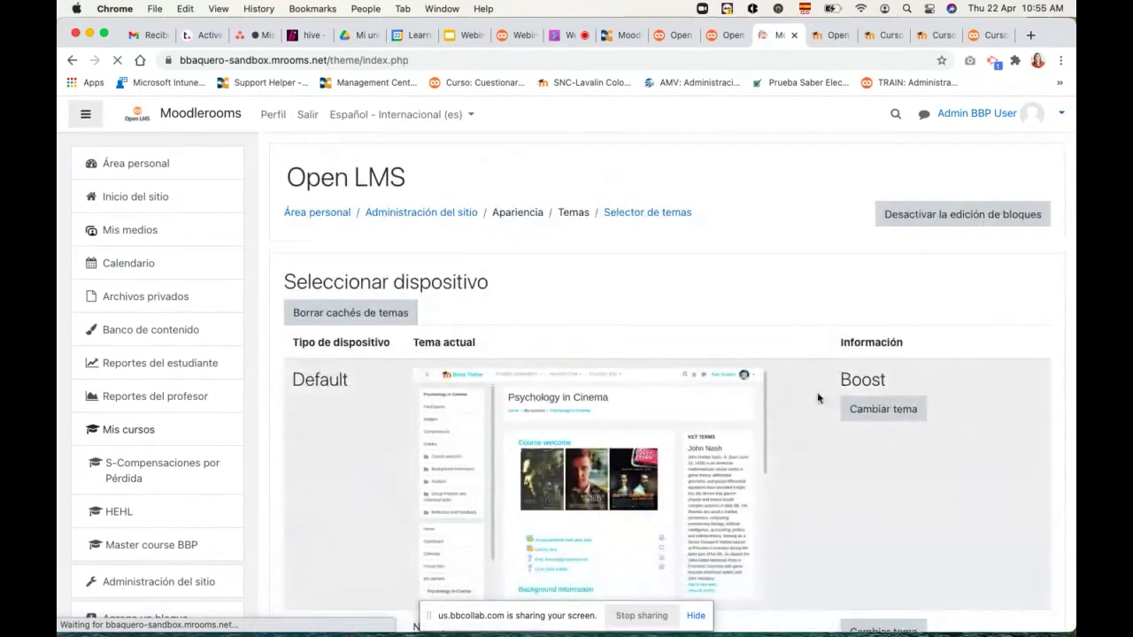
pyautogui.click(879, 420)
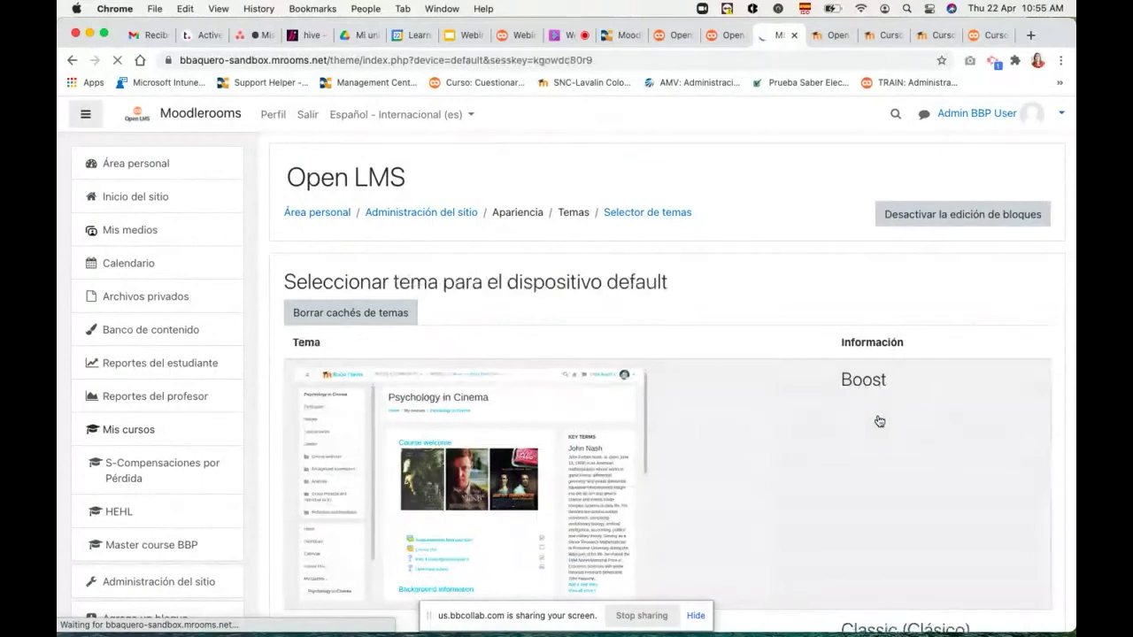
pyautogui.scroll(-4, 879, 420)
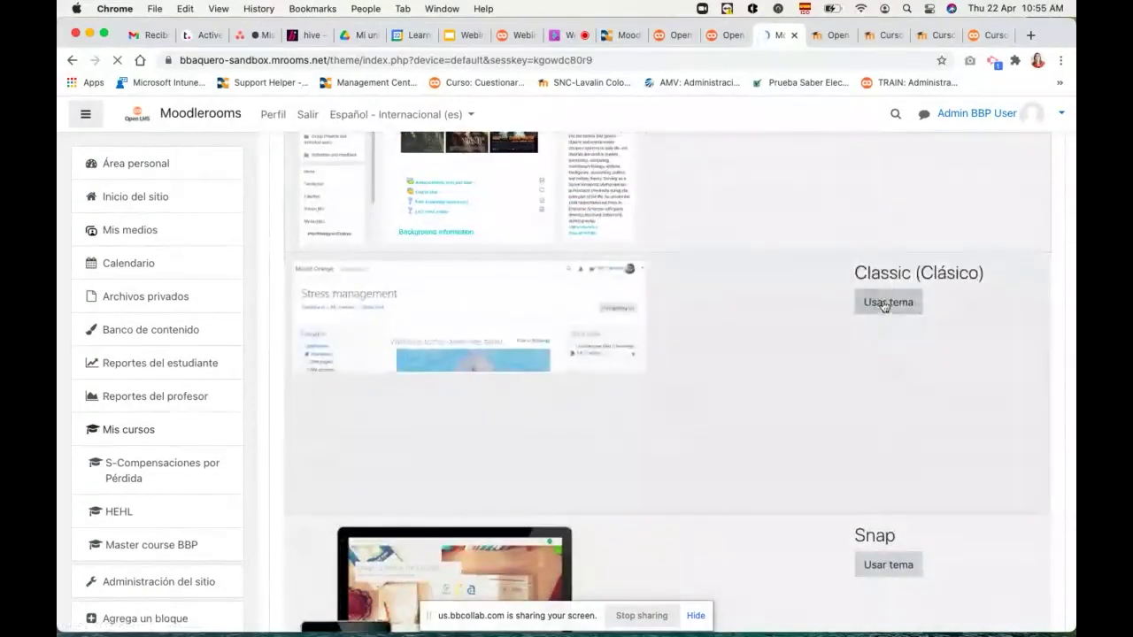
pyautogui.click(883, 302)
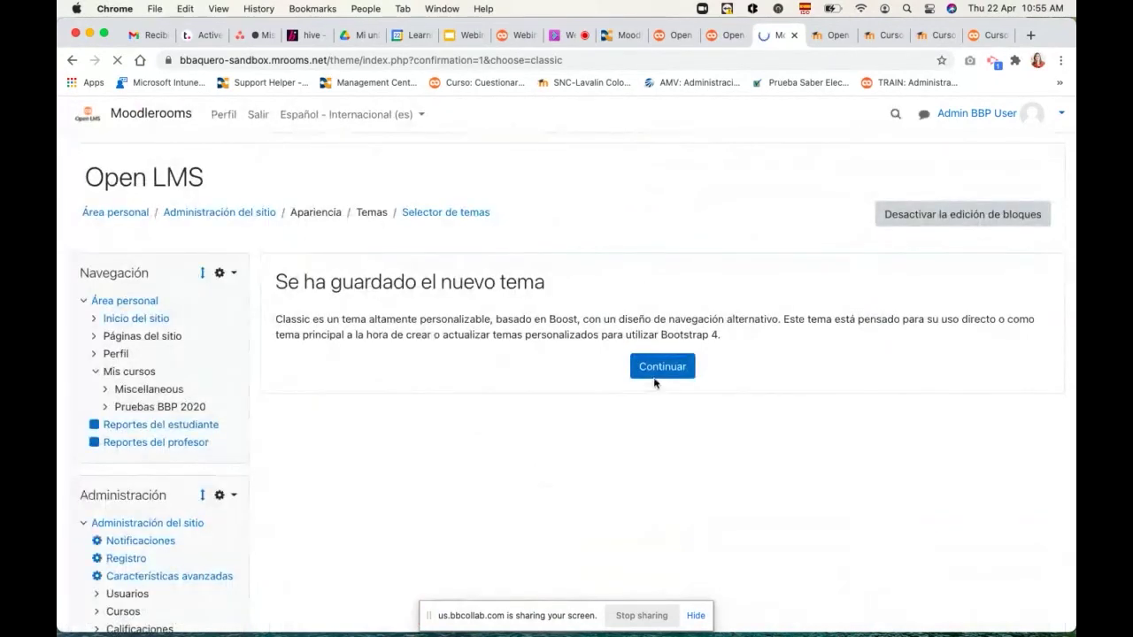
pyautogui.click(655, 377)
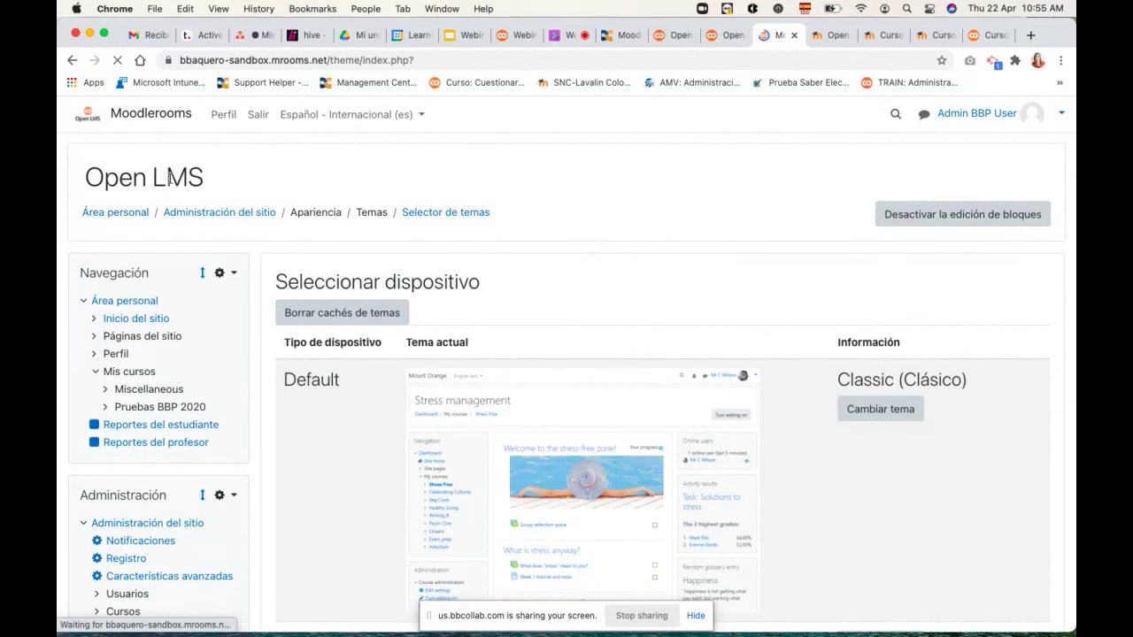
# Open the site home page and examine how the Classic theme lays out its header, navigation and administration blocks.
pyautogui.click(135, 320)
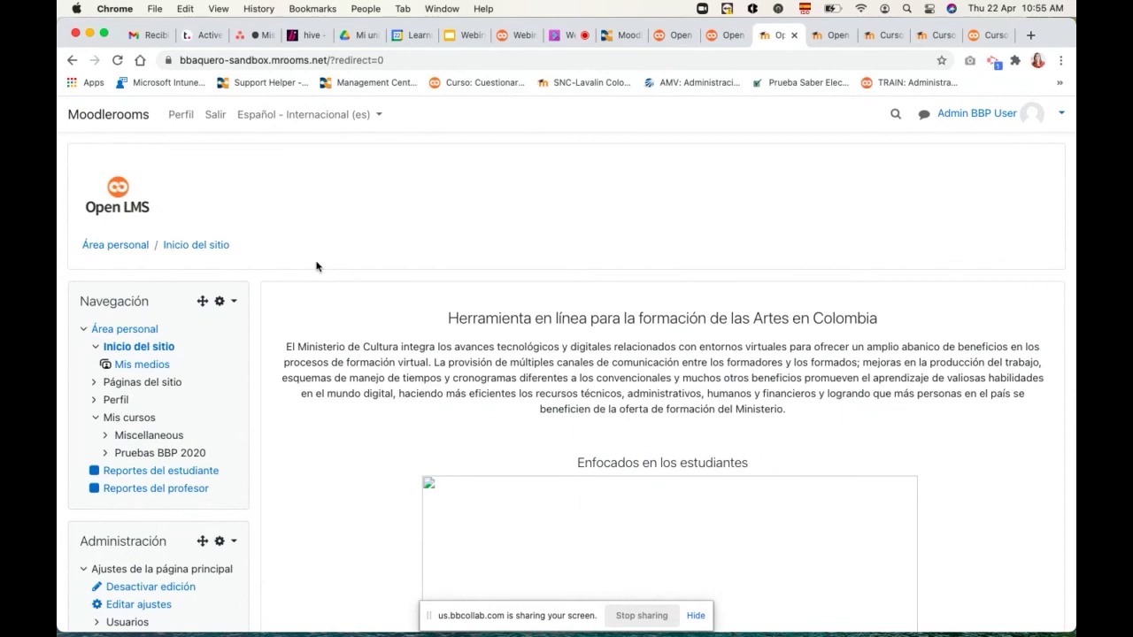
pyautogui.scroll(-2, 392, 298)
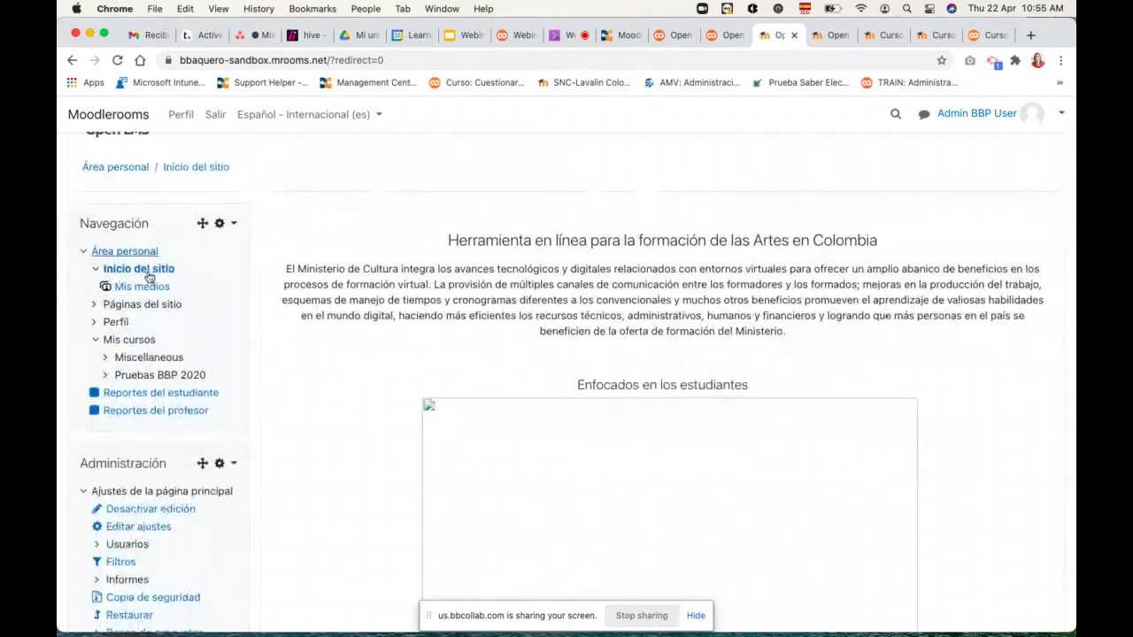
pyautogui.scroll(-1, 159, 356)
pyautogui.scroll(-5, 148, 357)
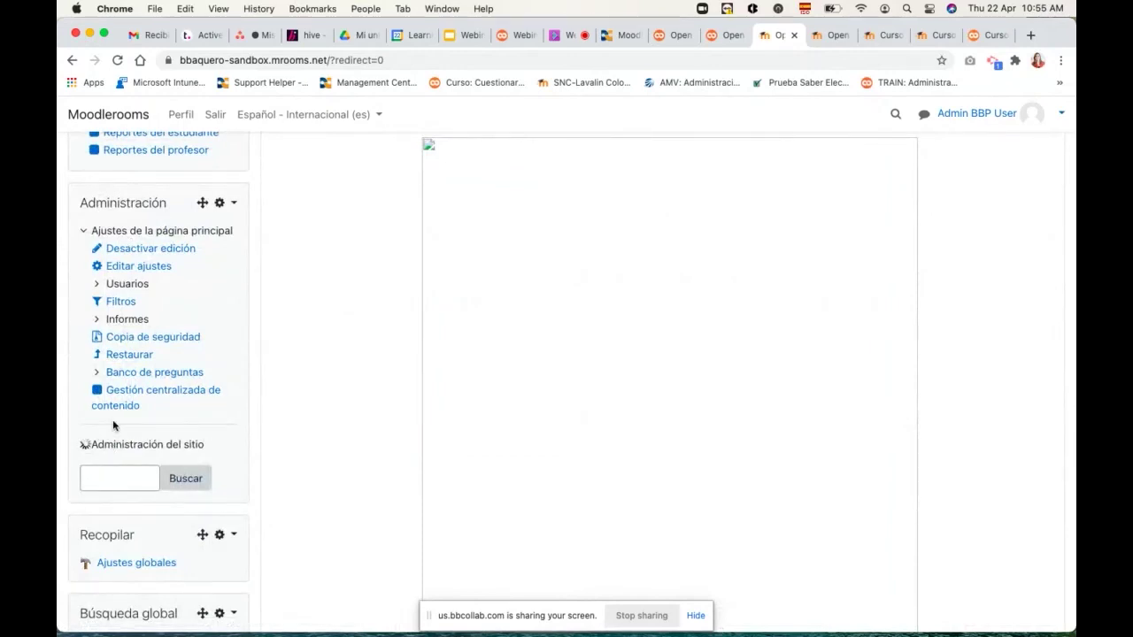
# Open the Classic (Clásico) theme settings under Apariencia > Temas in the site administration.
pyautogui.scroll(-3, 133, 416)
pyautogui.scroll(-9, 133, 416)
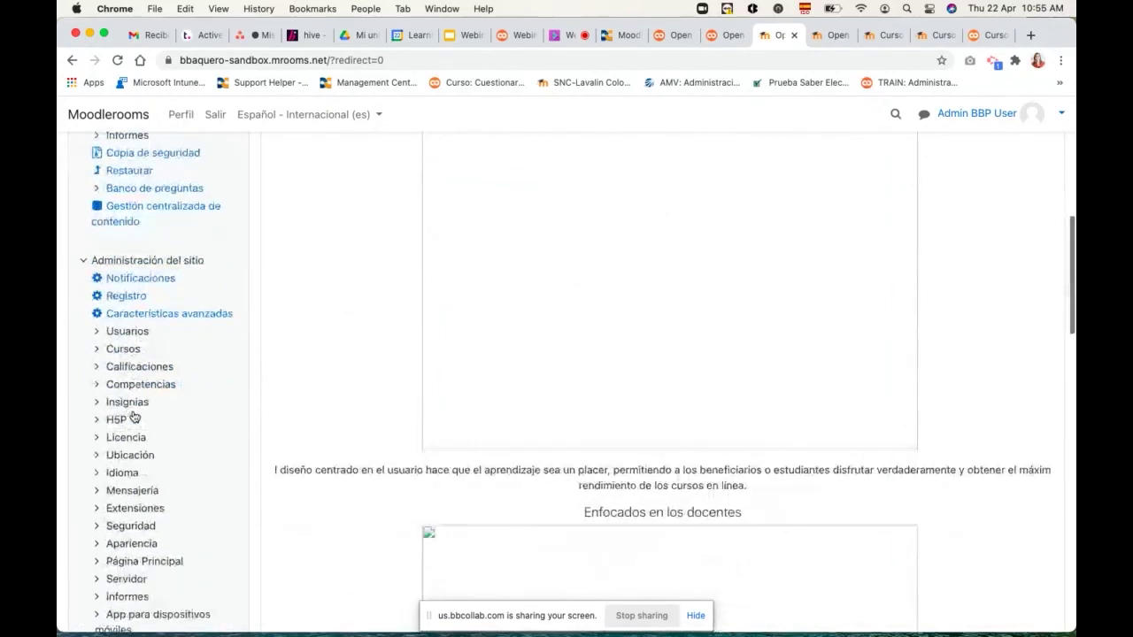
pyautogui.click(97, 294)
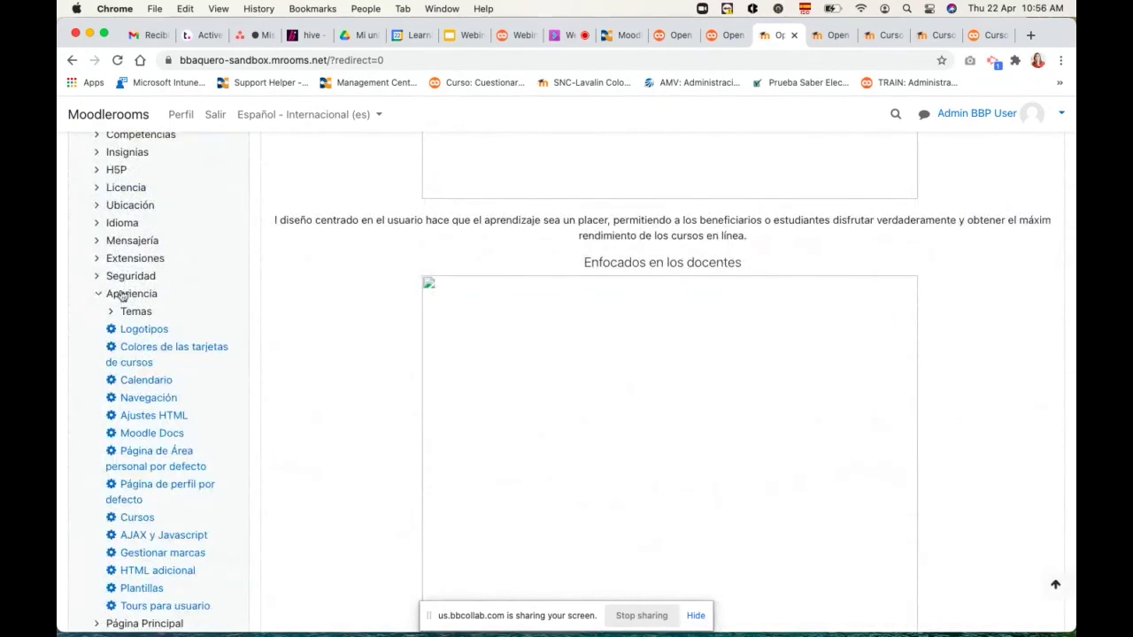
pyautogui.click(111, 312)
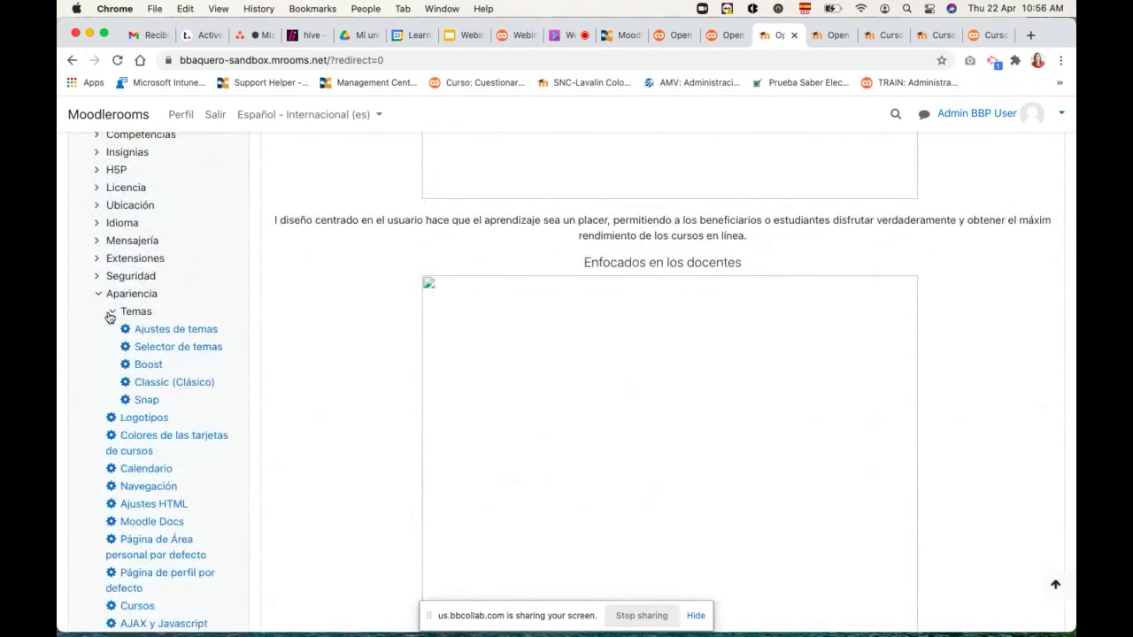
pyautogui.click(140, 387)
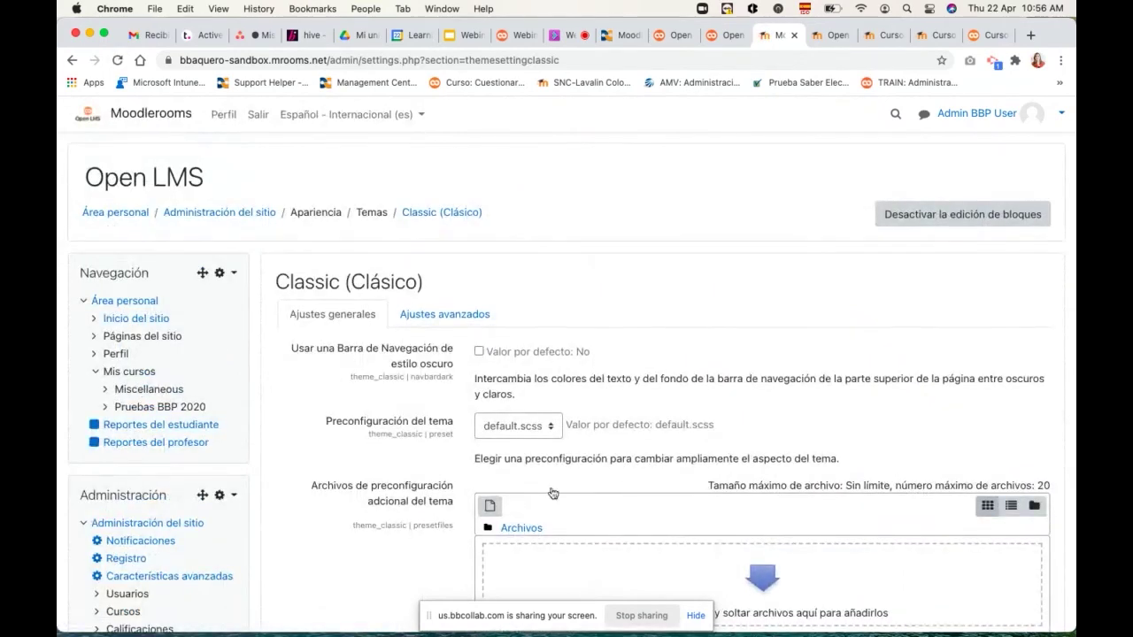
# Examine the Classic theme's general settings, from the dark navigation bar and presets to the background image and brand colour.
pyautogui.scroll(-3, 617, 485)
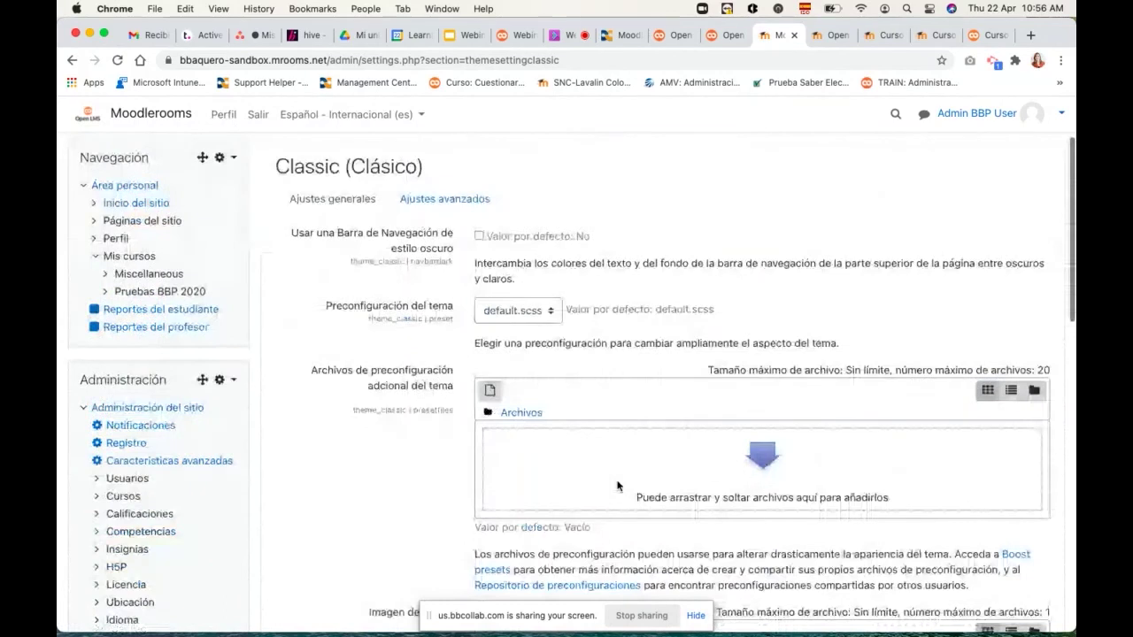
pyautogui.scroll(1, 617, 485)
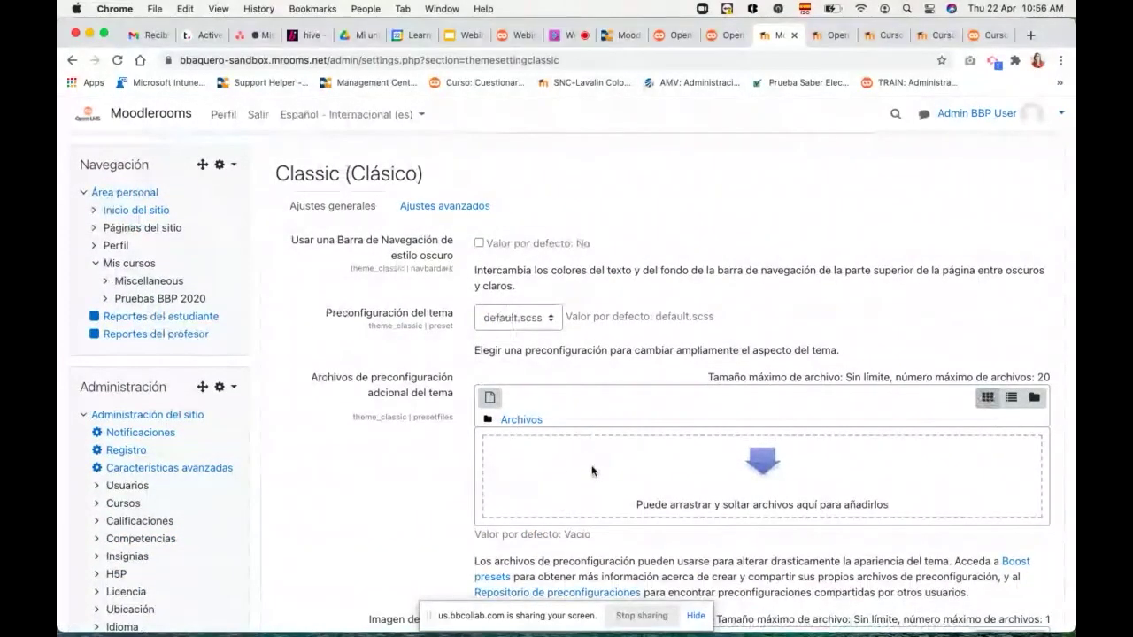
pyautogui.scroll(-6, 592, 471)
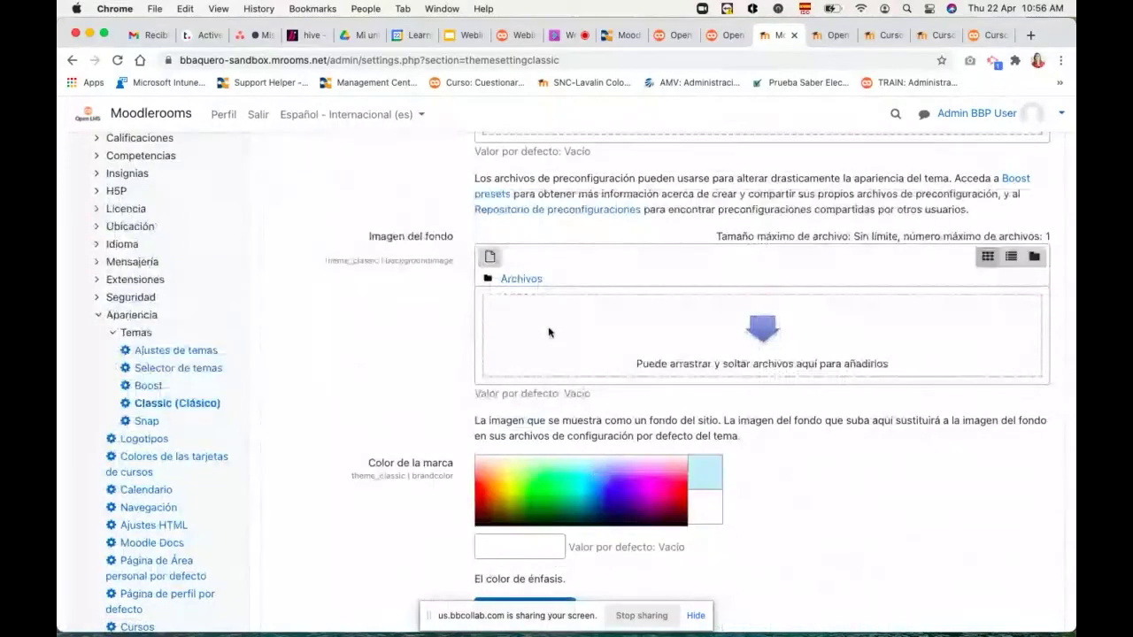
pyautogui.scroll(-3, 549, 333)
pyautogui.scroll(-1, 548, 333)
pyautogui.scroll(15, 548, 328)
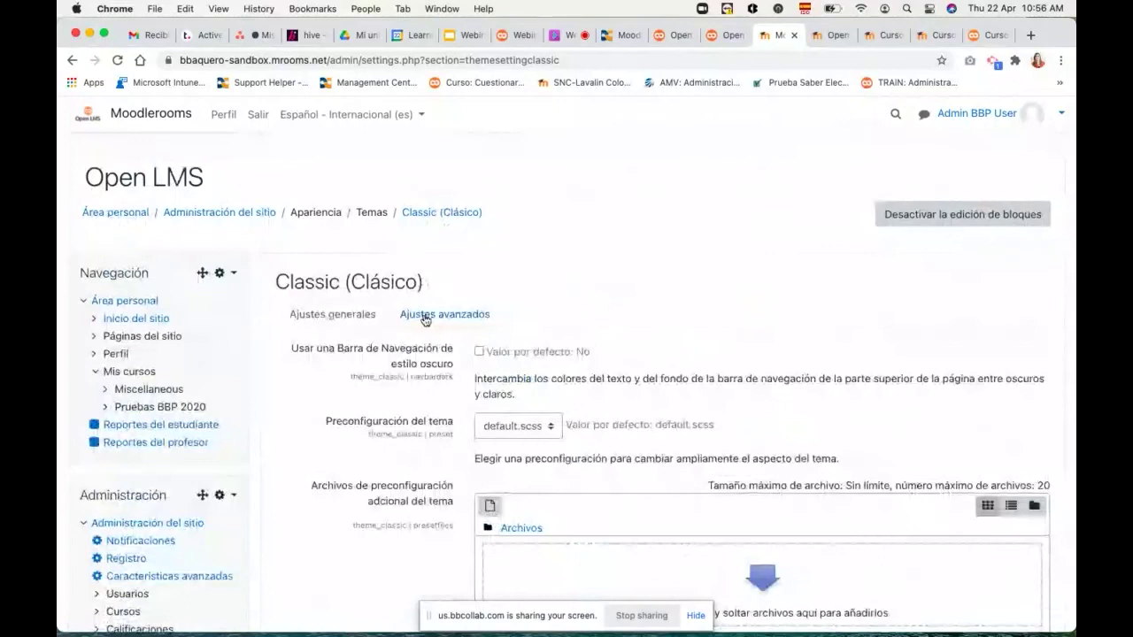
# Review the two SCSS fields in the Classic theme's advanced settings and return to its general settings.
pyautogui.click(425, 316)
pyautogui.click(511, 391)
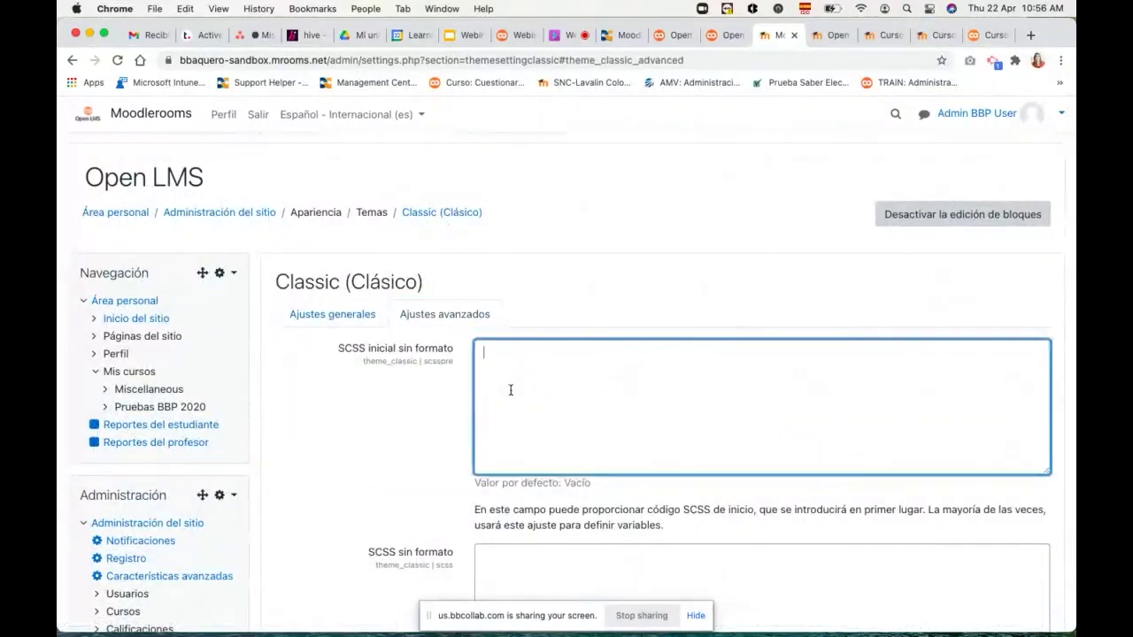
pyautogui.scroll(-3, 510, 390)
pyautogui.click(511, 420)
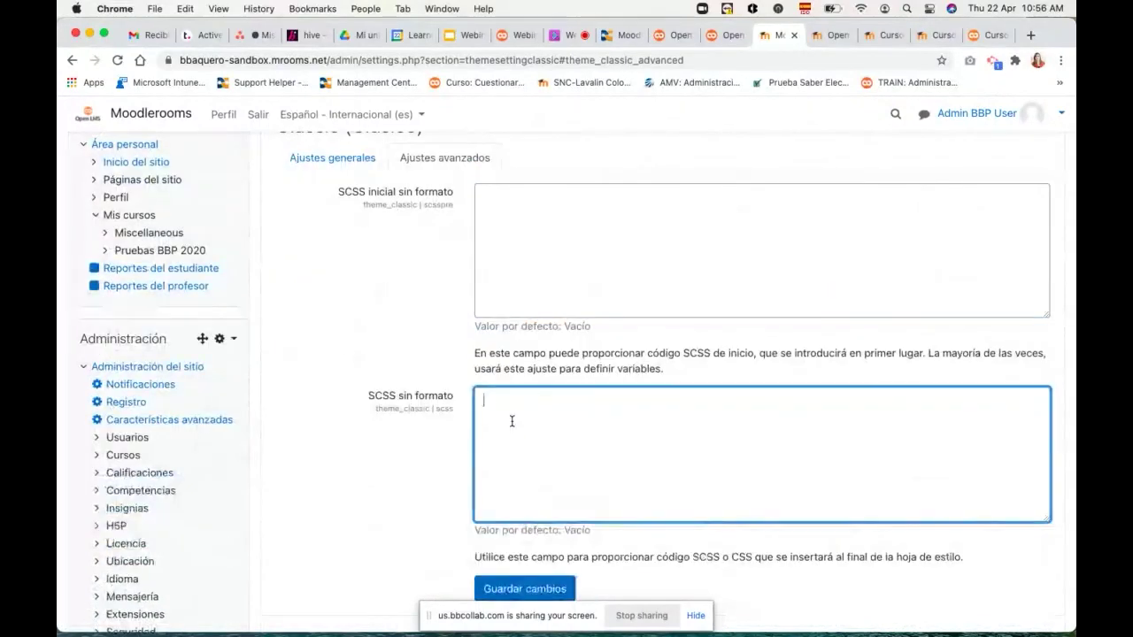
pyautogui.scroll(3, 511, 419)
pyautogui.click(355, 316)
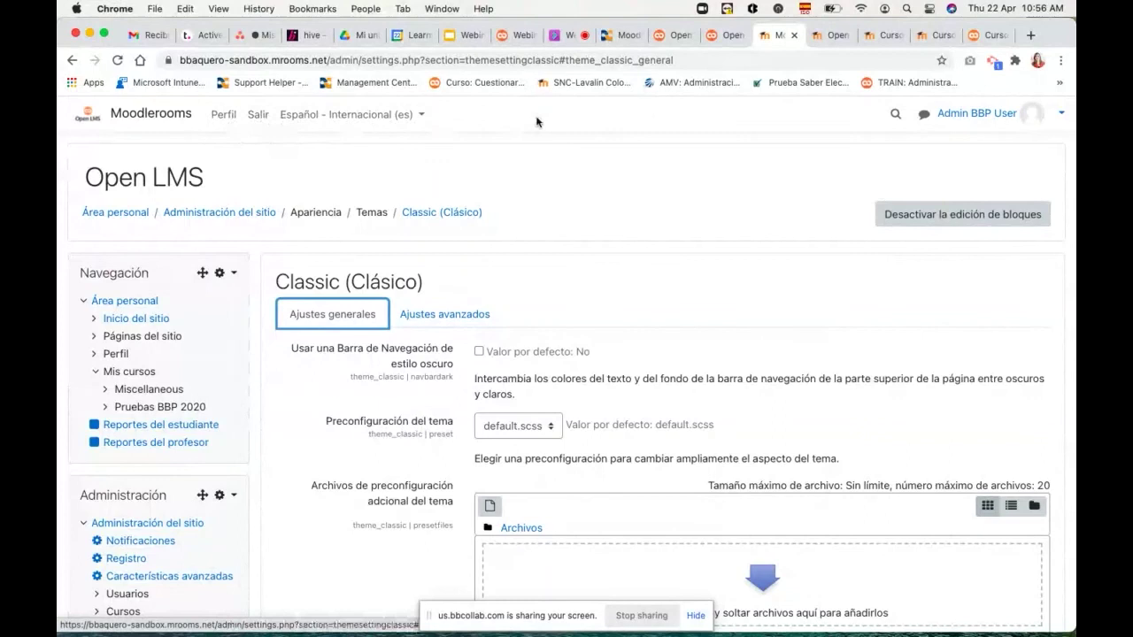
# Switch to the andy2-sandbox site in its browser tab and open Theme settings under Appearance > Themes.
pyautogui.click(671, 35)
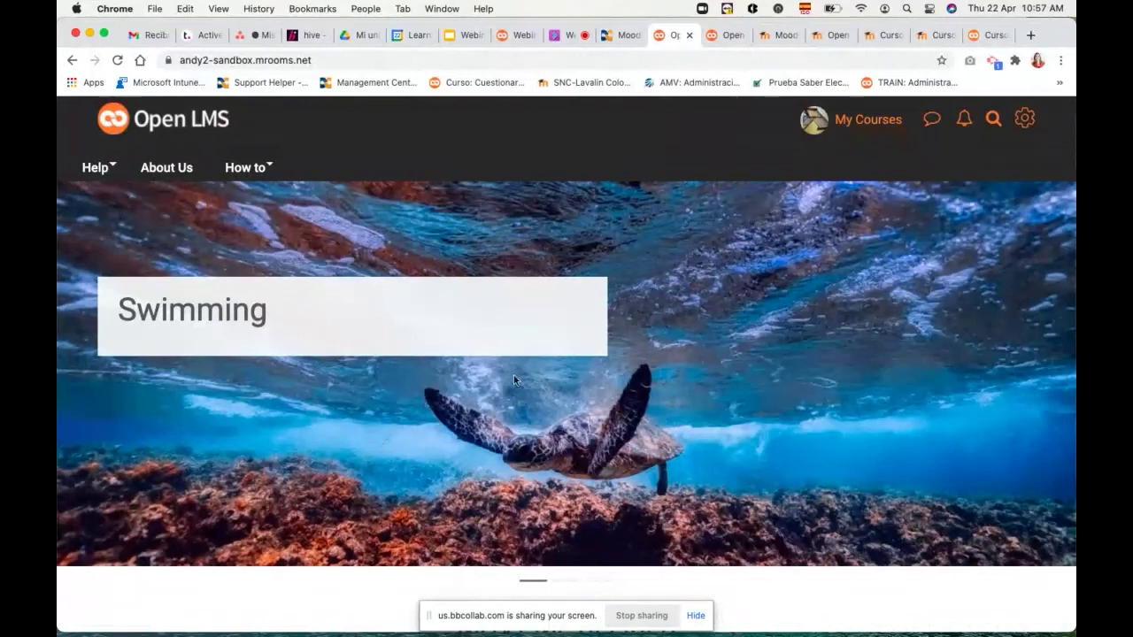
pyautogui.click(1026, 123)
pyautogui.click(890, 486)
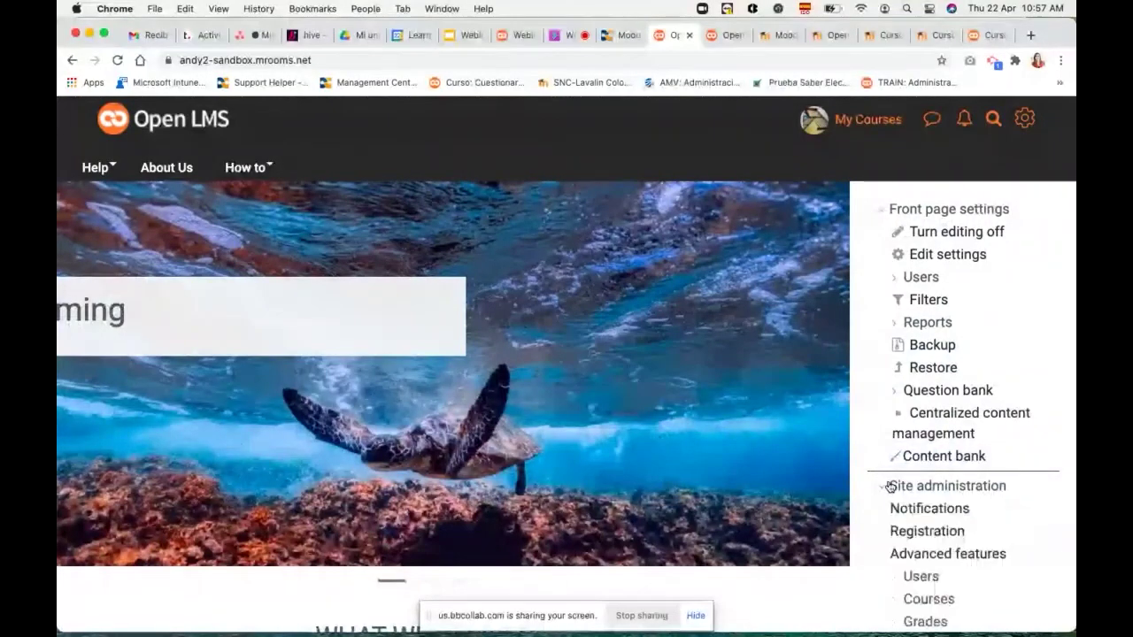
pyautogui.scroll(-5, 936, 494)
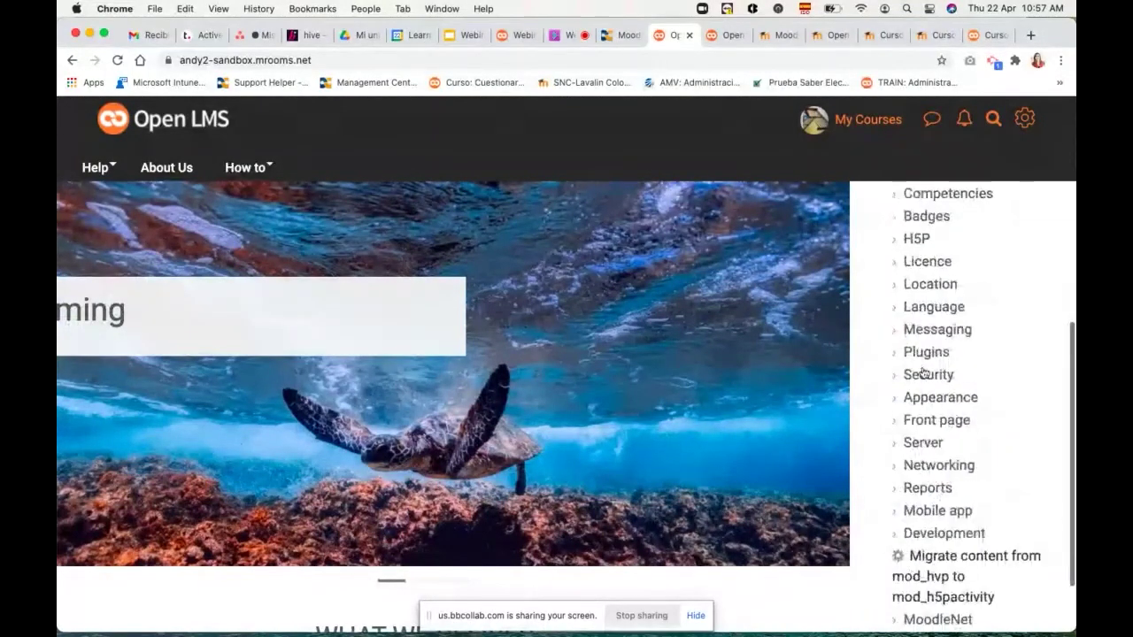
pyautogui.click(918, 398)
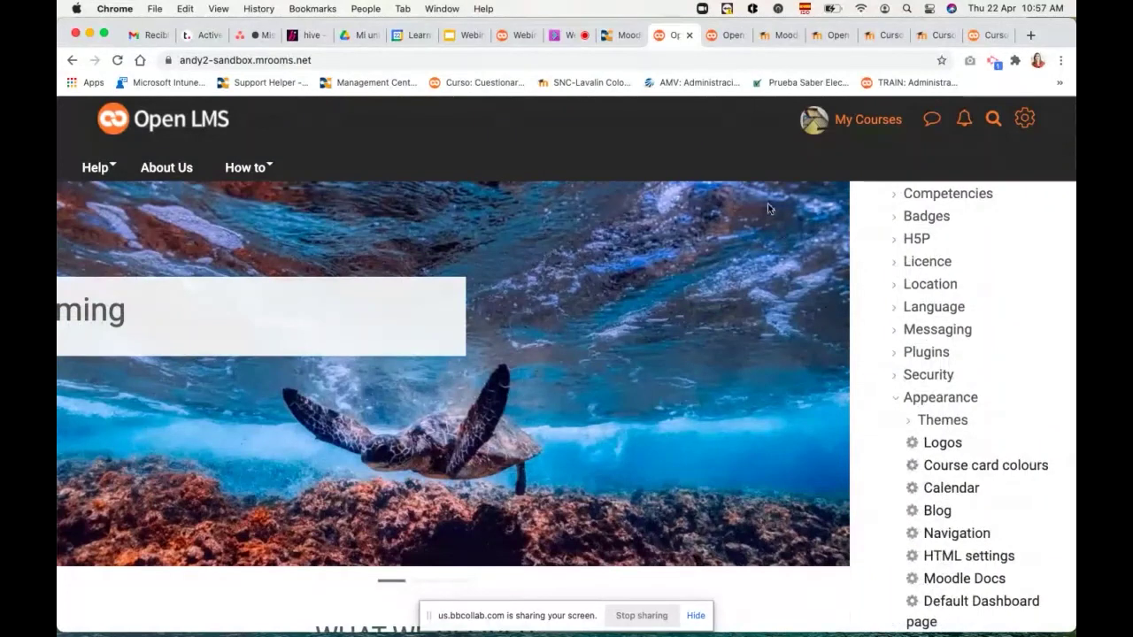
pyautogui.click(943, 420)
pyautogui.scroll(-3, 953, 303)
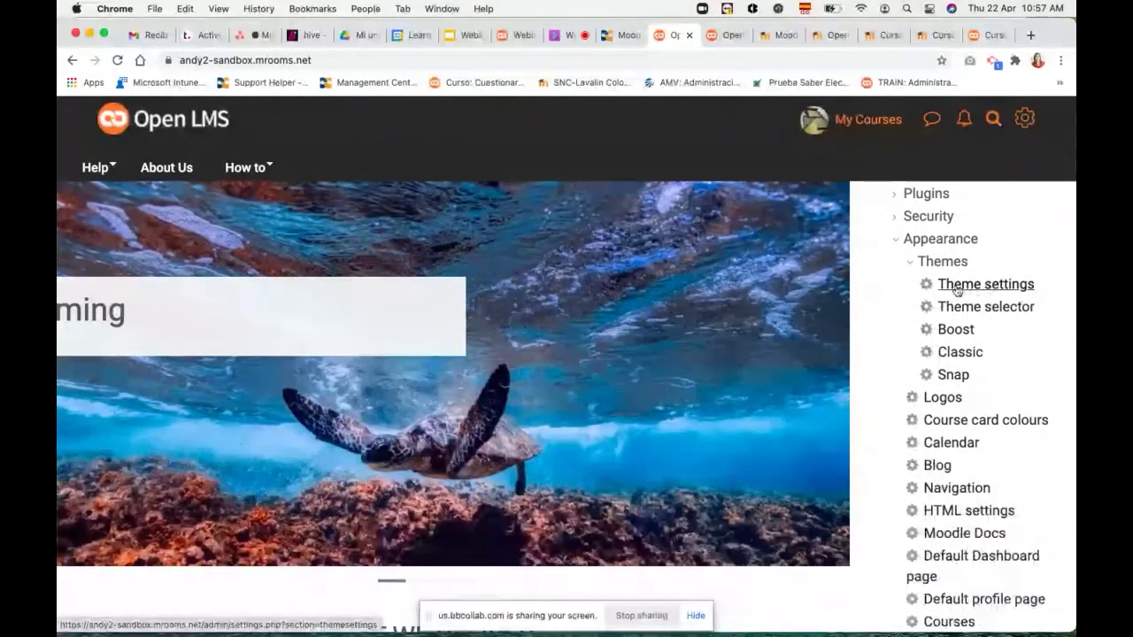
pyautogui.click(957, 285)
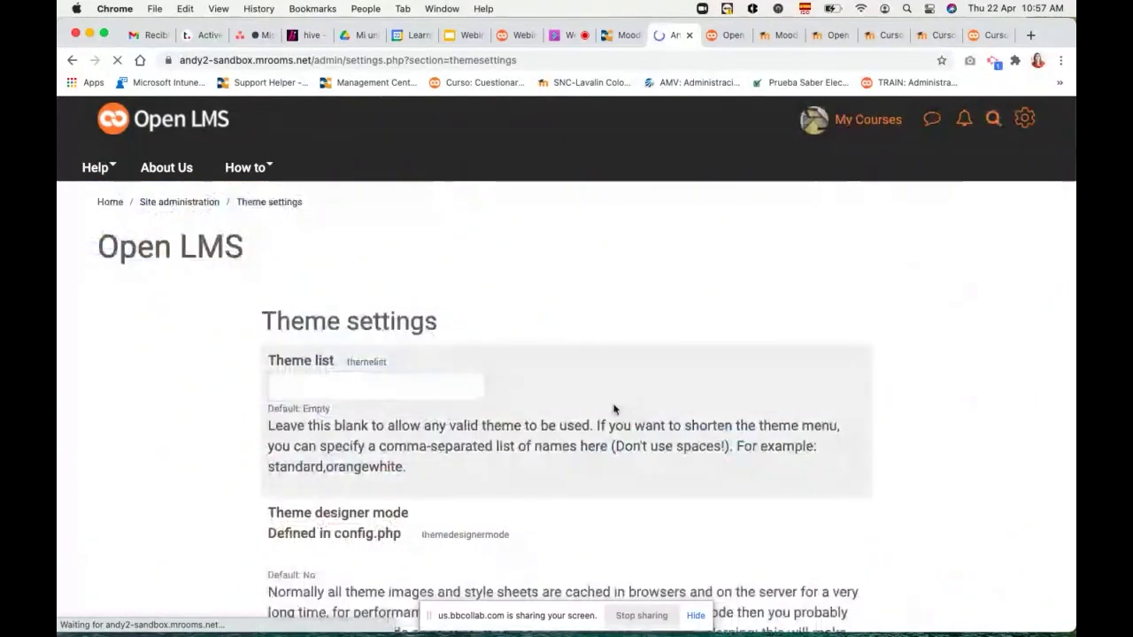
# Find the Custom menu items setting, highlight its title, and compare its entries with the Help menu in the site header.
pyautogui.scroll(-10, 614, 409)
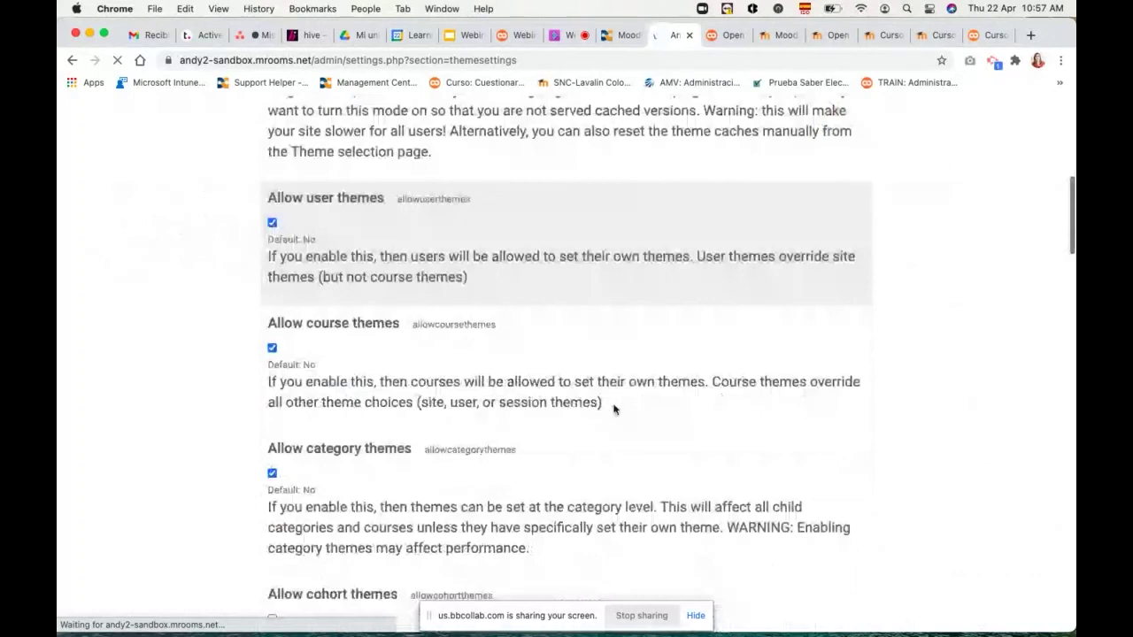
pyautogui.scroll(-10, 614, 408)
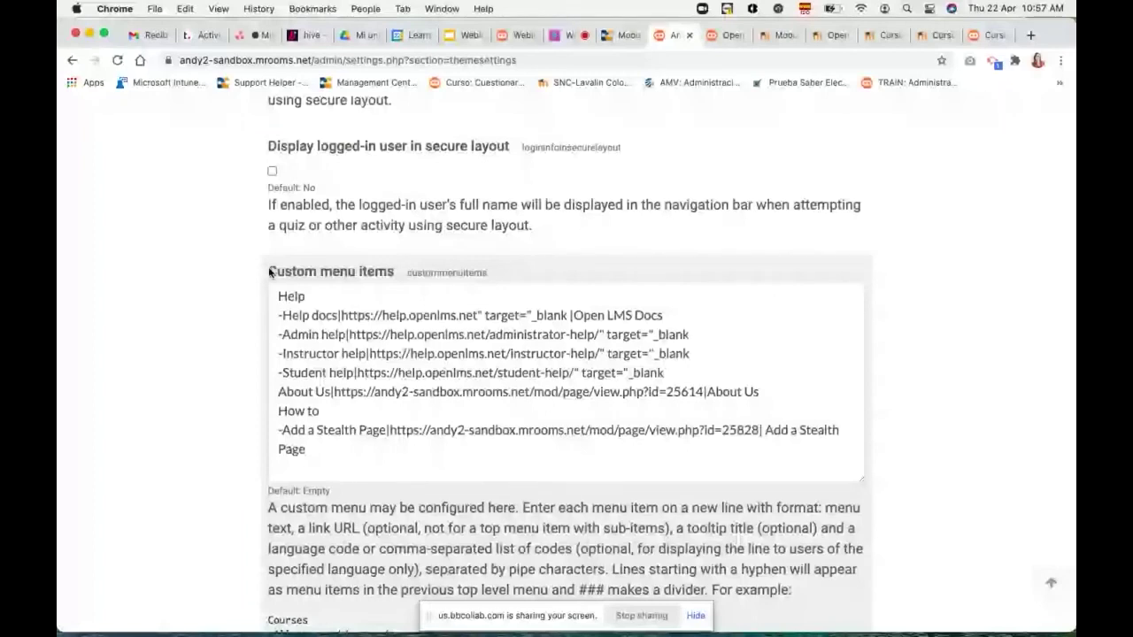
pyautogui.moveTo(269, 271); pyautogui.dragTo(395, 275)
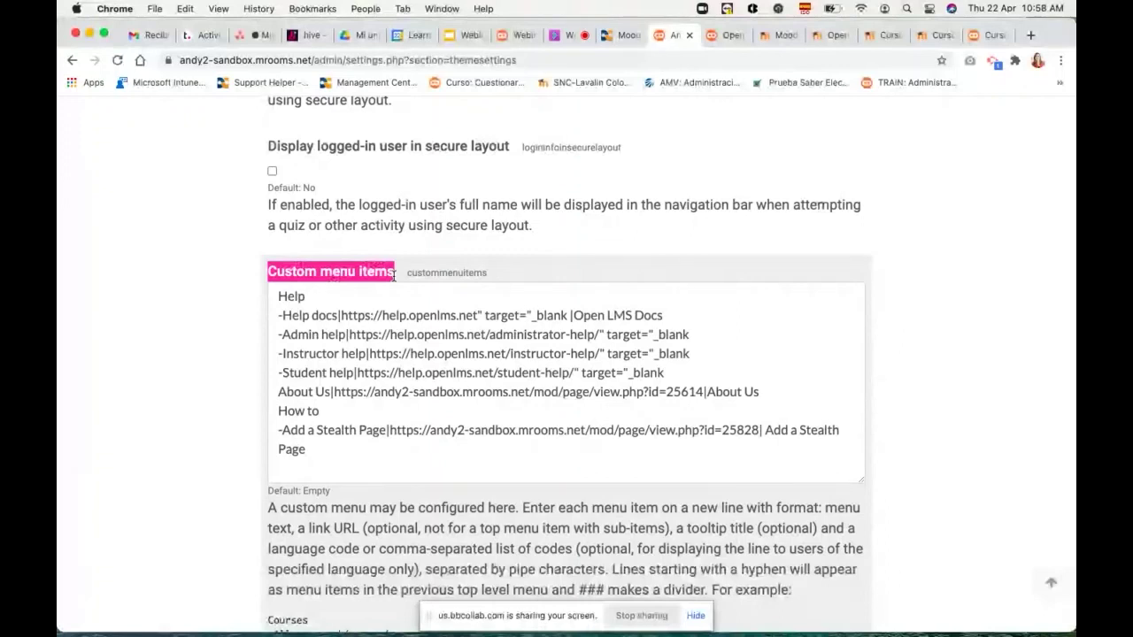
pyautogui.scroll(-1, 394, 275)
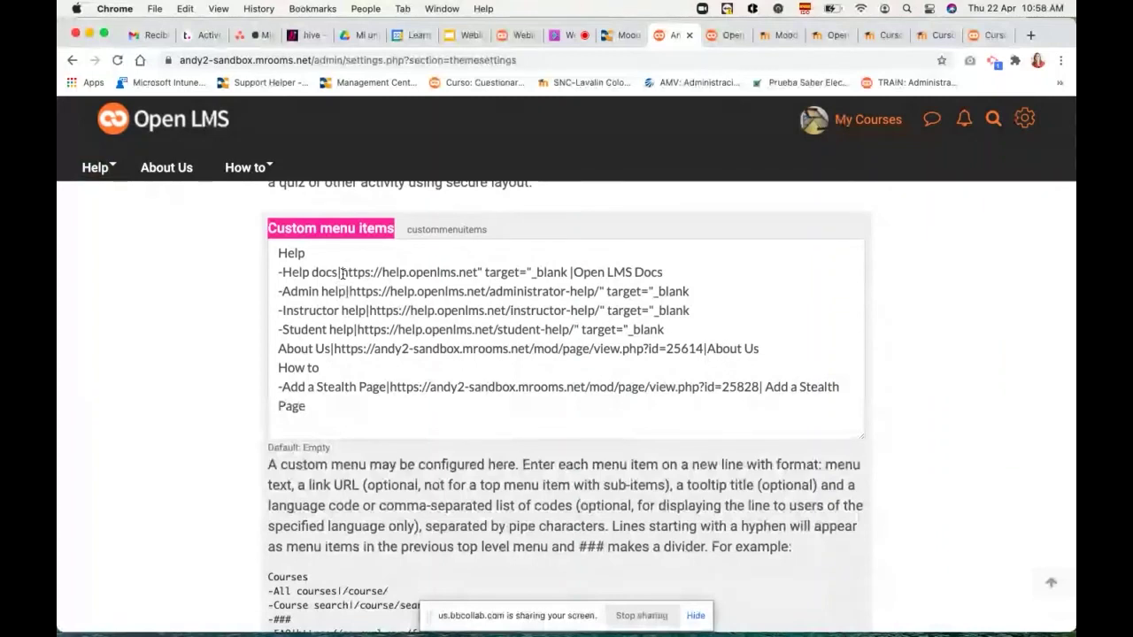
pyautogui.click(96, 168)
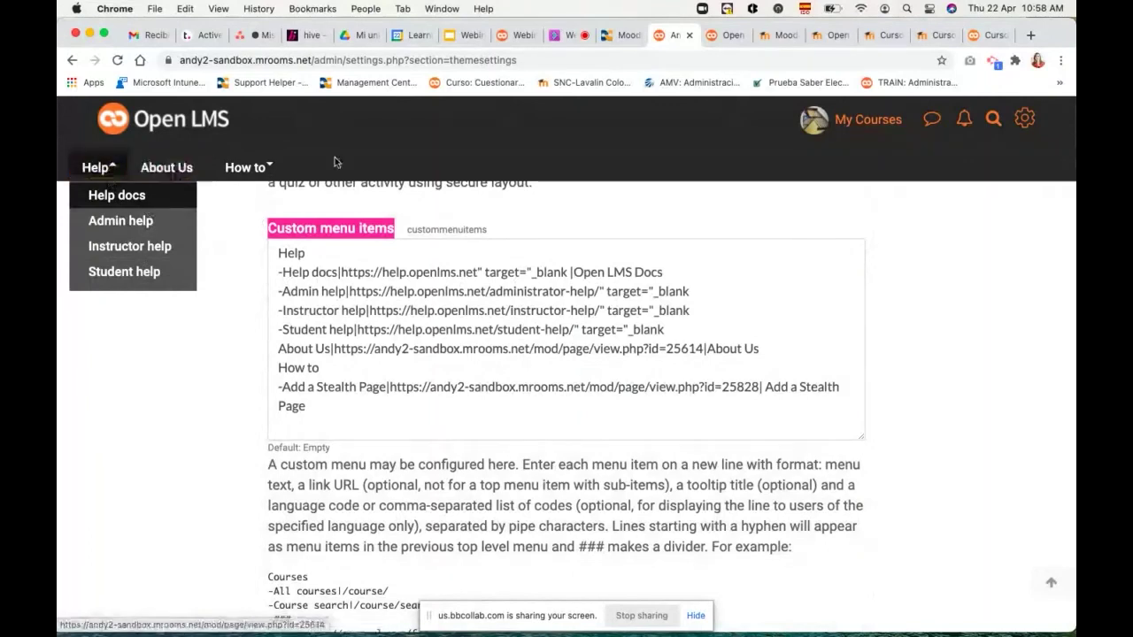
# Return to the Classic theme site's browser tab and open Ajustes de temas under Apariencia > Temas.
pyautogui.click(774, 41)
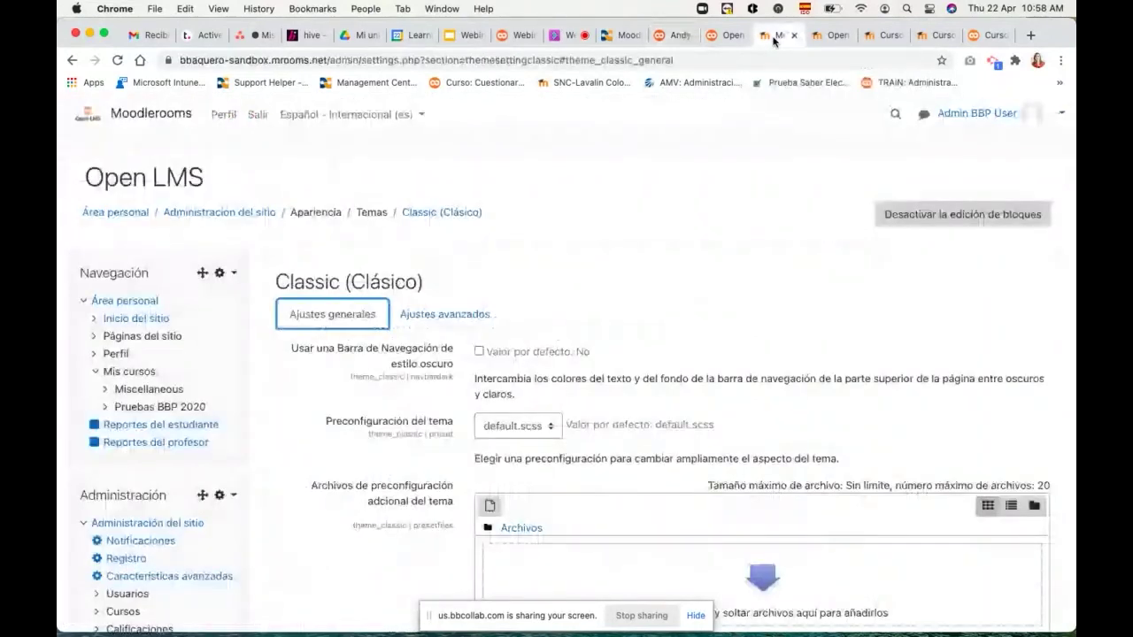
pyautogui.scroll(-3, 400, 459)
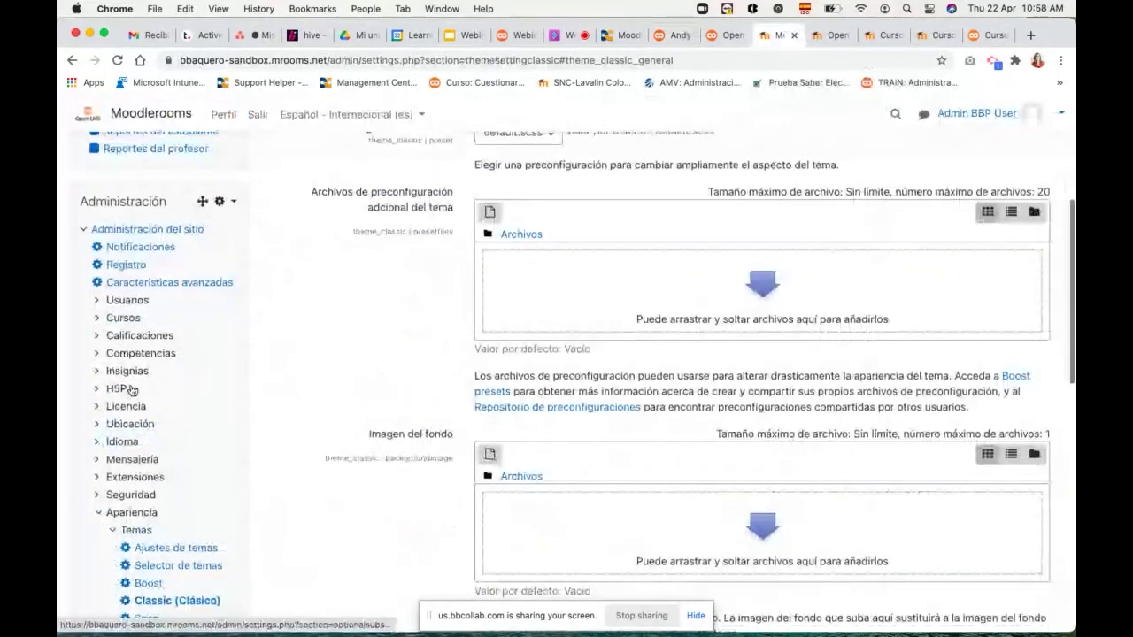
pyautogui.scroll(-4, 130, 390)
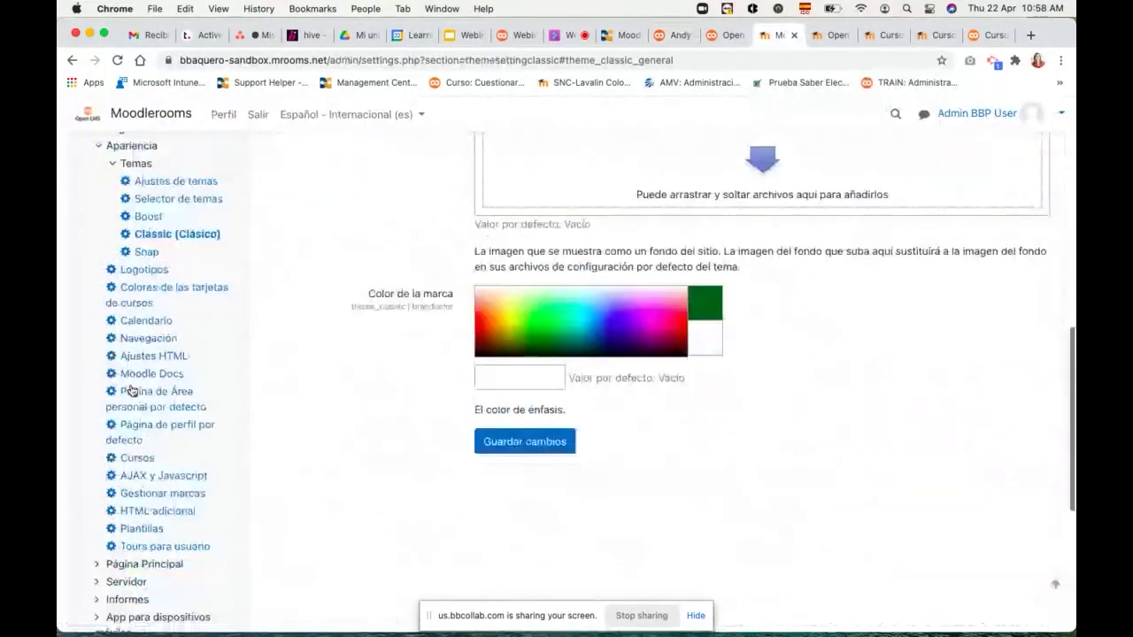
pyautogui.scroll(1, 130, 390)
pyautogui.scroll(1, 130, 390)
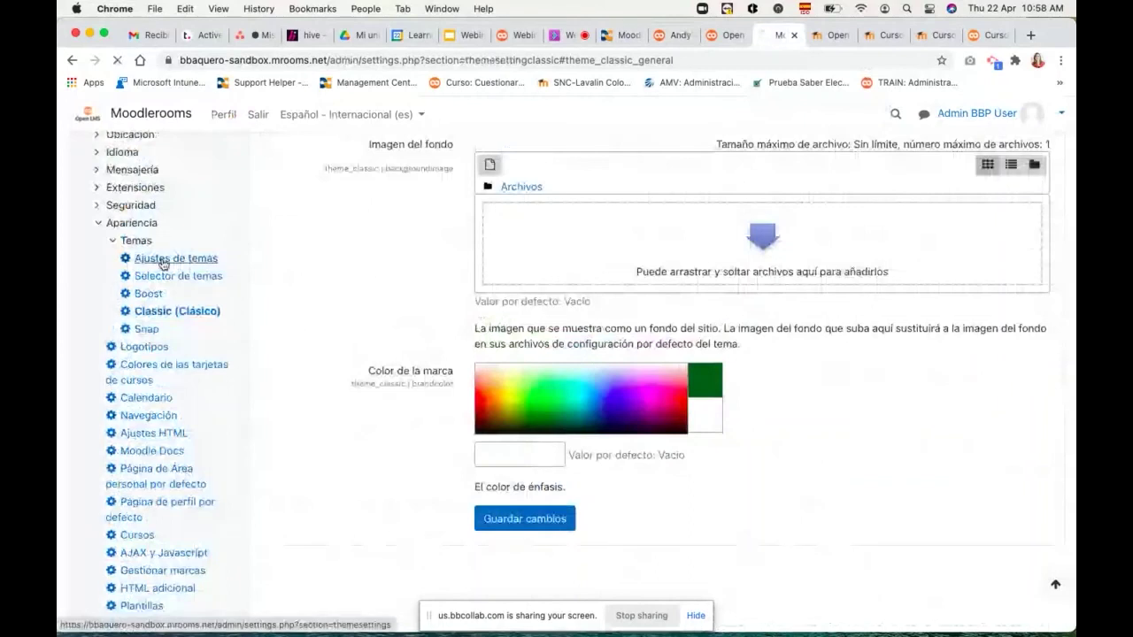
pyautogui.click(163, 263)
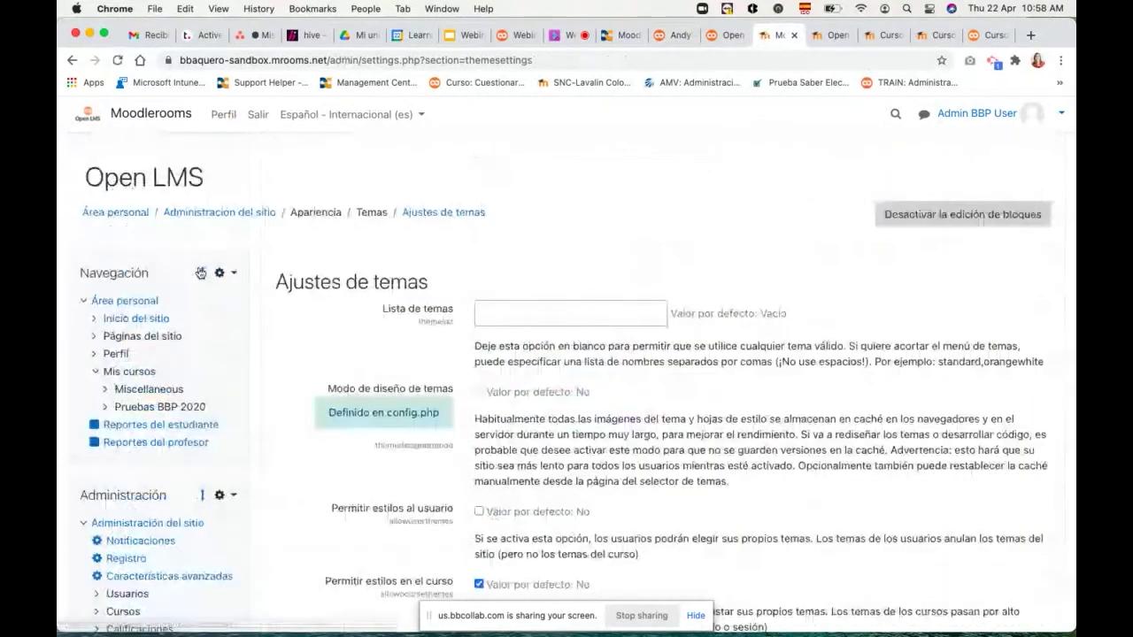
# Examine the Ítems del menú personalizado field and its example syntax in the theme settings.
pyautogui.scroll(-10, 526, 324)
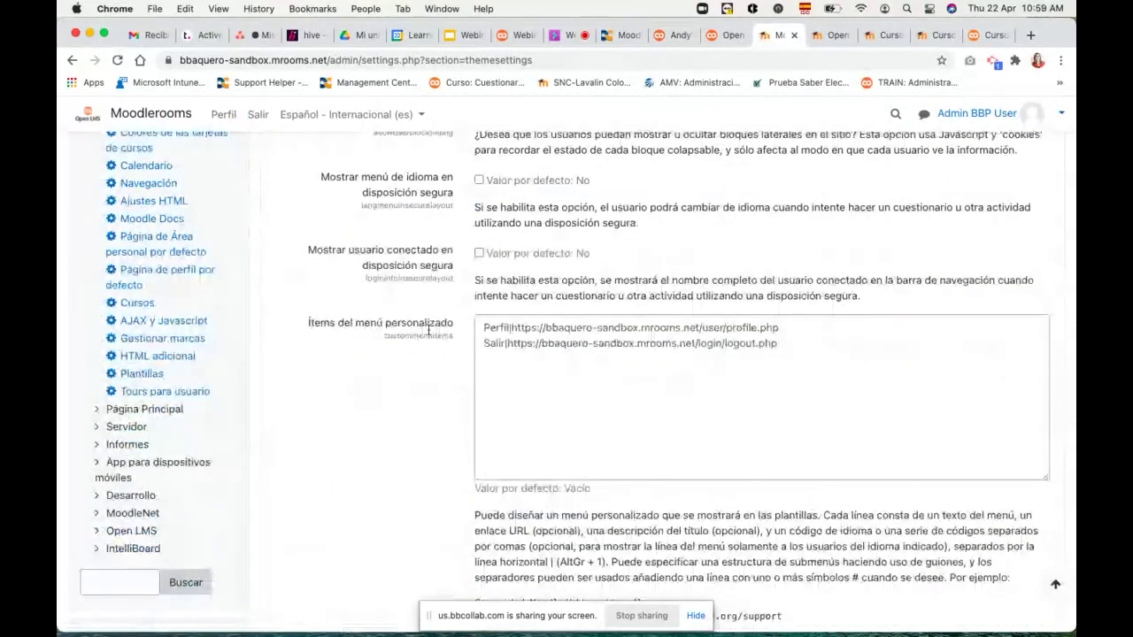
pyautogui.scroll(-2, 593, 378)
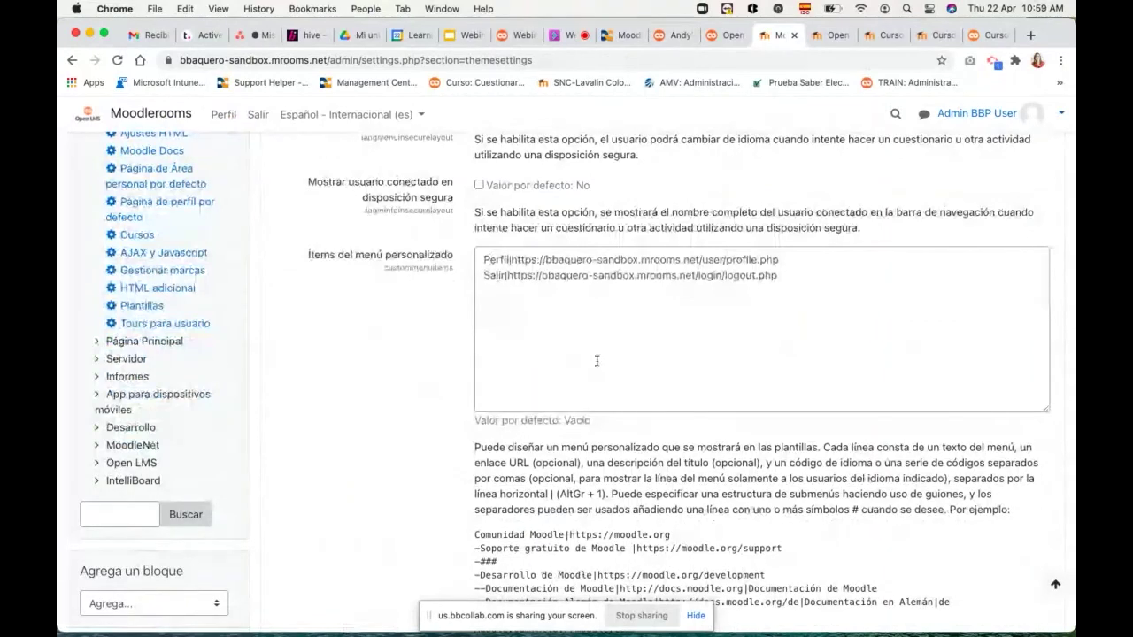
pyautogui.scroll(-3, 596, 360)
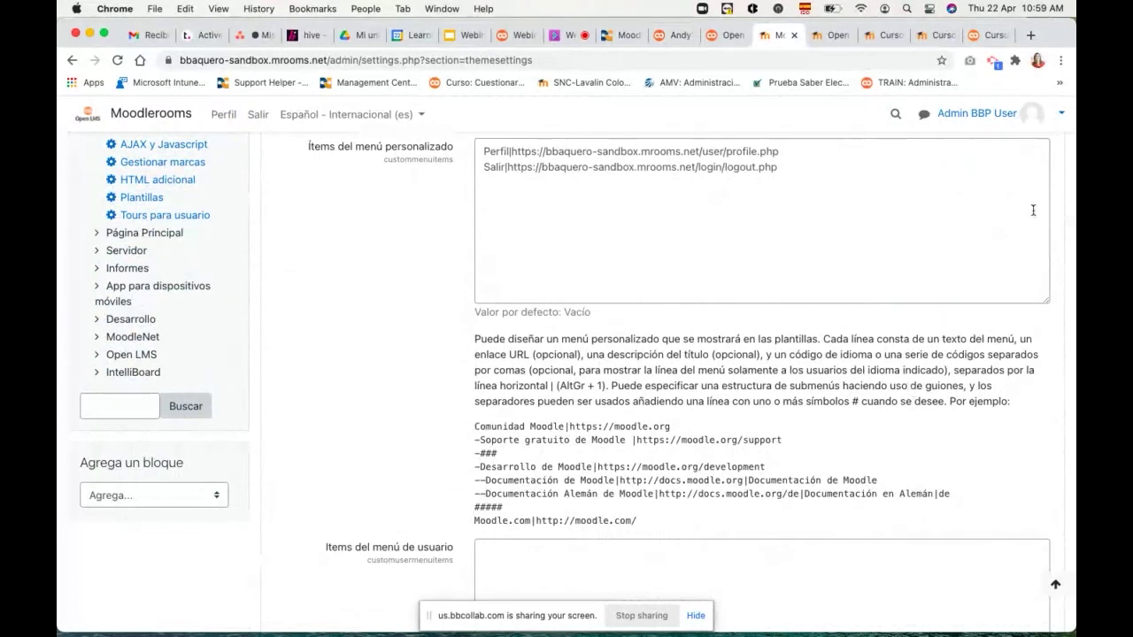
# Switch to the Classic course's browser tab and turn on editing for the course.
pyautogui.click(883, 36)
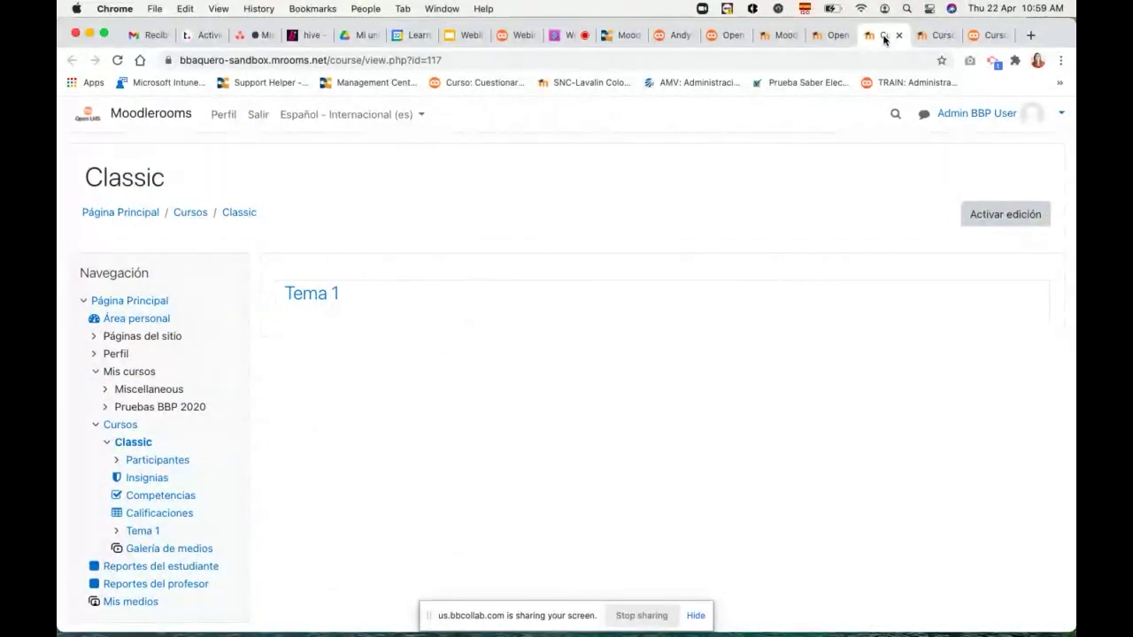
pyautogui.scroll(-1, 337, 351)
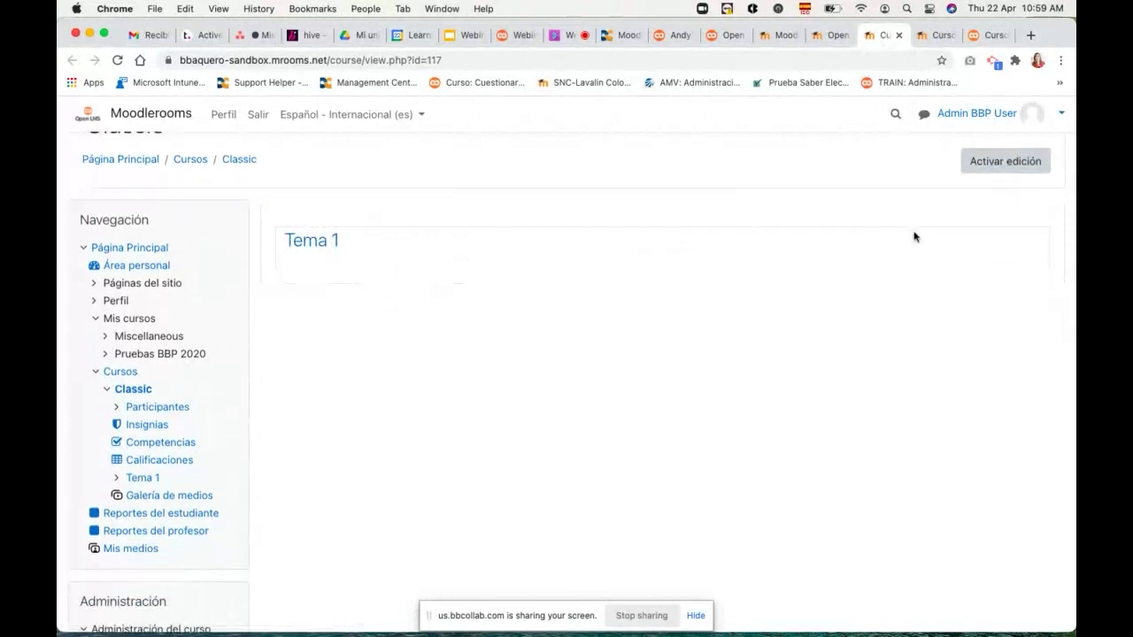
pyautogui.click(1022, 164)
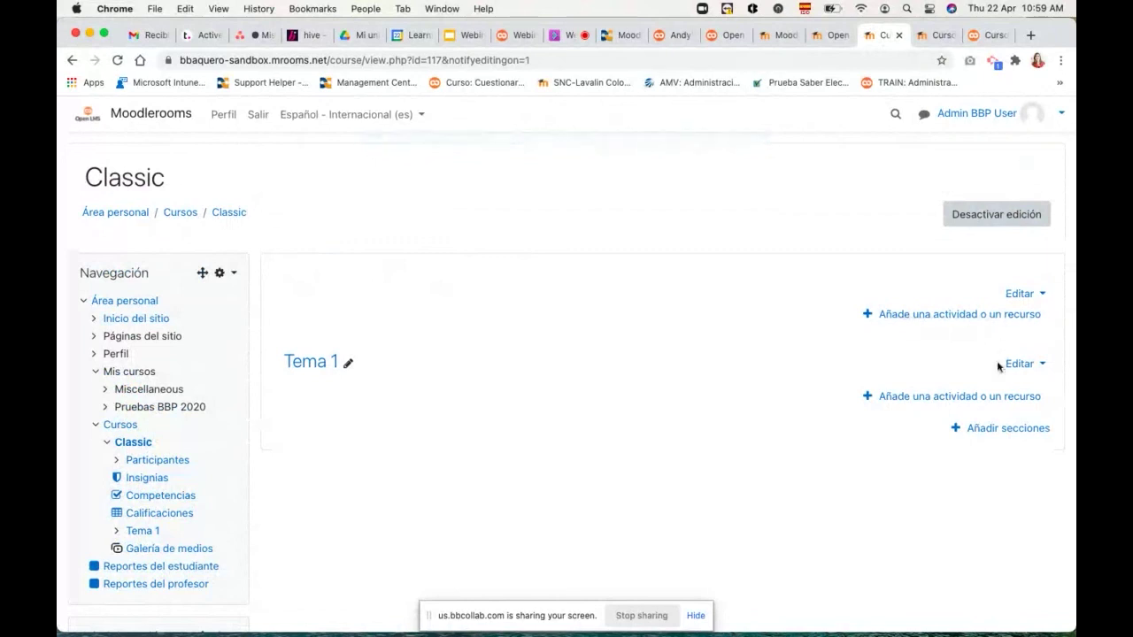
# Add one new section below Tema 1 in the Classic course.
pyautogui.click(999, 431)
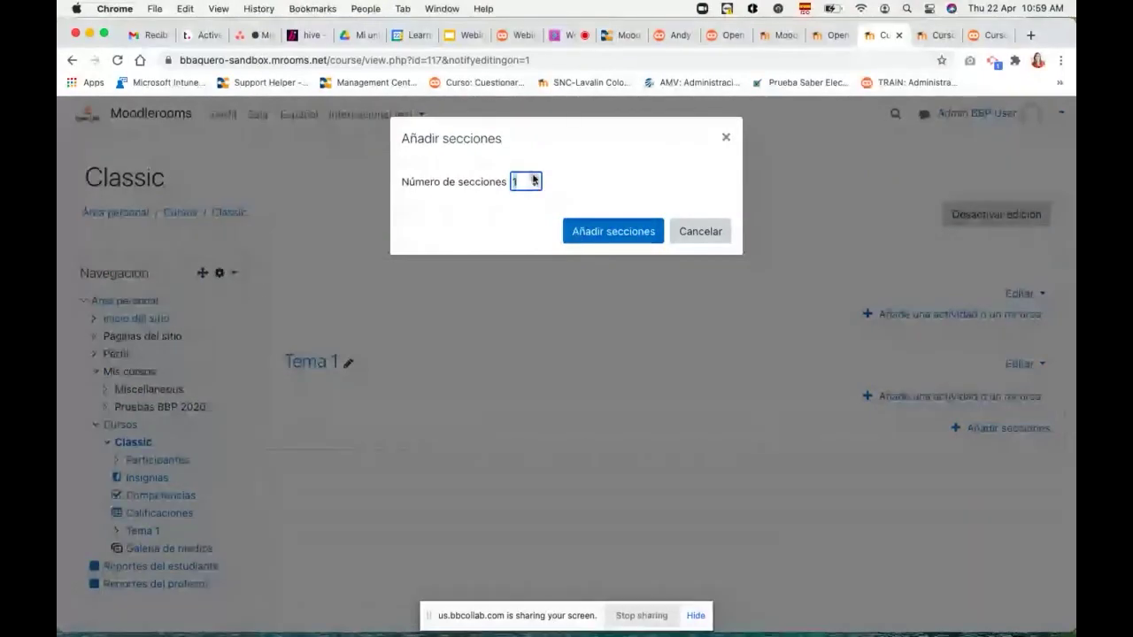
pyautogui.click(594, 235)
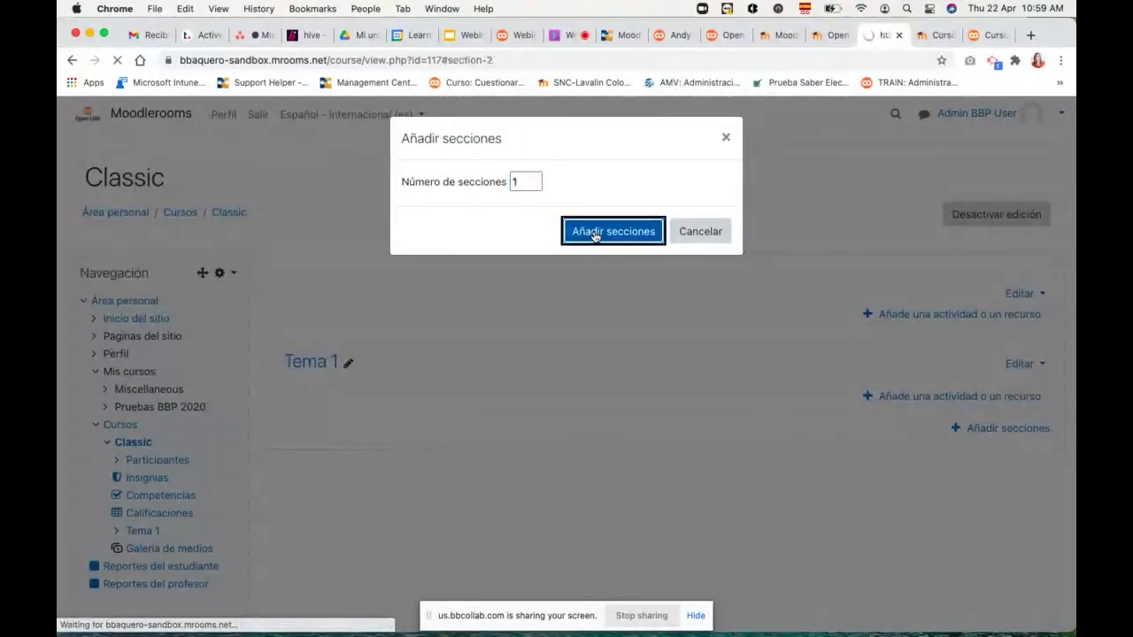
pyautogui.scroll(5, 596, 237)
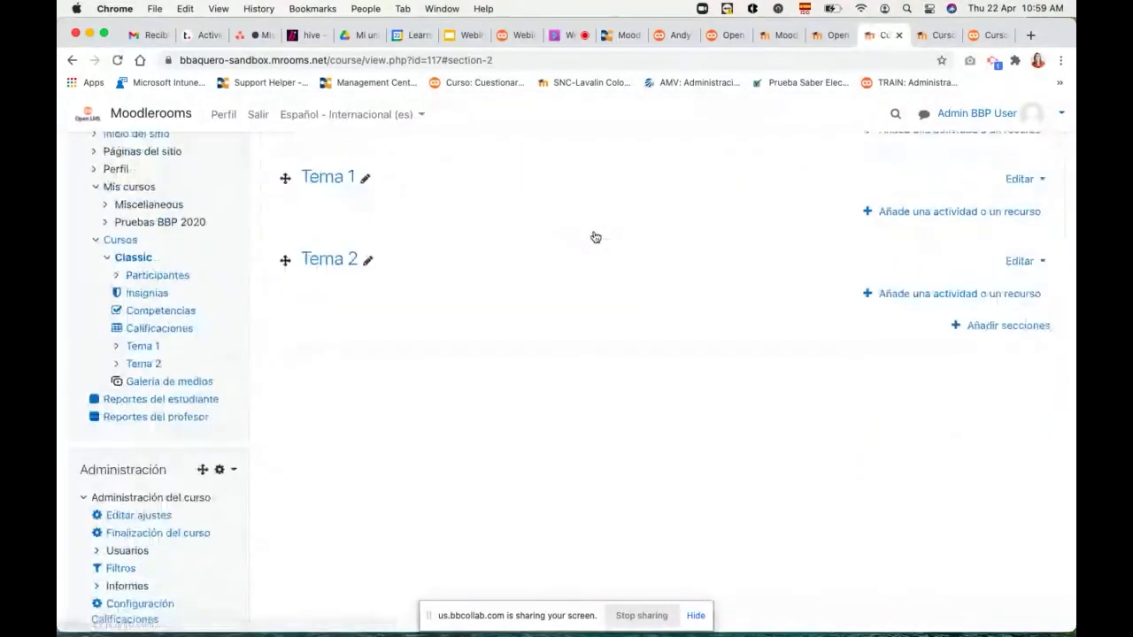
pyautogui.scroll(2, 595, 236)
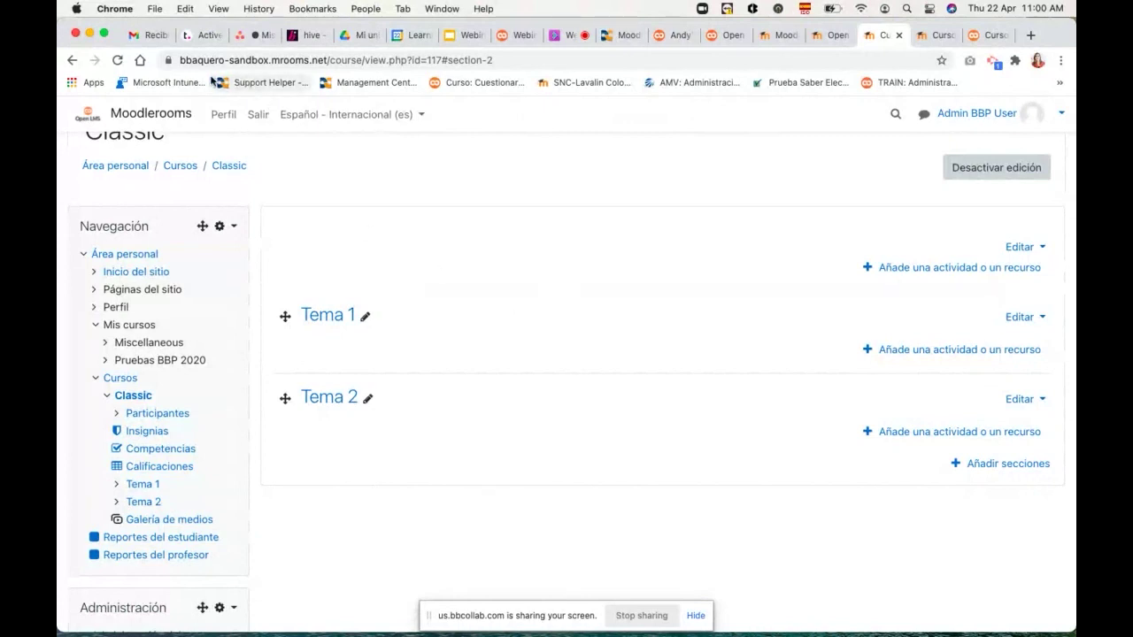
# Compare the site domain in the web addresses of the Classic, Boost and SNAP courses, highlighting it in each browser tab.
pyautogui.moveTo(177, 59); pyautogui.dragTo(328, 61)
pyautogui.scroll(2, 265, 212)
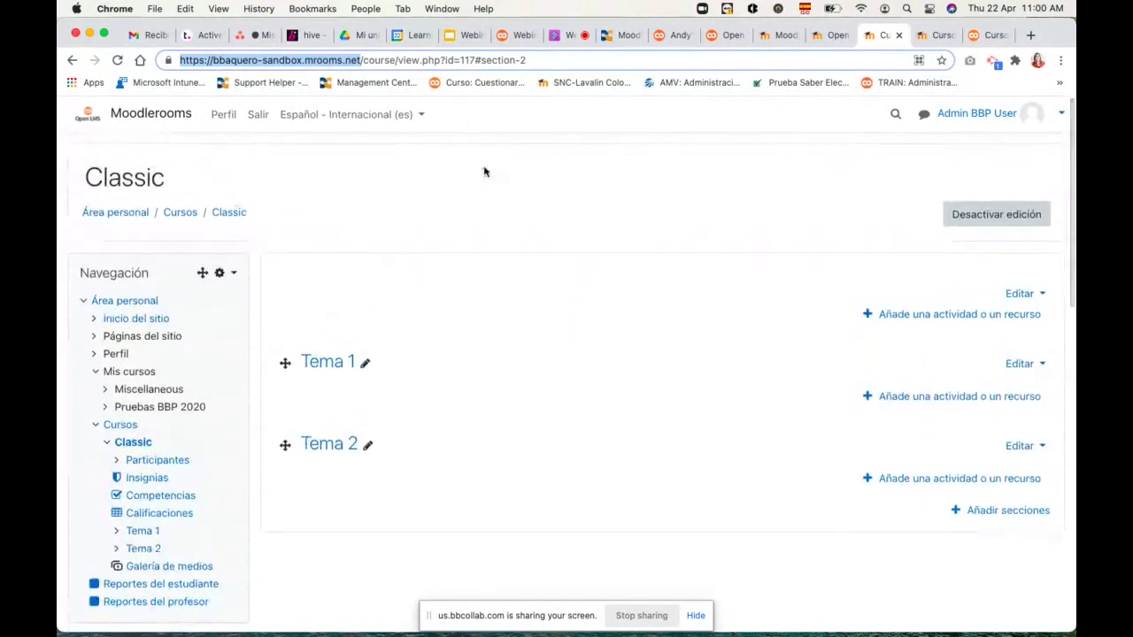
pyautogui.click(935, 36)
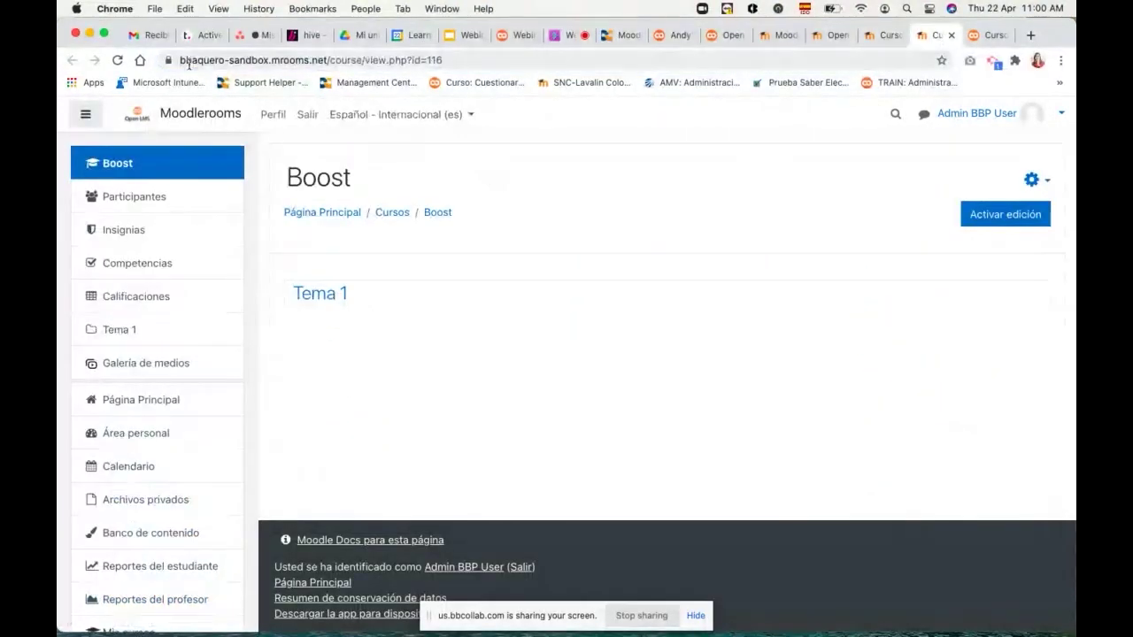
pyautogui.moveTo(180, 60); pyautogui.dragTo(353, 62)
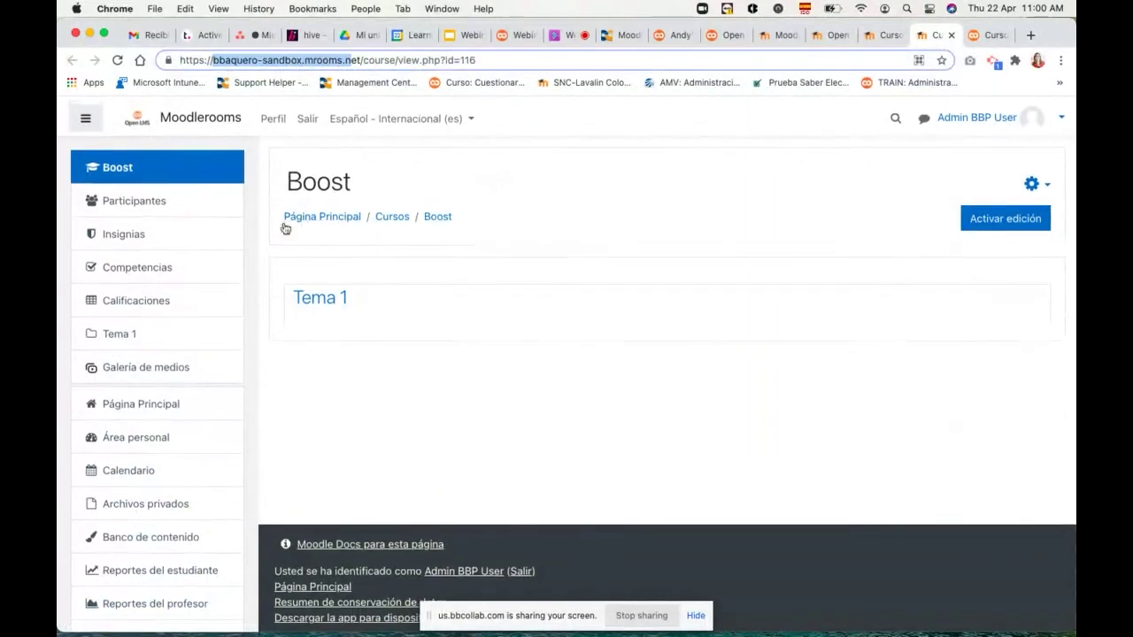
pyautogui.click(987, 35)
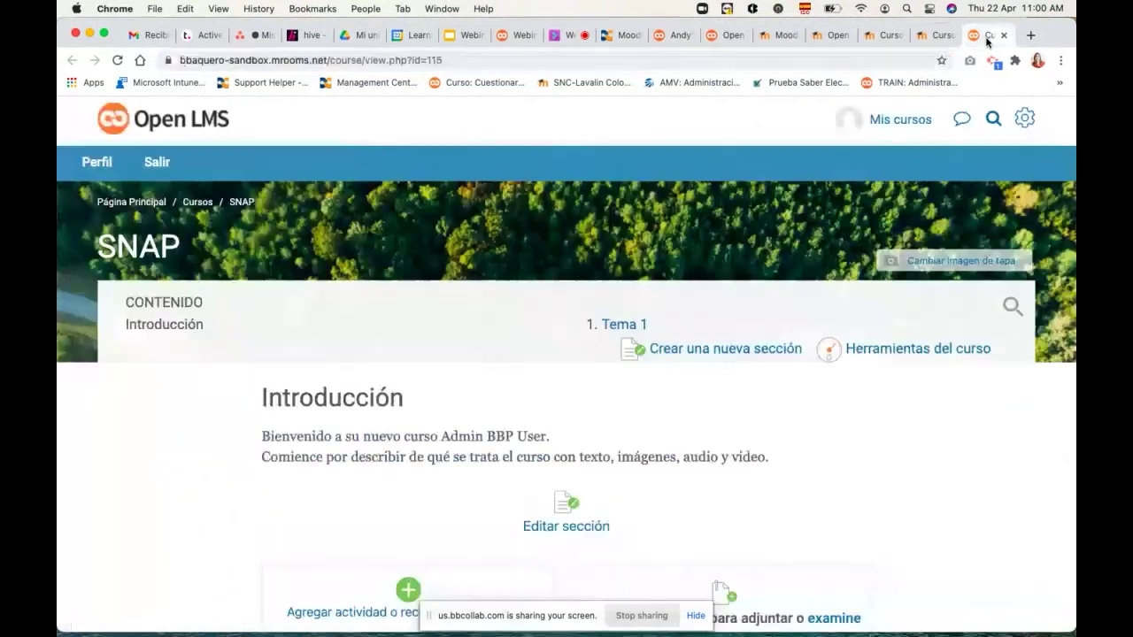
pyautogui.moveTo(181, 60); pyautogui.dragTo(359, 60)
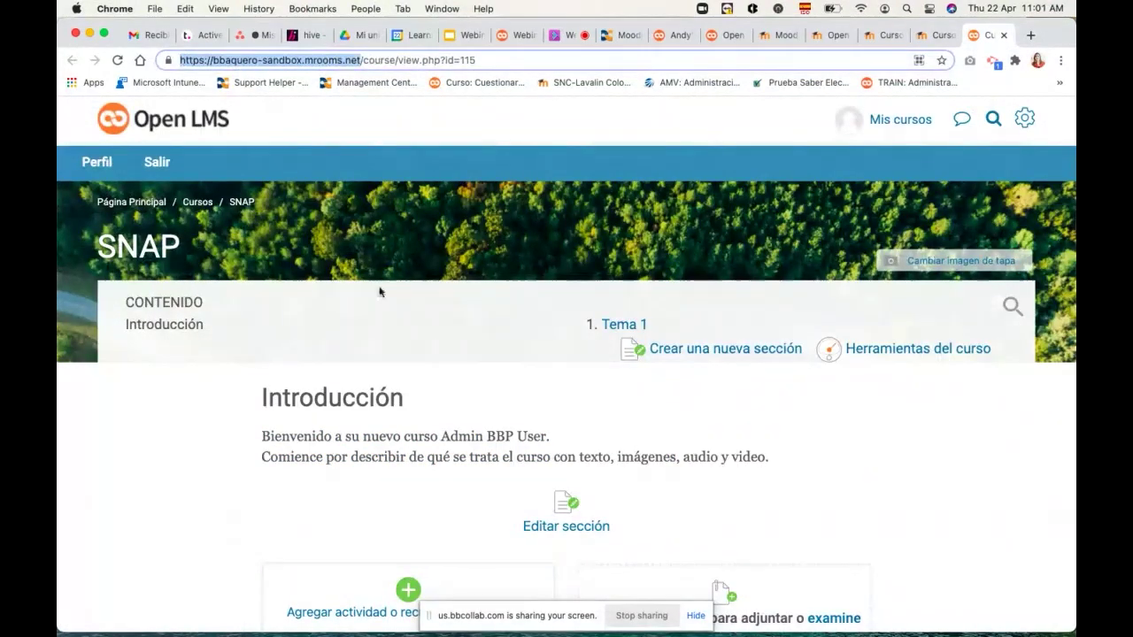